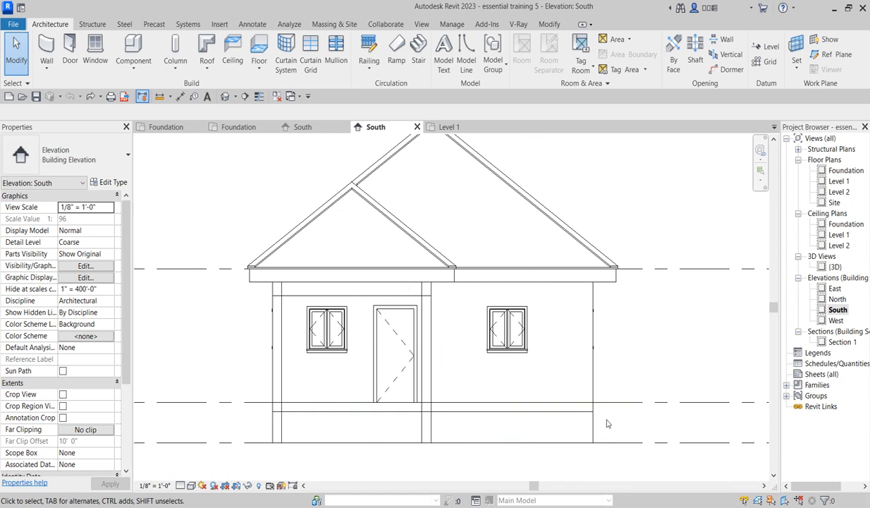
Step: Examine the finished house's South elevation, comparing the roof, fascia, walls, openings and foundation
{"action": "key", "text": "z"}
{"action": "key", "text": "f"}
{"action": "scroll", "coordinate": [308, 323], "scroll_direction": "up", "scroll_amount": 4}
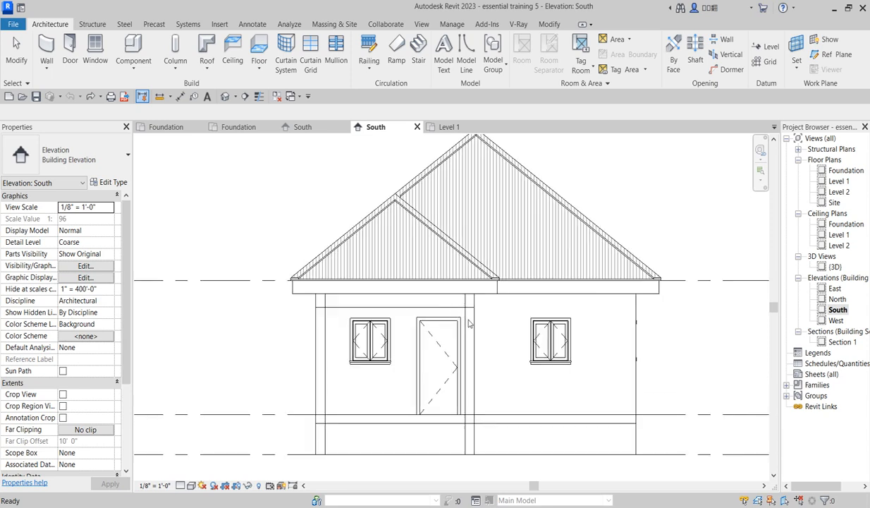
{"action": "scroll", "coordinate": [389, 370], "scroll_direction": "down", "scroll_amount": 3}
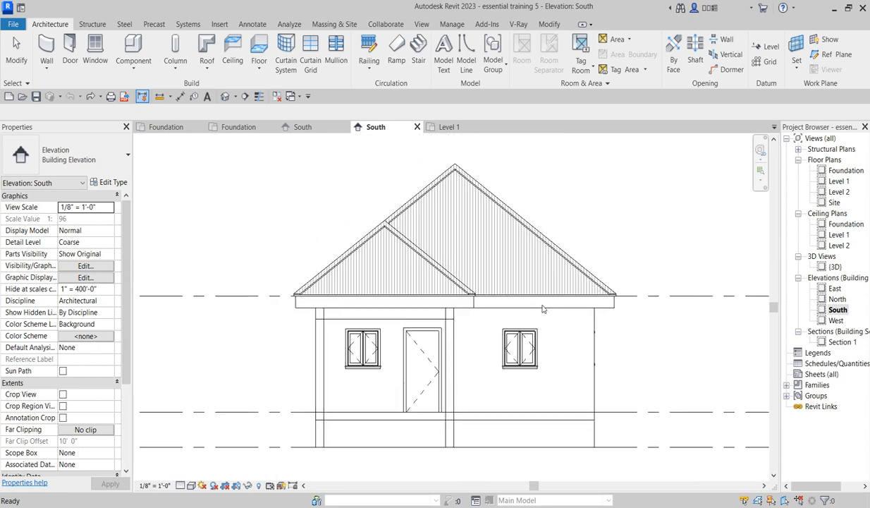
{"action": "scroll", "coordinate": [544, 308], "scroll_direction": "up", "scroll_amount": 3}
{"action": "scroll", "coordinate": [560, 304], "scroll_direction": "down", "scroll_amount": 4}
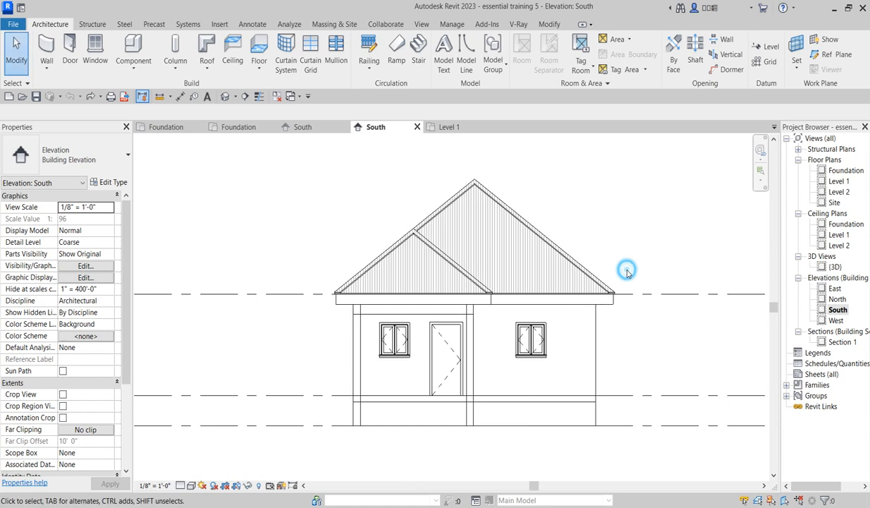
{"action": "scroll", "coordinate": [603, 282], "scroll_direction": "up", "scroll_amount": 3}
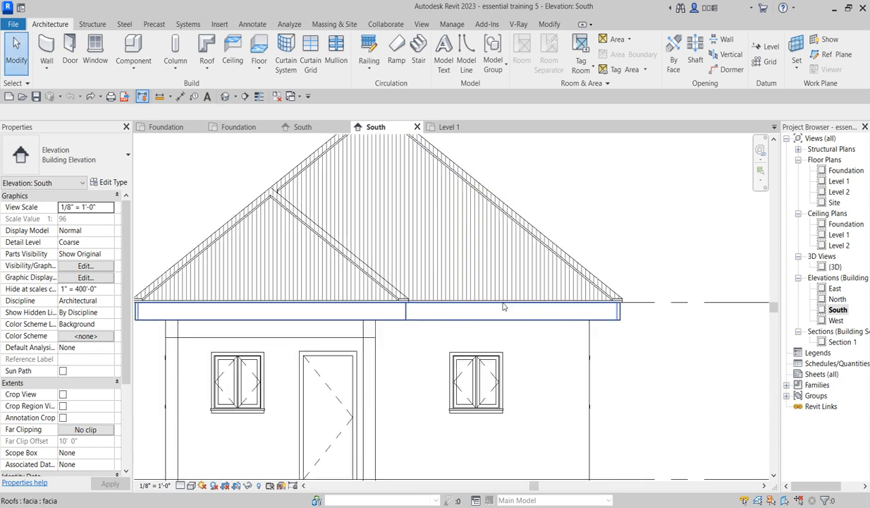
{"action": "scroll", "coordinate": [468, 310], "scroll_direction": "down", "scroll_amount": 3}
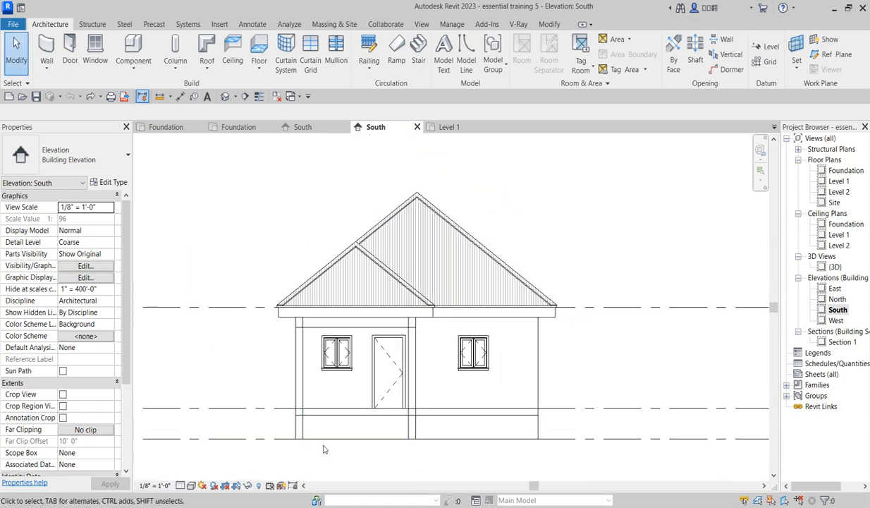
{"action": "middle_click_drag", "start_coordinate": [315, 422], "coordinate": [374, 421]}
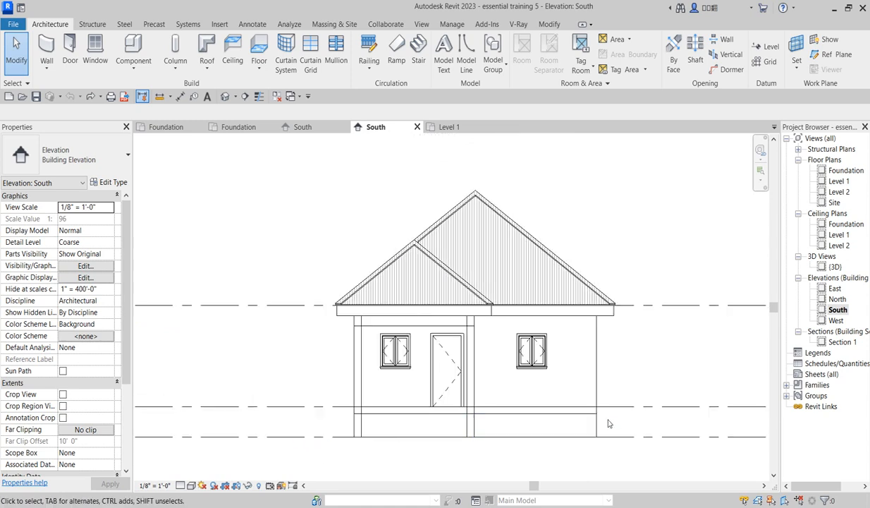
{"action": "scroll", "coordinate": [608, 422], "scroll_direction": "up", "scroll_amount": 3}
{"action": "scroll", "coordinate": [421, 445], "scroll_direction": "down", "scroll_amount": 4}
{"action": "scroll", "coordinate": [293, 431], "scroll_direction": "up", "scroll_amount": 3}
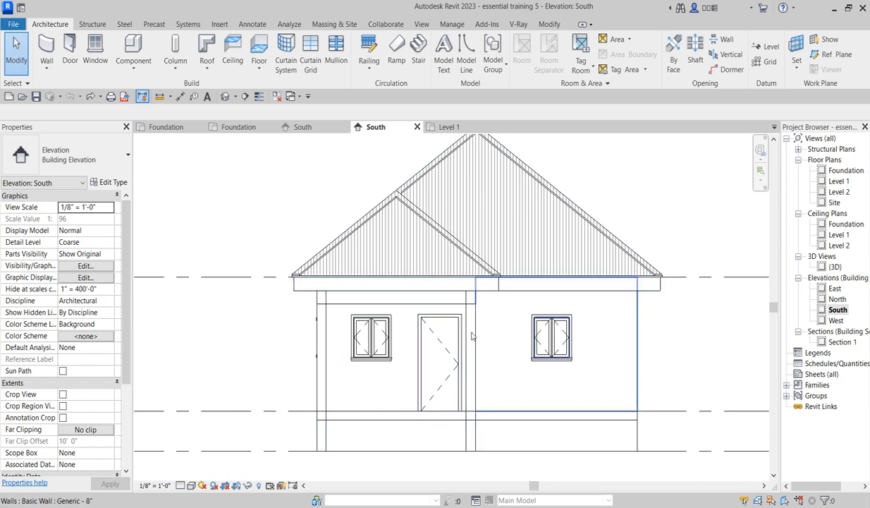
{"action": "scroll", "coordinate": [459, 315], "scroll_direction": "up", "scroll_amount": 2}
{"action": "scroll", "coordinate": [495, 330], "scroll_direction": "down", "scroll_amount": 3}
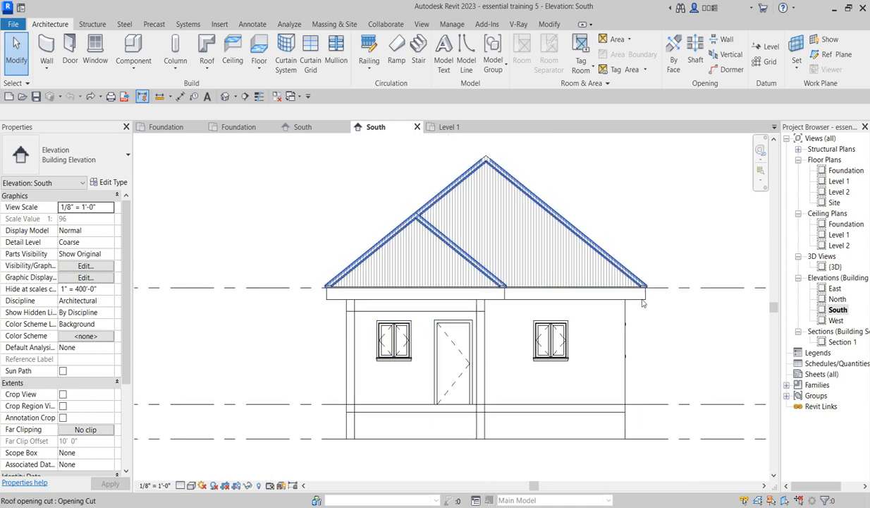
{"action": "scroll", "coordinate": [670, 295], "scroll_direction": "up", "scroll_amount": 4}
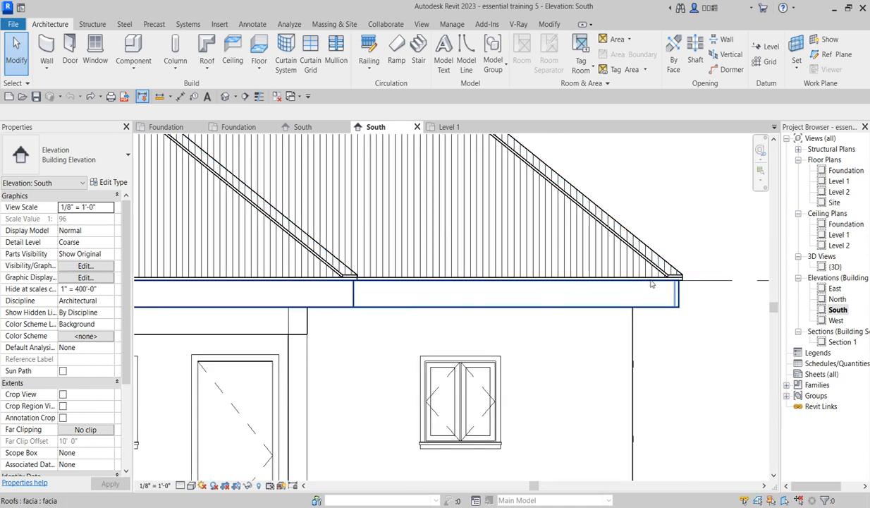
{"action": "scroll", "coordinate": [594, 310], "scroll_direction": "down", "scroll_amount": 4}
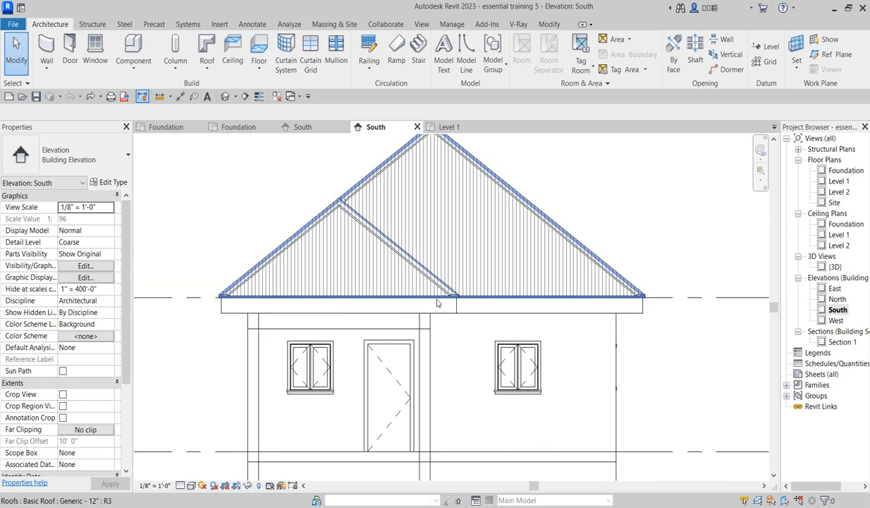
{"action": "scroll", "coordinate": [438, 300], "scroll_direction": "up", "scroll_amount": 2}
{"action": "scroll", "coordinate": [500, 294], "scroll_direction": "down", "scroll_amount": 2}
{"action": "scroll", "coordinate": [507, 263], "scroll_direction": "down", "scroll_amount": 2}
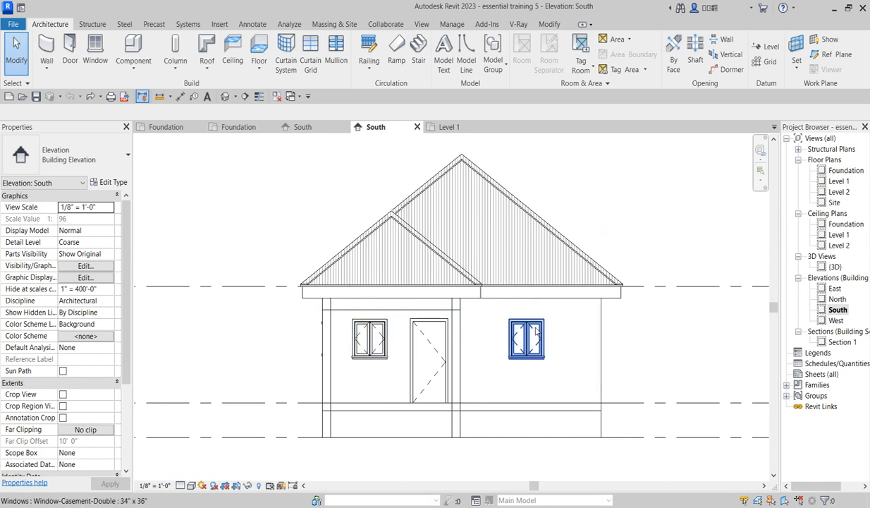
{"action": "scroll", "coordinate": [654, 362], "scroll_direction": "down", "scroll_amount": 2}
{"action": "scroll", "coordinate": [466, 336], "scroll_direction": "up", "scroll_amount": 2}
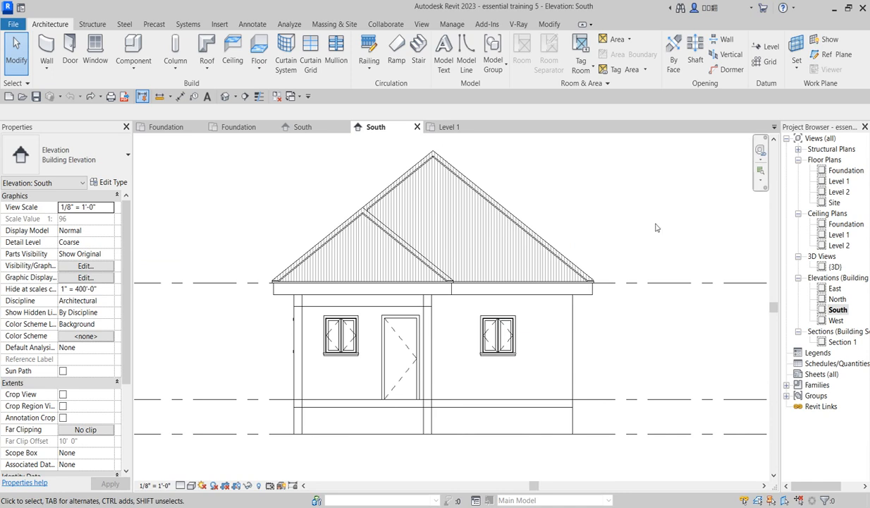
Step: Open the Foundation floor plan of the essential training 5 project and examine its foundation wall layout
{"action": "double_click", "coordinate": [845, 171]}
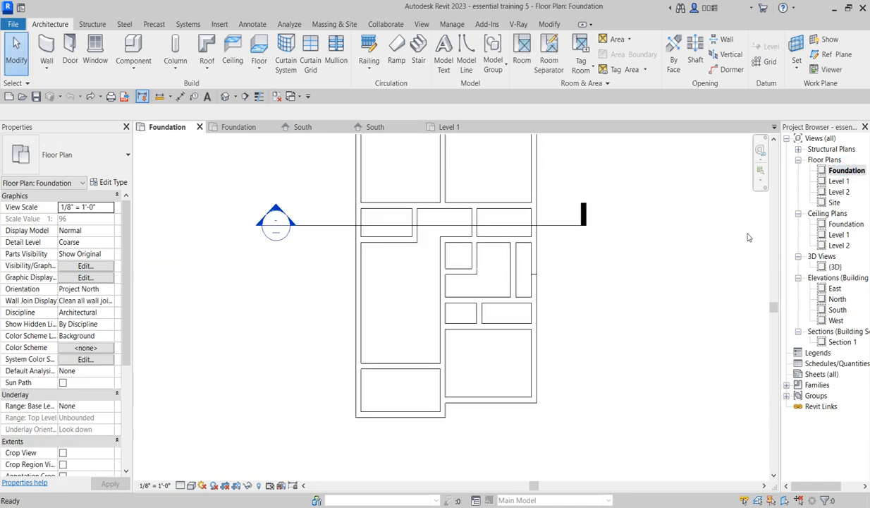
{"action": "scroll", "coordinate": [513, 385], "scroll_direction": "up", "scroll_amount": 4}
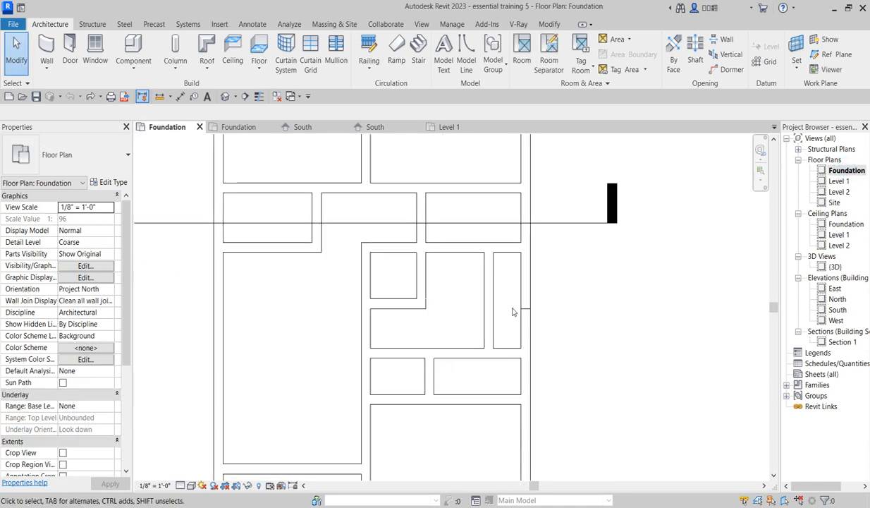
{"action": "scroll", "coordinate": [505, 414], "scroll_direction": "down", "scroll_amount": 3}
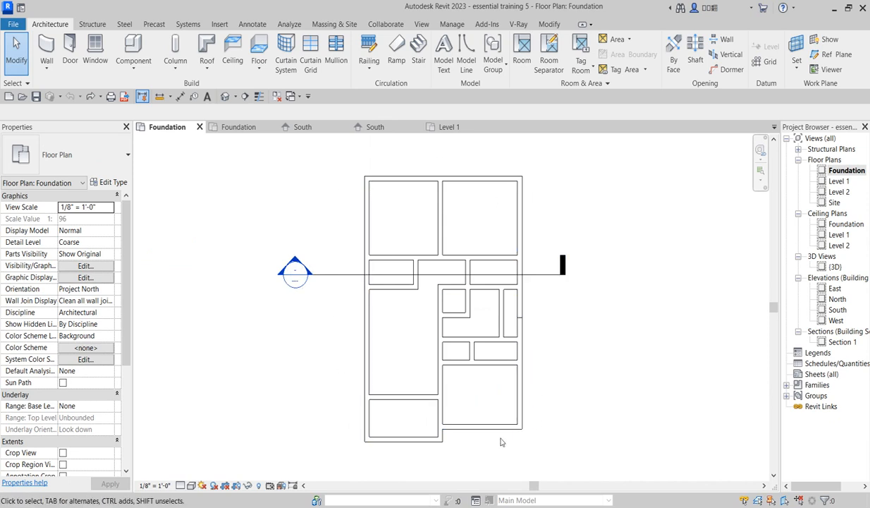
{"action": "scroll", "coordinate": [530, 437], "scroll_direction": "up", "scroll_amount": 3}
{"action": "scroll", "coordinate": [338, 388], "scroll_direction": "down", "scroll_amount": 4}
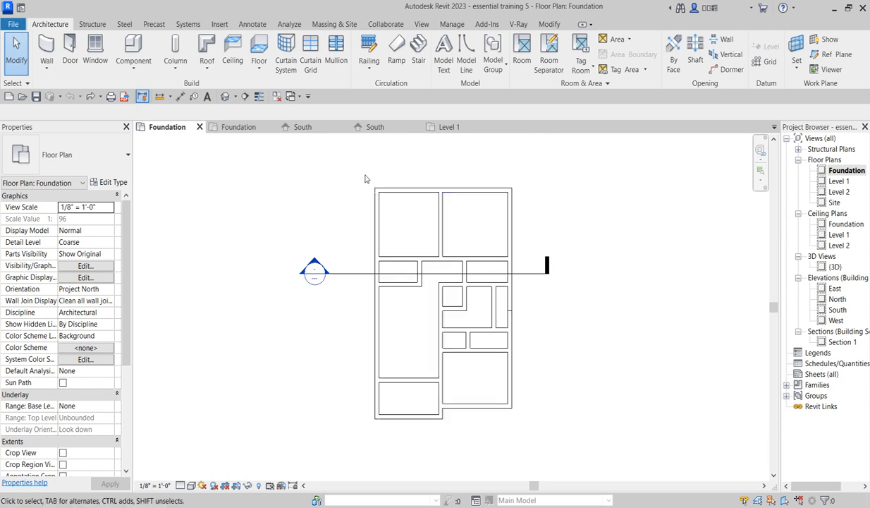
Step: Switch to the Foundation floor plan of the essential training1c project and inspect its wall layout and junctions
{"action": "left_click", "coordinate": [239, 127]}
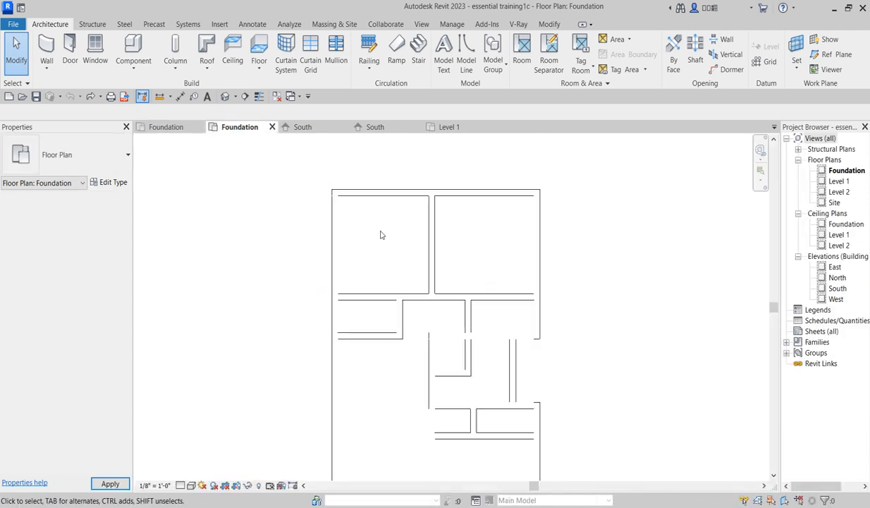
{"action": "scroll", "coordinate": [531, 286], "scroll_direction": "up", "scroll_amount": 2}
{"action": "scroll", "coordinate": [530, 292], "scroll_direction": "down", "scroll_amount": 1}
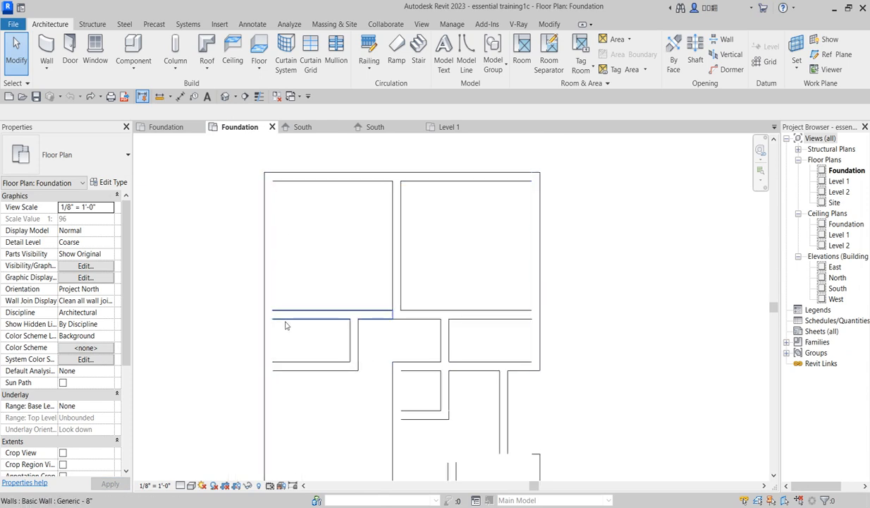
{"action": "scroll", "coordinate": [286, 322], "scroll_direction": "down", "scroll_amount": 2}
{"action": "scroll", "coordinate": [286, 364], "scroll_direction": "down", "scroll_amount": 2}
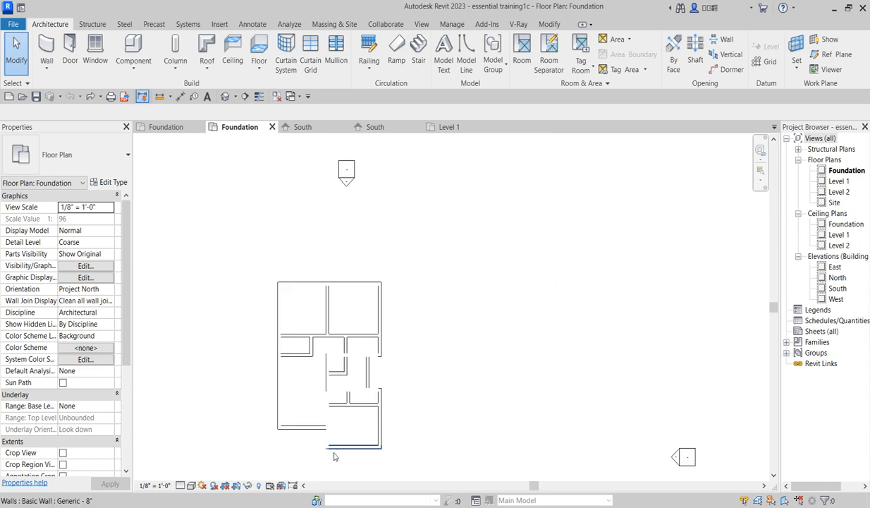
{"action": "scroll", "coordinate": [330, 448], "scroll_direction": "up", "scroll_amount": 3}
{"action": "scroll", "coordinate": [324, 449], "scroll_direction": "up", "scroll_amount": 1}
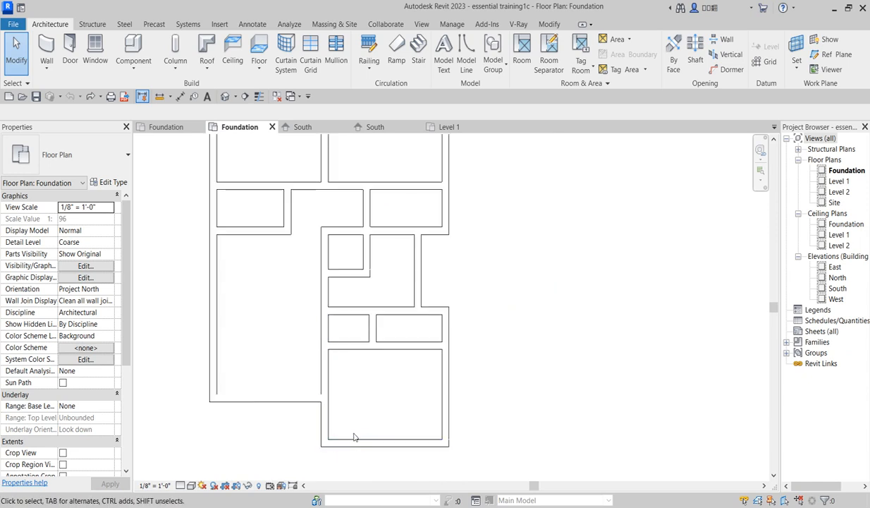
{"action": "scroll", "coordinate": [451, 387], "scroll_direction": "down", "scroll_amount": 2}
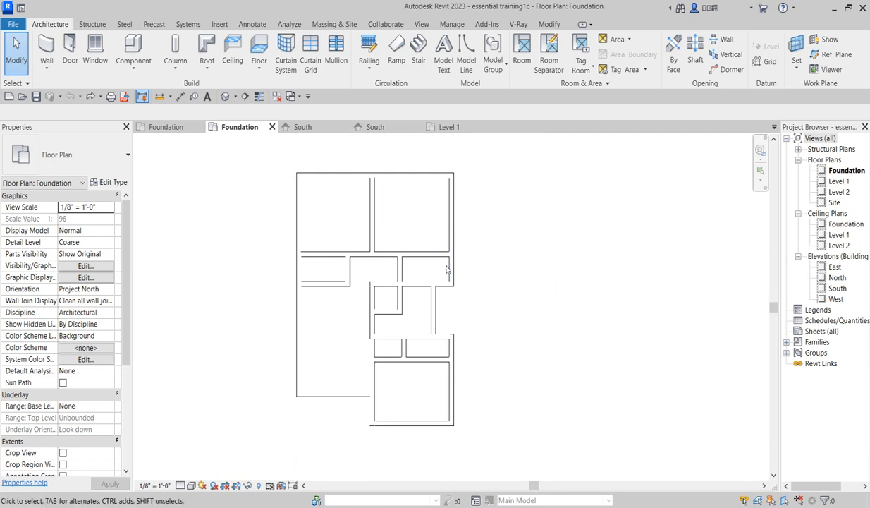
{"action": "scroll", "coordinate": [551, 294], "scroll_direction": "down", "scroll_amount": 2}
{"action": "scroll", "coordinate": [361, 329], "scroll_direction": "up", "scroll_amount": 1}
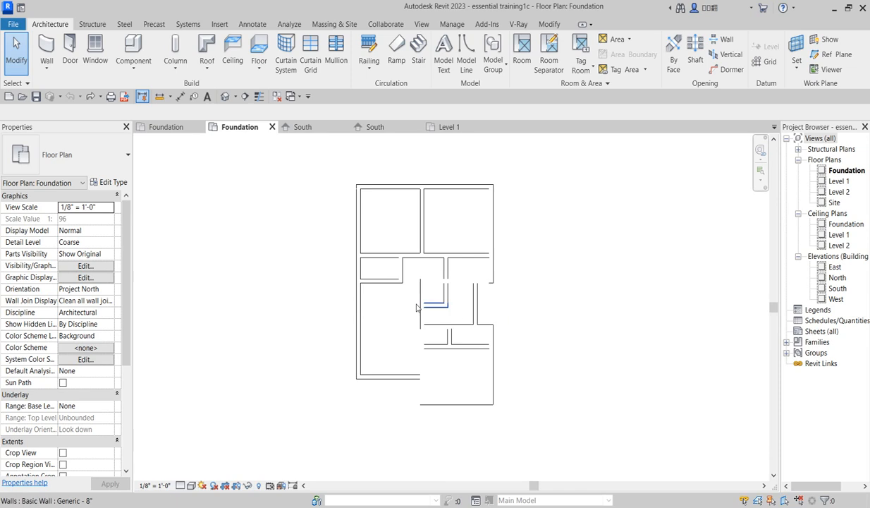
Step: Review the Foundation plan's View Range offsets for the top, cut plane, bottom and view depth
{"action": "scroll", "coordinate": [121, 305], "scroll_direction": "down", "scroll_amount": 5}
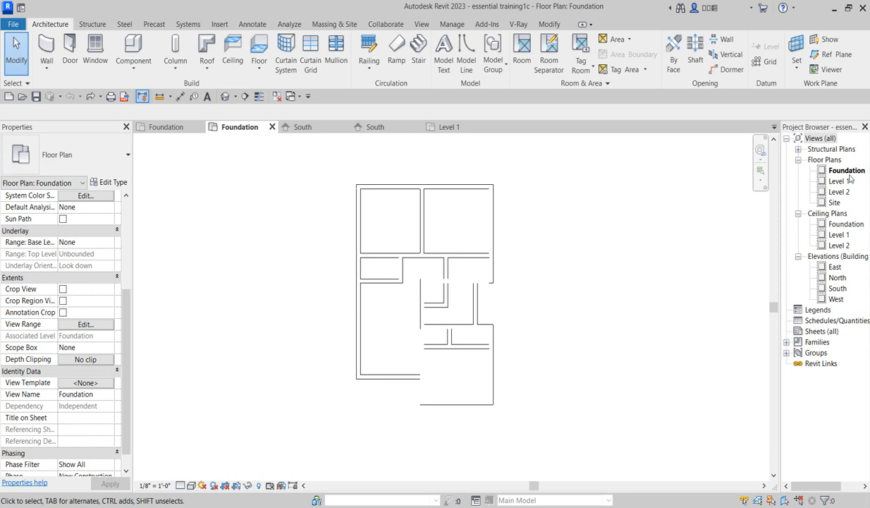
{"action": "left_click", "coordinate": [84, 325]}
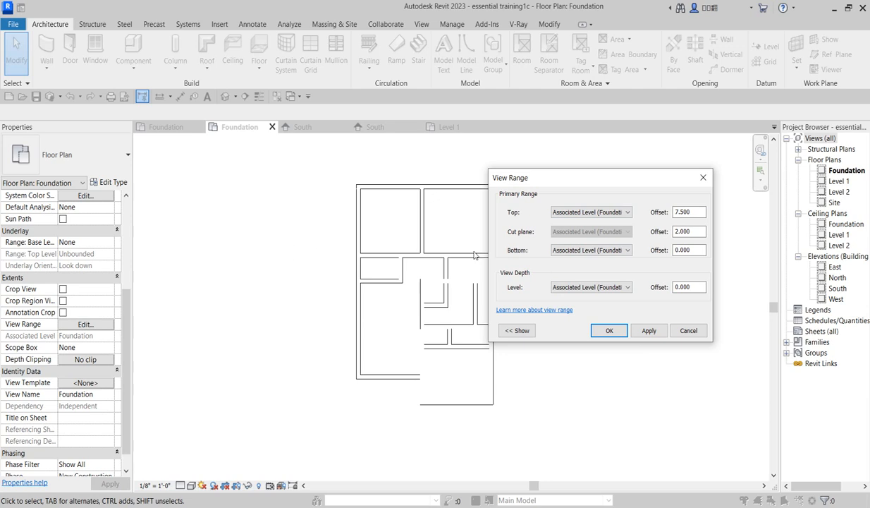
{"action": "left_click", "coordinate": [610, 331]}
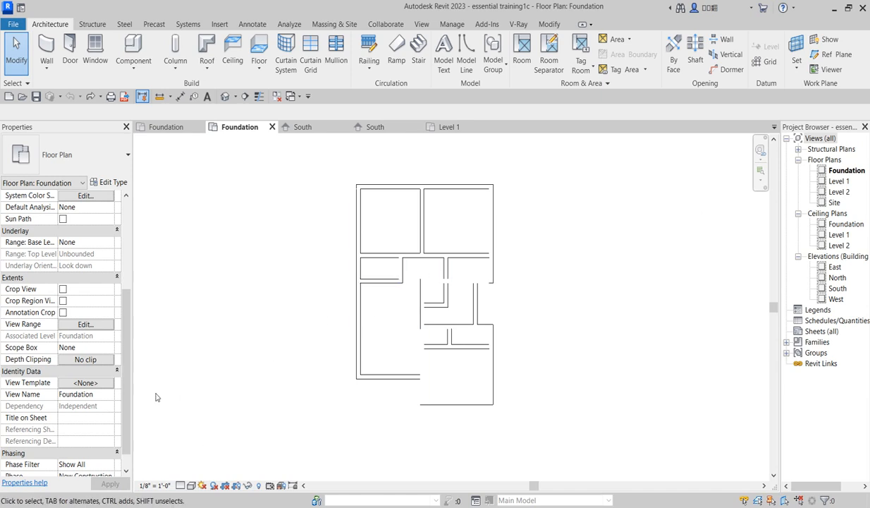
{"action": "left_click", "coordinate": [85, 324]}
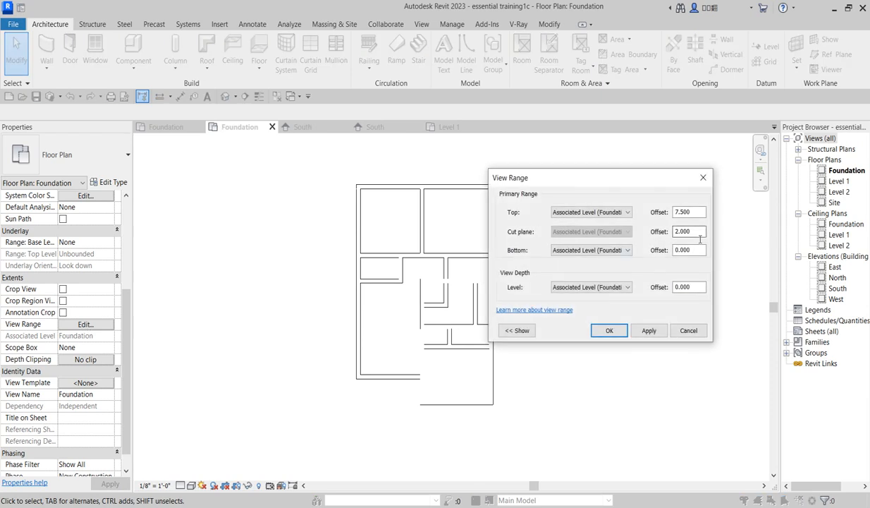
{"action": "left_click", "coordinate": [695, 251]}
{"action": "left_click", "coordinate": [703, 175]}
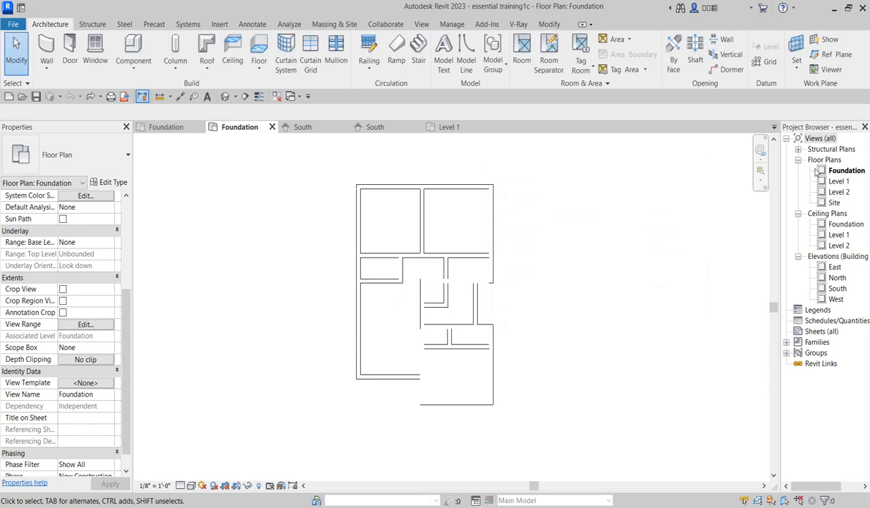
Step: Open the essential training1c South elevation and inspect how the foundation wall below the door meets the floor slab
{"action": "scroll", "coordinate": [488, 231], "scroll_direction": "up", "scroll_amount": 2}
{"action": "scroll", "coordinate": [483, 247], "scroll_direction": "down", "scroll_amount": 2}
{"action": "scroll", "coordinate": [411, 384], "scroll_direction": "up", "scroll_amount": 3}
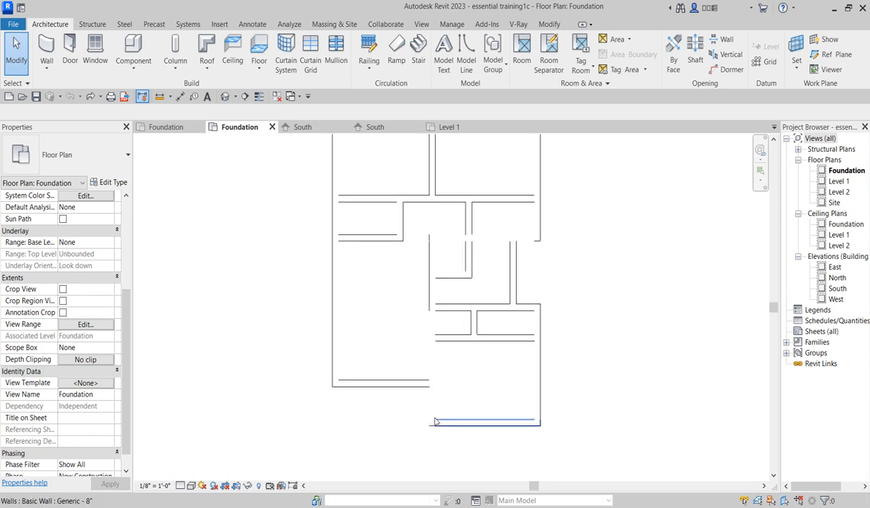
{"action": "double_click", "coordinate": [836, 288]}
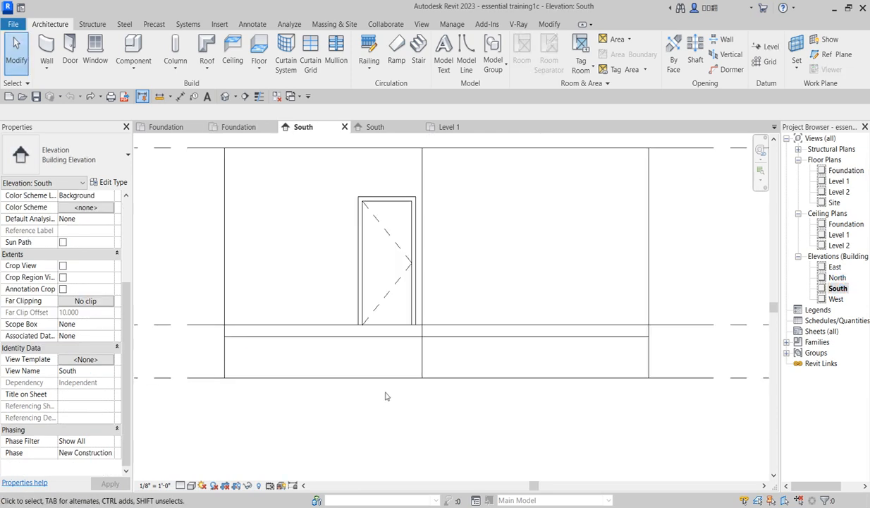
{"action": "left_click", "coordinate": [359, 369]}
{"action": "scroll", "coordinate": [326, 332], "scroll_direction": "up", "scroll_amount": 4}
{"action": "scroll", "coordinate": [319, 321], "scroll_direction": "up", "scroll_amount": 3}
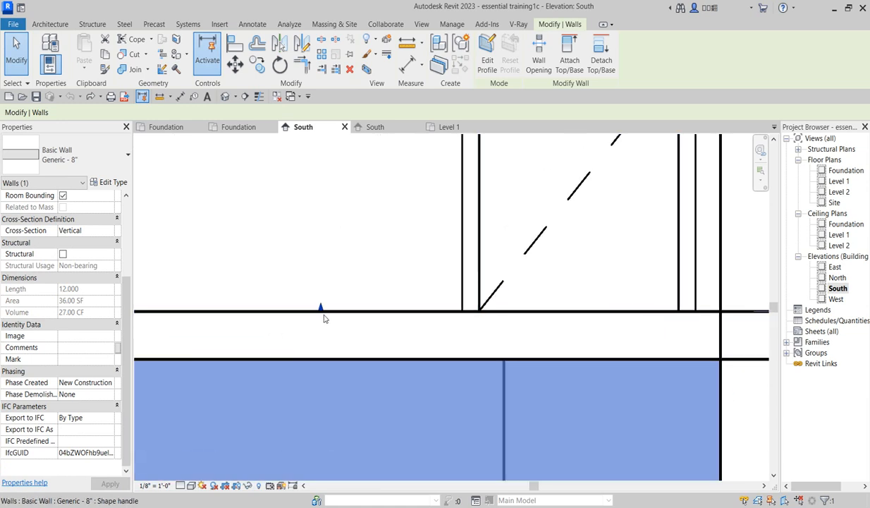
{"action": "scroll", "coordinate": [448, 365], "scroll_direction": "down", "scroll_amount": 4}
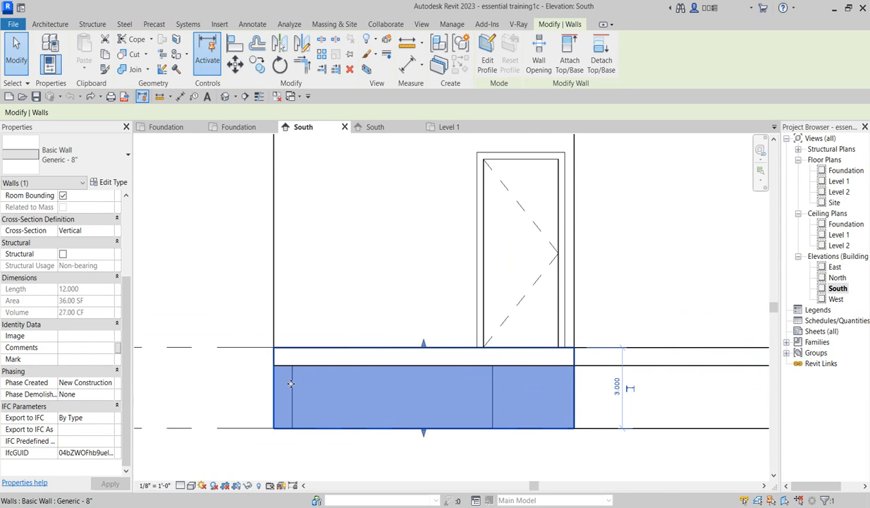
{"action": "scroll", "coordinate": [423, 374], "scroll_direction": "up", "scroll_amount": 1}
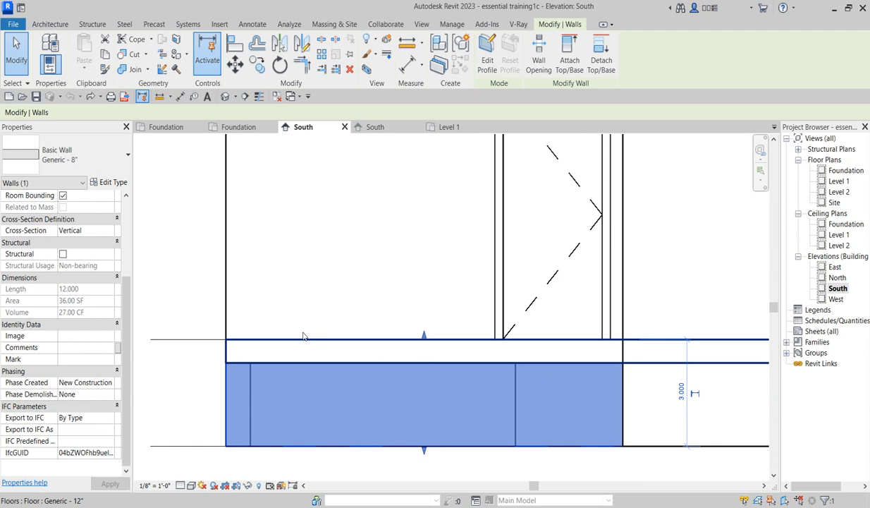
{"action": "left_click", "coordinate": [188, 255]}
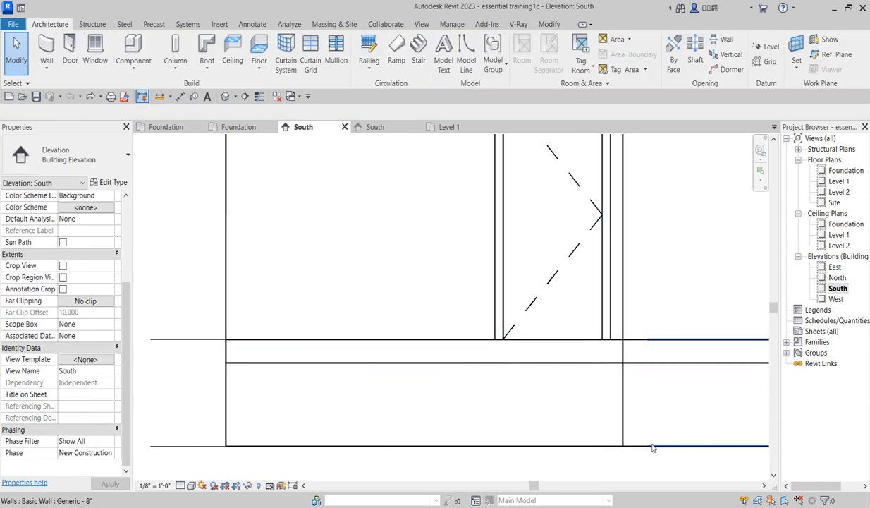
Step: Select the foundation wall below the door in the South elevation and examine how its top meets the floor slab
{"action": "left_click", "coordinate": [271, 446]}
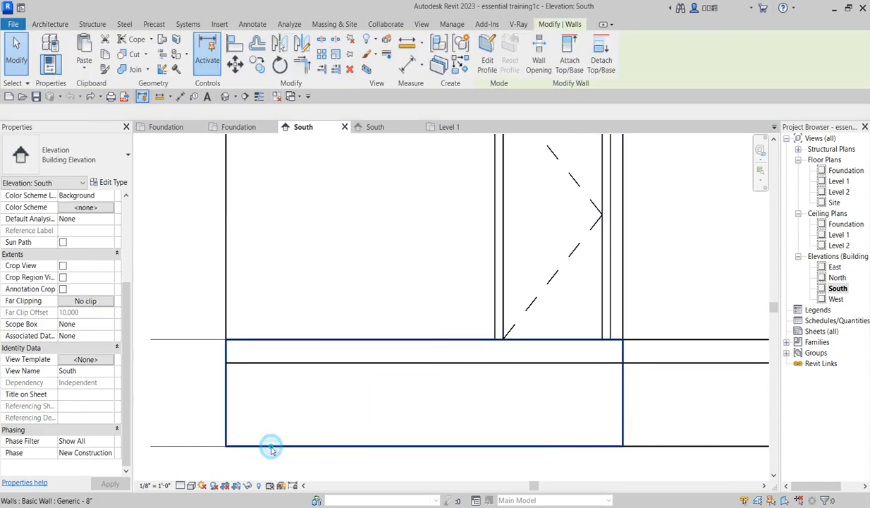
{"action": "scroll", "coordinate": [427, 335], "scroll_direction": "up", "scroll_amount": 2}
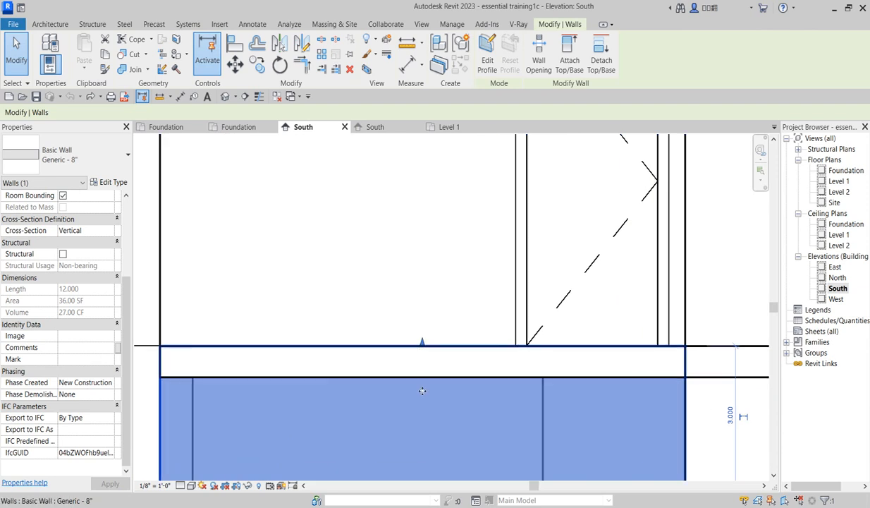
{"action": "scroll", "coordinate": [419, 389], "scroll_direction": "down", "scroll_amount": 2}
{"action": "scroll", "coordinate": [423, 377], "scroll_direction": "up", "scroll_amount": 2}
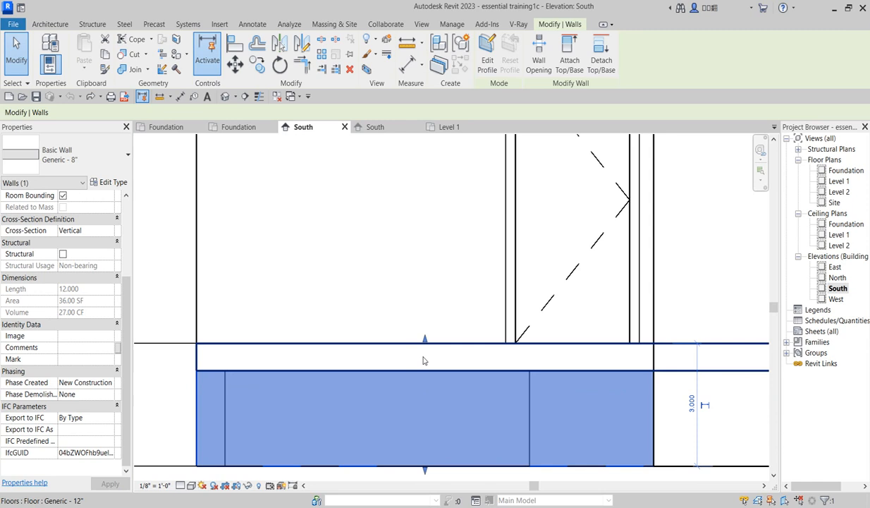
{"action": "scroll", "coordinate": [421, 353], "scroll_direction": "down", "scroll_amount": 2}
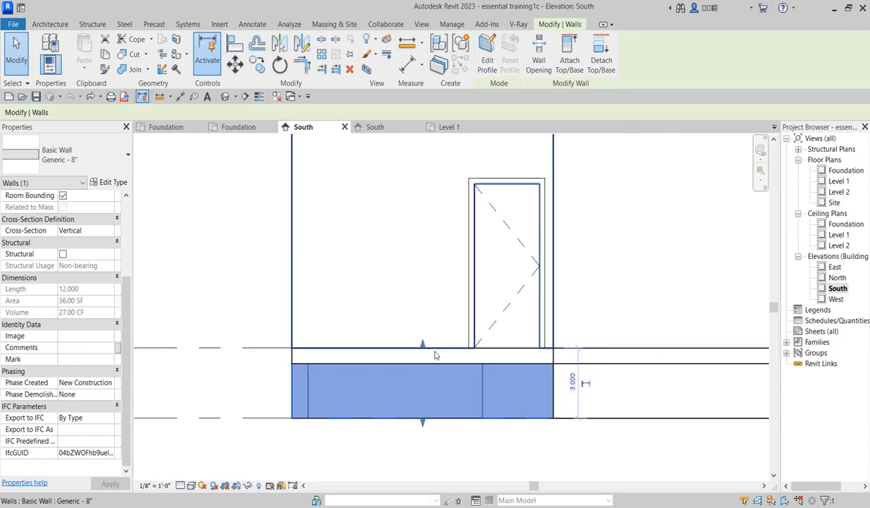
{"action": "double_click", "coordinate": [844, 171]}
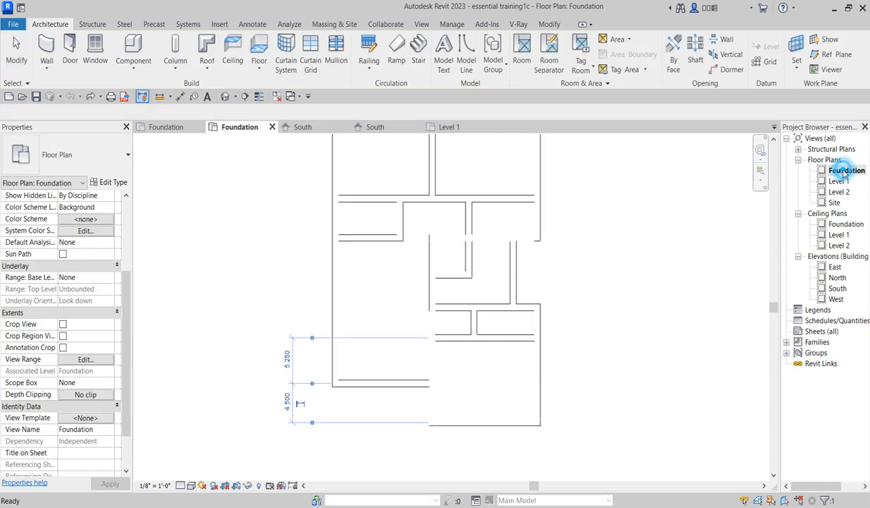
{"action": "right_click", "coordinate": [404, 388]}
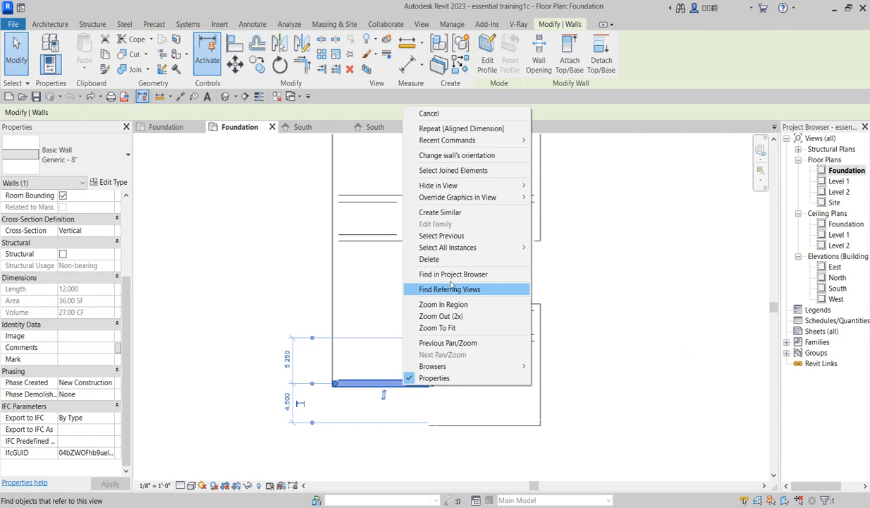
{"action": "mouse_move", "coordinate": [446, 247]}
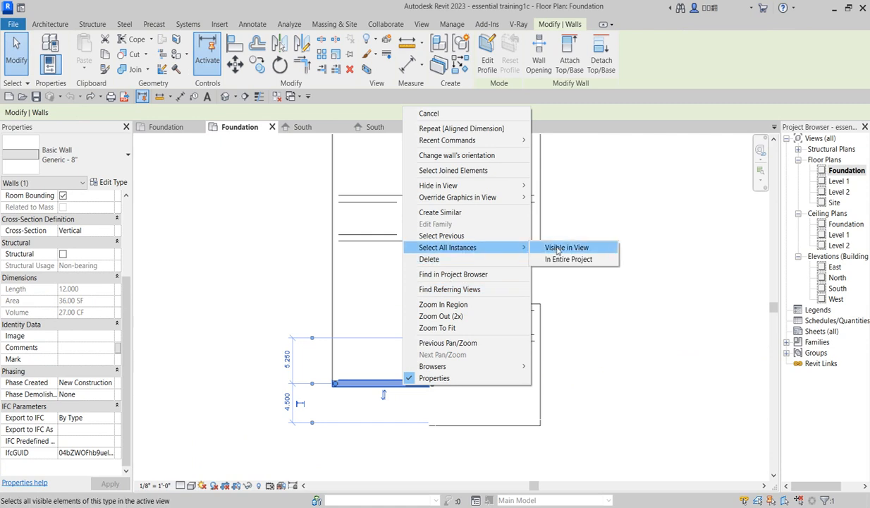
{"action": "left_click", "coordinate": [681, 300]}
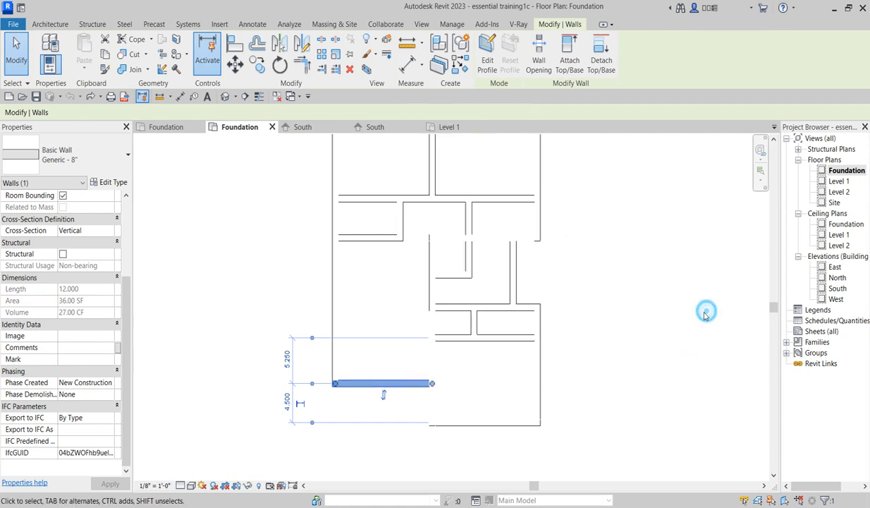
Step: In the South elevation, lower the top of the foundation wall below the door to the underside of the floor slab
{"action": "double_click", "coordinate": [836, 288]}
{"action": "scroll", "coordinate": [423, 374], "scroll_direction": "up", "scroll_amount": 3}
{"action": "scroll", "coordinate": [423, 378], "scroll_direction": "up", "scroll_amount": 1}
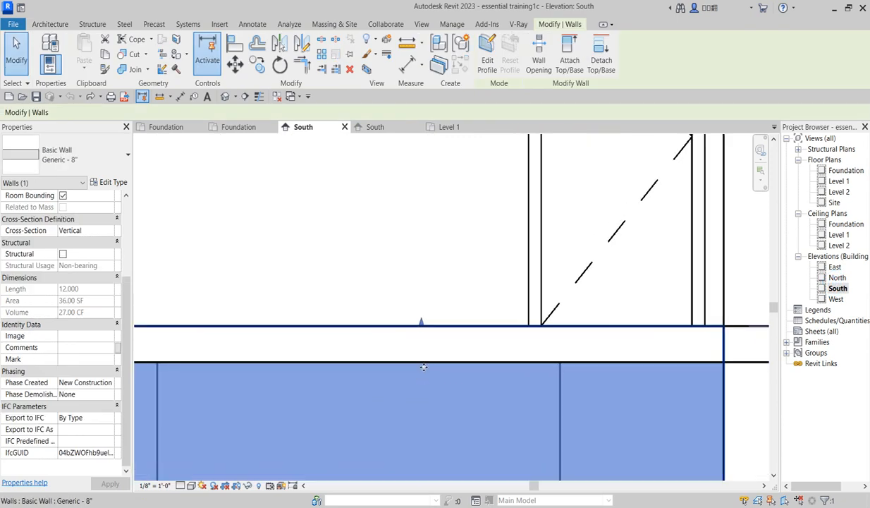
{"action": "left_click_drag", "start_coordinate": [420, 324], "coordinate": [423, 363]}
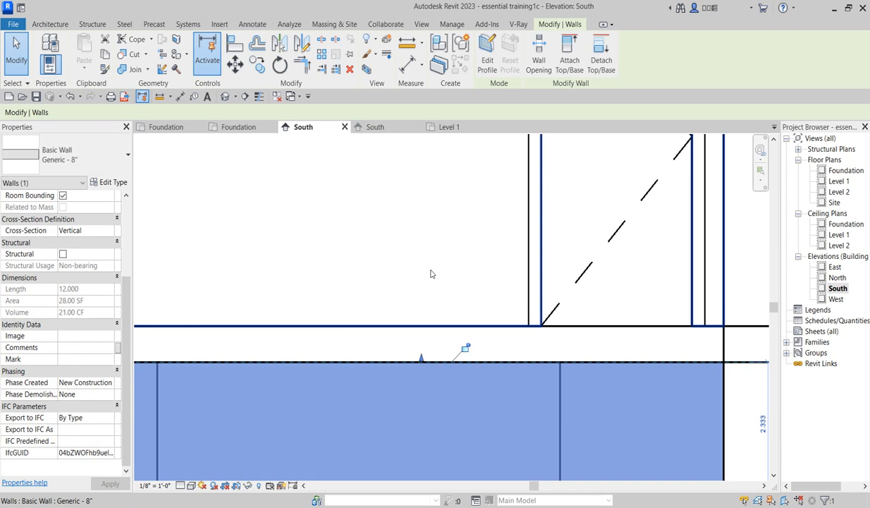
{"action": "left_click", "coordinate": [382, 272]}
Step: Set the unconnected height of the foundation wall below the door to 2.400
{"action": "scroll", "coordinate": [437, 373], "scroll_direction": "down", "scroll_amount": 2}
{"action": "left_click", "coordinate": [457, 429]}
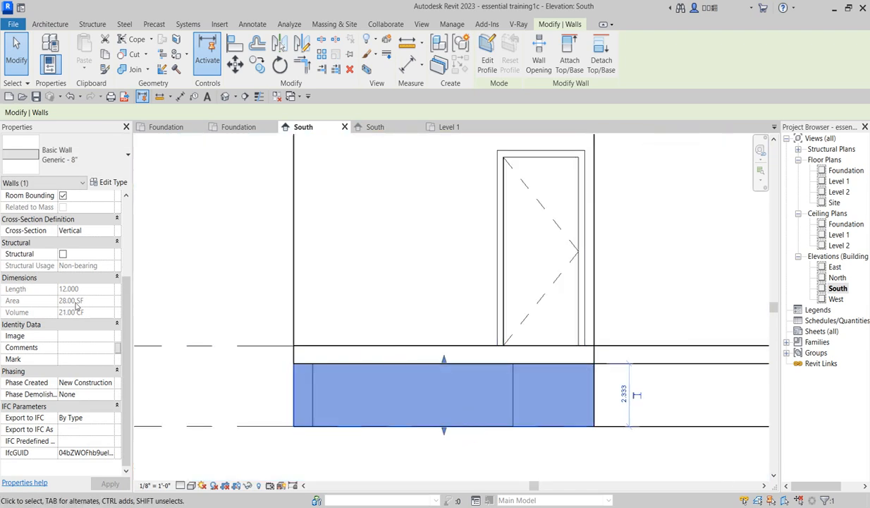
{"action": "scroll", "coordinate": [395, 366], "scroll_direction": "down", "scroll_amount": 2}
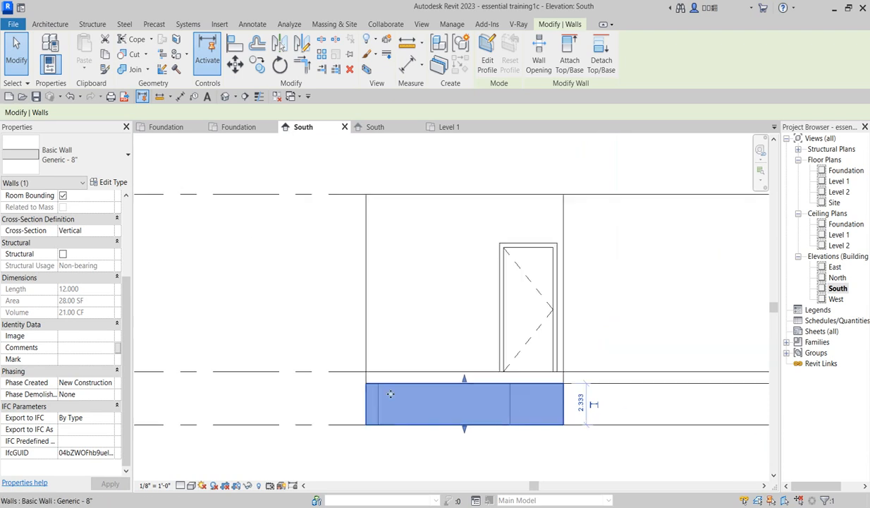
{"action": "left_click", "coordinate": [279, 285]}
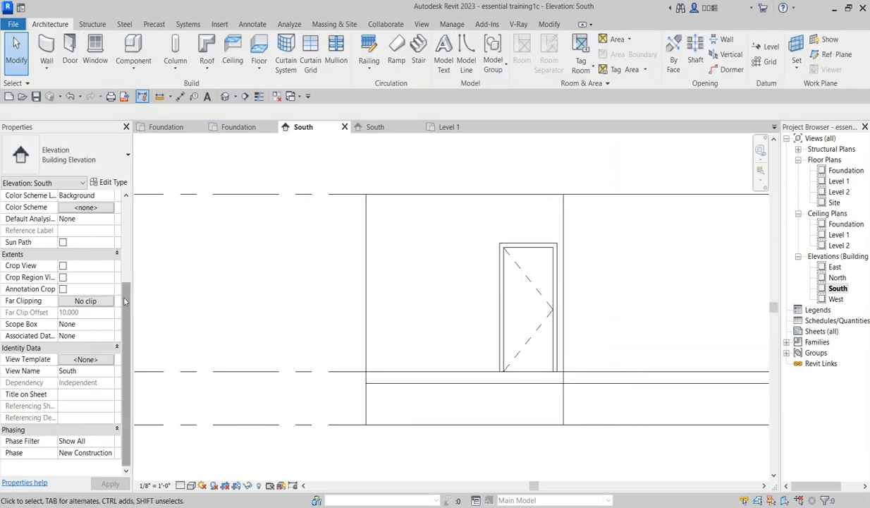
{"action": "scroll", "coordinate": [119, 286], "scroll_direction": "up", "scroll_amount": 4}
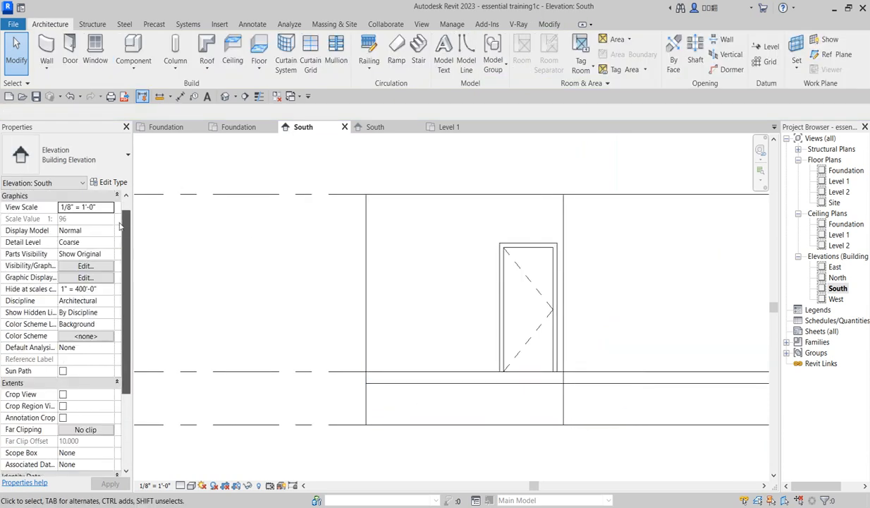
{"action": "left_click", "coordinate": [432, 410]}
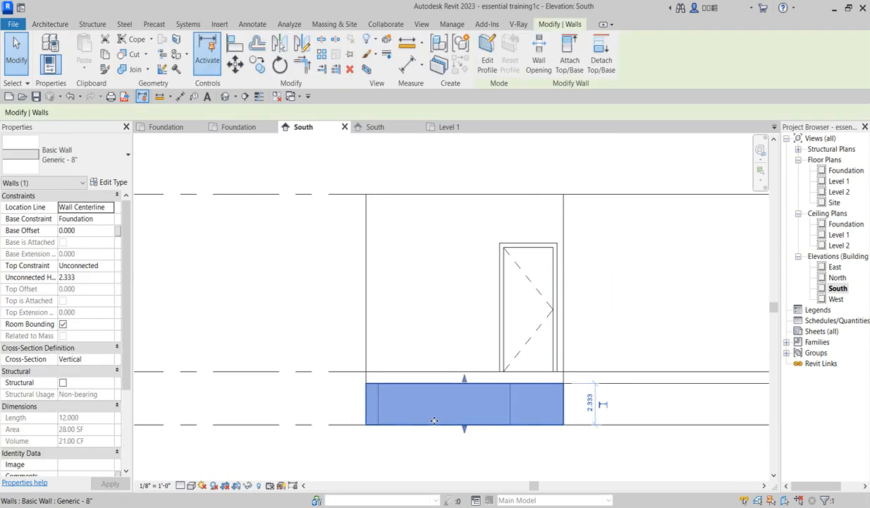
{"action": "left_click", "coordinate": [85, 282]}
{"action": "left_click", "coordinate": [79, 279]}
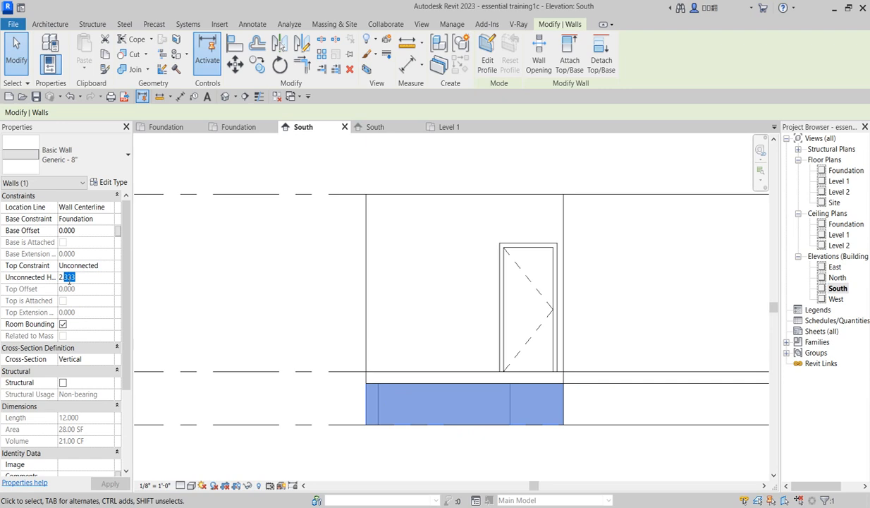
{"action": "left_click", "coordinate": [297, 308]}
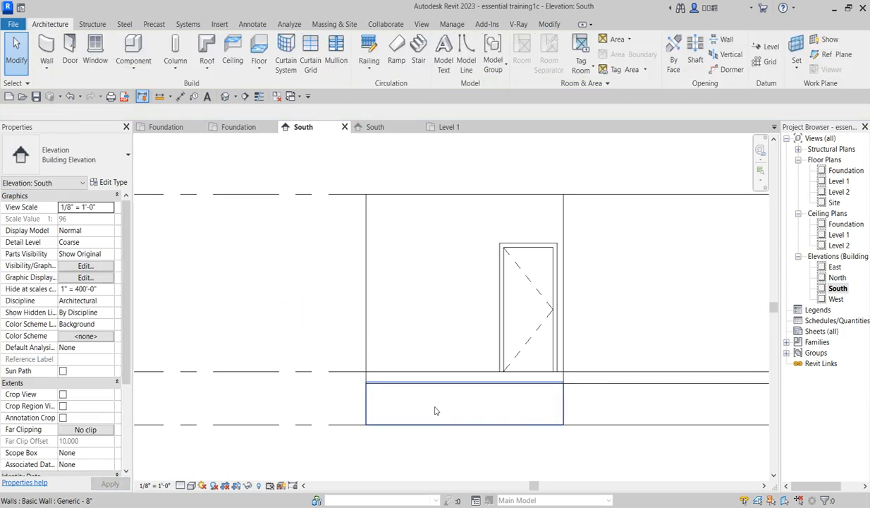
{"action": "scroll", "coordinate": [509, 406], "scroll_direction": "up", "scroll_amount": 2}
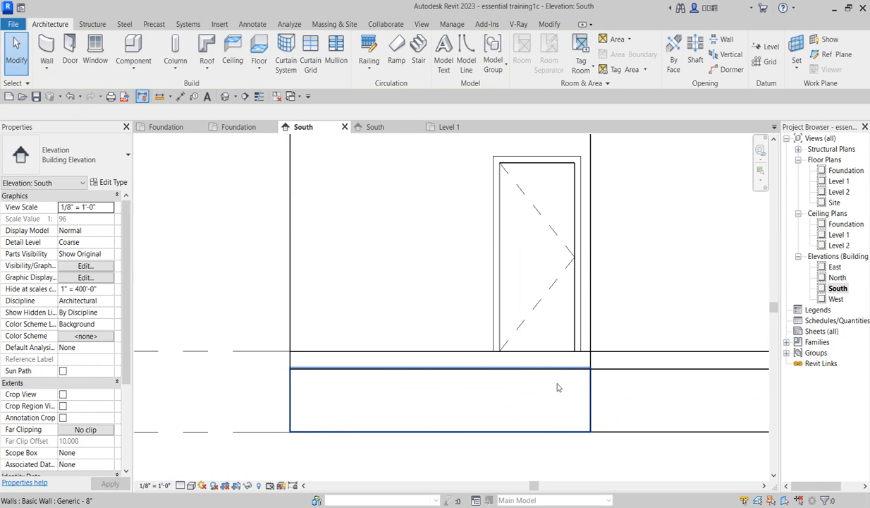
{"action": "left_click", "coordinate": [555, 382]}
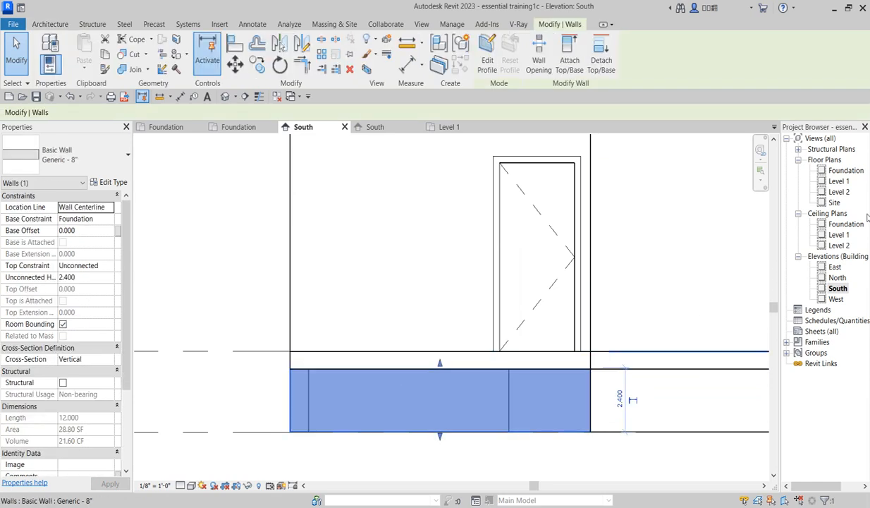
Step: Open the Foundation floor plan and check how the adjusted wall displays and meets its neighbouring walls
{"action": "double_click", "coordinate": [832, 172]}
{"action": "left_click", "coordinate": [381, 382]}
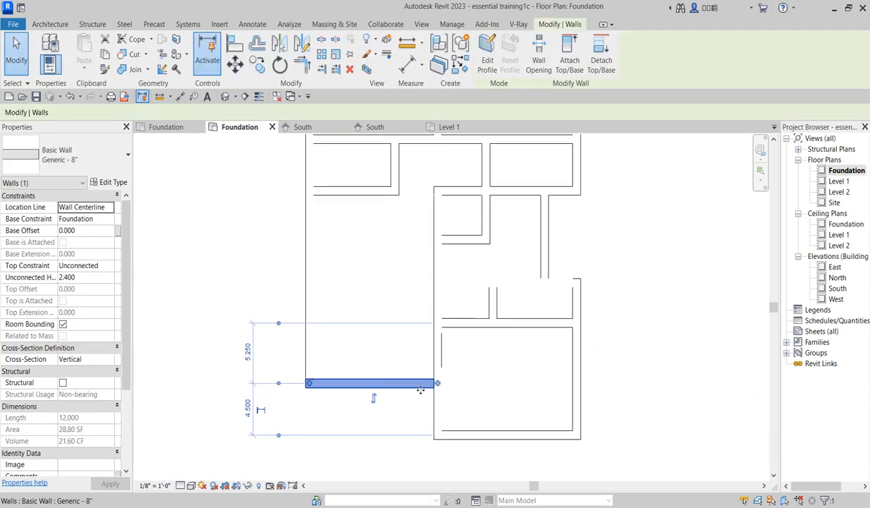
{"action": "left_click", "coordinate": [248, 304]}
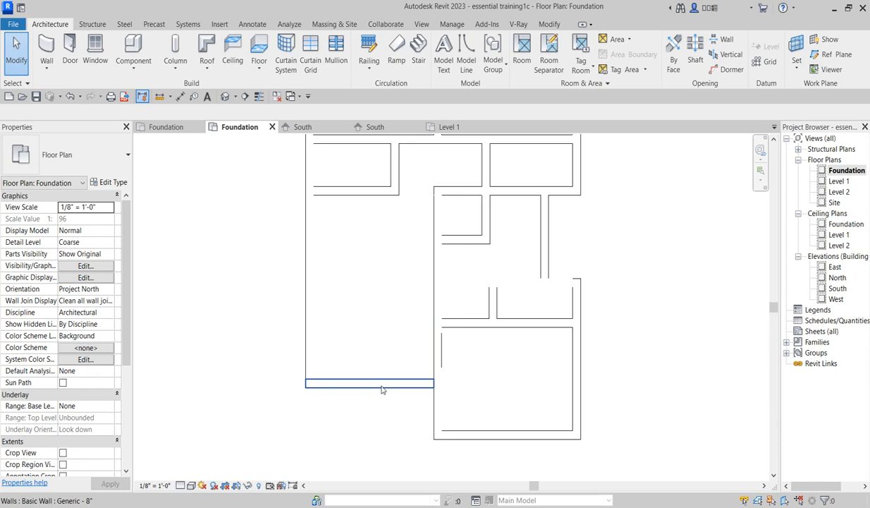
{"action": "left_click", "coordinate": [344, 384]}
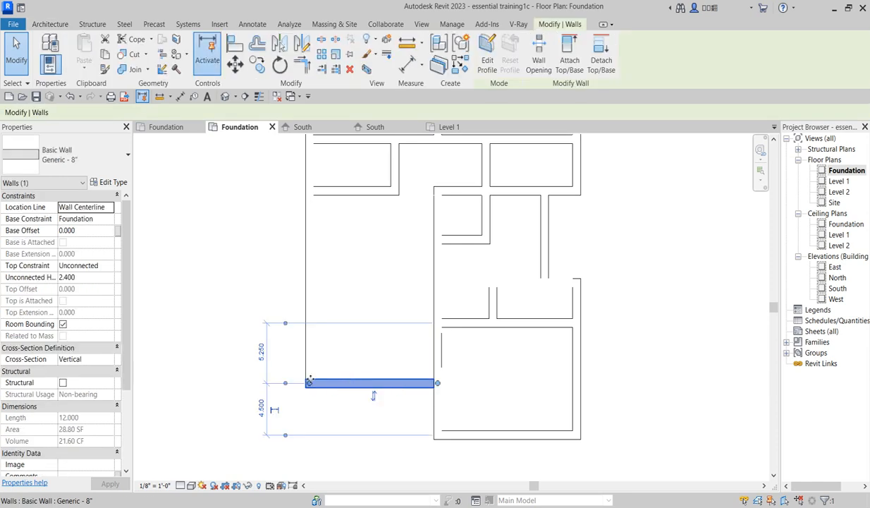
Step: Select all Generic - 8" walls visible in the Foundation plan and set their unconnected height to 2
{"action": "left_click", "coordinate": [443, 418]}
{"action": "double_click", "coordinate": [444, 418]}
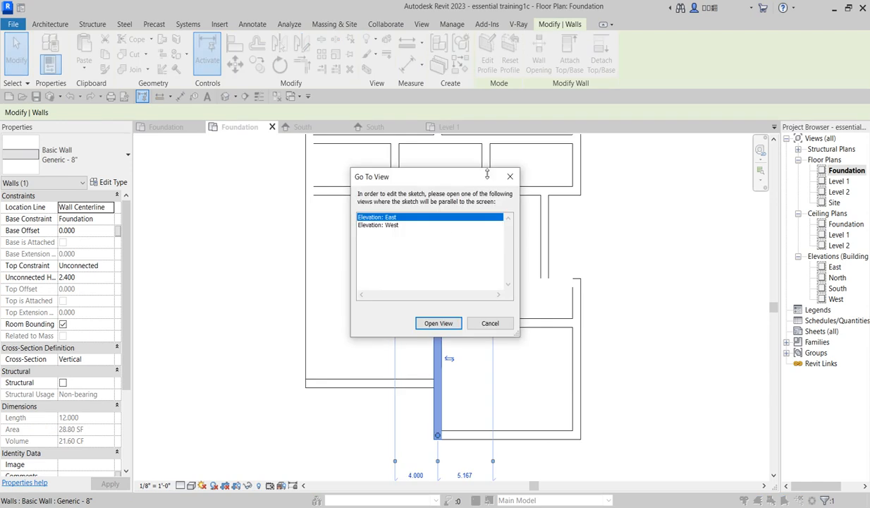
{"action": "left_click", "coordinate": [510, 176]}
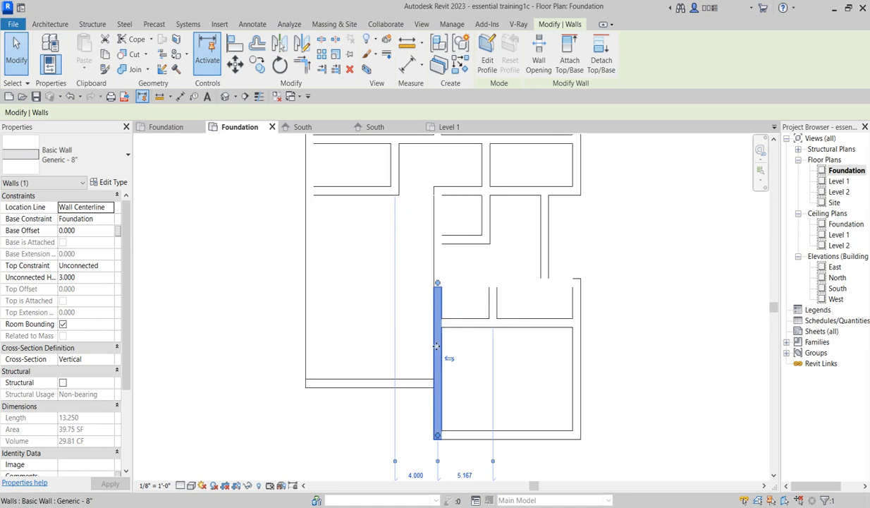
{"action": "right_click", "coordinate": [441, 342]}
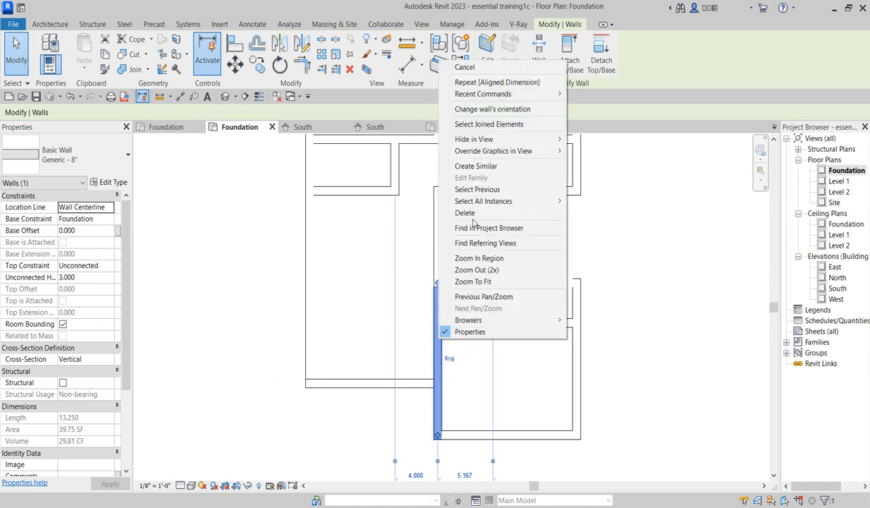
{"action": "mouse_move", "coordinate": [553, 201]}
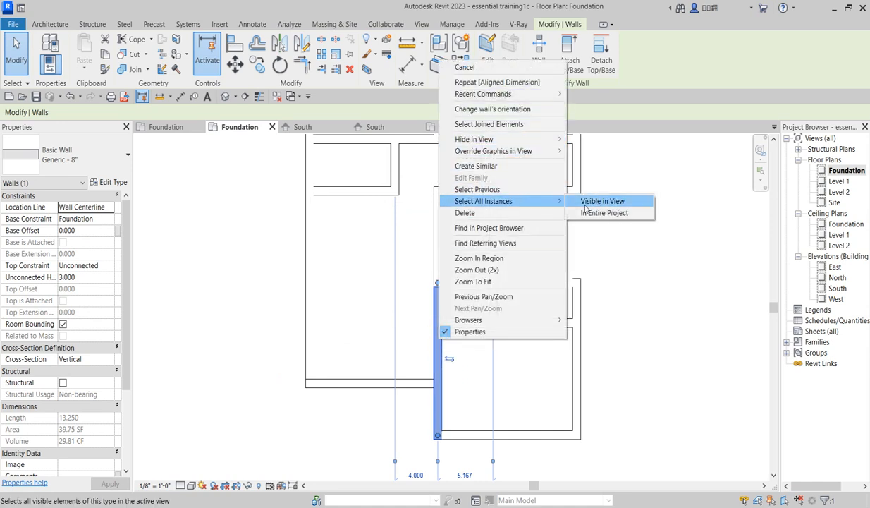
{"action": "left_click", "coordinate": [597, 201]}
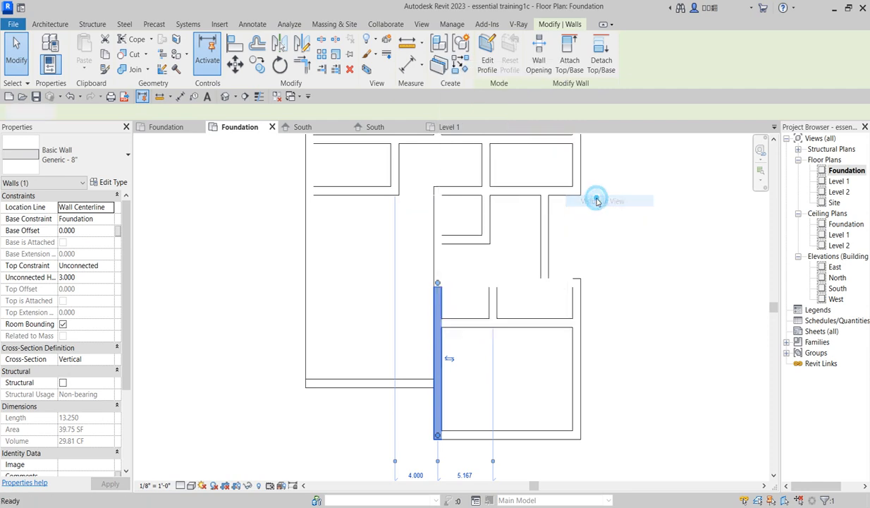
{"action": "left_click", "coordinate": [95, 278]}
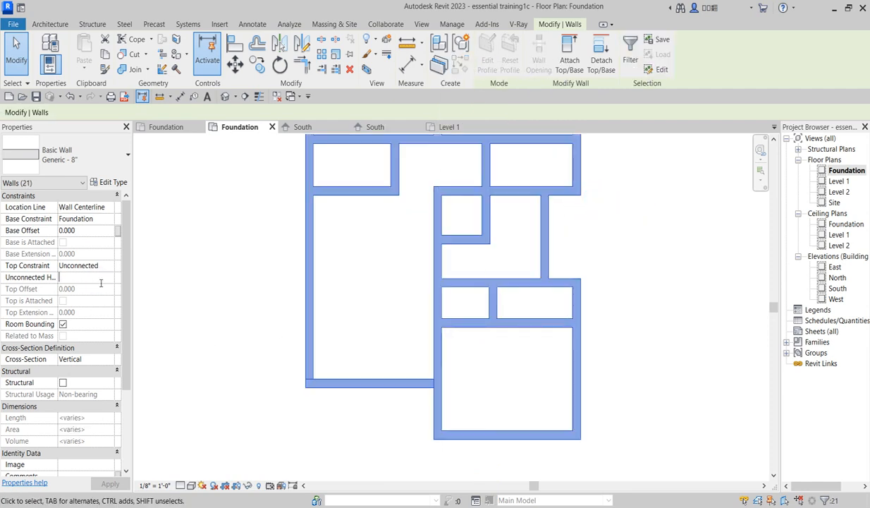
{"action": "type", "text": "2"}
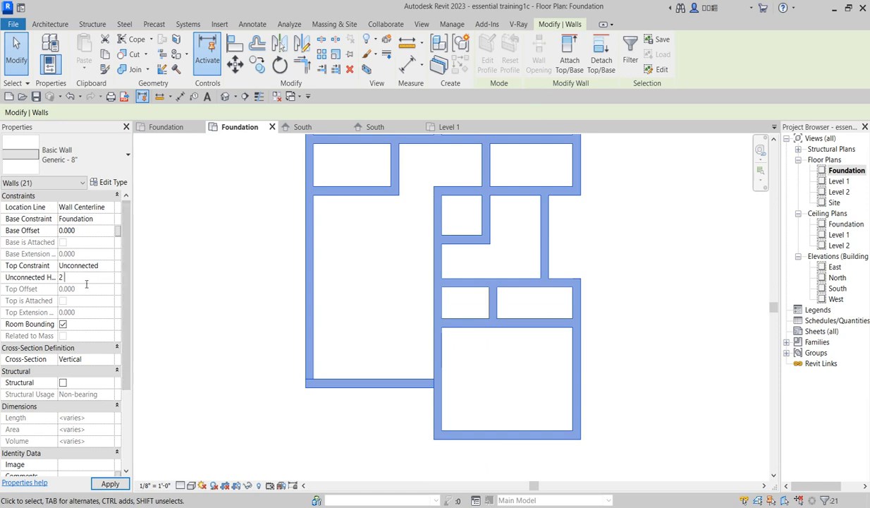
{"action": "left_click", "coordinate": [110, 483]}
{"action": "left_click", "coordinate": [81, 281]}
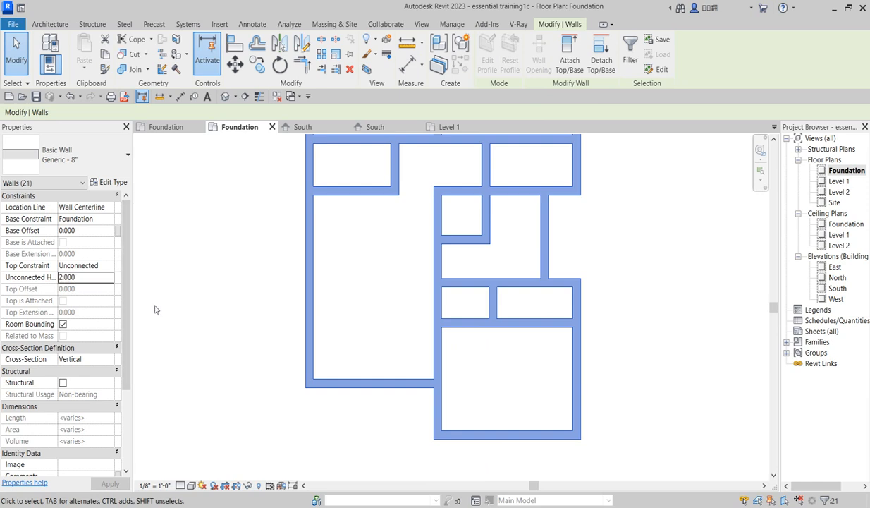
{"action": "left_click", "coordinate": [166, 325]}
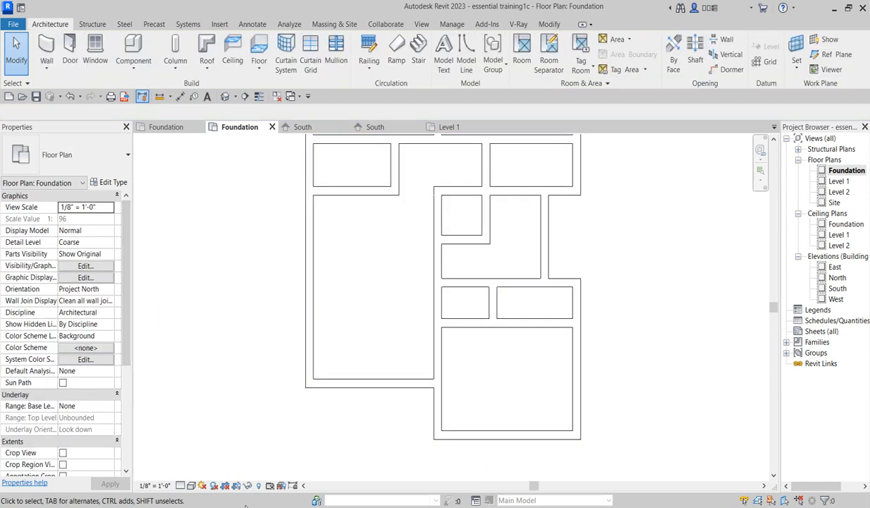
Step: Inspect the wall outlines and junctions across the whole Foundation floor plan
{"action": "scroll", "coordinate": [437, 392], "scroll_direction": "down", "scroll_amount": 1}
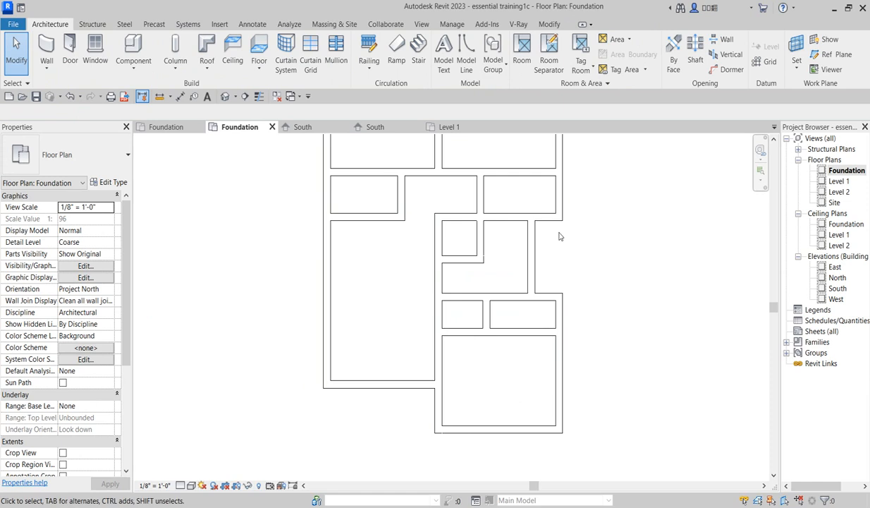
{"action": "scroll", "coordinate": [347, 320], "scroll_direction": "down", "scroll_amount": 1}
{"action": "scroll", "coordinate": [340, 211], "scroll_direction": "up", "scroll_amount": 1}
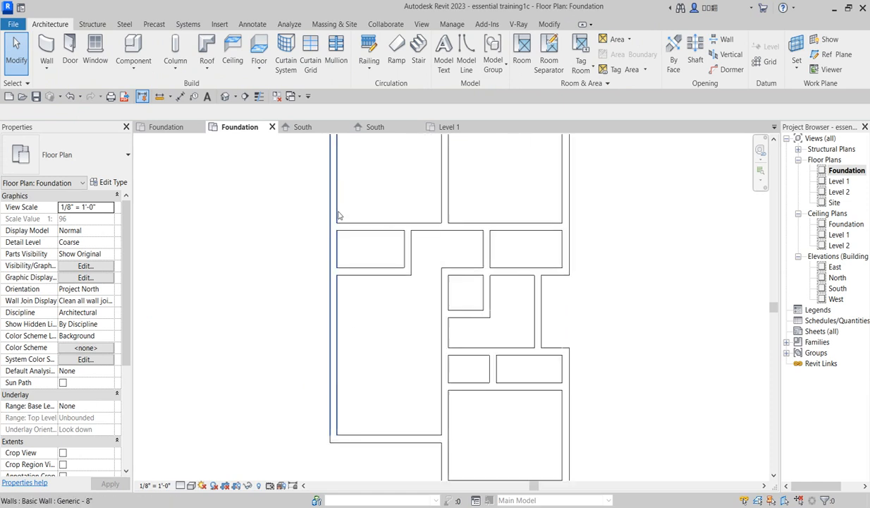
{"action": "scroll", "coordinate": [339, 423], "scroll_direction": "down", "scroll_amount": 1}
{"action": "scroll", "coordinate": [335, 397], "scroll_direction": "up", "scroll_amount": 1}
{"action": "scroll", "coordinate": [335, 396], "scroll_direction": "down", "scroll_amount": 1}
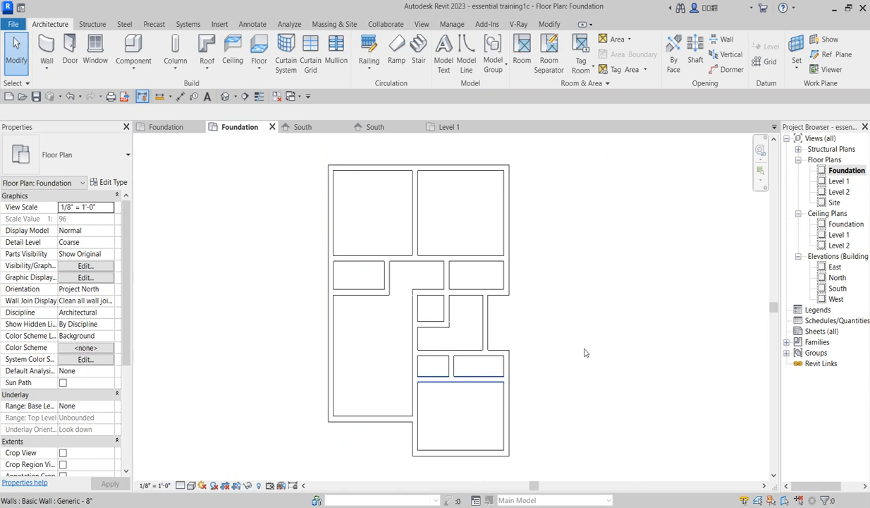
Step: In the South elevation, stretch the top of the foundation wall below the door up to the underside of the floor slab
{"action": "double_click", "coordinate": [839, 289]}
{"action": "scroll", "coordinate": [314, 383], "scroll_direction": "up", "scroll_amount": 2}
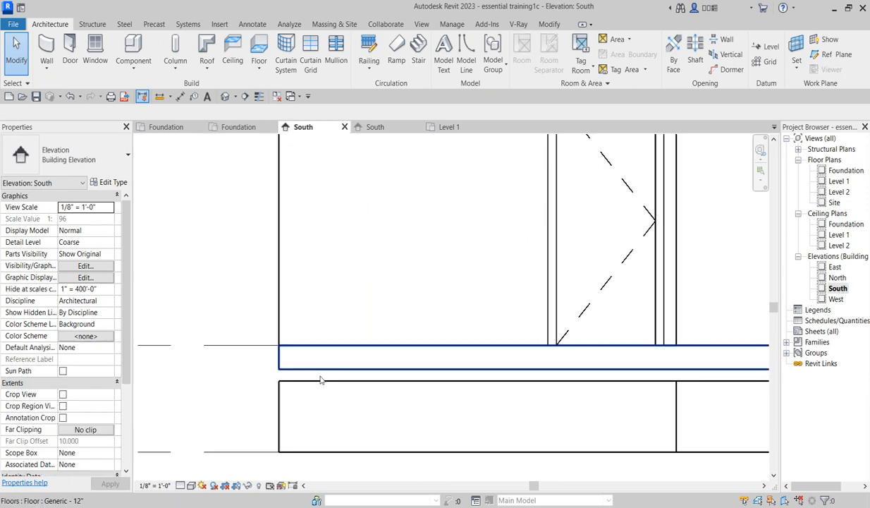
{"action": "scroll", "coordinate": [460, 386], "scroll_direction": "down", "scroll_amount": 3}
{"action": "scroll", "coordinate": [533, 391], "scroll_direction": "up", "scroll_amount": 2}
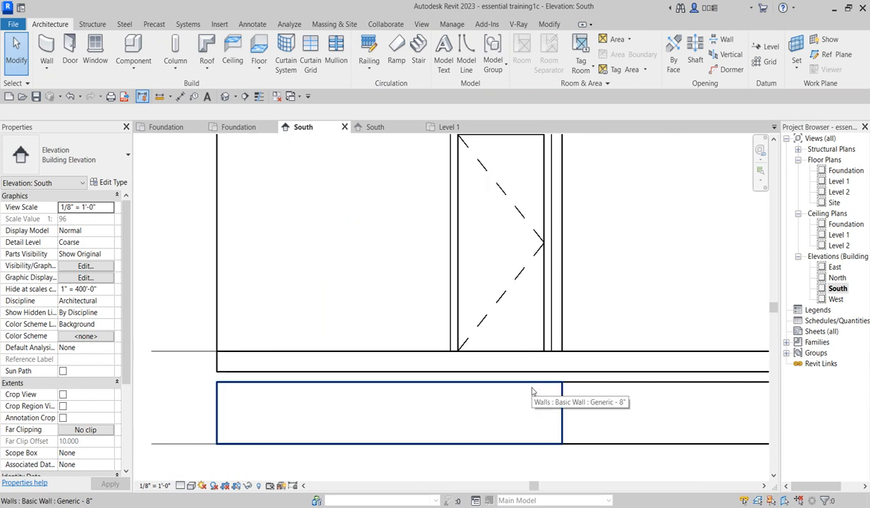
{"action": "left_click", "coordinate": [438, 393]}
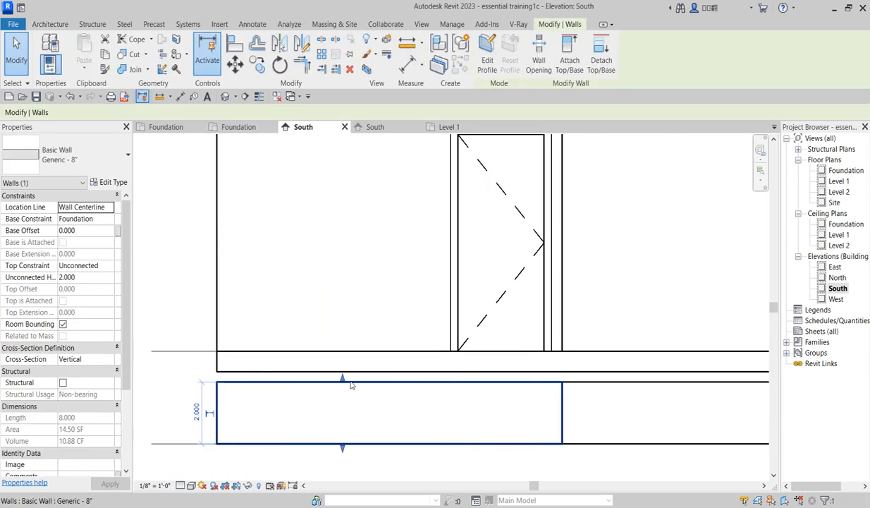
{"action": "left_click_drag", "start_coordinate": [343, 378], "coordinate": [342, 367]}
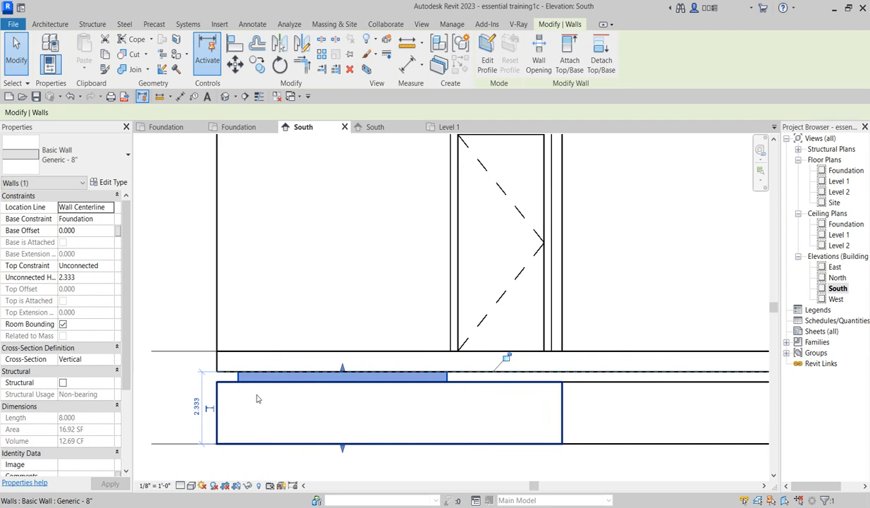
Step: Return to the Foundation floor plan and check the unconnected height of the stretched wall
{"action": "double_click", "coordinate": [839, 181]}
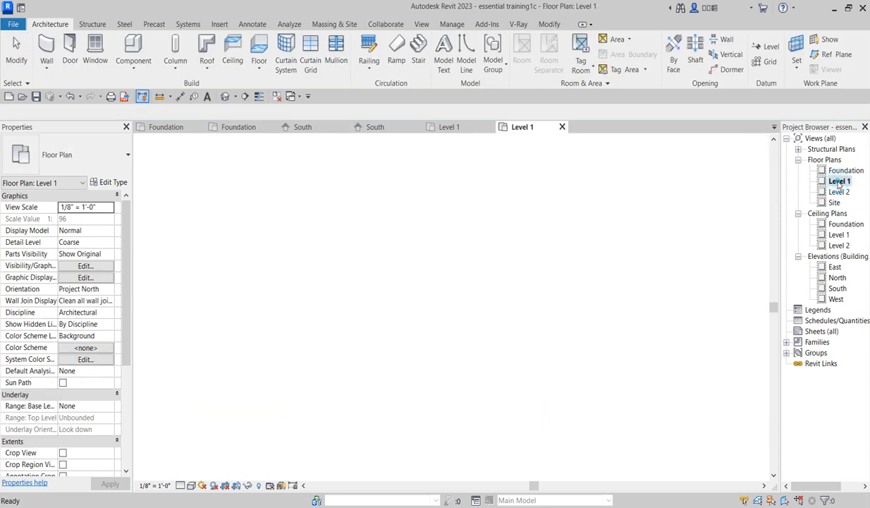
{"action": "left_click", "coordinate": [843, 172]}
{"action": "double_click", "coordinate": [843, 174]}
{"action": "left_click", "coordinate": [359, 291]}
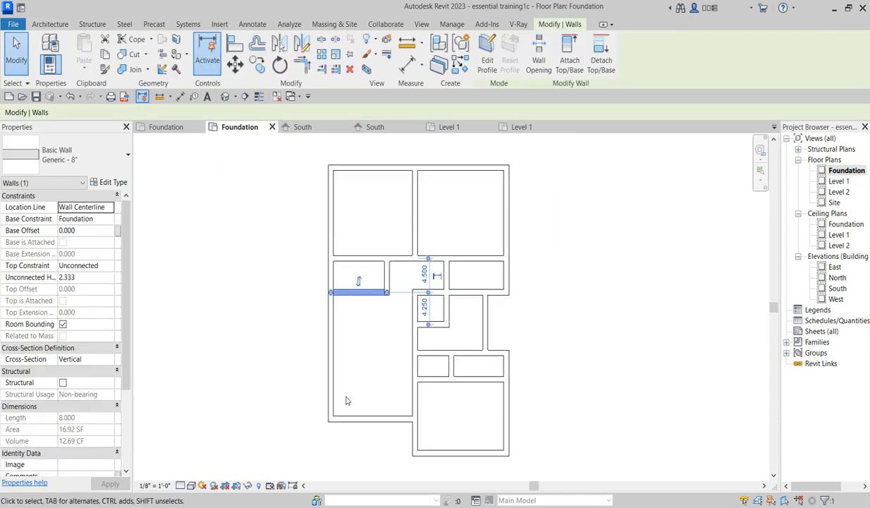
Step: Select all Generic - 8" walls visible in the Foundation plan and set their unconnected height to 2.33
{"action": "left_click", "coordinate": [331, 339]}
{"action": "right_click", "coordinate": [331, 338]}
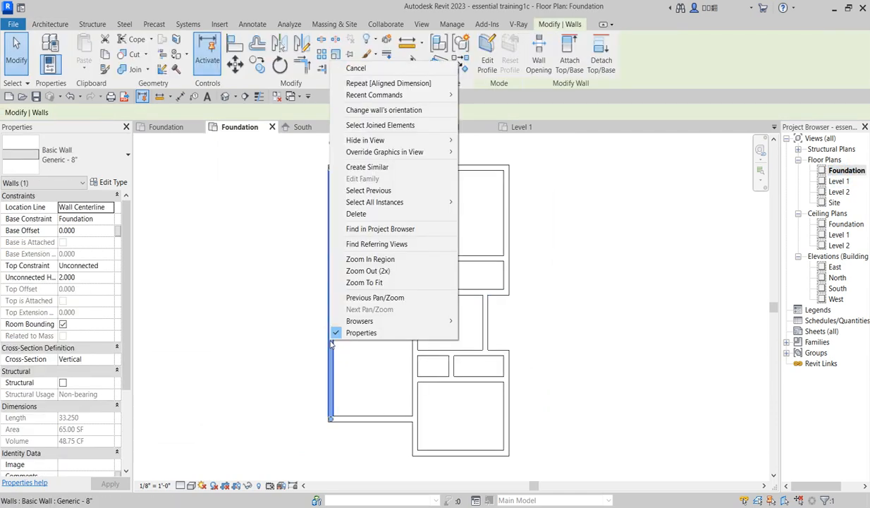
{"action": "mouse_move", "coordinate": [440, 146]}
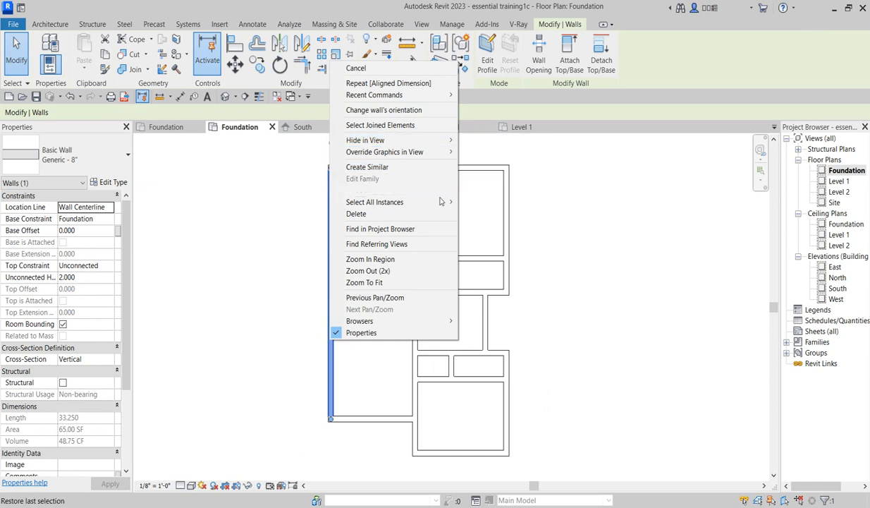
{"action": "mouse_move", "coordinate": [456, 204]}
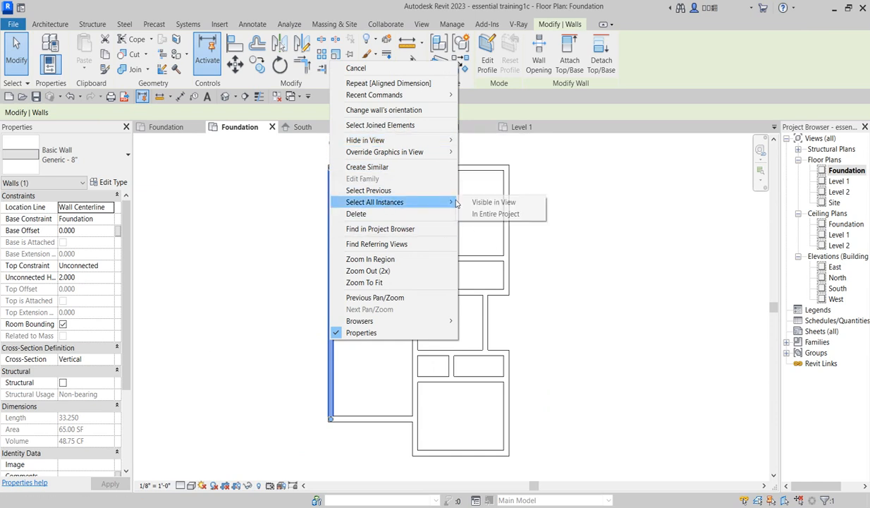
{"action": "left_click", "coordinate": [486, 201]}
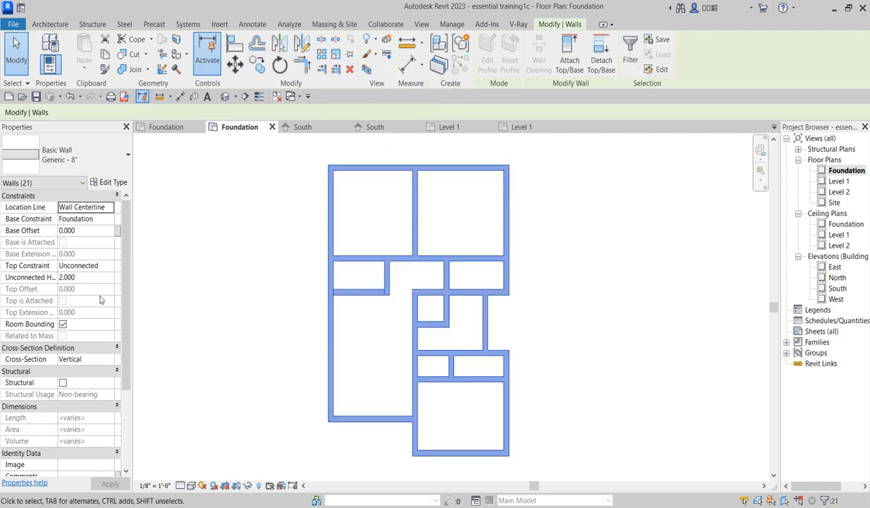
{"action": "left_click", "coordinate": [90, 278]}
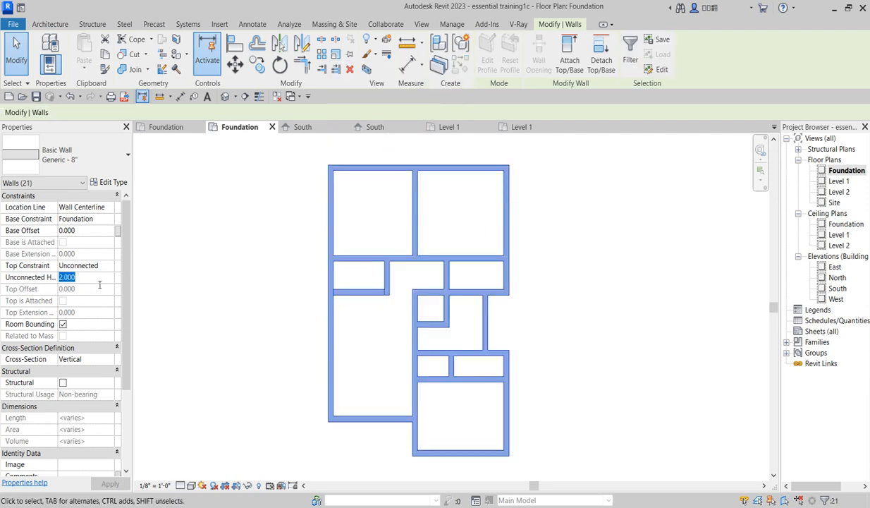
{"action": "type", "text": "2"}
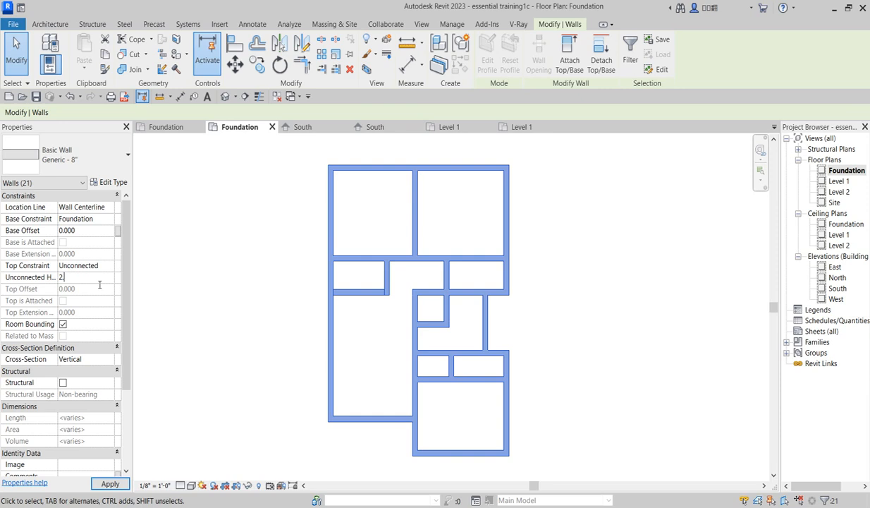
{"action": "type", "text": ".33"}
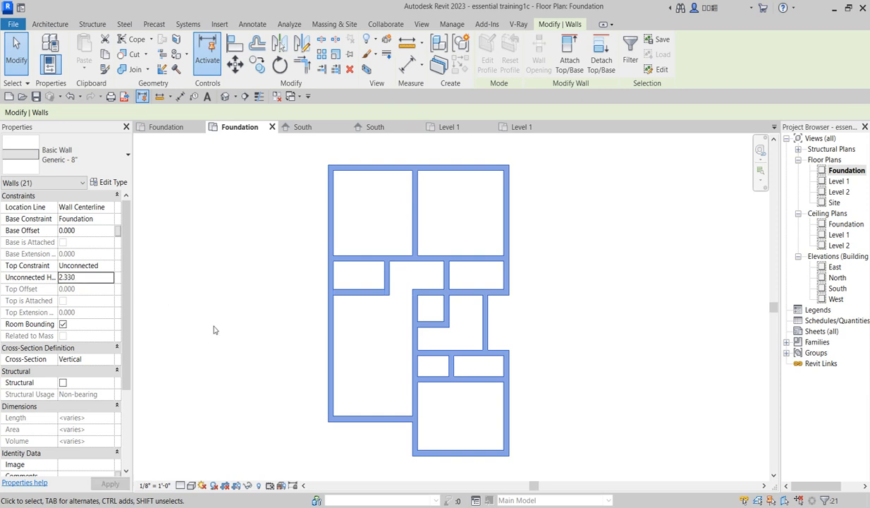
{"action": "left_click", "coordinate": [209, 315]}
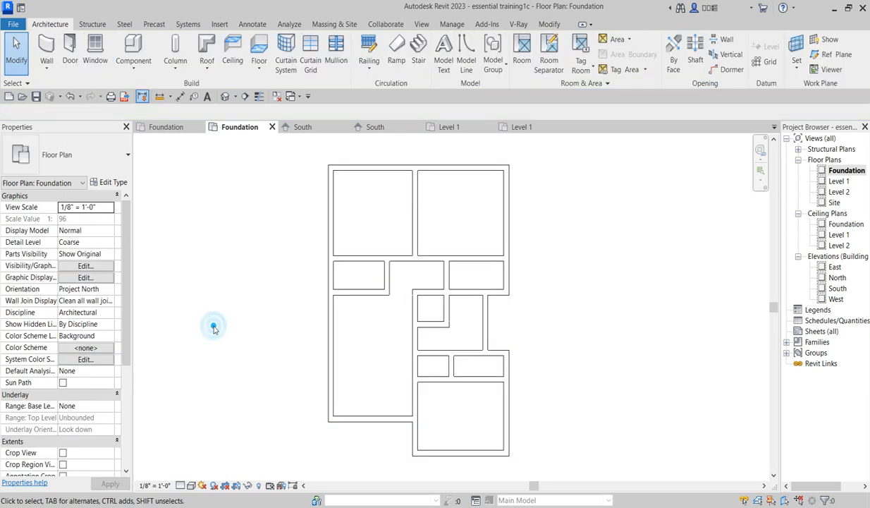
Step: Open the South elevation and inspect how the foundation walls meet the underside of the floor slab along the whole facade
{"action": "double_click", "coordinate": [837, 289]}
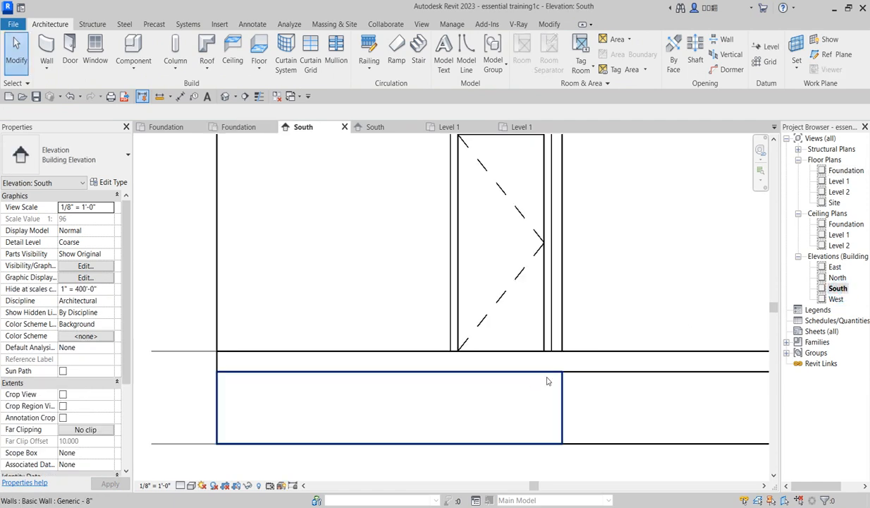
{"action": "scroll", "coordinate": [534, 384], "scroll_direction": "down", "scroll_amount": 2}
{"action": "scroll", "coordinate": [317, 385], "scroll_direction": "down", "scroll_amount": 1}
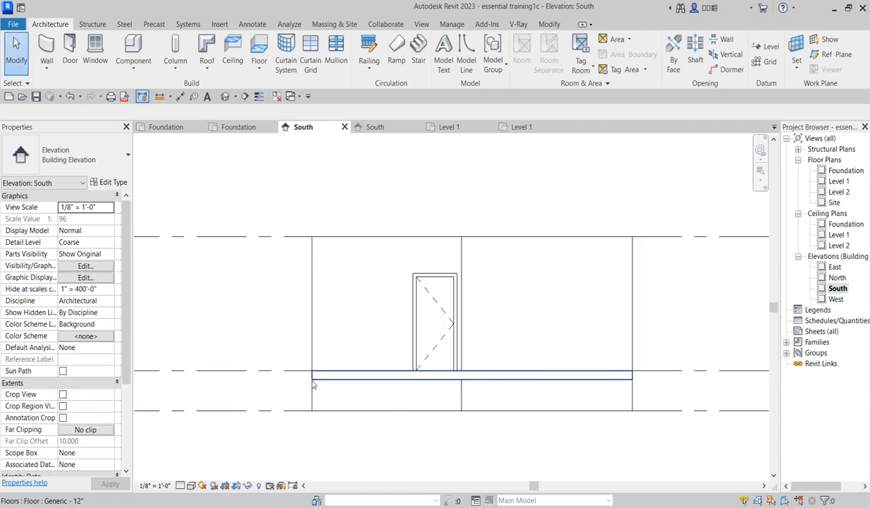
{"action": "scroll", "coordinate": [315, 385], "scroll_direction": "up", "scroll_amount": 3}
{"action": "scroll", "coordinate": [302, 362], "scroll_direction": "down", "scroll_amount": 1}
{"action": "scroll", "coordinate": [412, 377], "scroll_direction": "down", "scroll_amount": 2}
{"action": "scroll", "coordinate": [690, 379], "scroll_direction": "up", "scroll_amount": 2}
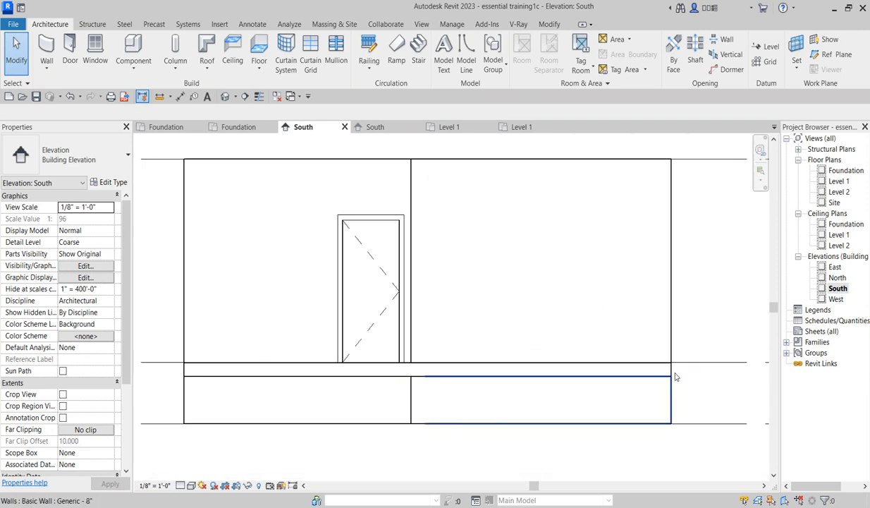
{"action": "scroll", "coordinate": [674, 374], "scroll_direction": "up", "scroll_amount": 1}
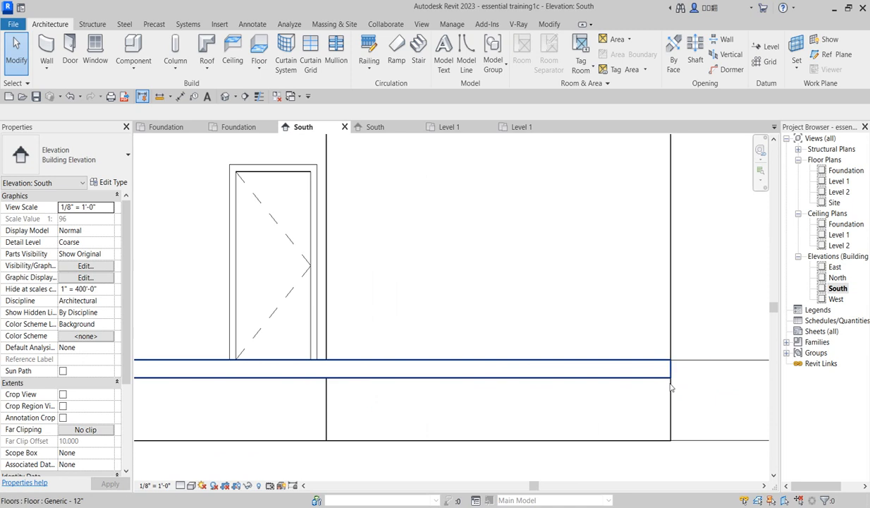
{"action": "scroll", "coordinate": [627, 382], "scroll_direction": "down", "scroll_amount": 3}
{"action": "scroll", "coordinate": [493, 405], "scroll_direction": "down", "scroll_amount": 1}
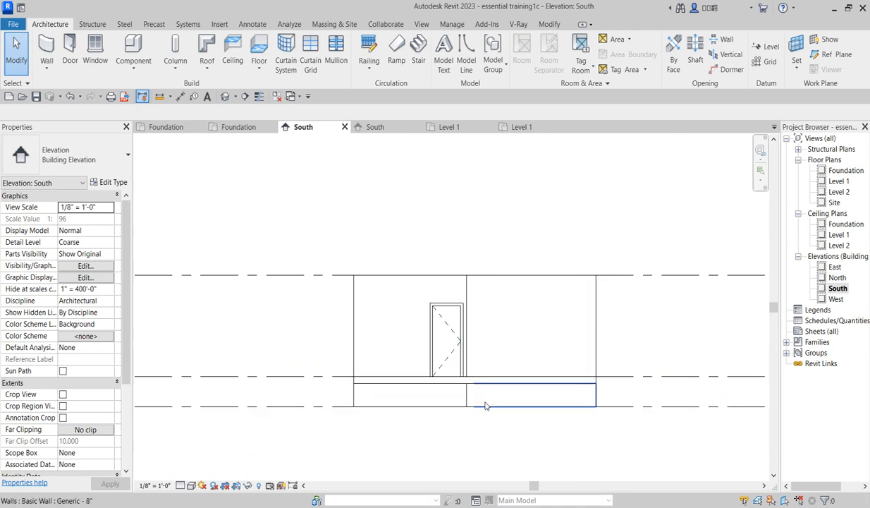
{"action": "scroll", "coordinate": [485, 402], "scroll_direction": "up", "scroll_amount": 2}
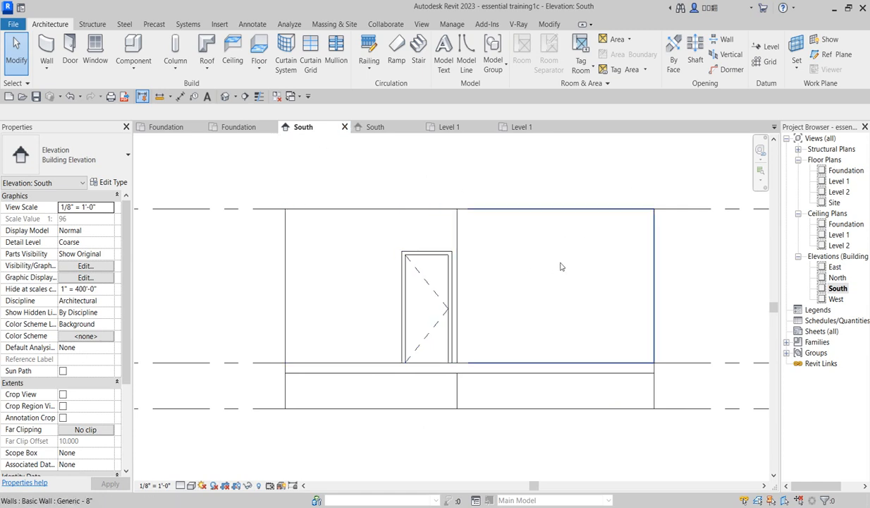
Step: Close the South, Foundation and Level 1 views of the essential training1c project
{"action": "left_click", "coordinate": [344, 127]}
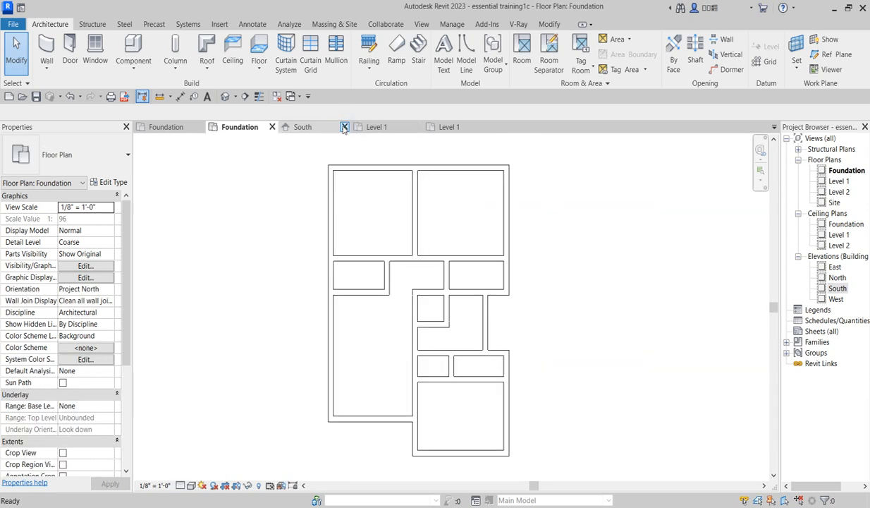
{"action": "left_click", "coordinate": [272, 127]}
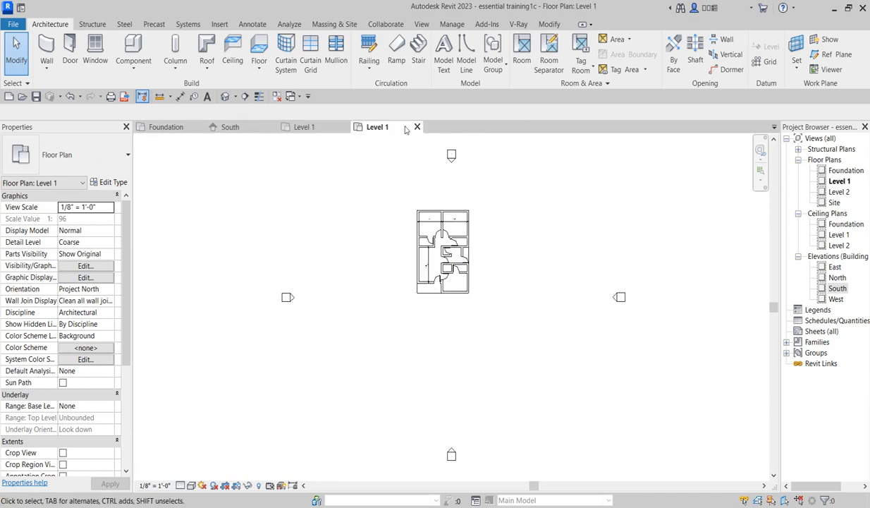
{"action": "scroll", "coordinate": [467, 279], "scroll_direction": "up", "scroll_amount": 2}
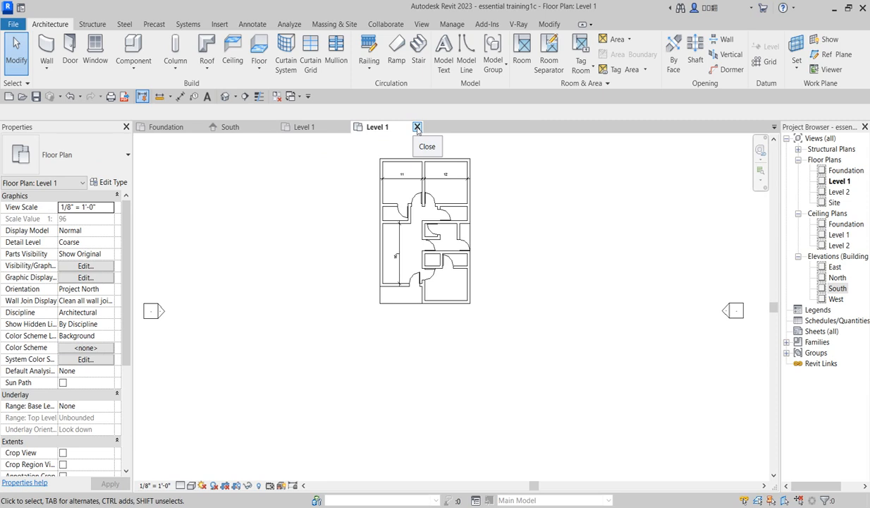
{"action": "left_click", "coordinate": [418, 128]}
{"action": "left_click", "coordinate": [452, 270]}
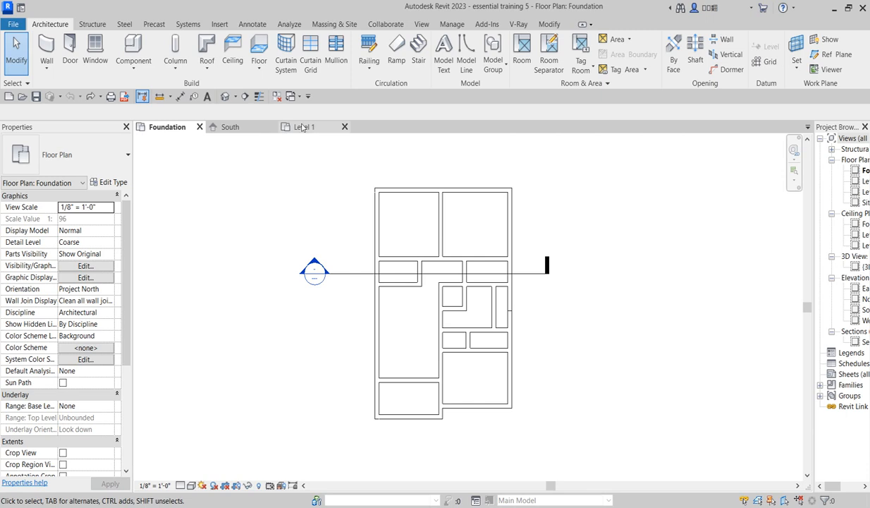
Step: Review the Level 1 and Foundation plans of the essential training 5 project and widen the Project Browser to show full view names
{"action": "left_click", "coordinate": [297, 129]}
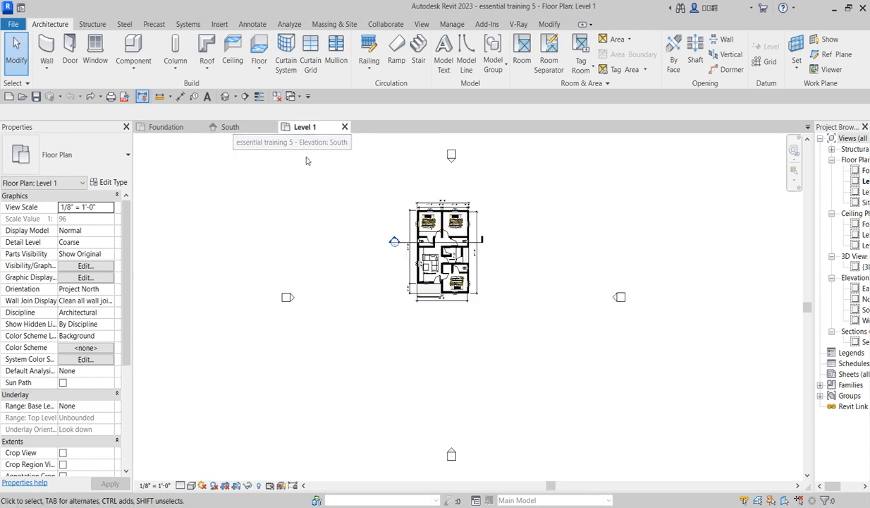
{"action": "left_click", "coordinate": [157, 128]}
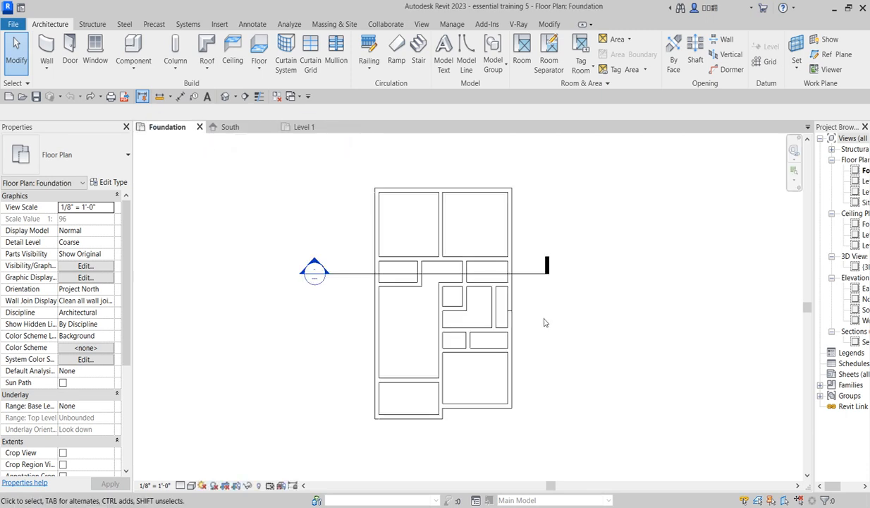
{"action": "scroll", "coordinate": [514, 326], "scroll_direction": "up", "scroll_amount": 2}
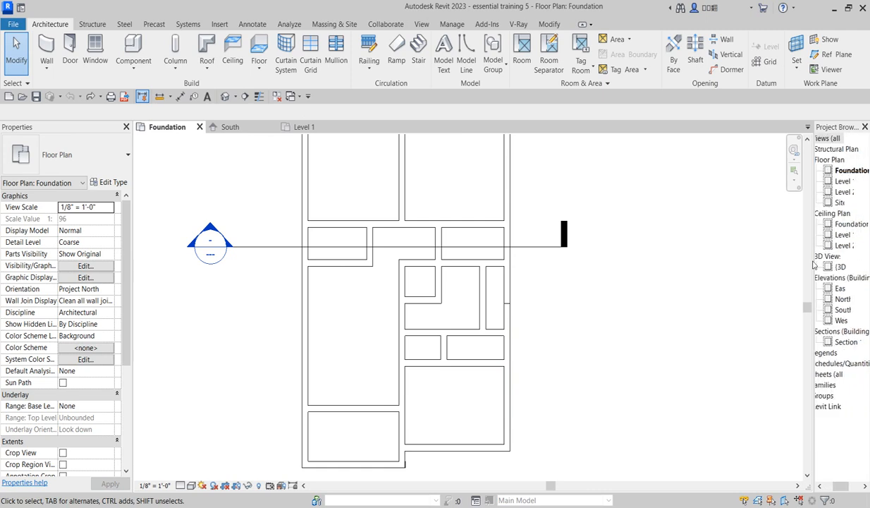
{"action": "left_click_drag", "start_coordinate": [814, 272], "coordinate": [805, 271]}
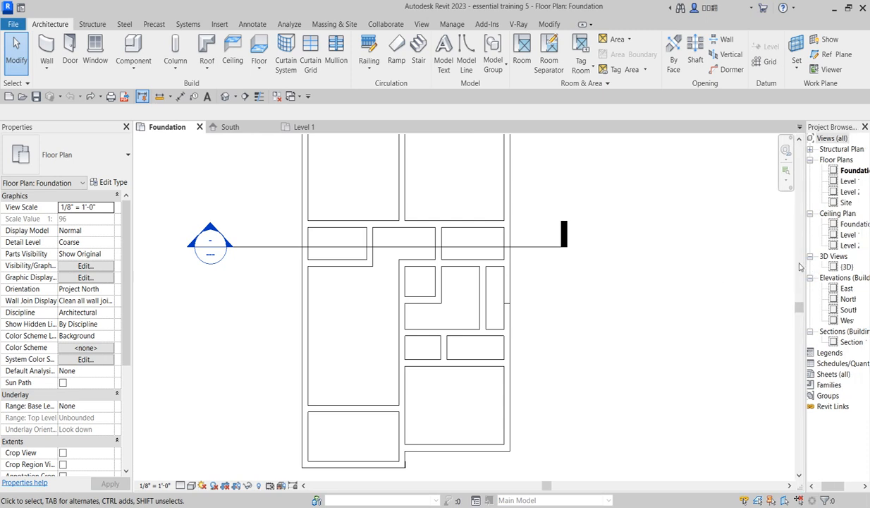
{"action": "left_click_drag", "start_coordinate": [811, 271], "coordinate": [802, 272]}
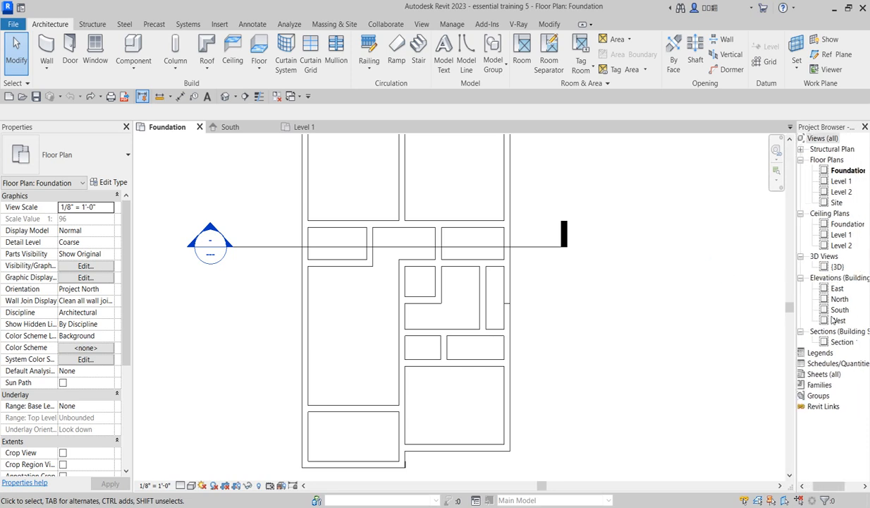
Step: Open the Level 1 floor plan of essential training 5 and examine the hatched porch, room layout and dimensions
{"action": "double_click", "coordinate": [841, 181]}
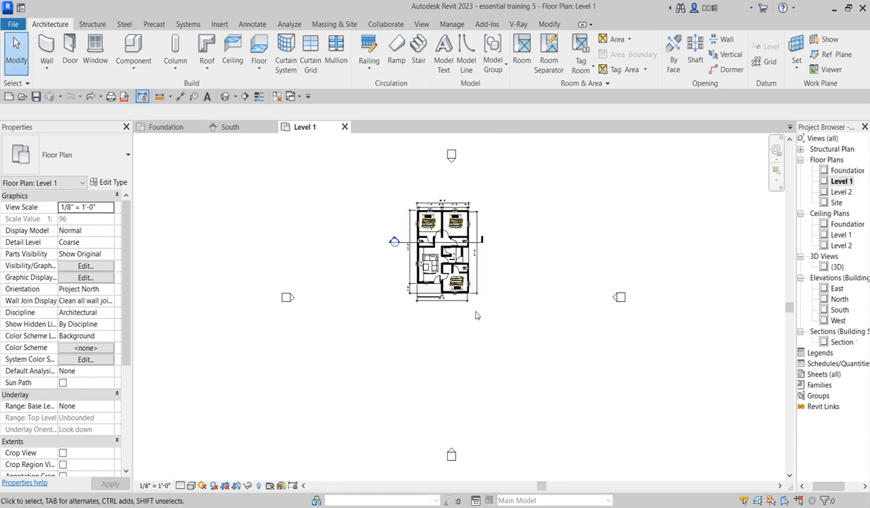
{"action": "scroll", "coordinate": [423, 303], "scroll_direction": "up", "scroll_amount": 8}
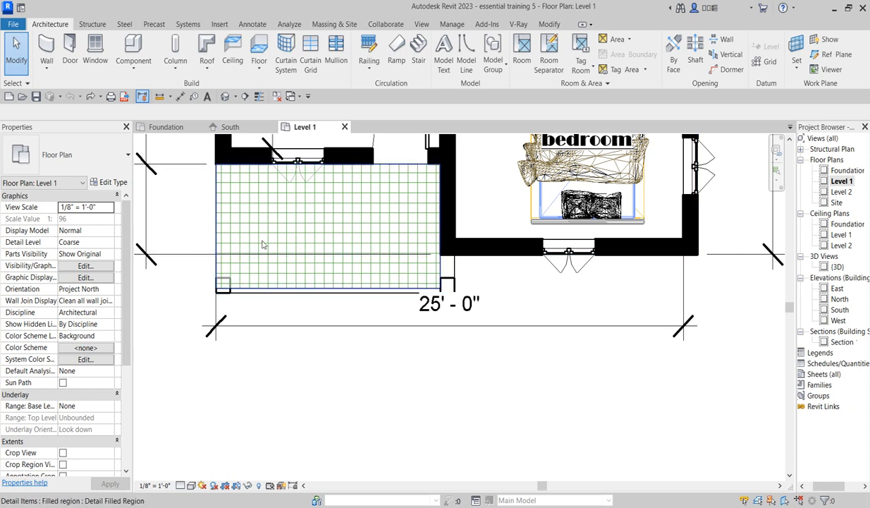
{"action": "scroll", "coordinate": [288, 279], "scroll_direction": "down", "scroll_amount": 3}
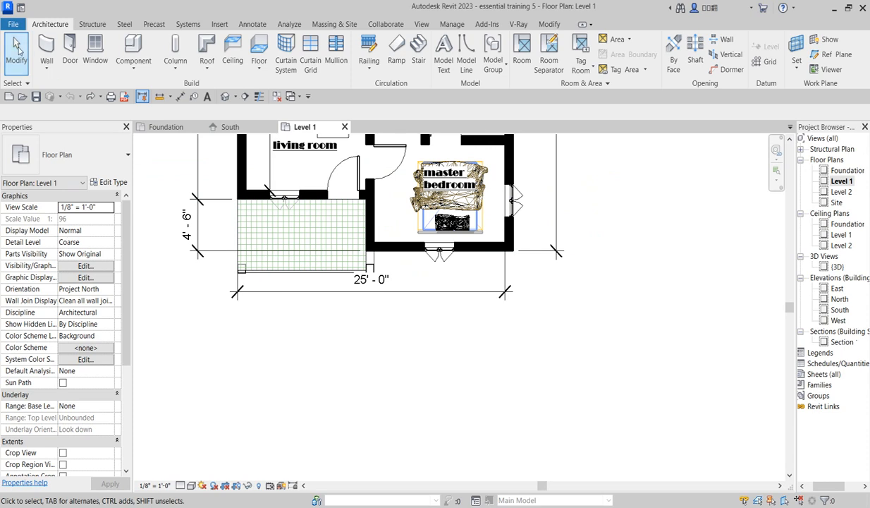
{"action": "scroll", "coordinate": [425, 264], "scroll_direction": "down", "scroll_amount": 1}
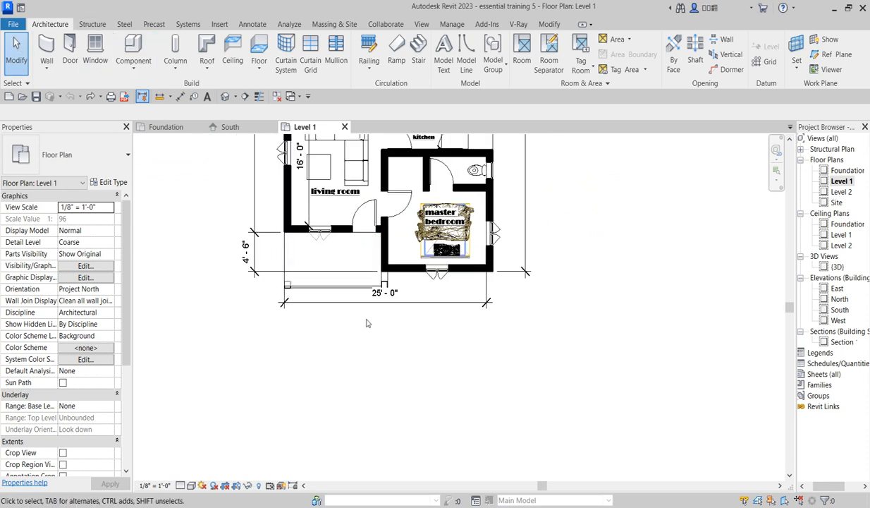
{"action": "scroll", "coordinate": [267, 253], "scroll_direction": "up", "scroll_amount": 1}
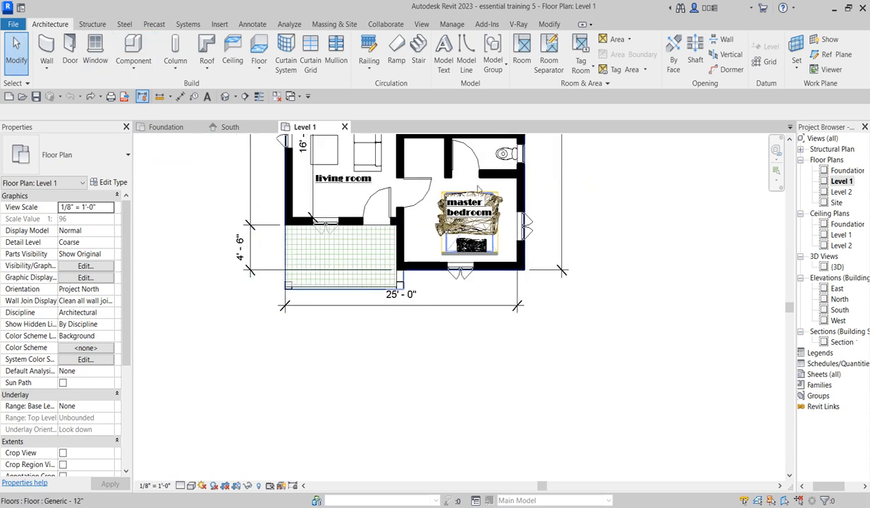
{"action": "scroll", "coordinate": [486, 247], "scroll_direction": "down", "scroll_amount": 4}
{"action": "scroll", "coordinate": [498, 230], "scroll_direction": "up", "scroll_amount": 4}
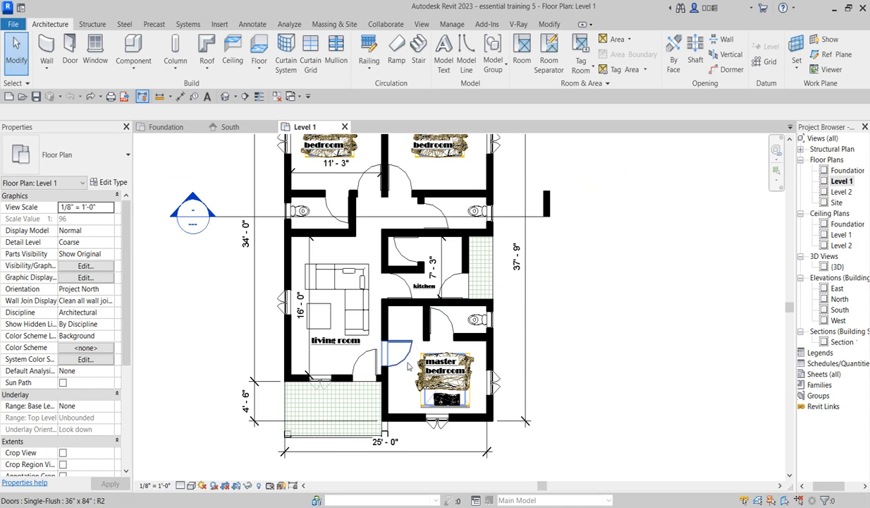
{"action": "scroll", "coordinate": [333, 408], "scroll_direction": "down", "scroll_amount": 2}
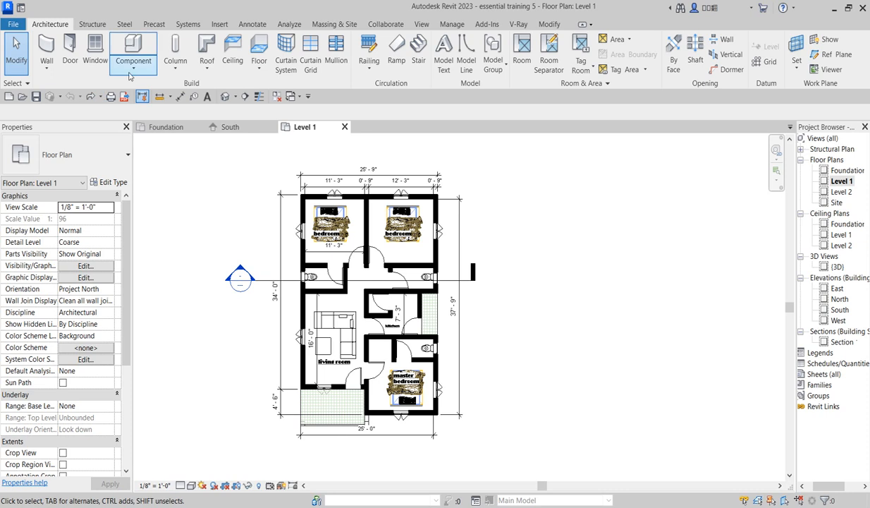
{"action": "scroll", "coordinate": [301, 334], "scroll_direction": "up", "scroll_amount": 4}
{"action": "scroll", "coordinate": [301, 346], "scroll_direction": "down", "scroll_amount": 3}
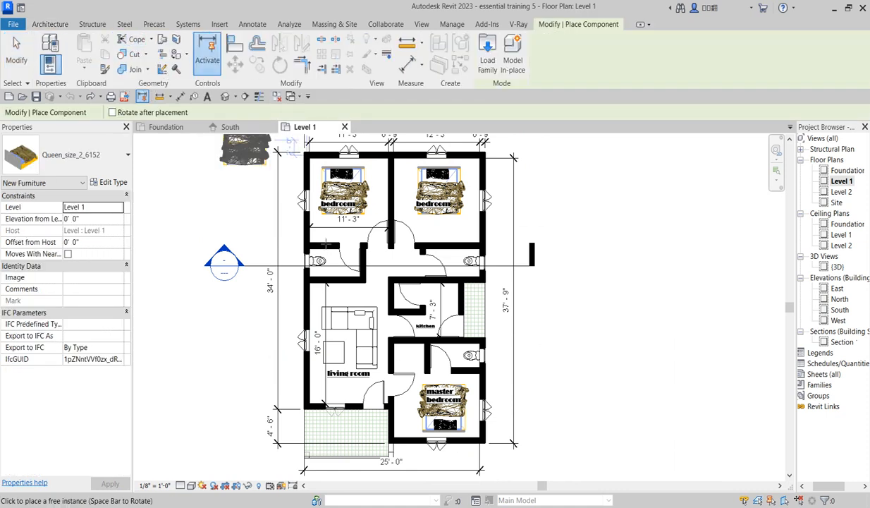
{"action": "left_click", "coordinate": [514, 55]}
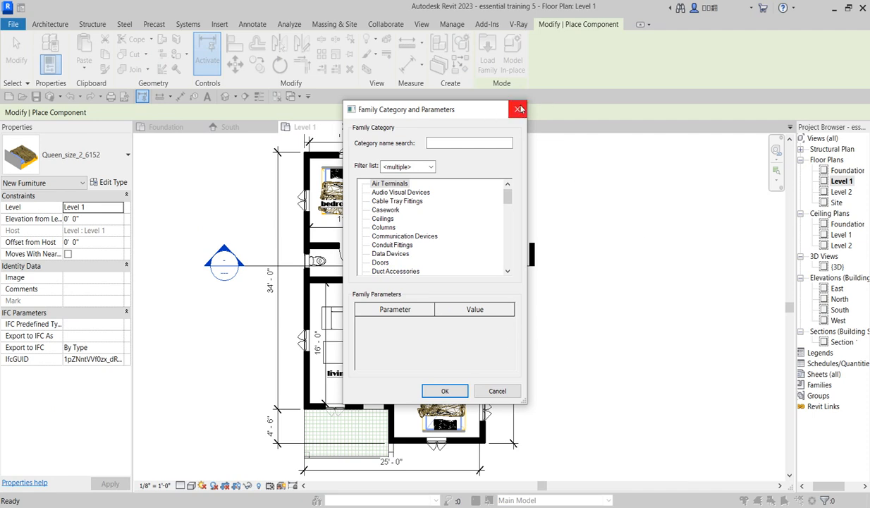
{"action": "left_click", "coordinate": [518, 109]}
Step: Open the South elevation and create a named in-place component in the Stairs category
{"action": "double_click", "coordinate": [839, 310]}
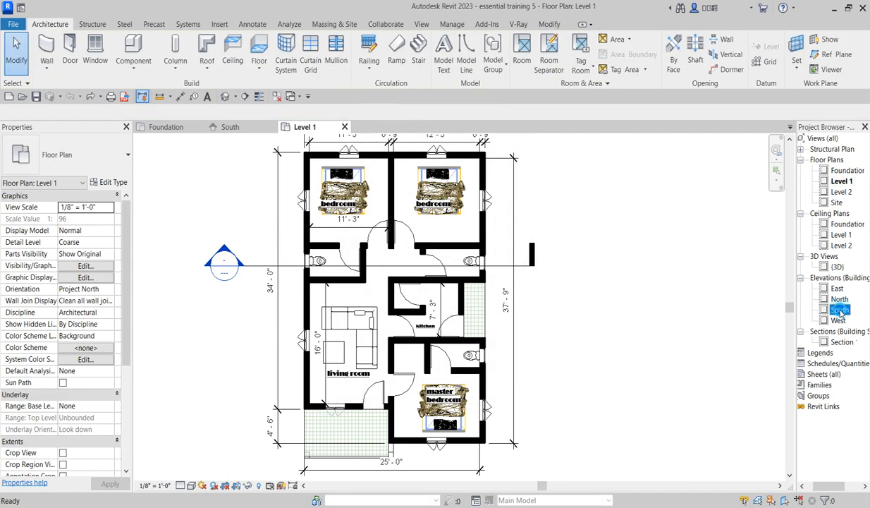
{"action": "scroll", "coordinate": [413, 420], "scroll_direction": "down", "scroll_amount": 3}
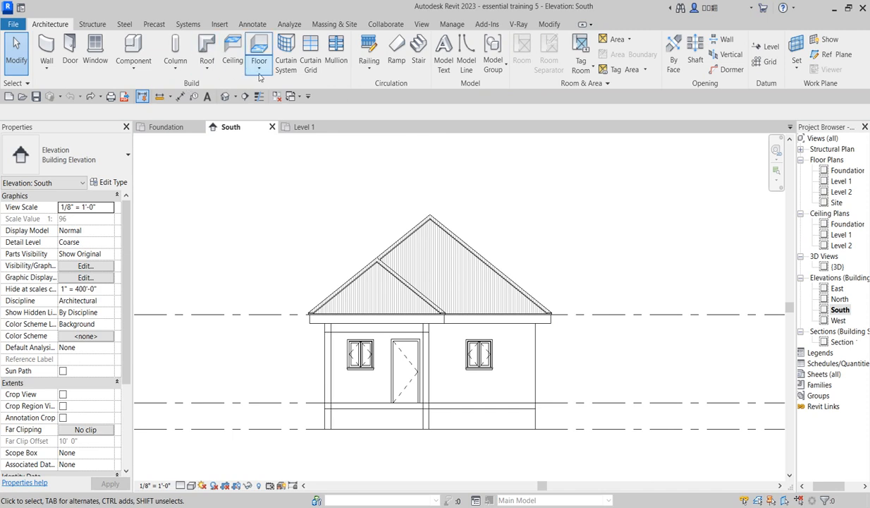
{"action": "left_click", "coordinate": [133, 46]}
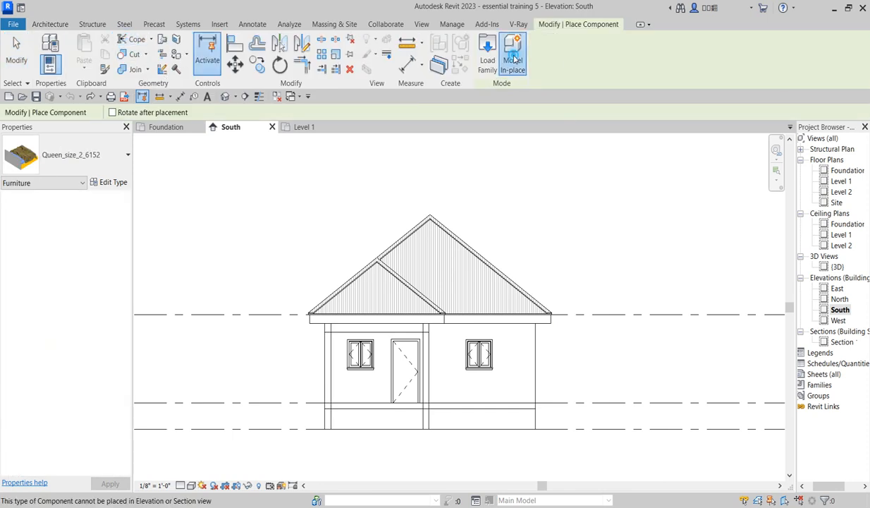
{"action": "left_click", "coordinate": [513, 60]}
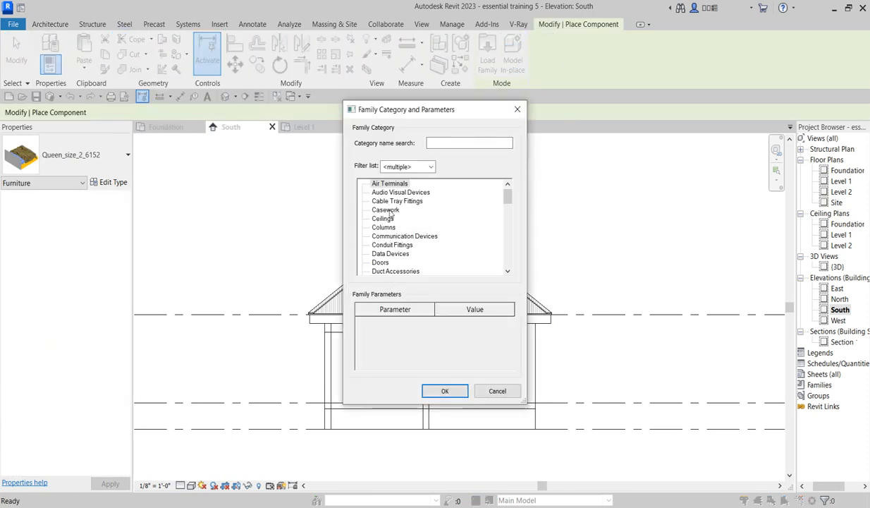
{"action": "scroll", "coordinate": [381, 219], "scroll_direction": "down", "scroll_amount": 6}
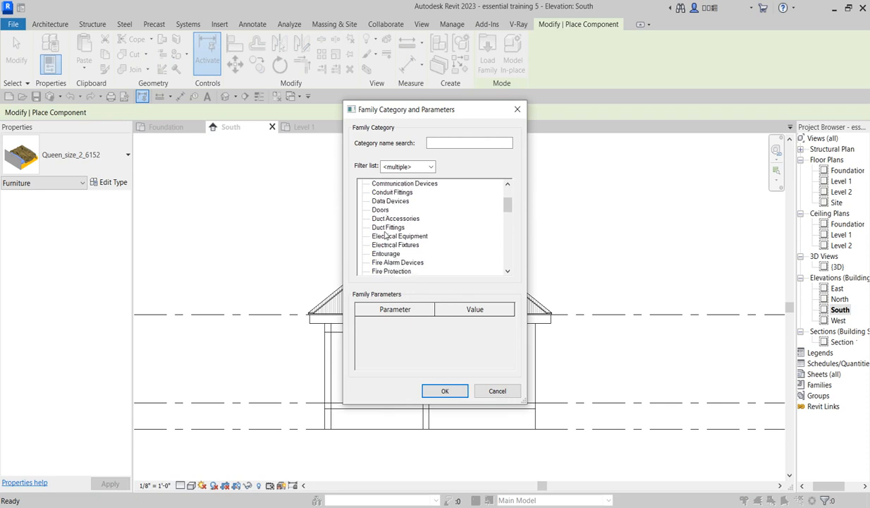
{"action": "scroll", "coordinate": [386, 244], "scroll_direction": "down", "scroll_amount": 6}
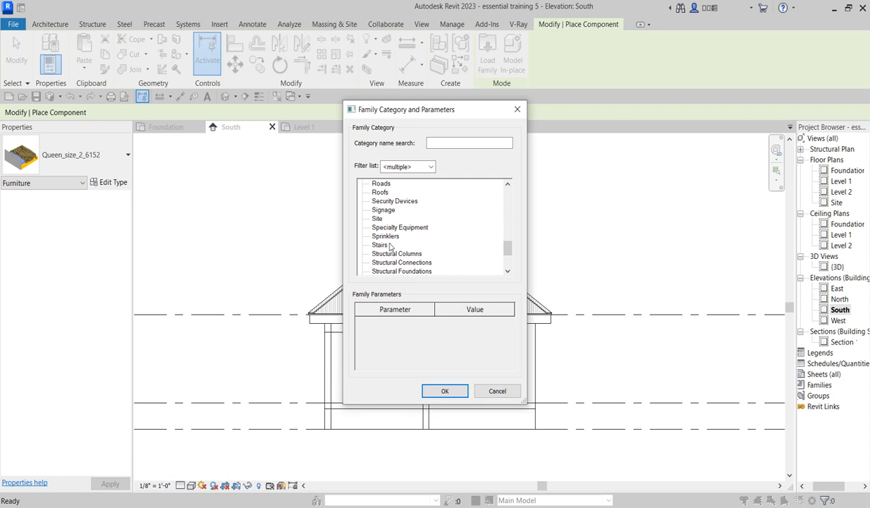
{"action": "scroll", "coordinate": [379, 248], "scroll_direction": "down", "scroll_amount": 8}
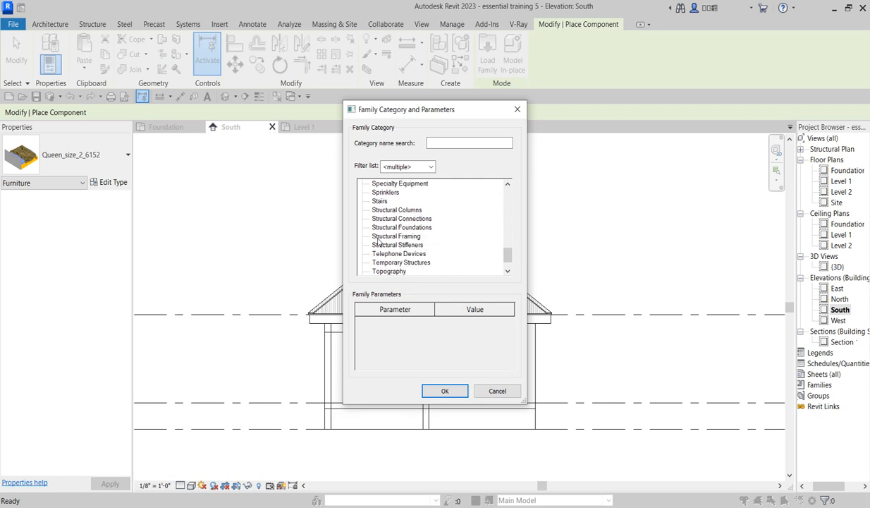
{"action": "scroll", "coordinate": [375, 255], "scroll_direction": "up", "scroll_amount": 4}
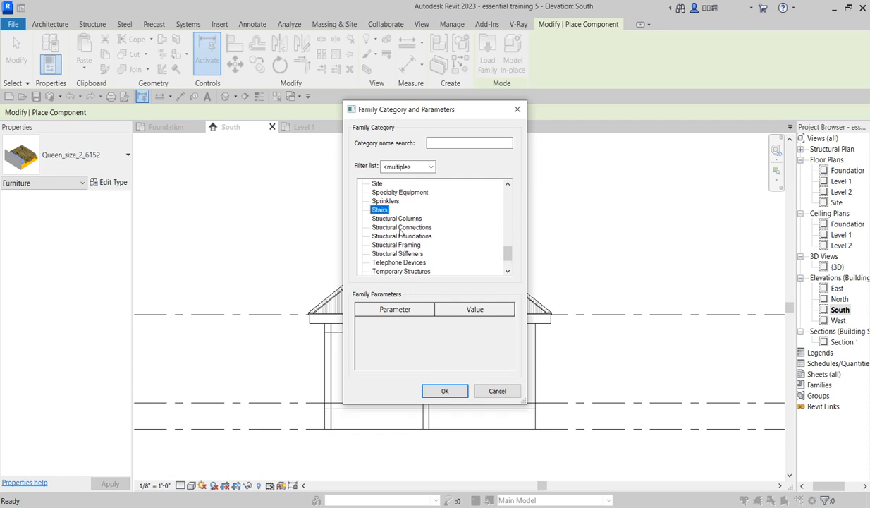
{"action": "left_click", "coordinate": [445, 392]}
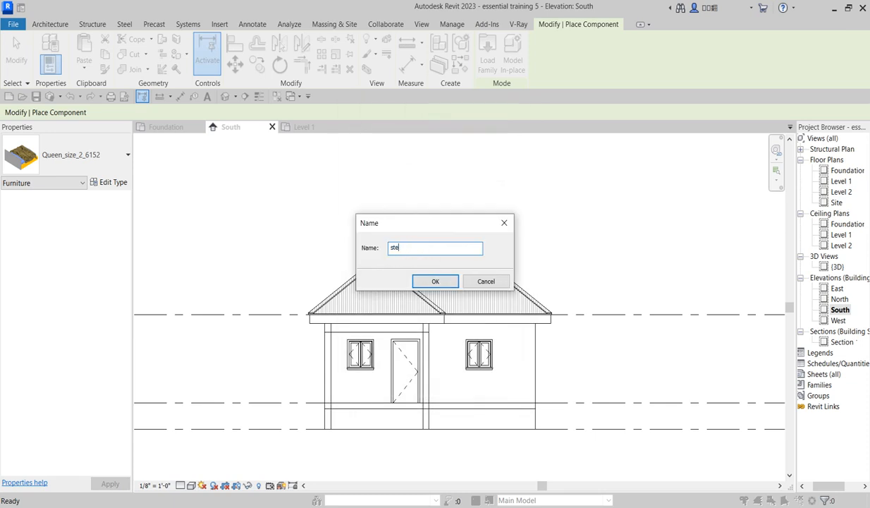
{"action": "left_click", "coordinate": [450, 282]}
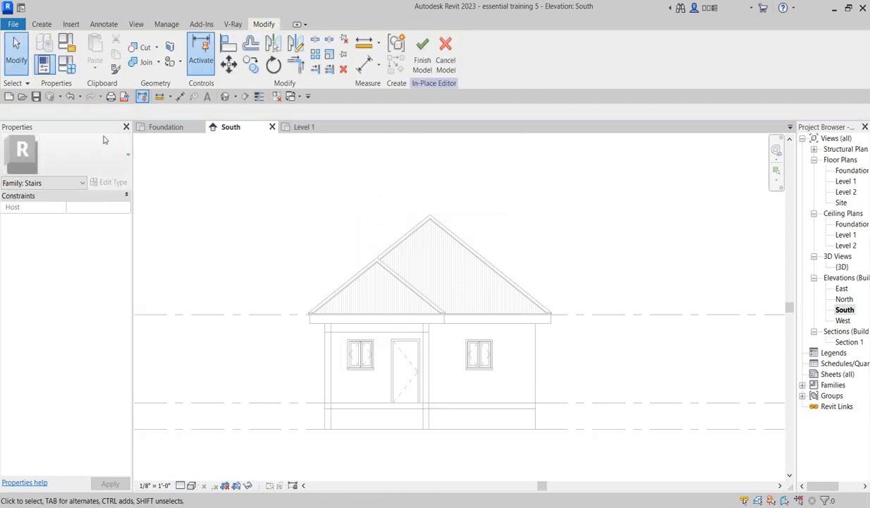
Step: Start a solid extrusion using the picked foundation wall face beneath the right-hand window as its work plane
{"action": "left_click", "coordinate": [42, 24]}
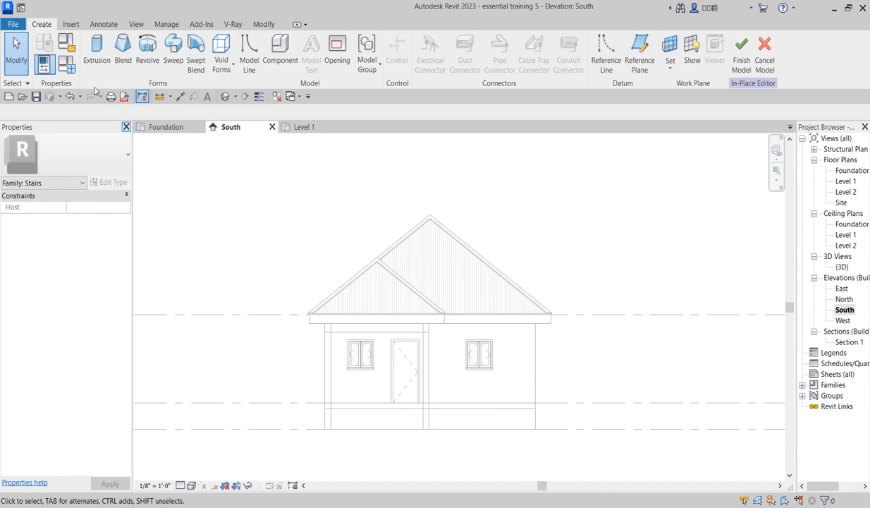
{"action": "left_click", "coordinate": [97, 51]}
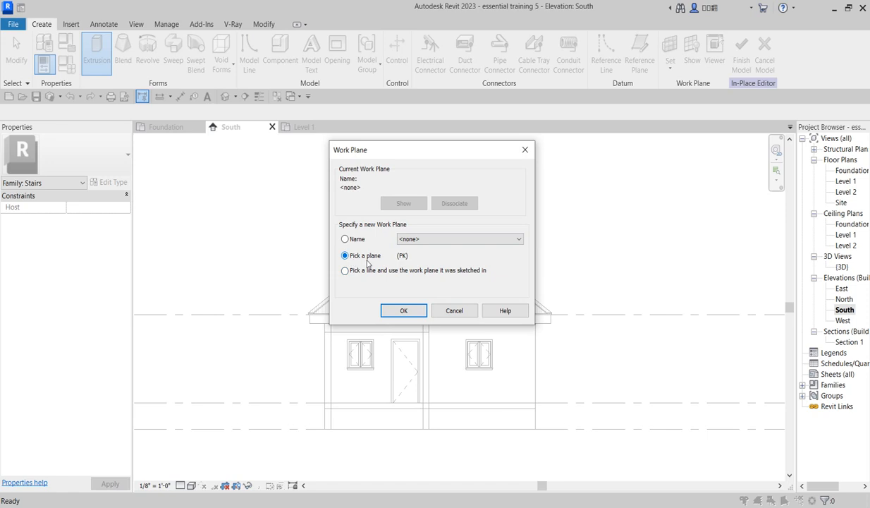
{"action": "left_click", "coordinate": [405, 311]}
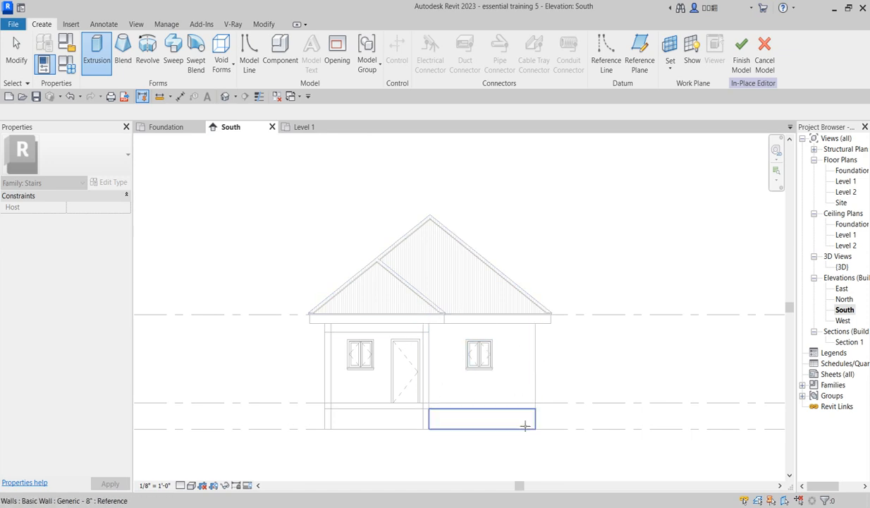
{"action": "left_click", "coordinate": [525, 423]}
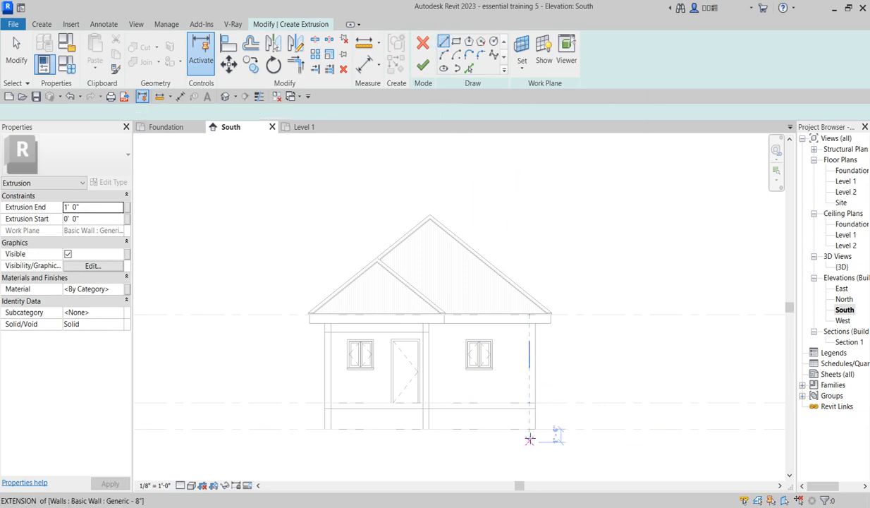
Step: Sketch the profile's back line down the foundation wall's outer edge and a 4'-0" base line outward along the Foundation level
{"action": "scroll", "coordinate": [540, 407], "scroll_direction": "up", "scroll_amount": 5}
{"action": "left_click", "coordinate": [540, 387]}
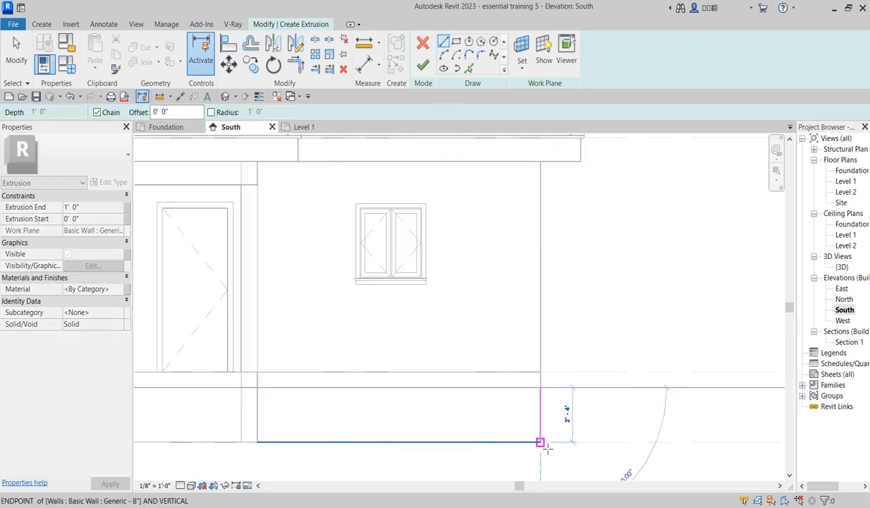
{"action": "left_click", "coordinate": [540, 442]}
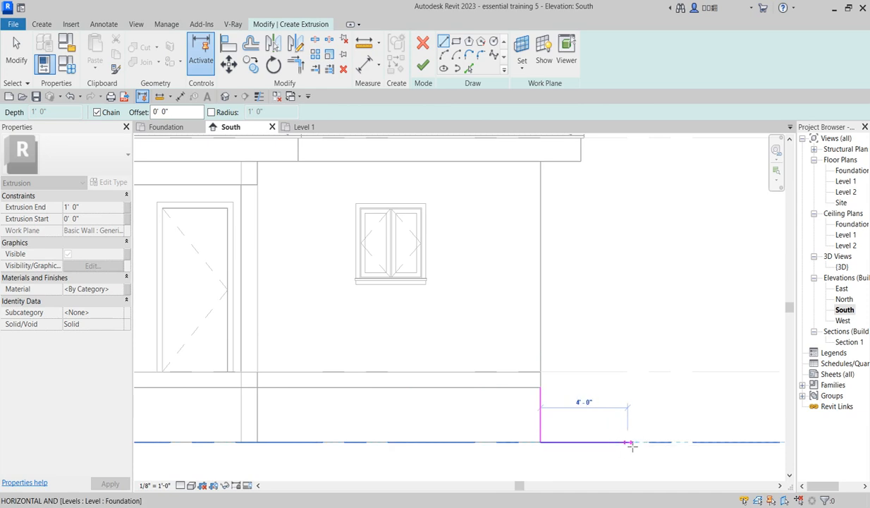
{"action": "left_click", "coordinate": [628, 442]}
Step: Sketch the lowest step with a 0'-6" riser and a 1'-0" tread toward the wall, ending the line there
{"action": "scroll", "coordinate": [631, 428], "scroll_direction": "up", "scroll_amount": 4}
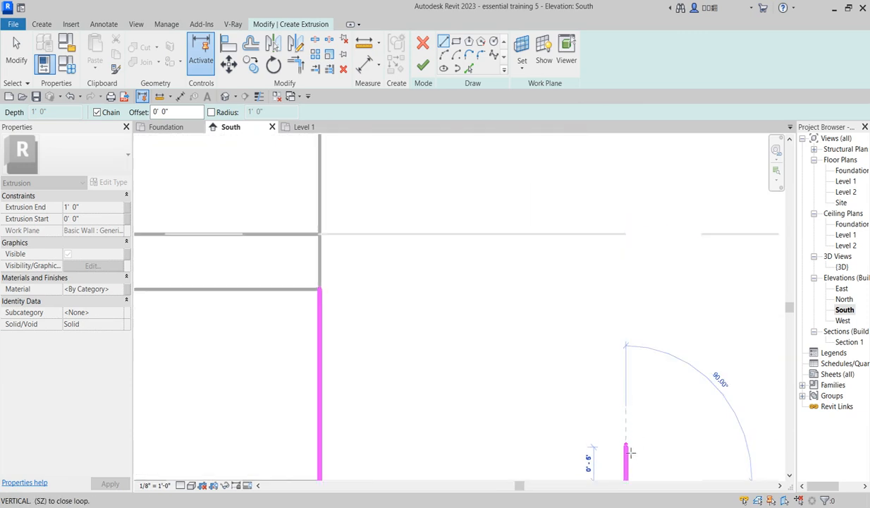
{"action": "left_click", "coordinate": [626, 441]}
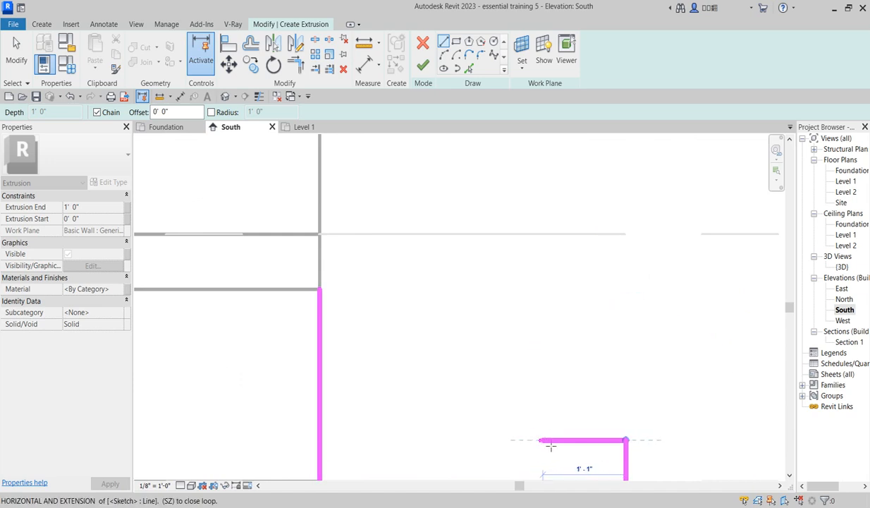
{"action": "left_click", "coordinate": [549, 439]}
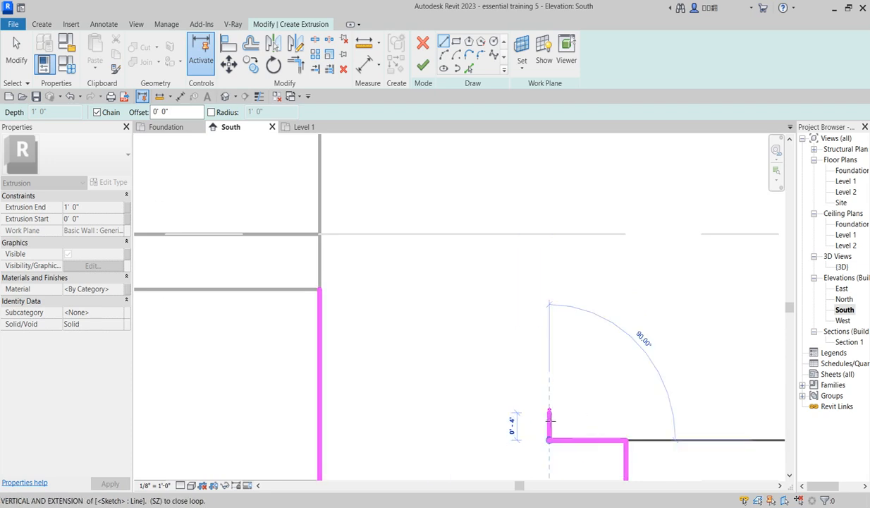
{"action": "right_click", "coordinate": [554, 399]}
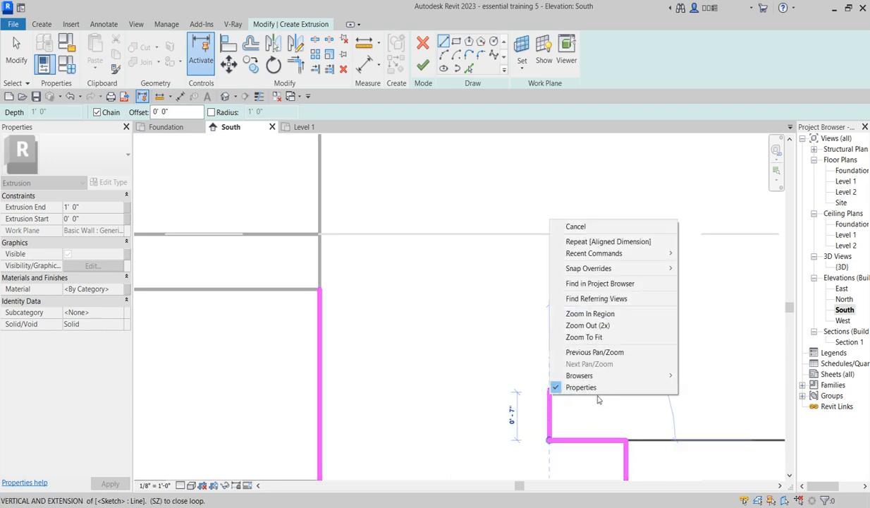
{"action": "left_click", "coordinate": [580, 225]}
{"action": "right_click", "coordinate": [545, 186]}
{"action": "left_click", "coordinate": [575, 196]}
{"action": "scroll", "coordinate": [584, 273], "scroll_direction": "down", "scroll_amount": 3}
{"action": "right_click", "coordinate": [588, 257]}
{"action": "left_click", "coordinate": [618, 268]}
Step: Copy the lowest riser and tread up one step so the copy starts at the inner end of the first tread
{"action": "left_click_drag", "start_coordinate": [543, 296], "coordinate": [631, 368]}
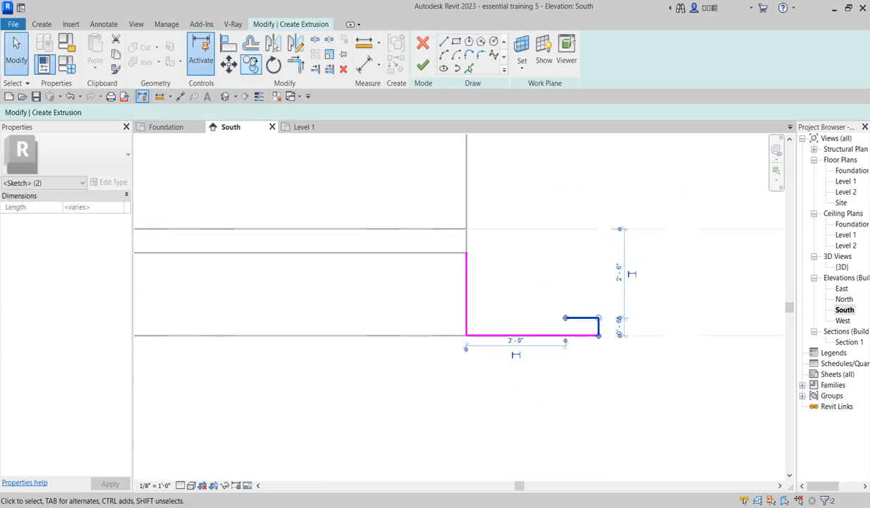
{"action": "left_click", "coordinate": [250, 63]}
{"action": "left_click", "coordinate": [578, 322]}
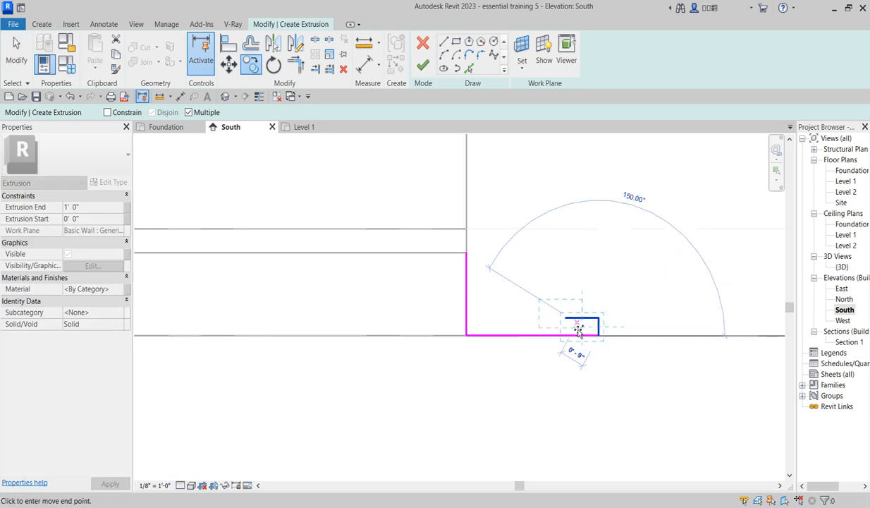
{"action": "left_click", "coordinate": [565, 319]}
{"action": "key", "text": "Escape"}
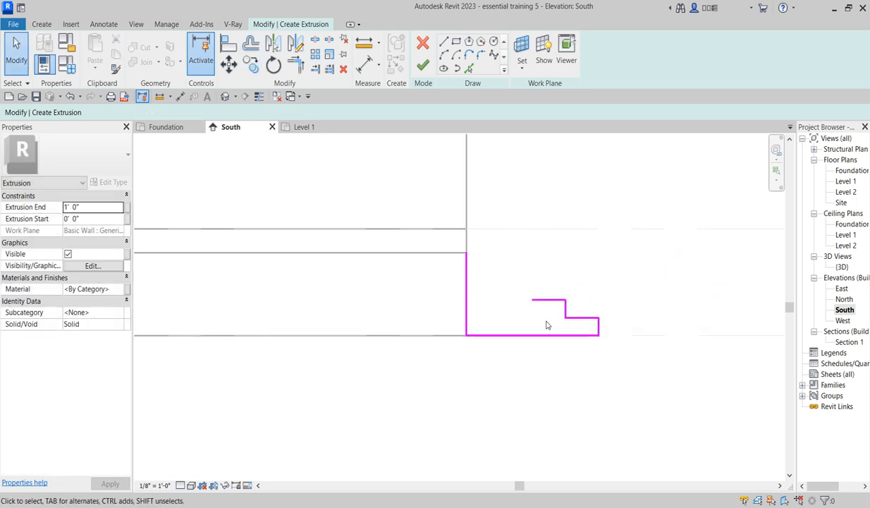
Step: Copy the second riser and tread three more times up the flight, with the last riser starting at the wall edge
{"action": "left_click_drag", "start_coordinate": [509, 278], "coordinate": [578, 333]}
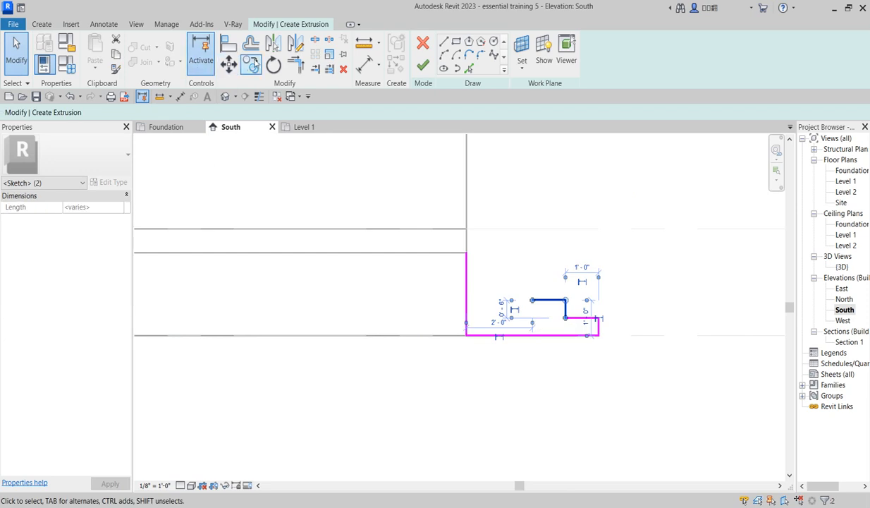
{"action": "left_click", "coordinate": [247, 64]}
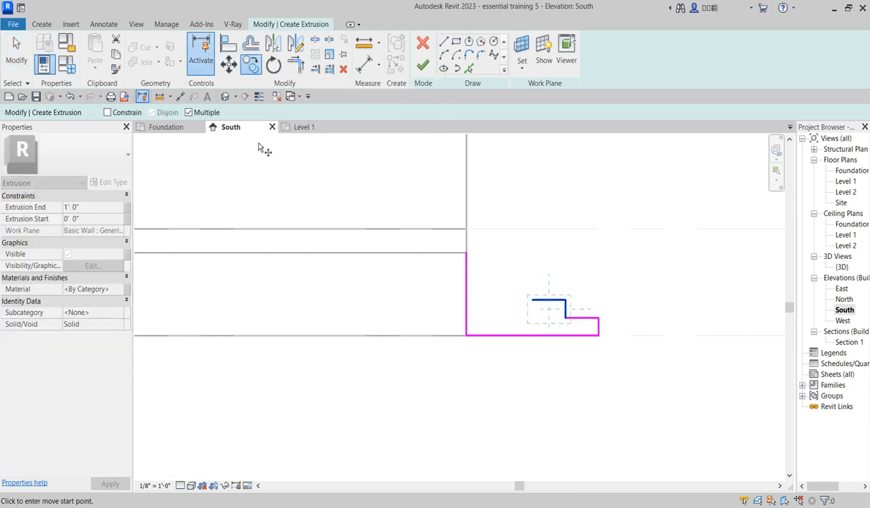
{"action": "left_click", "coordinate": [565, 317]}
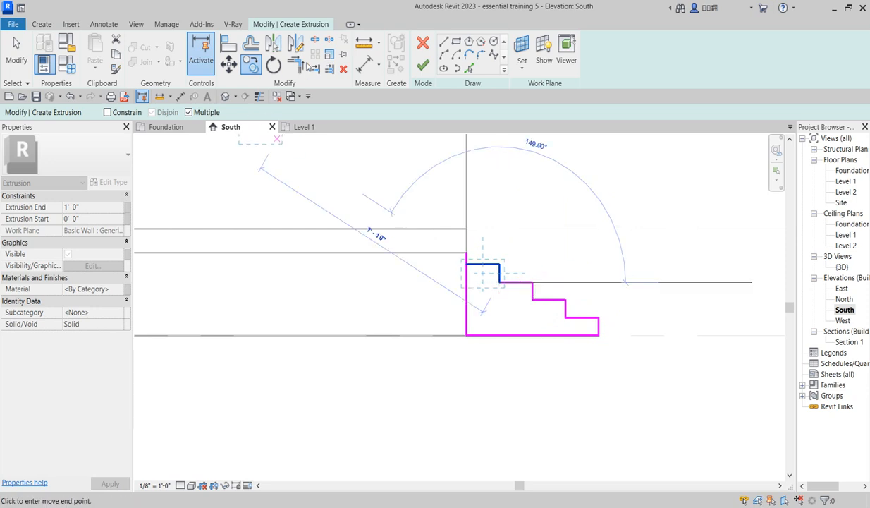
{"action": "scroll", "coordinate": [471, 283], "scroll_direction": "up", "scroll_amount": 3}
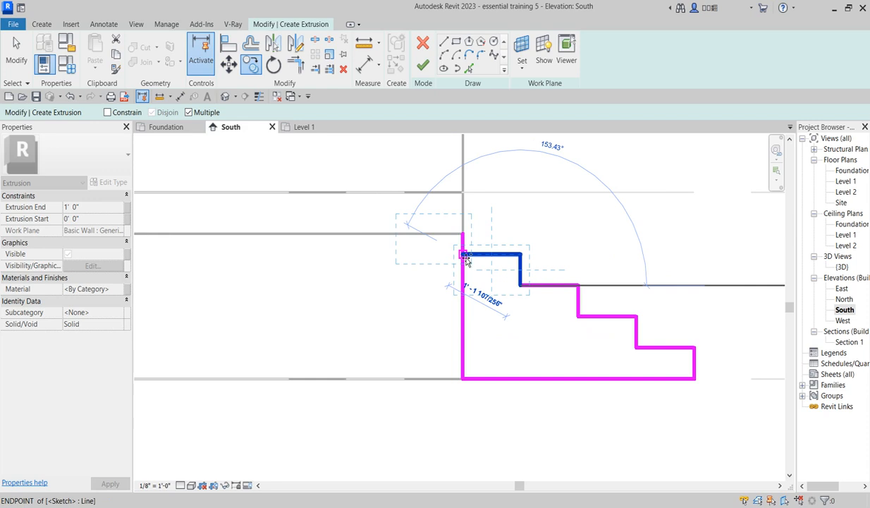
{"action": "left_click", "coordinate": [463, 253]}
{"action": "right_click", "coordinate": [710, 271]}
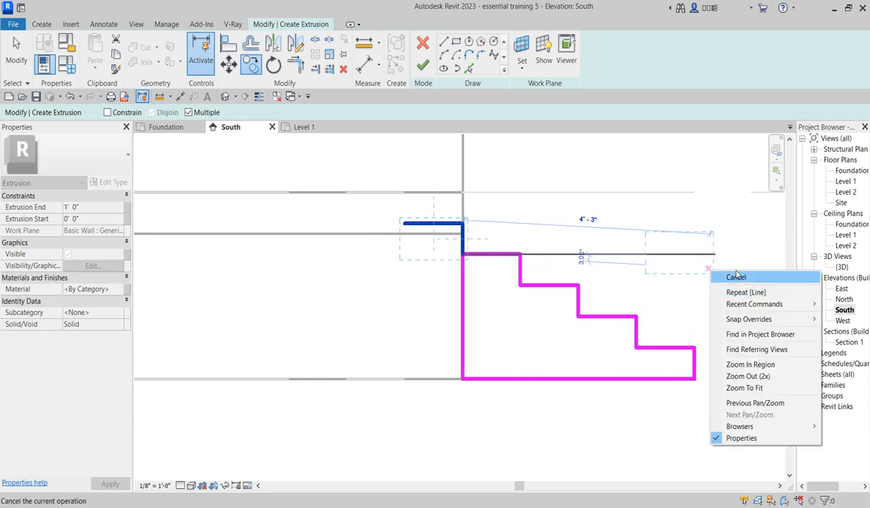
{"action": "left_click", "coordinate": [728, 275]}
{"action": "right_click", "coordinate": [707, 227]}
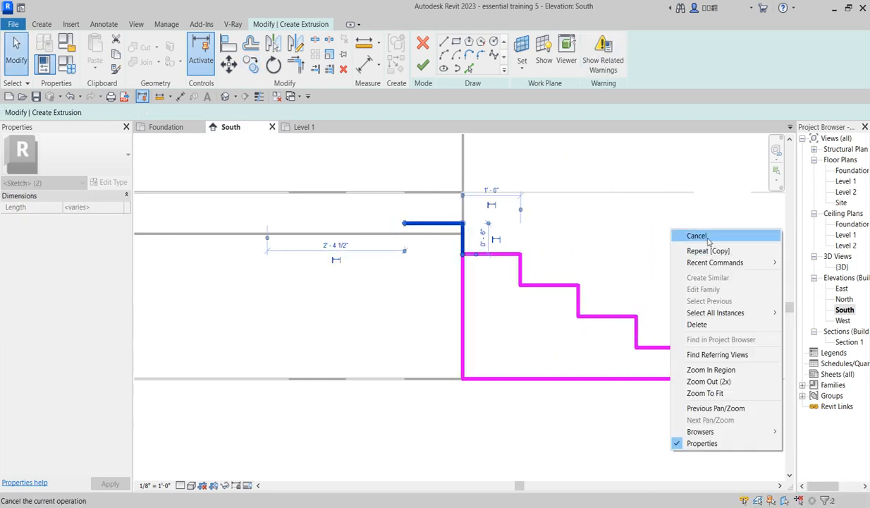
{"action": "left_click", "coordinate": [720, 235]}
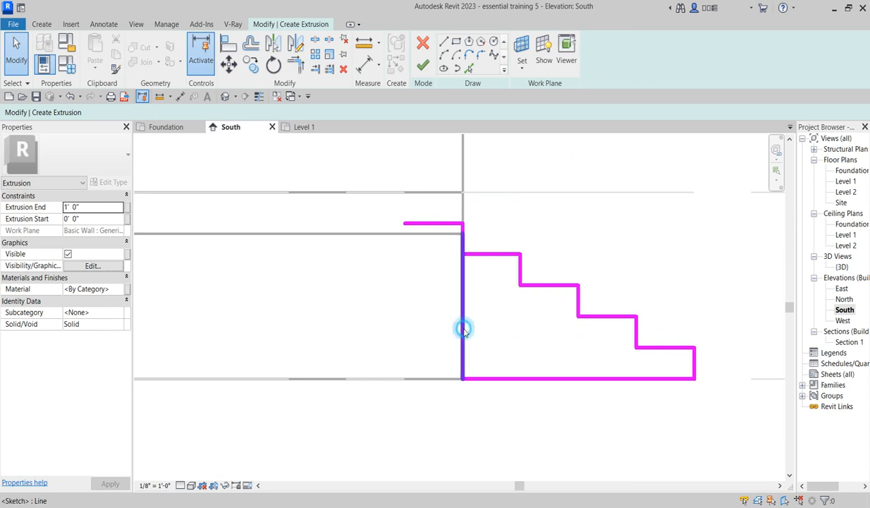
Step: Shorten the profile's vertical back line from its upper end to a length of about 1'-7"
{"action": "left_click", "coordinate": [462, 326]}
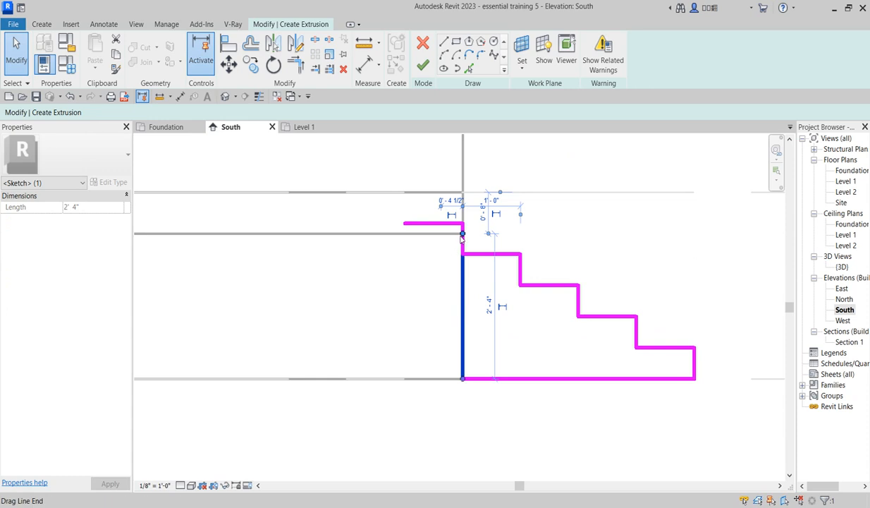
{"action": "mouse_move", "coordinate": [462, 233]}
{"action": "left_mouse_down"}
{"action": "mouse_move", "coordinate": [472, 281]}
{"action": "mouse_move", "coordinate": [462, 280]}
{"action": "left_mouse_up"}
{"action": "left_click", "coordinate": [669, 492]}
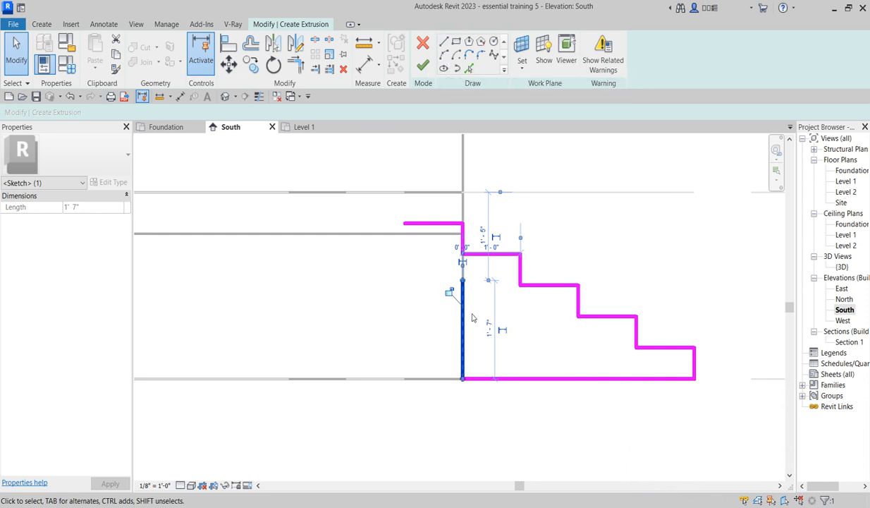
Step: Move the profile's vertical back line 1'-0" inward from the wall edge, beneath the inner end of the top tread
{"action": "key", "text": "Left"}
{"action": "key", "text": "Left"}
{"action": "key", "text": "Left"}
{"action": "key", "text": "Left"}
{"action": "key", "text": "Left"}
{"action": "key", "text": "Left"}
{"action": "key", "text": "Left"}
{"action": "key", "text": "Left"}
{"action": "key", "text": "Left"}
{"action": "key", "text": "Left"}
{"action": "key", "text": "Left"}
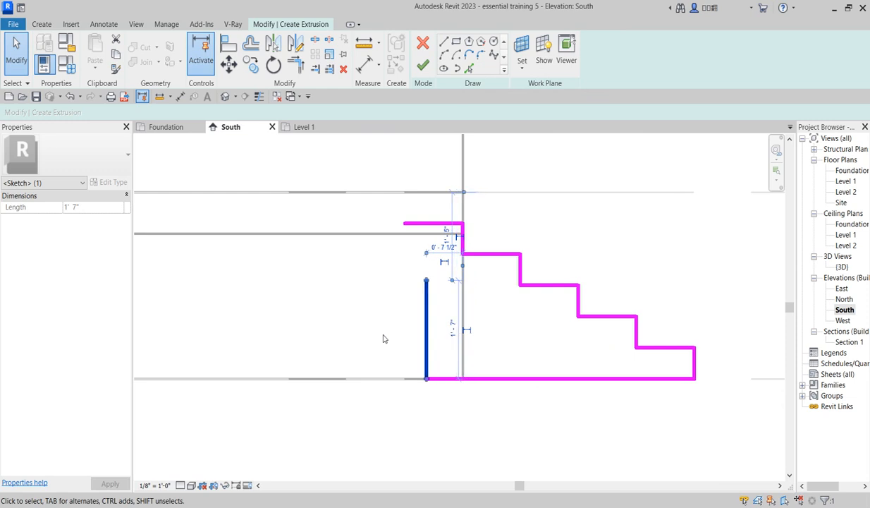
{"action": "key", "text": "Left"}
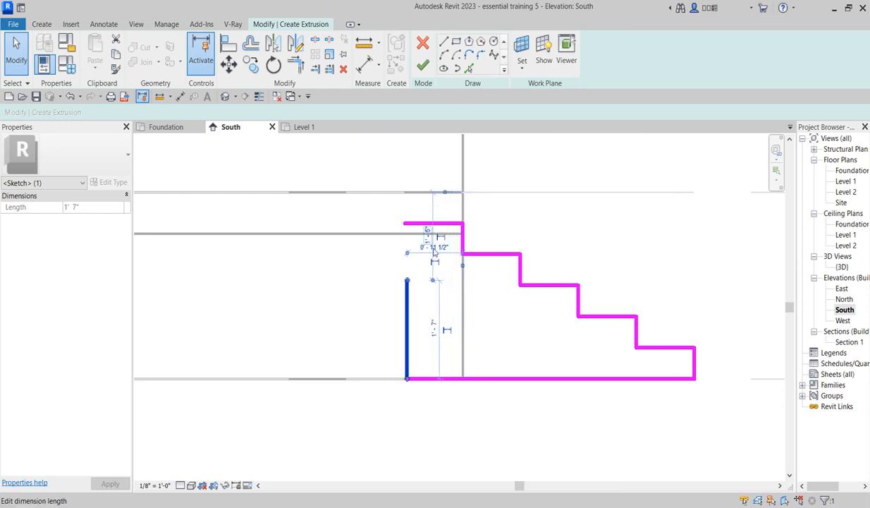
{"action": "left_click", "coordinate": [427, 231]}
{"action": "left_click", "coordinate": [368, 265]}
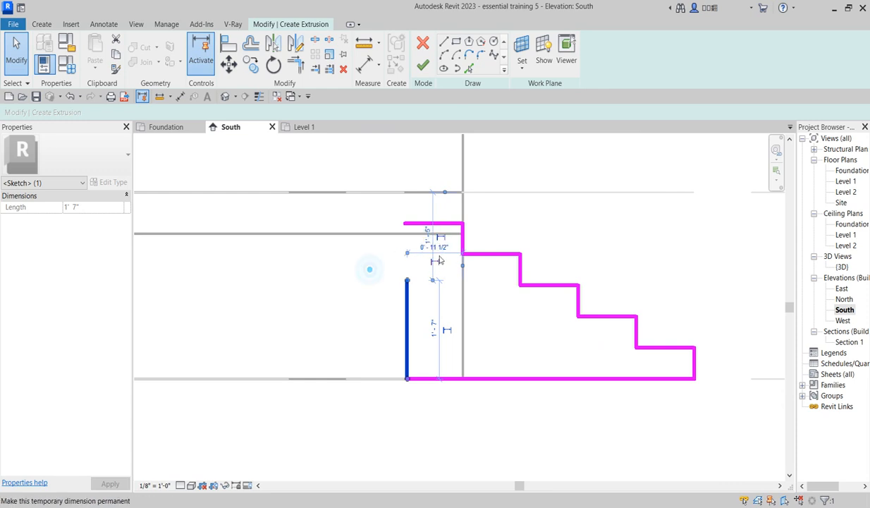
{"action": "left_click", "coordinate": [426, 249]}
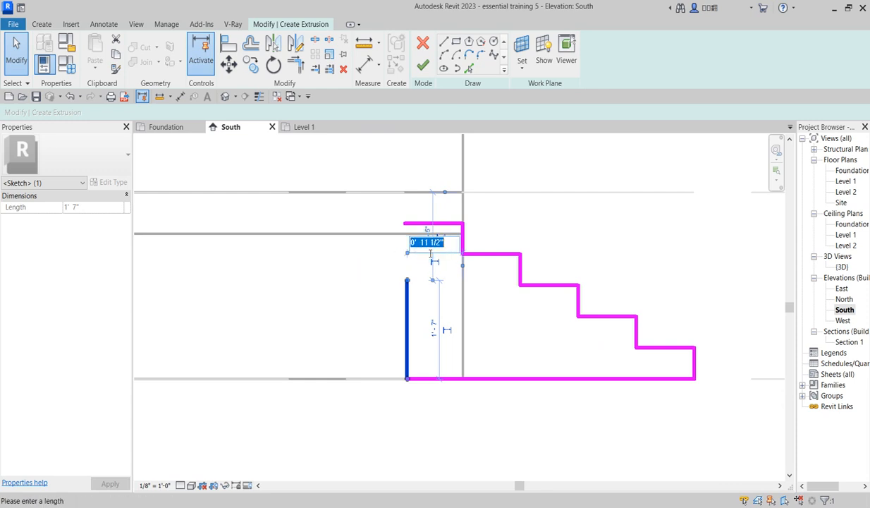
{"action": "type", "text": "1"}
{"action": "key", "text": "Return"}
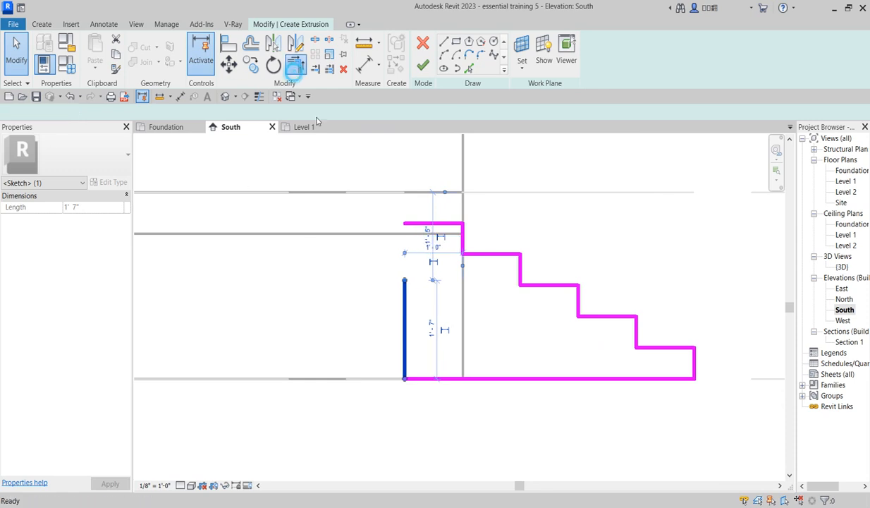
Step: Close the profile by trimming and extending the vertical back line and the top tread to a corner
{"action": "left_click", "coordinate": [296, 63]}
{"action": "left_click", "coordinate": [405, 323]}
{"action": "left_click", "coordinate": [409, 225]}
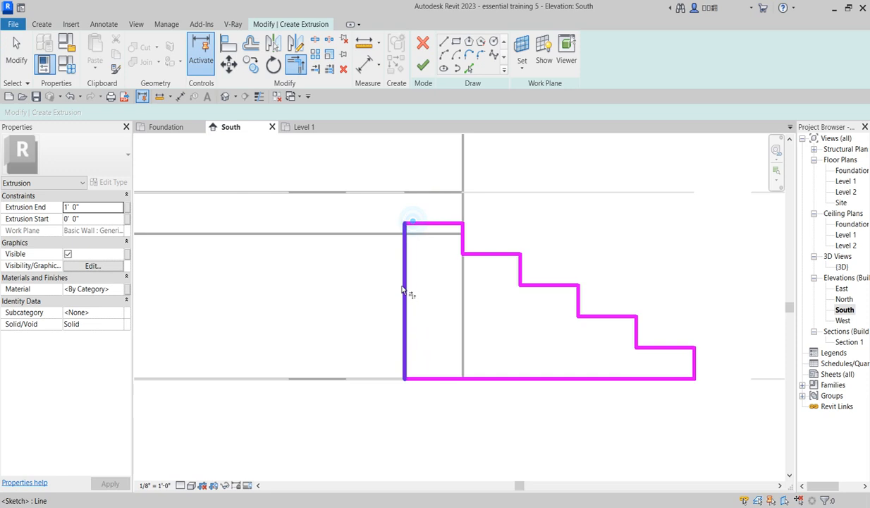
{"action": "scroll", "coordinate": [421, 310], "scroll_direction": "down", "scroll_amount": 2}
{"action": "right_click", "coordinate": [364, 212]}
{"action": "left_click", "coordinate": [401, 222]}
{"action": "right_click", "coordinate": [356, 177]}
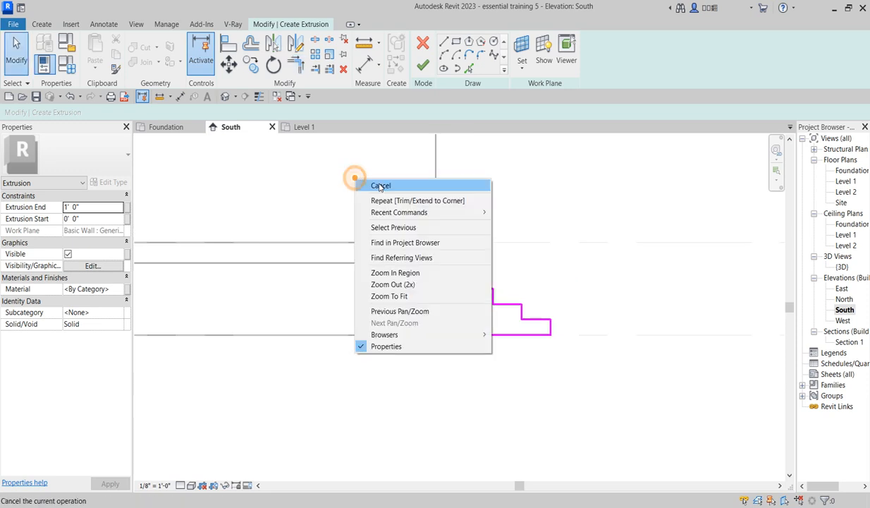
{"action": "left_click", "coordinate": [380, 185]}
Step: Move the whole stair profile outward so its lower back corner sits on the foot of the wall edge
{"action": "left_click_drag", "start_coordinate": [363, 196], "coordinate": [596, 383]}
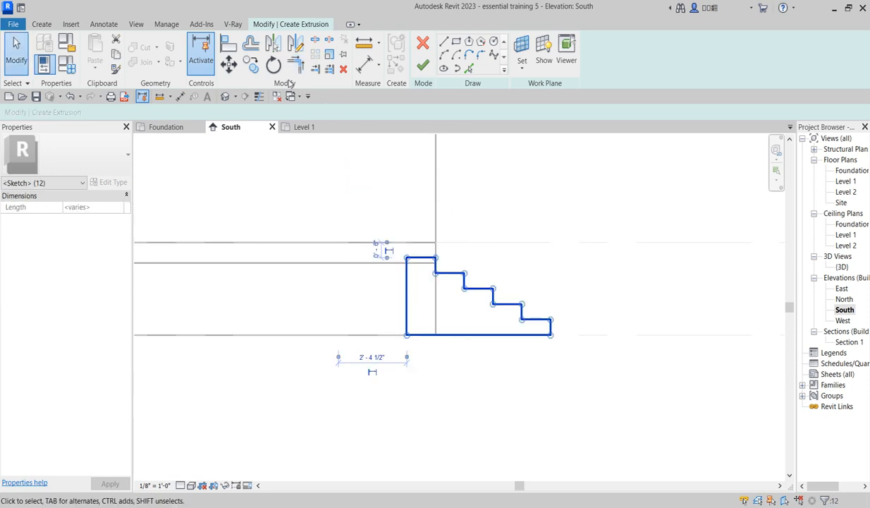
{"action": "left_click", "coordinate": [228, 64]}
{"action": "scroll", "coordinate": [414, 346], "scroll_direction": "up", "scroll_amount": 3}
{"action": "left_click", "coordinate": [404, 330]}
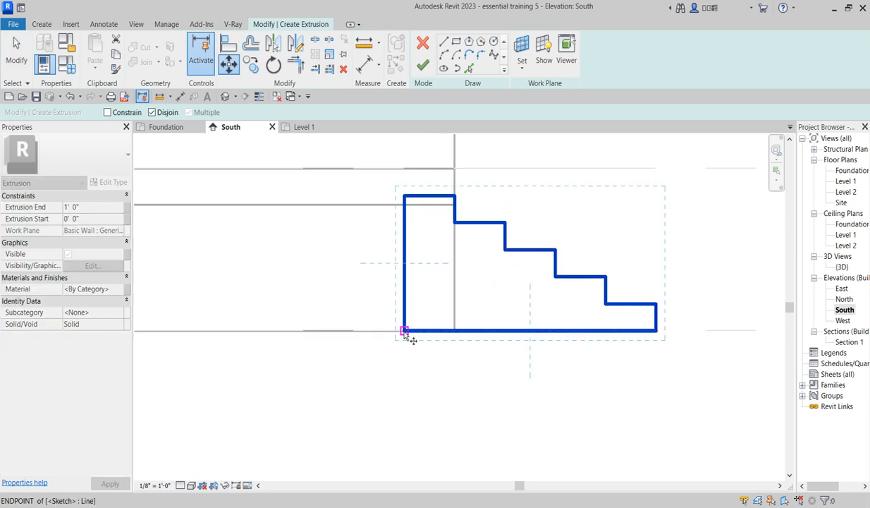
{"action": "left_click", "coordinate": [455, 330]}
{"action": "scroll", "coordinate": [447, 387], "scroll_direction": "down", "scroll_amount": 5}
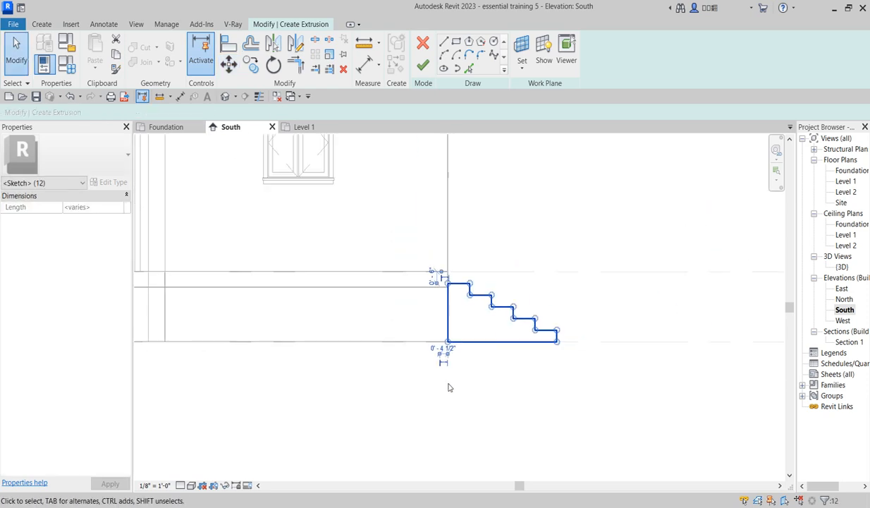
Step: Finish the extrusion sketch of the steps and open the 3D view around the house corner where they stand
{"action": "left_click", "coordinate": [422, 65]}
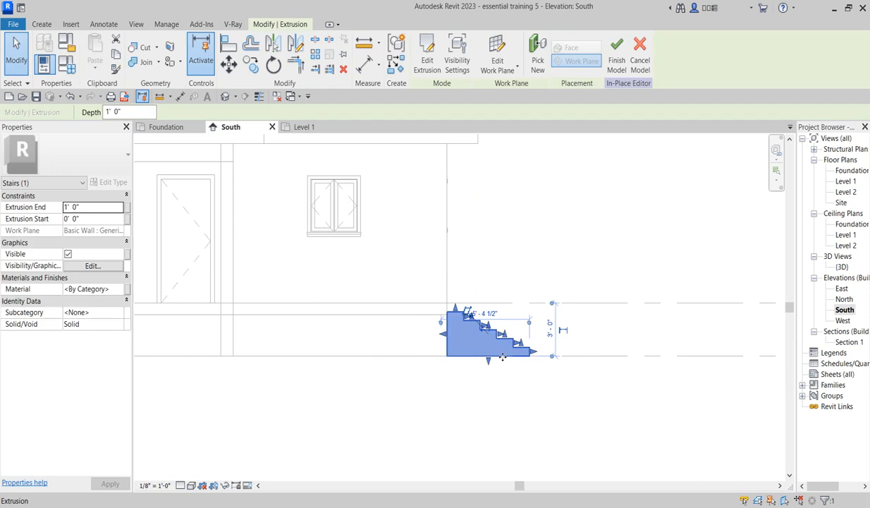
{"action": "left_click", "coordinate": [515, 409]}
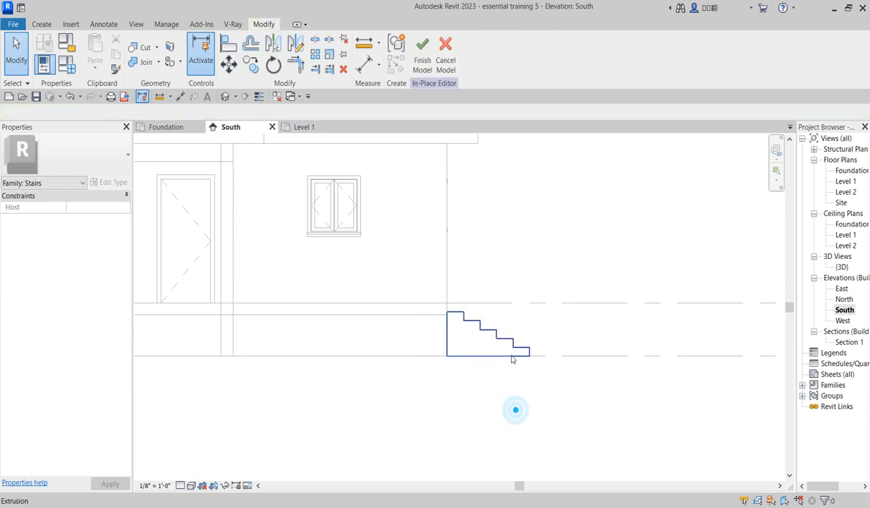
{"action": "scroll", "coordinate": [577, 328], "scroll_direction": "down", "scroll_amount": 2}
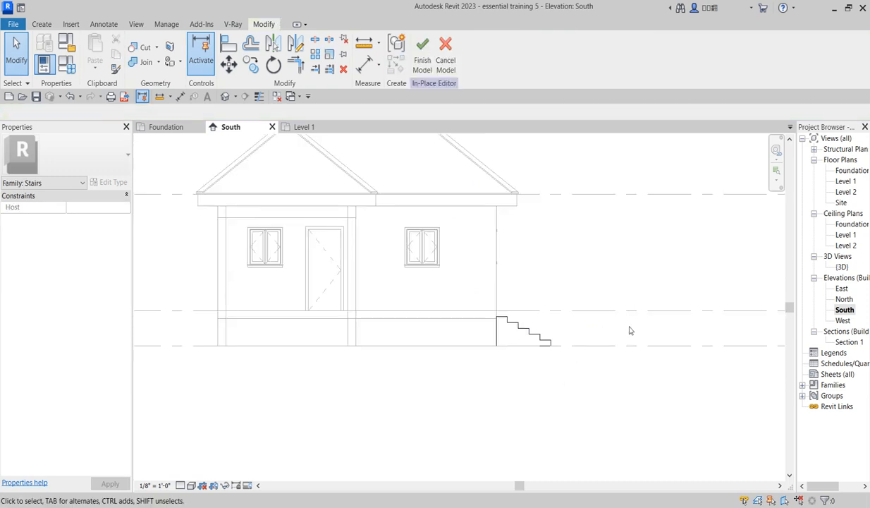
{"action": "double_click", "coordinate": [842, 267]}
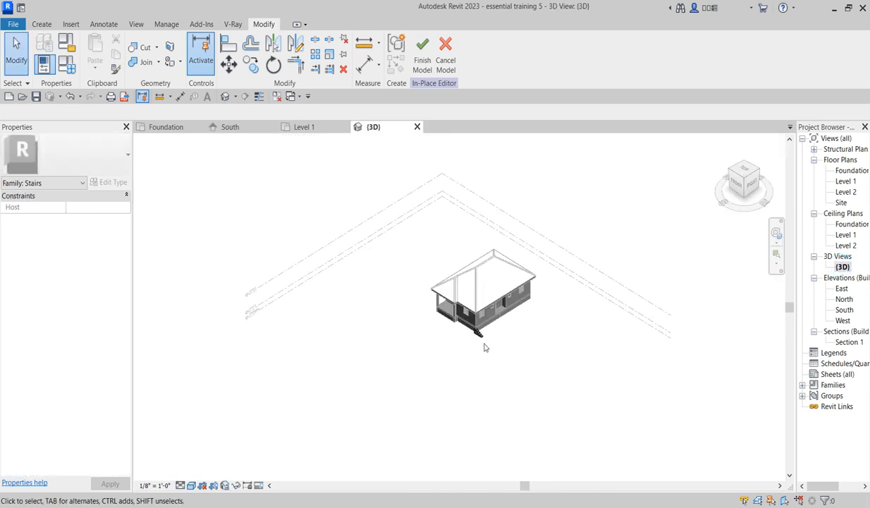
{"action": "scroll", "coordinate": [485, 331], "scroll_direction": "up", "scroll_amount": 4}
{"action": "scroll", "coordinate": [507, 304], "scroll_direction": "down", "scroll_amount": 2}
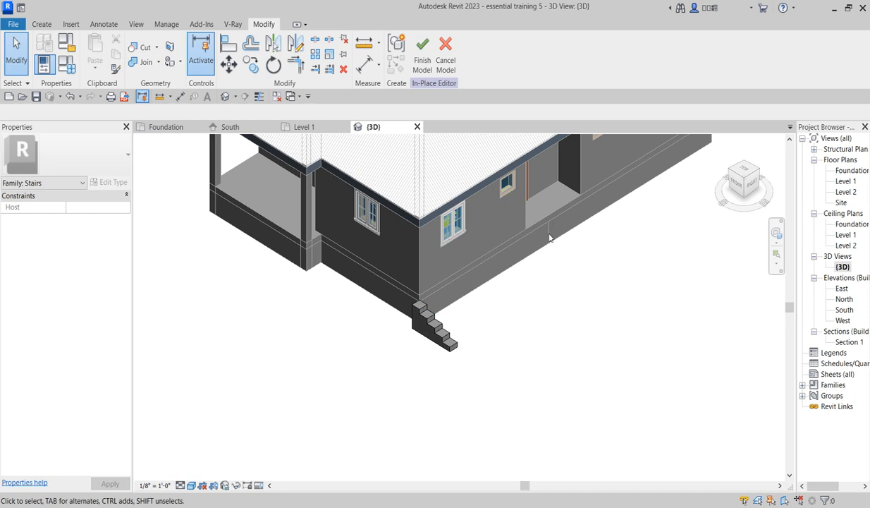
Step: In the Foundation floor plan, stretch the steps' two ends along the side wall to an extrusion from -21' 7 1/2" to -13' 3"
{"action": "left_click", "coordinate": [432, 328]}
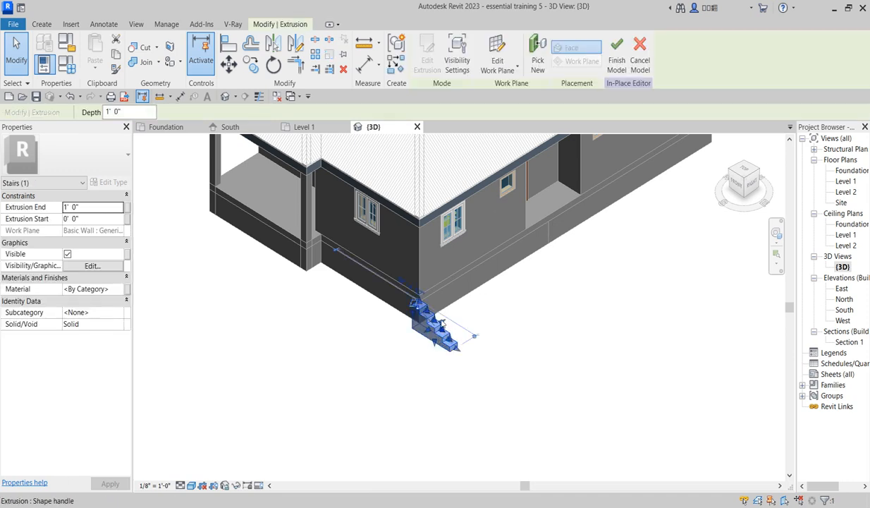
{"action": "double_click", "coordinate": [849, 171]}
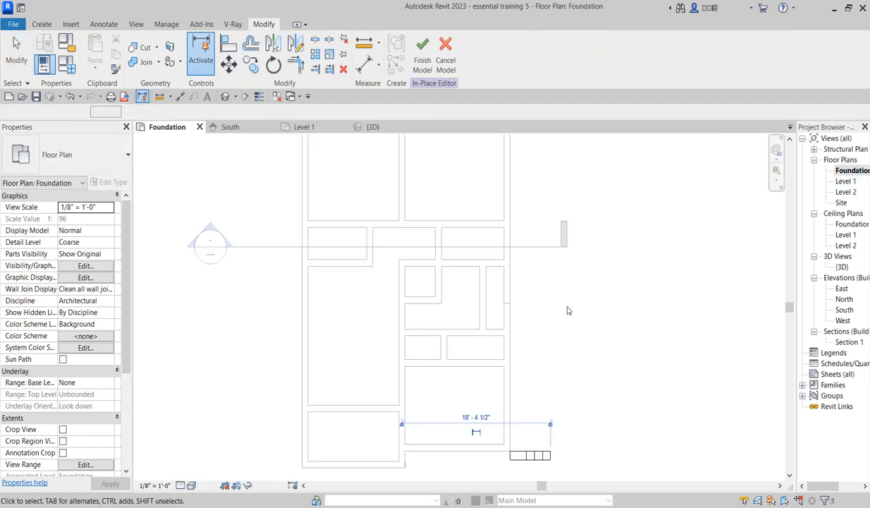
{"action": "scroll", "coordinate": [520, 426], "scroll_direction": "down", "scroll_amount": 4}
{"action": "scroll", "coordinate": [525, 432], "scroll_direction": "up", "scroll_amount": 3}
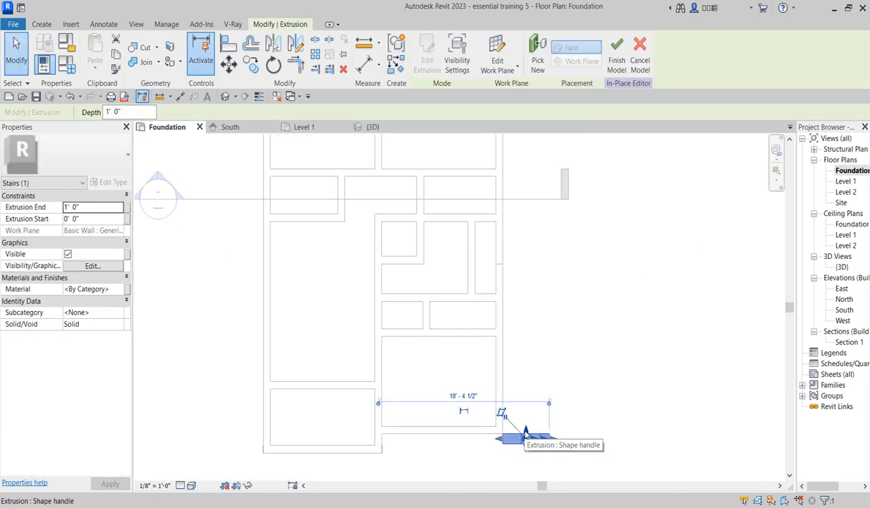
{"action": "left_click_drag", "start_coordinate": [525, 431], "coordinate": [528, 217]}
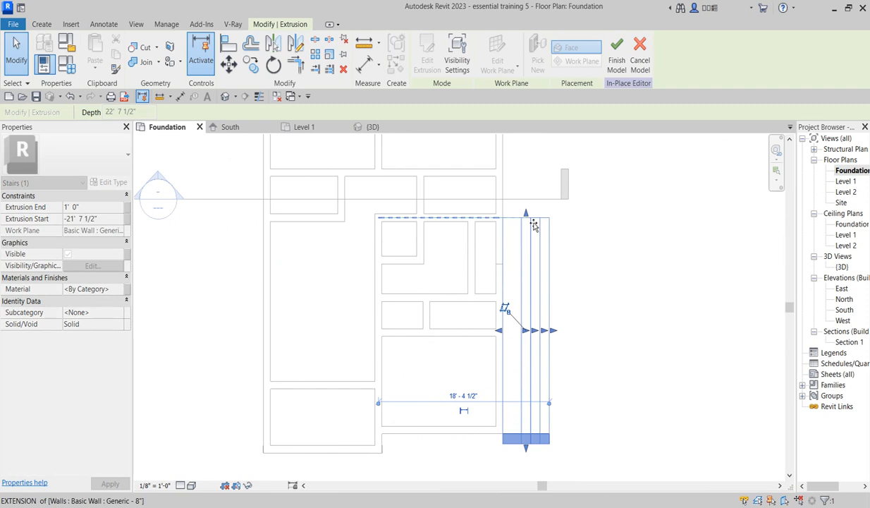
{"action": "left_click_drag", "start_coordinate": [526, 445], "coordinate": [520, 297]}
{"action": "scroll", "coordinate": [507, 259], "scroll_direction": "up", "scroll_amount": 2}
{"action": "left_click", "coordinate": [597, 230]}
{"action": "scroll", "coordinate": [557, 296], "scroll_direction": "down", "scroll_amount": 2}
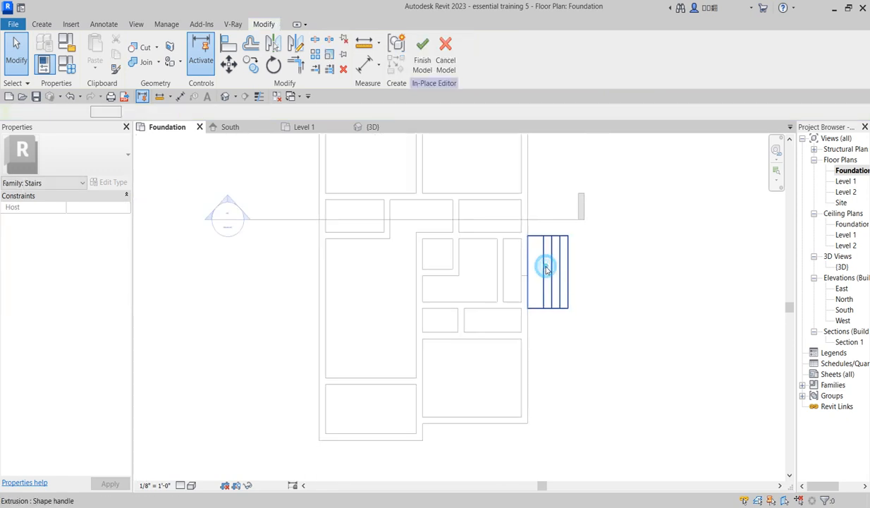
Step: Copy the side steps, with Constrain off, to the outer wall corner at the front of the house
{"action": "left_click", "coordinate": [547, 270]}
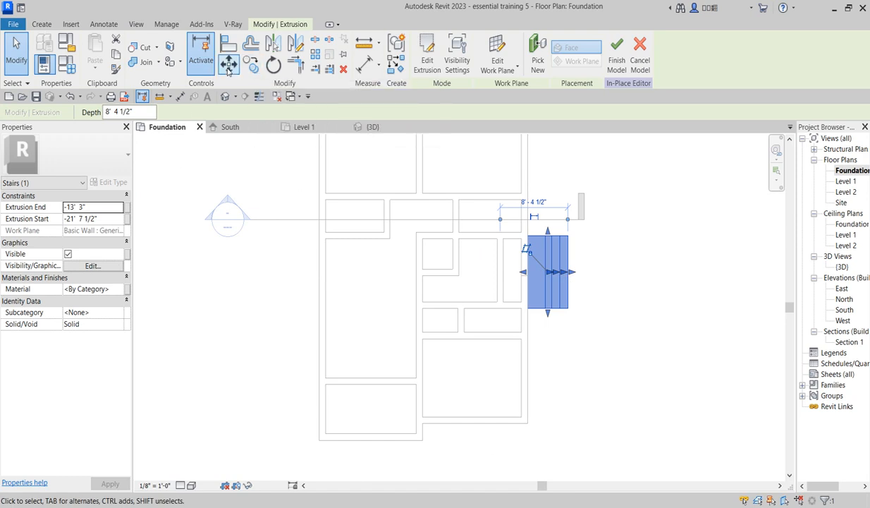
{"action": "left_click", "coordinate": [250, 64]}
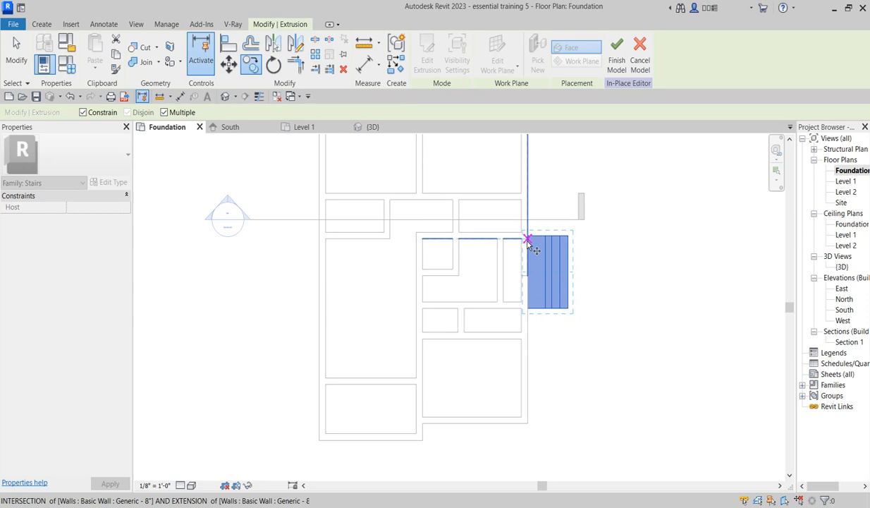
{"action": "left_click", "coordinate": [528, 239]}
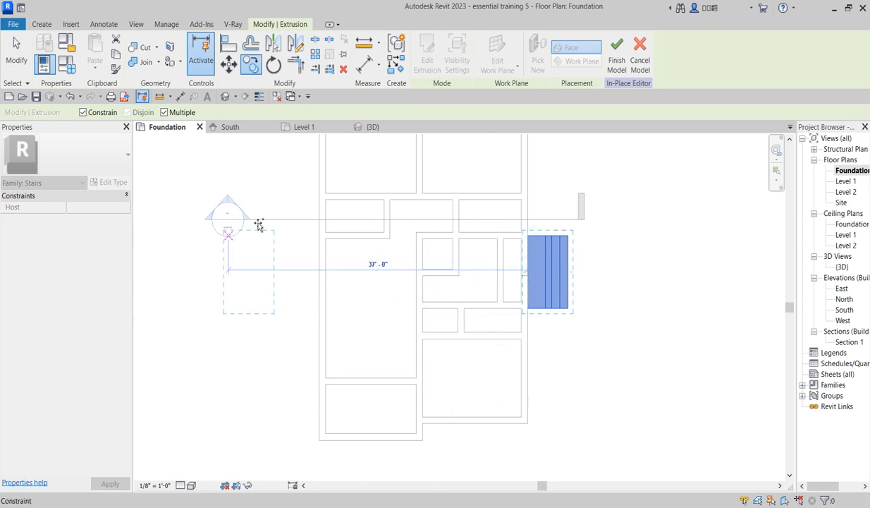
{"action": "left_click", "coordinate": [84, 113]}
{"action": "scroll", "coordinate": [421, 342], "scroll_direction": "down", "scroll_amount": 3}
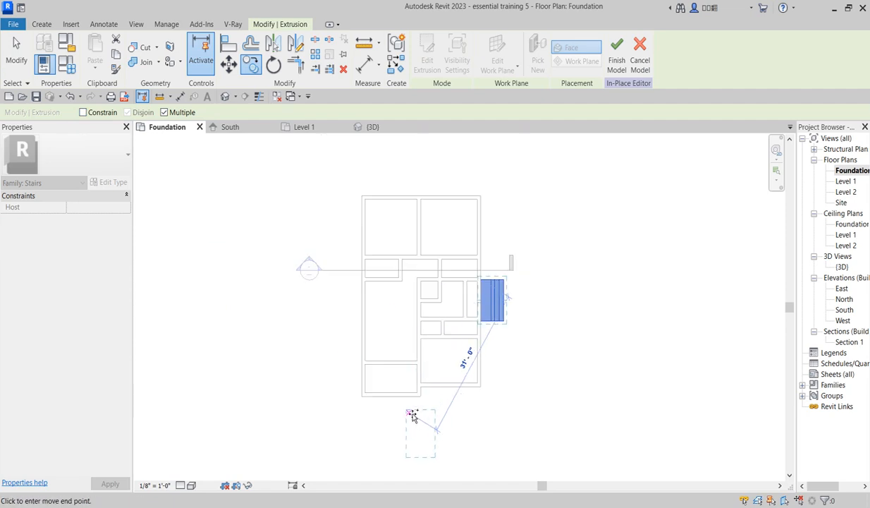
{"action": "scroll", "coordinate": [423, 388], "scroll_direction": "up", "scroll_amount": 4}
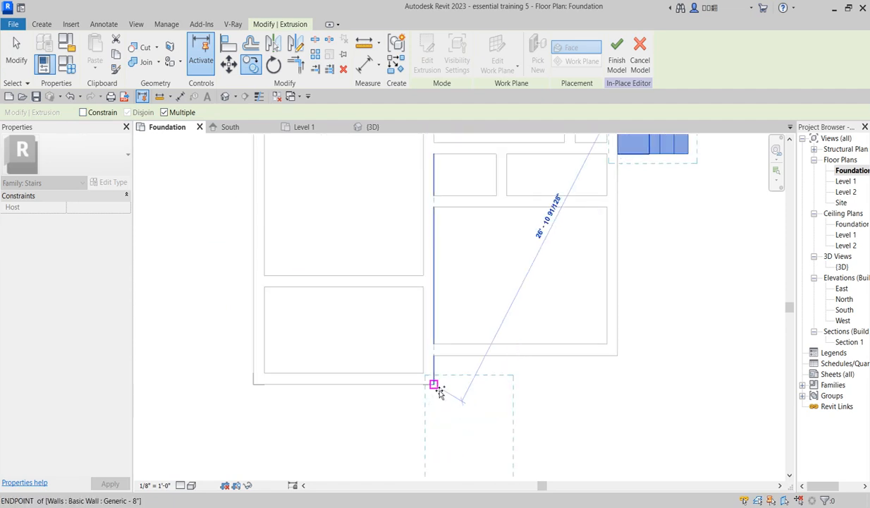
{"action": "left_click", "coordinate": [439, 392]}
{"action": "right_click", "coordinate": [460, 281]}
{"action": "left_click", "coordinate": [502, 295]}
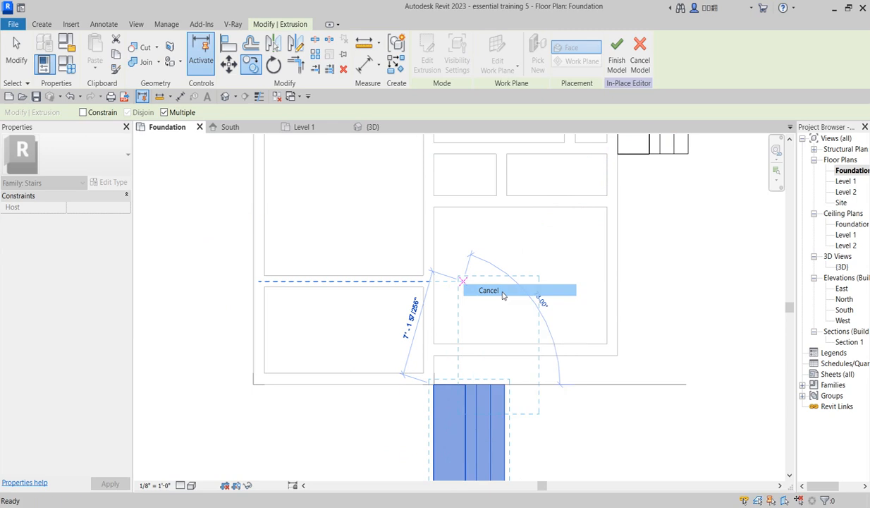
Step: Rotate a copy of the front steps 90° clockwise about their centre so the treads descend away from the house
{"action": "scroll", "coordinate": [494, 289], "scroll_direction": "down", "scroll_amount": 3}
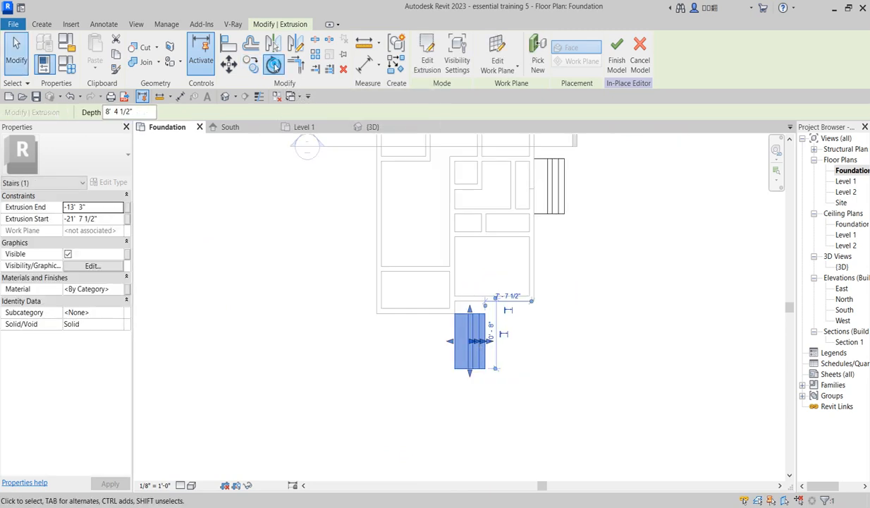
{"action": "left_click", "coordinate": [273, 67]}
{"action": "left_click", "coordinate": [470, 208]}
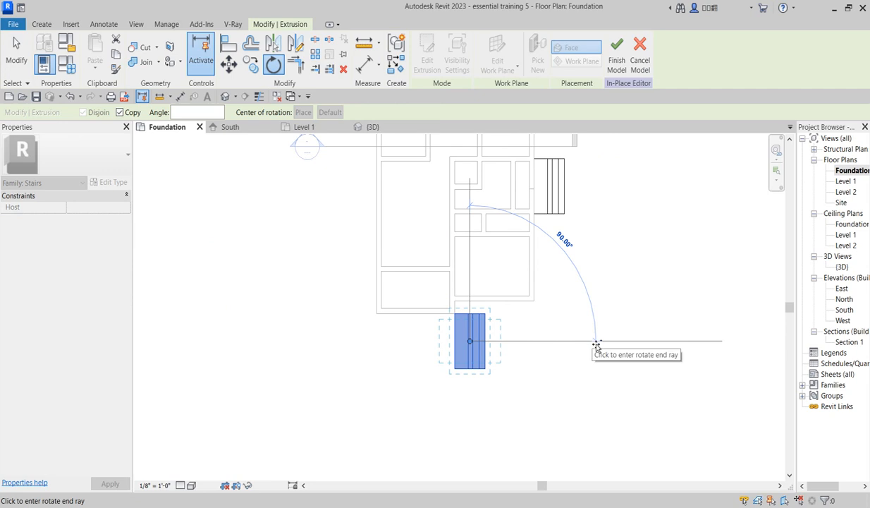
{"action": "left_click", "coordinate": [597, 343]}
{"action": "scroll", "coordinate": [485, 356], "scroll_direction": "up", "scroll_amount": 1}
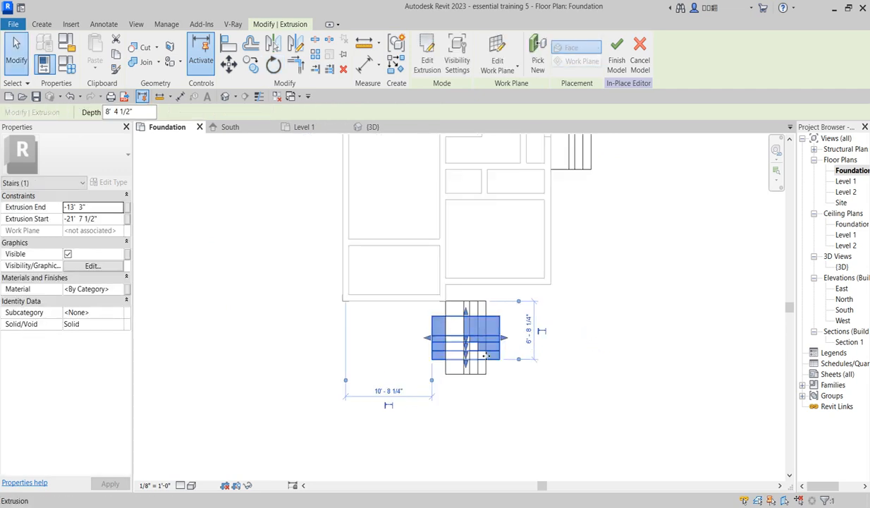
Step: Delete the unrotated steps beneath the rotated copy at the front of the house
{"action": "left_click", "coordinate": [573, 304]}
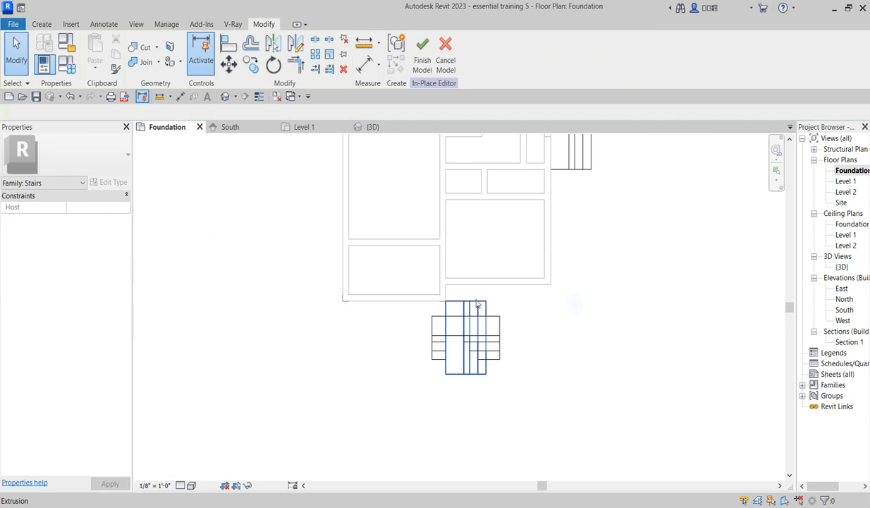
{"action": "left_click", "coordinate": [477, 305]}
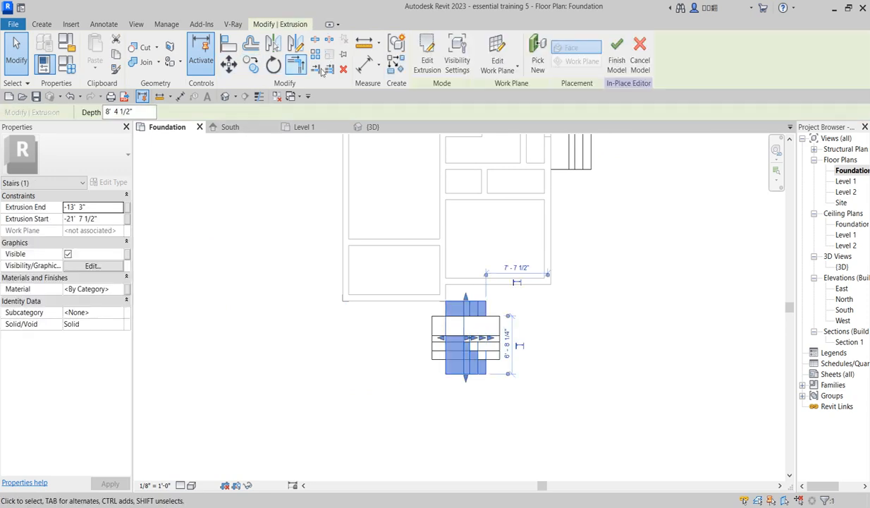
{"action": "left_click", "coordinate": [343, 68]}
Step: Move the rotated steps so their upper inner corner meets the front foundation wall, in line with the corner room's outer-side inner wall face
{"action": "left_click", "coordinate": [457, 329]}
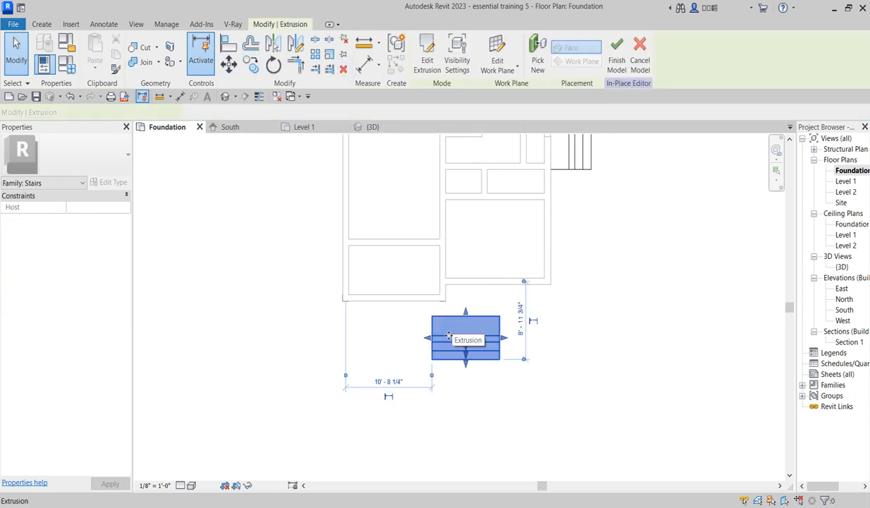
{"action": "left_click", "coordinate": [229, 63]}
{"action": "scroll", "coordinate": [427, 301], "scroll_direction": "up", "scroll_amount": 2}
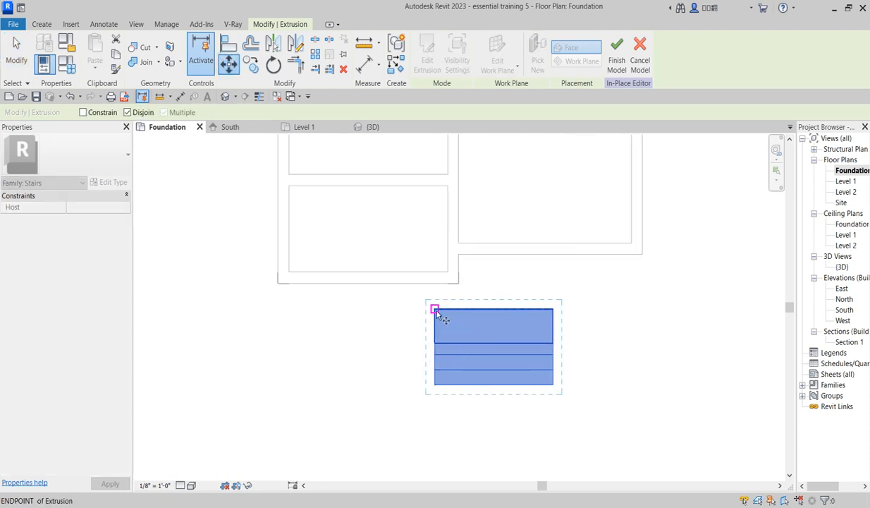
{"action": "left_click", "coordinate": [435, 309]}
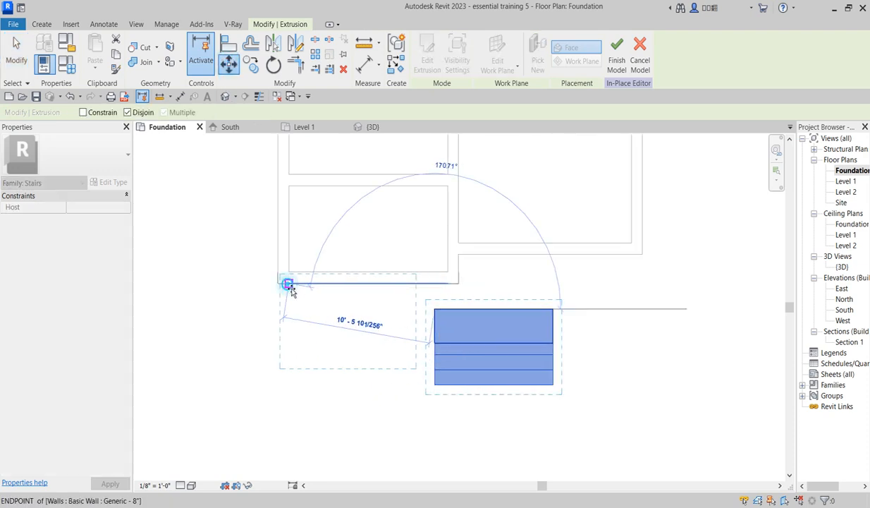
{"action": "left_click", "coordinate": [288, 284]}
Step: Stretch the front steps along the foundation wall to the room's opposite inner wall face, giving an extrusion depth of 11' 3"
{"action": "scroll", "coordinate": [412, 311], "scroll_direction": "up", "scroll_amount": 2}
{"action": "left_click_drag", "start_coordinate": [409, 328], "coordinate": [467, 328]}
{"action": "scroll", "coordinate": [295, 319], "scroll_direction": "down", "scroll_amount": 3}
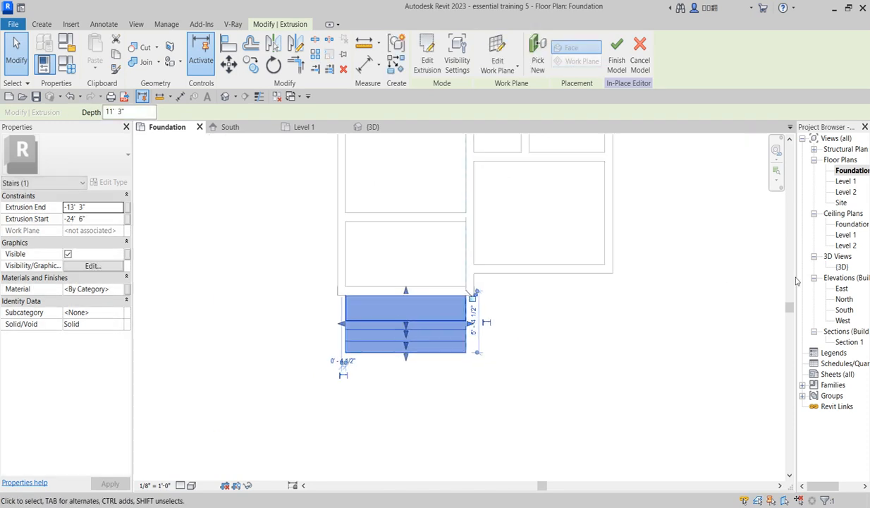
Step: Check both entrance steps against the house in the 3D view and finish the in-place Stairs model
{"action": "left_click", "coordinate": [841, 266]}
{"action": "double_click", "coordinate": [841, 268]}
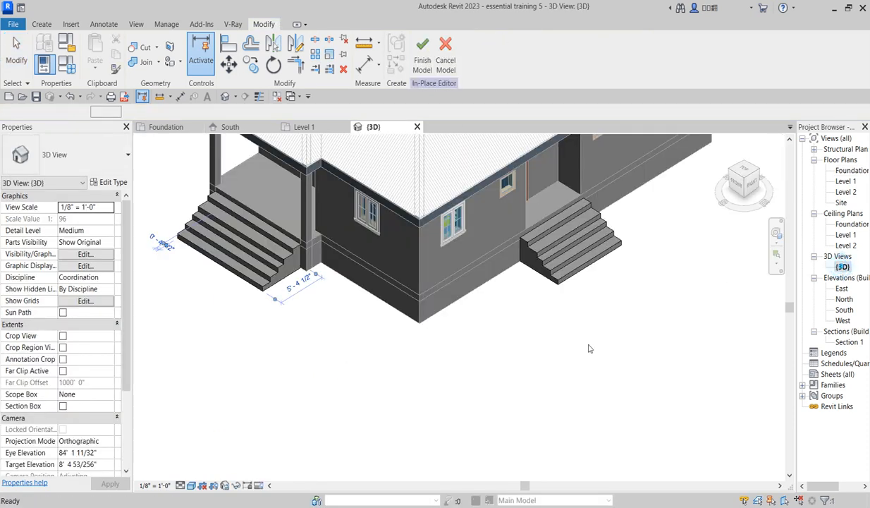
{"action": "left_click", "coordinate": [579, 378]}
{"action": "scroll", "coordinate": [575, 375], "scroll_direction": "down", "scroll_amount": 3}
{"action": "scroll", "coordinate": [507, 370], "scroll_direction": "up", "scroll_amount": 5}
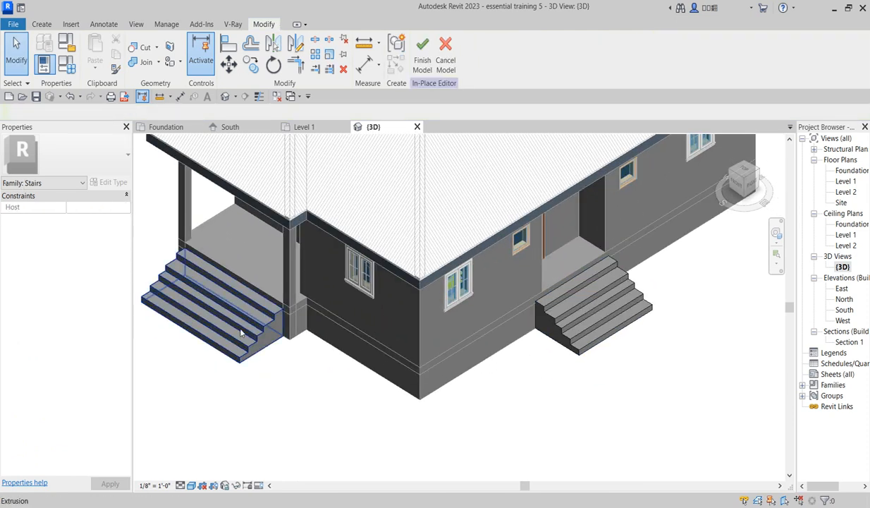
{"action": "scroll", "coordinate": [618, 350], "scroll_direction": "down", "scroll_amount": 3}
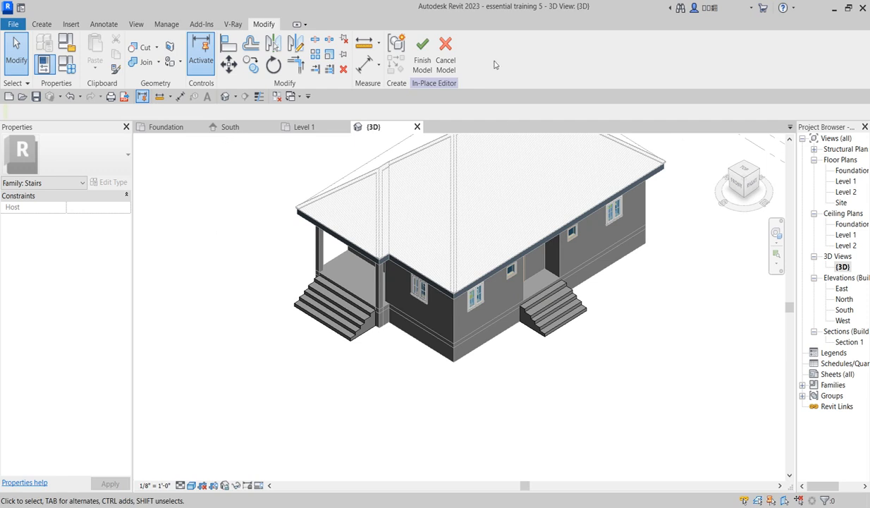
{"action": "left_click", "coordinate": [423, 50]}
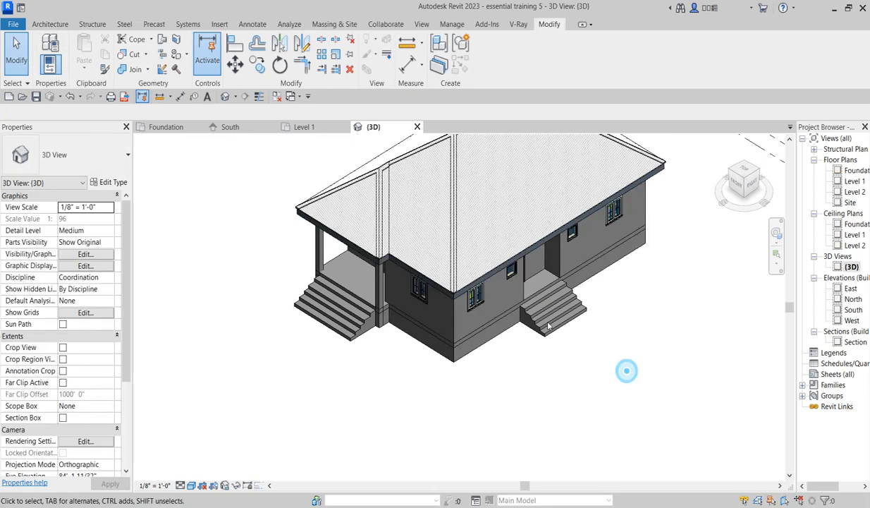
{"action": "scroll", "coordinate": [523, 284], "scroll_direction": "up", "scroll_amount": 4}
{"action": "scroll", "coordinate": [358, 341], "scroll_direction": "down", "scroll_amount": 2}
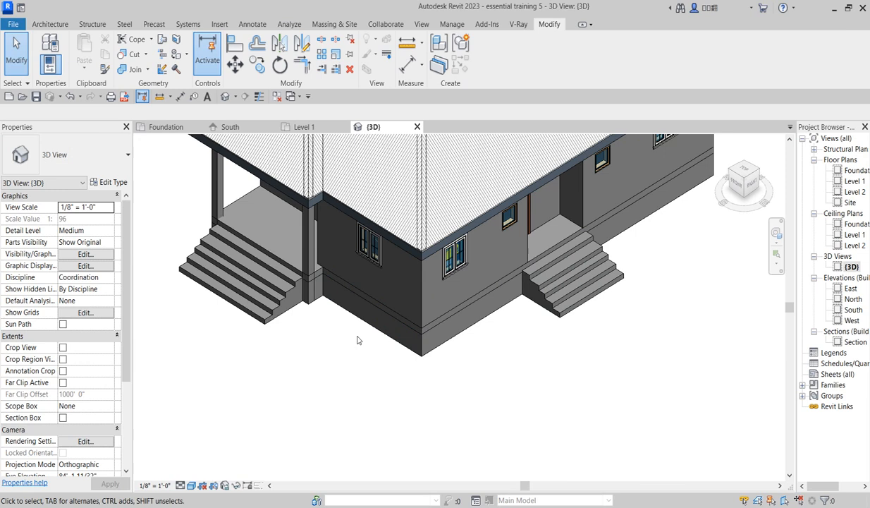
{"action": "scroll", "coordinate": [310, 293], "scroll_direction": "up", "scroll_amount": 2}
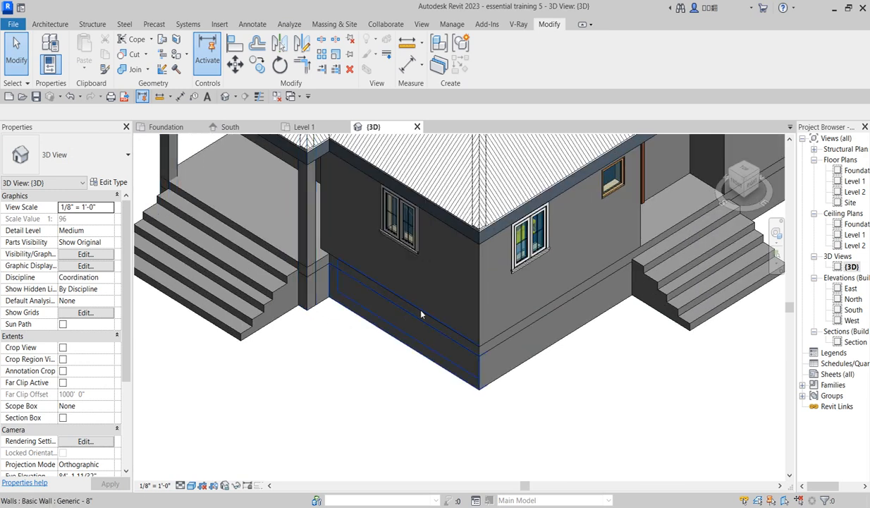
{"action": "scroll", "coordinate": [438, 335], "scroll_direction": "down", "scroll_amount": 2}
{"action": "scroll", "coordinate": [430, 318], "scroll_direction": "down", "scroll_amount": 6}
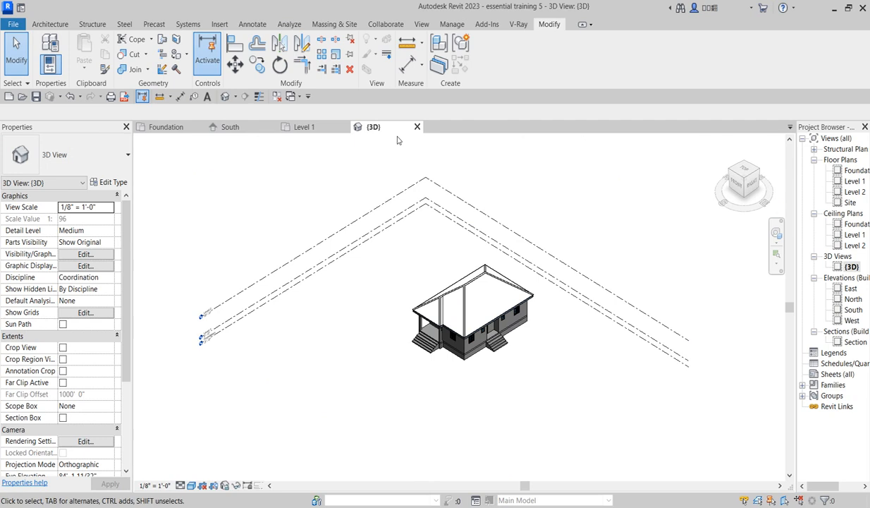
Step: Open the Foundation floor plan and bring up the massing and site tools
{"action": "double_click", "coordinate": [856, 170]}
{"action": "scroll", "coordinate": [510, 335], "scroll_direction": "down", "scroll_amount": 3}
{"action": "scroll", "coordinate": [494, 378], "scroll_direction": "down", "scroll_amount": 2}
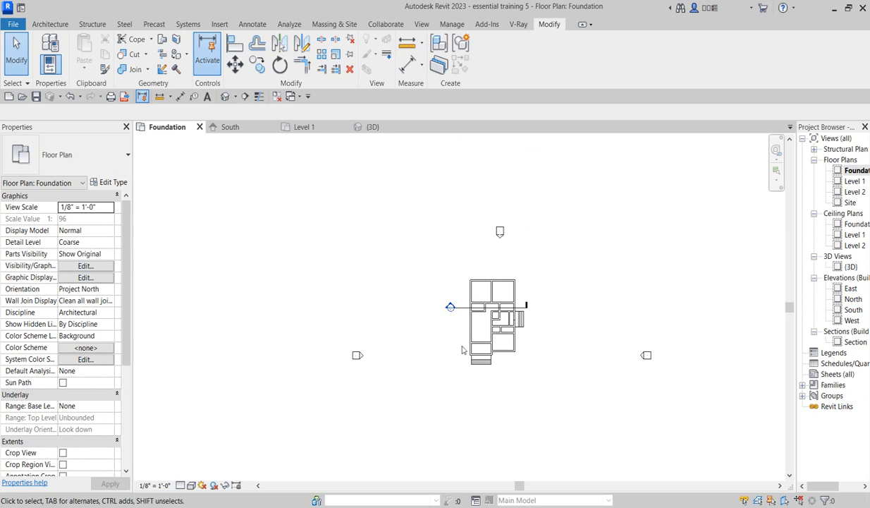
{"action": "left_click", "coordinate": [360, 271]}
{"action": "left_click", "coordinate": [337, 25]}
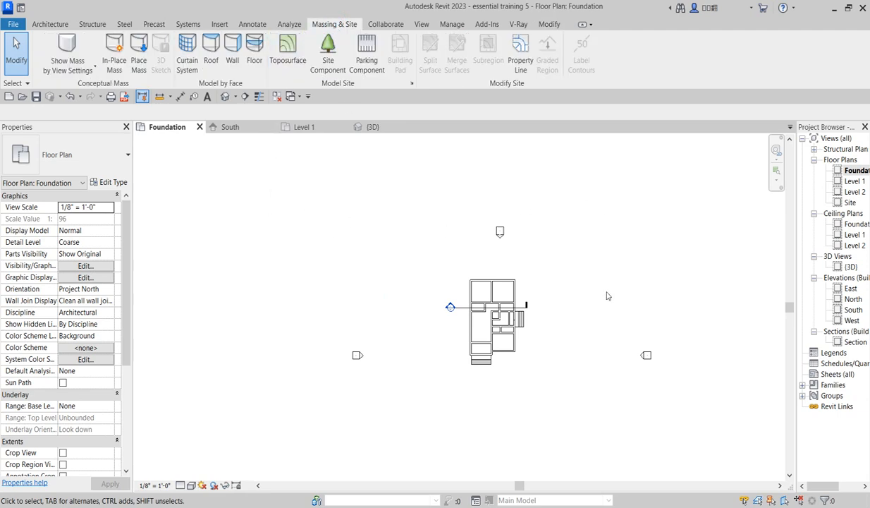
{"action": "left_click", "coordinate": [63, 25]}
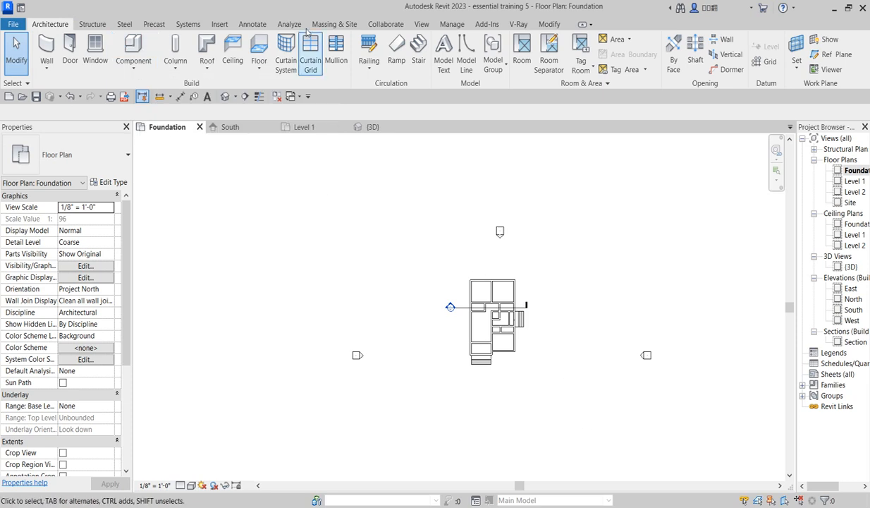
{"action": "left_click", "coordinate": [341, 27]}
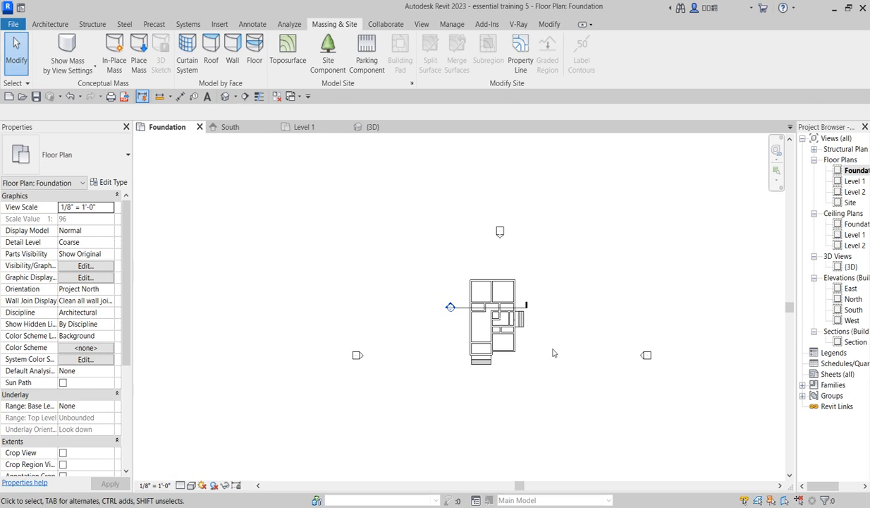
{"action": "scroll", "coordinate": [562, 302], "scroll_direction": "up", "scroll_amount": 1}
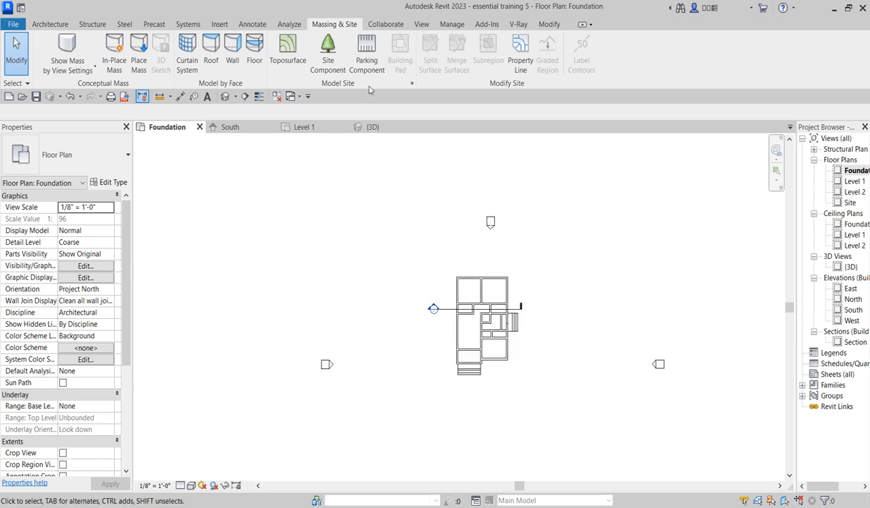
{"action": "scroll", "coordinate": [383, 286], "scroll_direction": "down", "scroll_amount": 2}
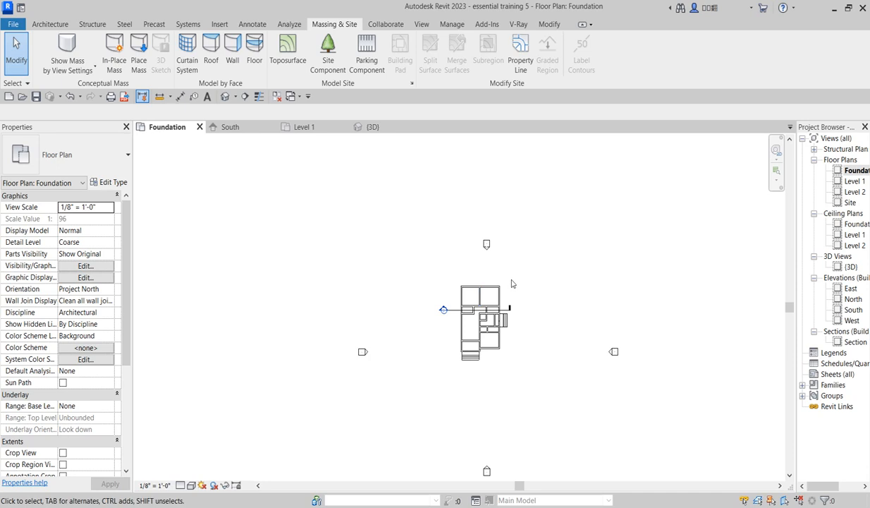
{"action": "scroll", "coordinate": [511, 284], "scroll_direction": "up", "scroll_amount": 1}
{"action": "scroll", "coordinate": [421, 327], "scroll_direction": "up", "scroll_amount": 1}
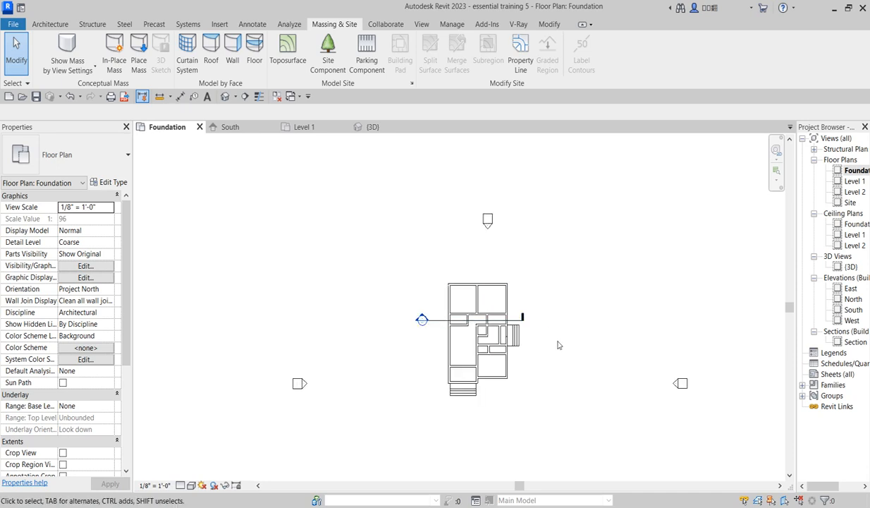
{"action": "scroll", "coordinate": [442, 359], "scroll_direction": "up", "scroll_amount": 1}
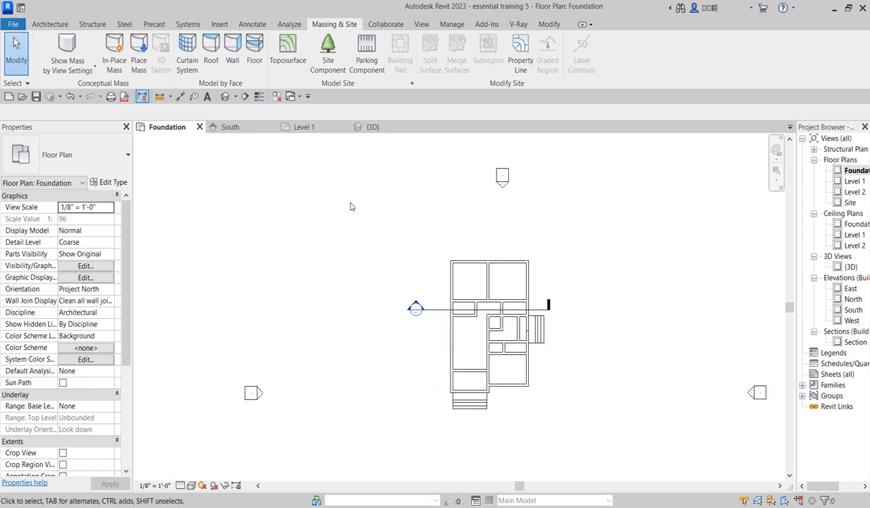
{"action": "scroll", "coordinate": [434, 284], "scroll_direction": "down", "scroll_amount": 1}
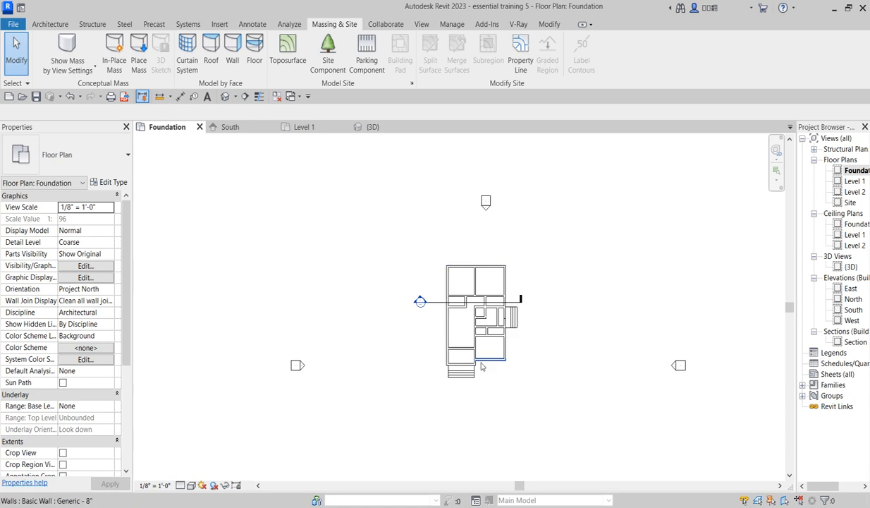
Step: Create a toposurface at absolute elevation -3' 0" from four corner points placed widely around the house in the Foundation plan
{"action": "left_click", "coordinate": [287, 53]}
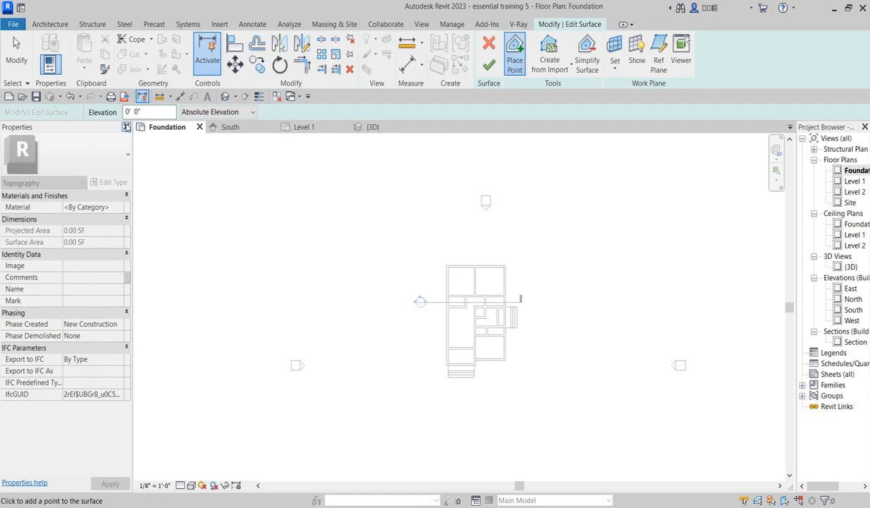
{"action": "left_click_drag", "start_coordinate": [132, 112], "coordinate": [121, 111]}
{"action": "scroll", "coordinate": [346, 259], "scroll_direction": "down", "scroll_amount": 2}
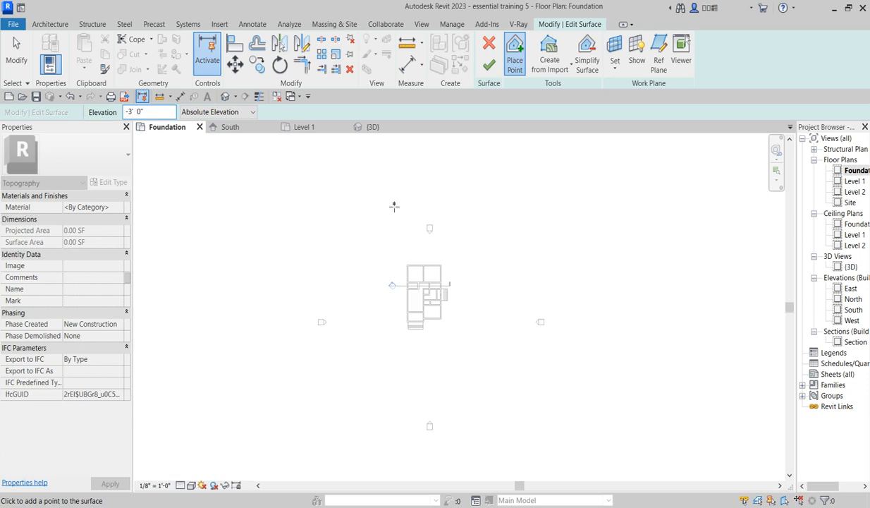
{"action": "left_click", "coordinate": [317, 155]}
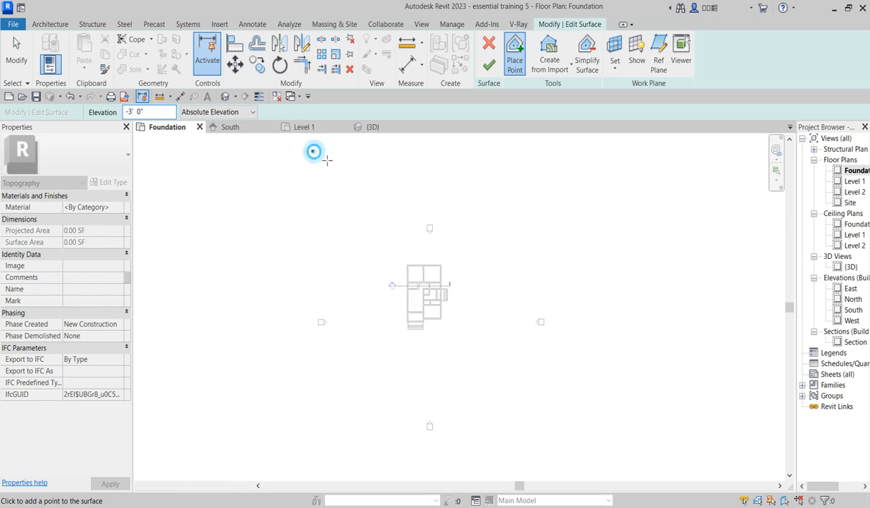
{"action": "left_click", "coordinate": [535, 155]}
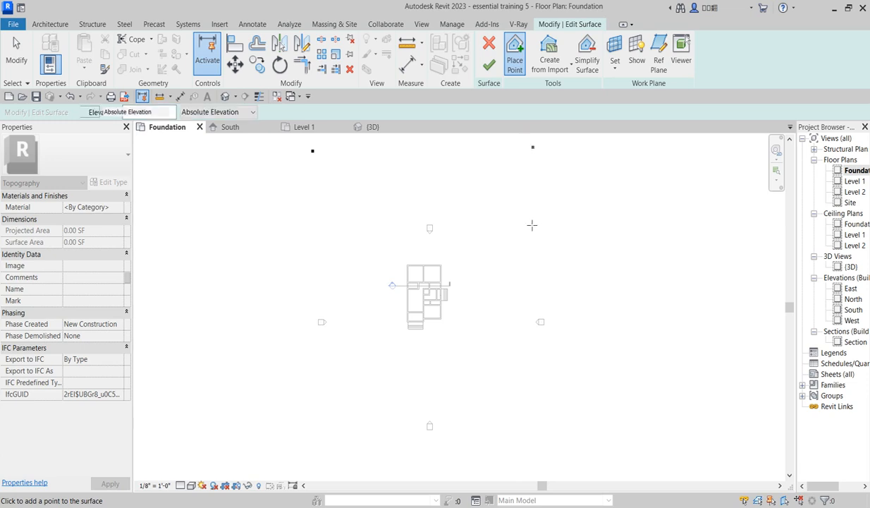
{"action": "left_click", "coordinate": [552, 437]}
{"action": "left_click", "coordinate": [287, 437]}
{"action": "right_click", "coordinate": [351, 197]}
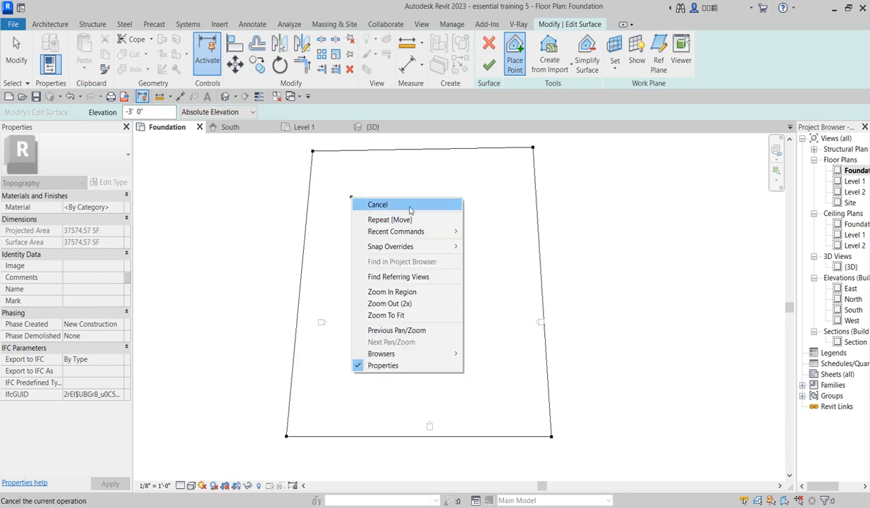
{"action": "left_click", "coordinate": [376, 203]}
{"action": "right_click", "coordinate": [380, 196]}
{"action": "left_click", "coordinate": [427, 202]}
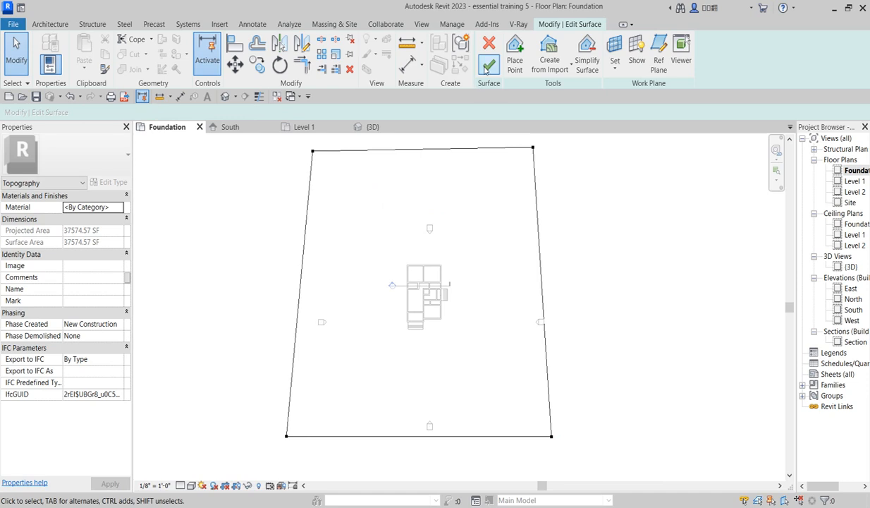
{"action": "left_click", "coordinate": [489, 65]}
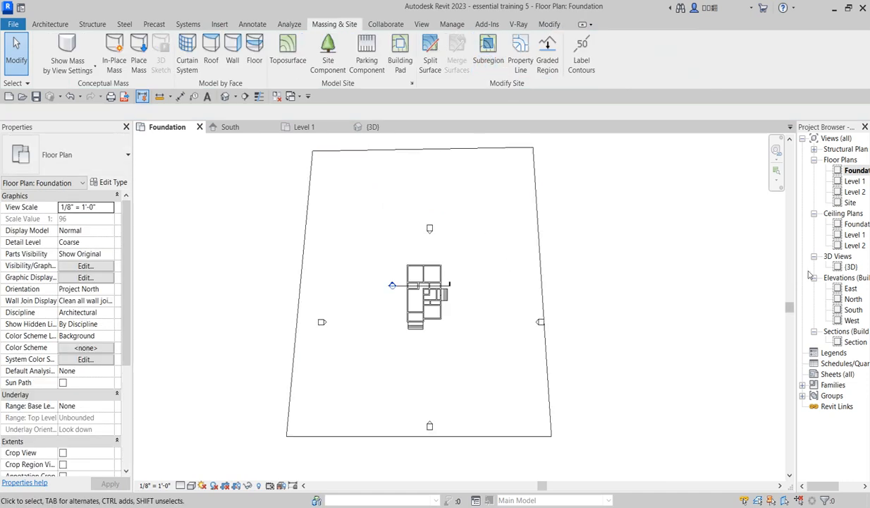
Step: View the toposurface in the 3D view and look at its material choices without assigning one
{"action": "double_click", "coordinate": [851, 265]}
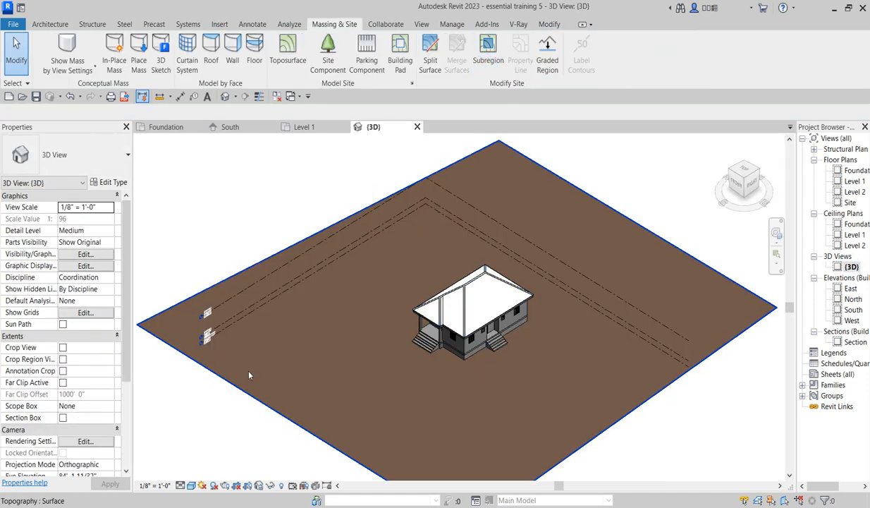
{"action": "scroll", "coordinate": [237, 401], "scroll_direction": "up", "scroll_amount": 1}
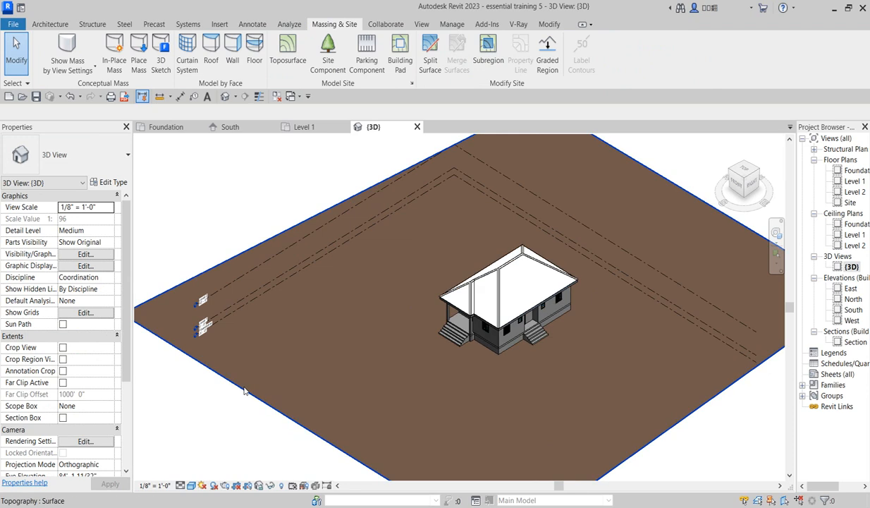
{"action": "left_click", "coordinate": [244, 390]}
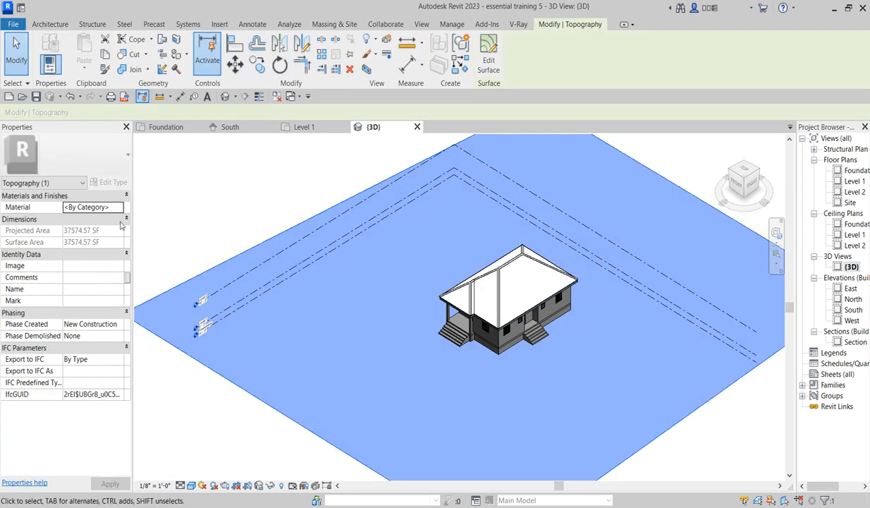
{"action": "left_click", "coordinate": [119, 208]}
{"action": "left_click", "coordinate": [119, 207]}
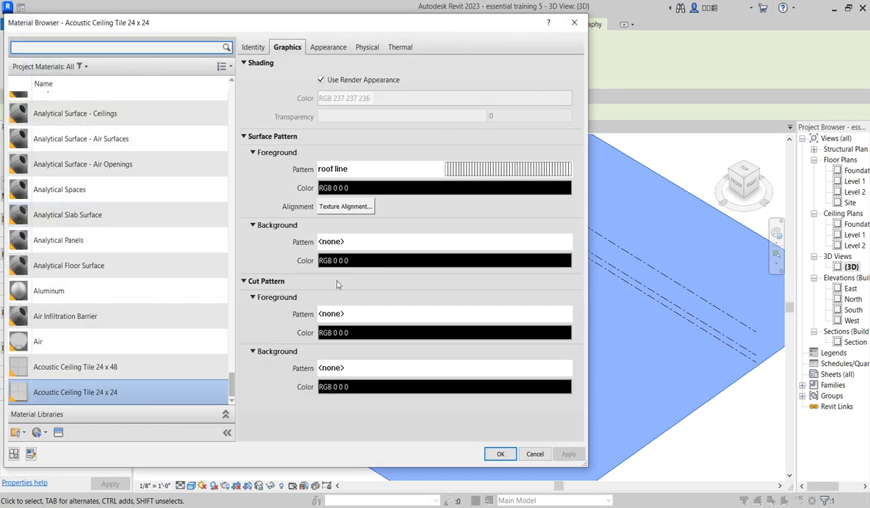
{"action": "left_click", "coordinate": [573, 22]}
{"action": "key", "text": "Escape"}
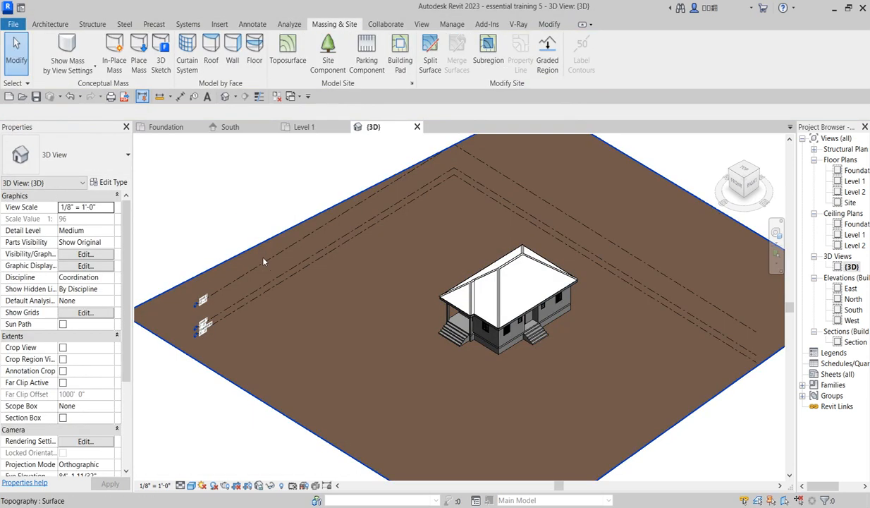
Step: Examine in 3D how the foundation walls and both entrance steps meet the toposurface around the house
{"action": "scroll", "coordinate": [365, 309], "scroll_direction": "down", "scroll_amount": 2}
{"action": "scroll", "coordinate": [386, 317], "scroll_direction": "up", "scroll_amount": 2}
{"action": "scroll", "coordinate": [386, 317], "scroll_direction": "up", "scroll_amount": 4}
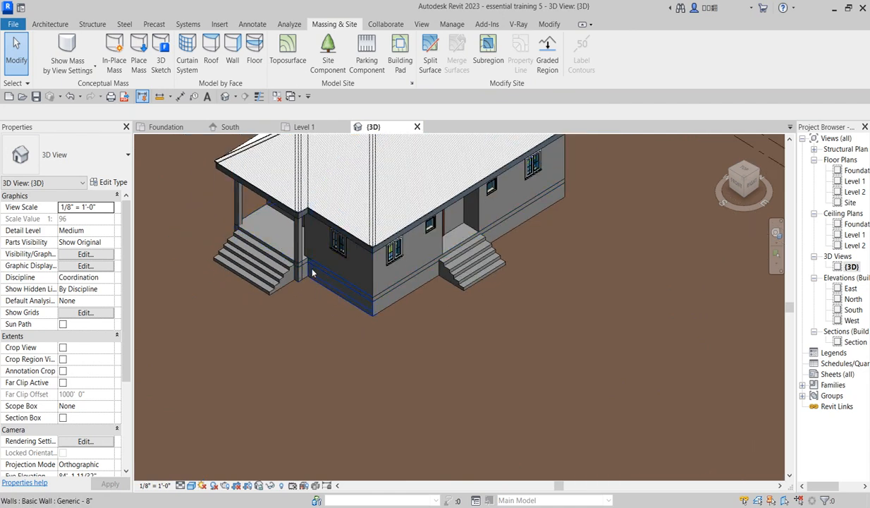
{"action": "scroll", "coordinate": [385, 284], "scroll_direction": "down", "scroll_amount": 2}
{"action": "scroll", "coordinate": [436, 225], "scroll_direction": "up", "scroll_amount": 2}
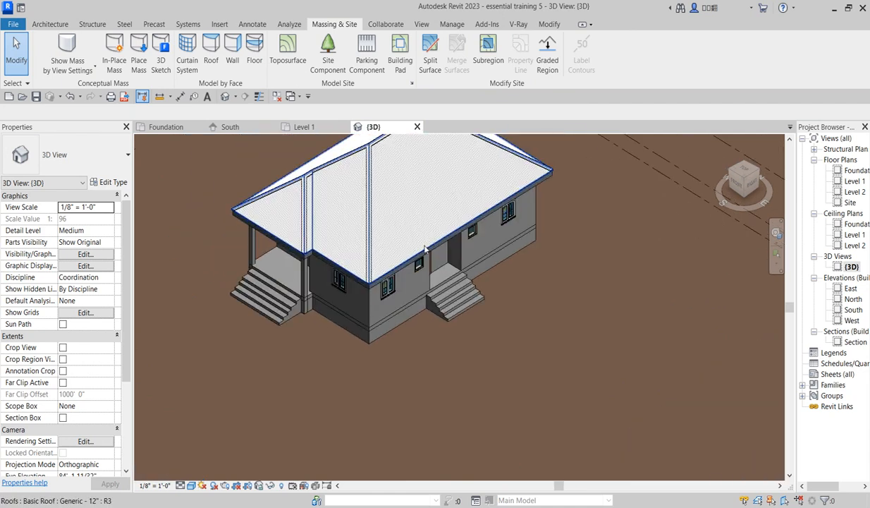
{"action": "scroll", "coordinate": [451, 280], "scroll_direction": "up", "scroll_amount": 3}
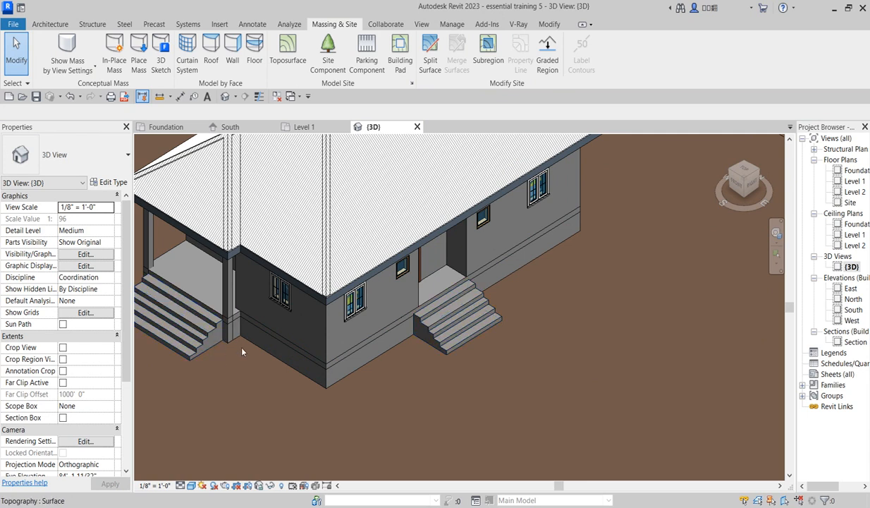
{"action": "scroll", "coordinate": [233, 335], "scroll_direction": "up", "scroll_amount": 3}
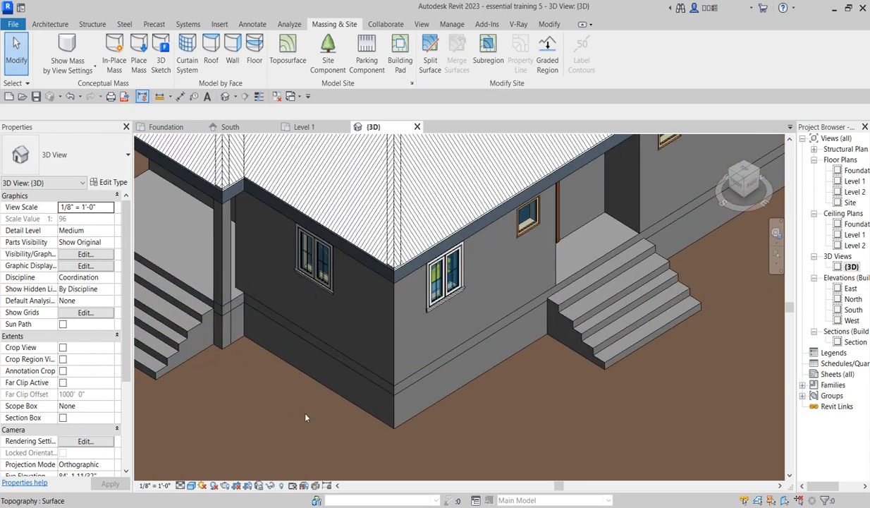
{"action": "scroll", "coordinate": [482, 343], "scroll_direction": "down", "scroll_amount": 5}
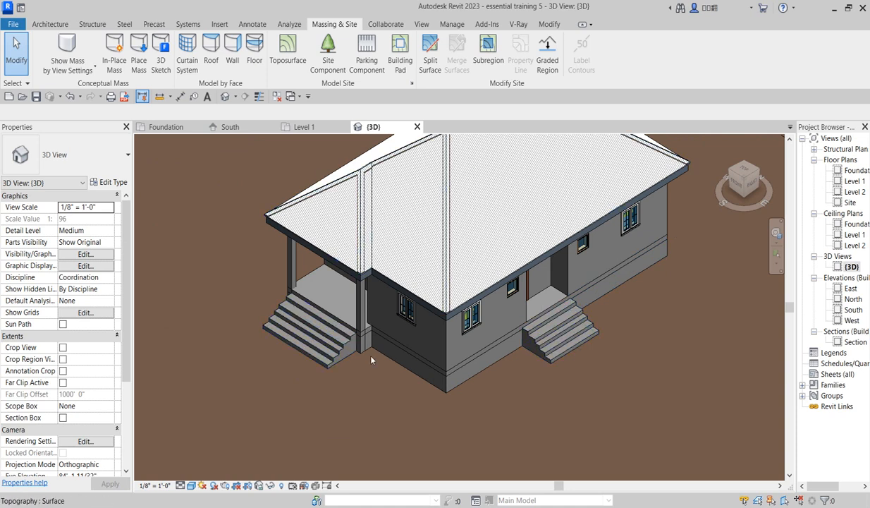
{"action": "scroll", "coordinate": [356, 345], "scroll_direction": "up", "scroll_amount": 2}
{"action": "scroll", "coordinate": [362, 344], "scroll_direction": "up", "scroll_amount": 1}
{"action": "scroll", "coordinate": [555, 402], "scroll_direction": "down", "scroll_amount": 3}
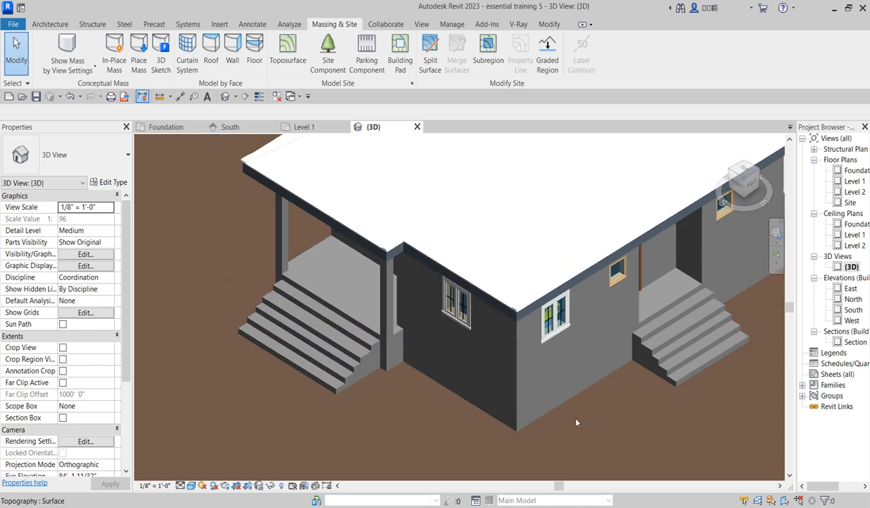
{"action": "scroll", "coordinate": [555, 398], "scroll_direction": "up", "scroll_amount": 2}
{"action": "scroll", "coordinate": [554, 372], "scroll_direction": "down", "scroll_amount": 4}
{"action": "scroll", "coordinate": [437, 374], "scroll_direction": "up", "scroll_amount": 4}
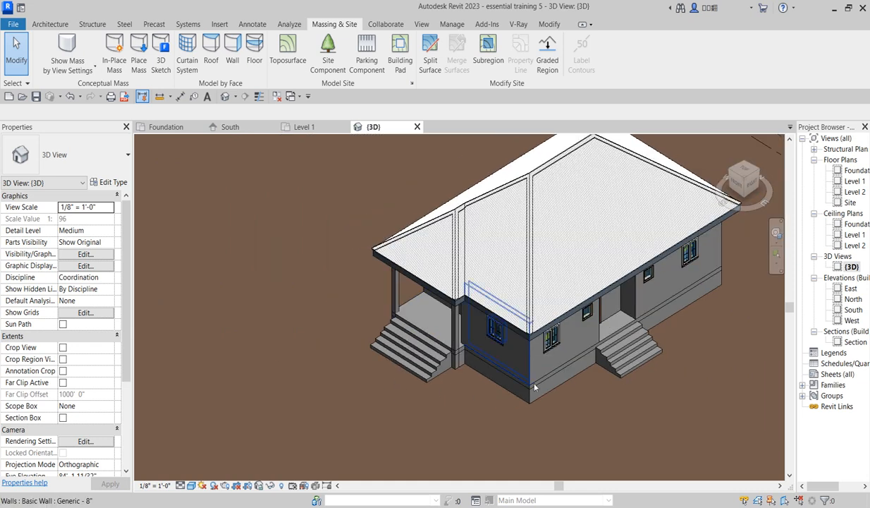
Step: Create an in-place component of category Site named "pot" in the Foundation floor plan
{"action": "scroll", "coordinate": [442, 371], "scroll_direction": "down", "scroll_amount": 2}
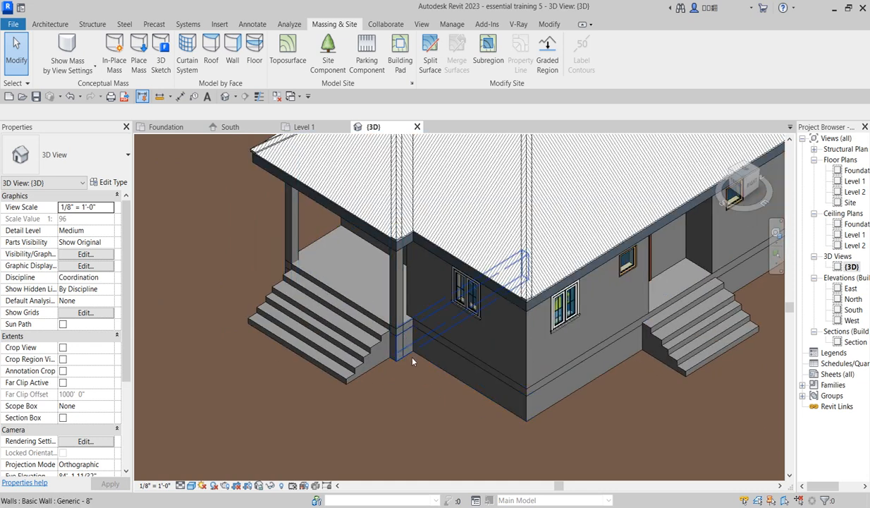
{"action": "scroll", "coordinate": [397, 344], "scroll_direction": "down", "scroll_amount": 2}
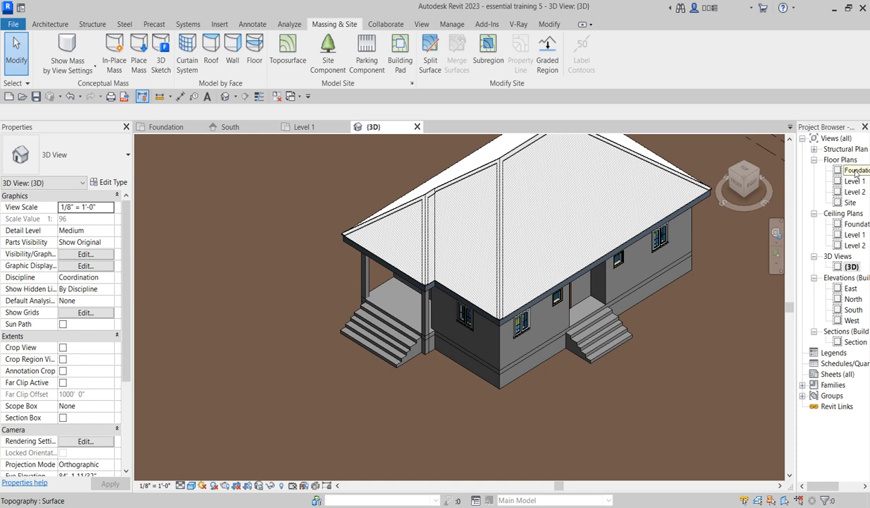
{"action": "double_click", "coordinate": [855, 171]}
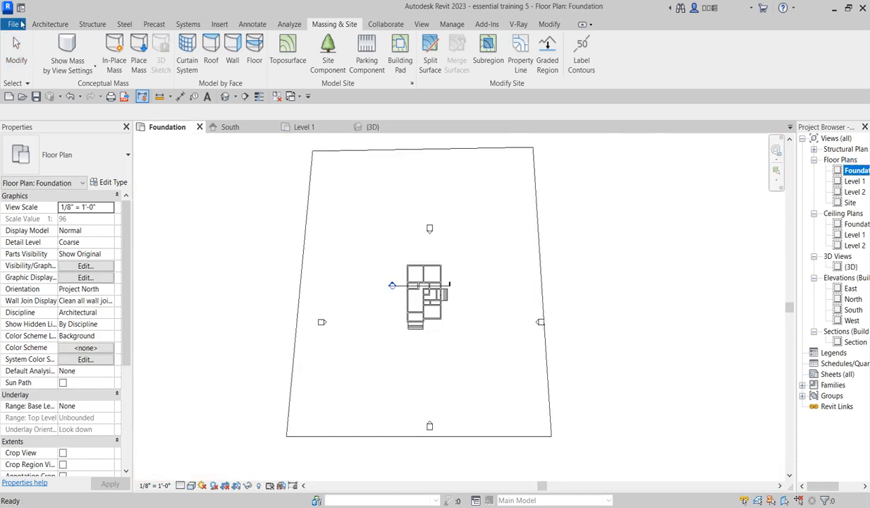
{"action": "left_click", "coordinate": [48, 24]}
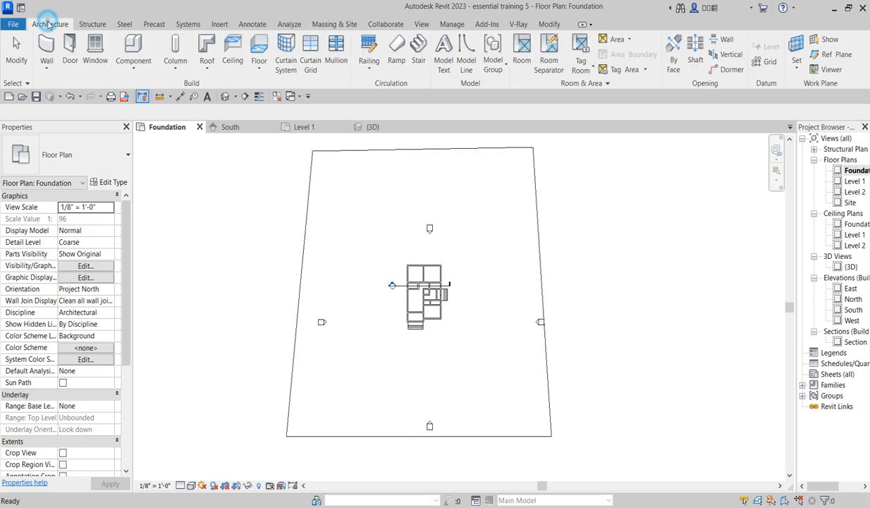
{"action": "left_click", "coordinate": [133, 67]}
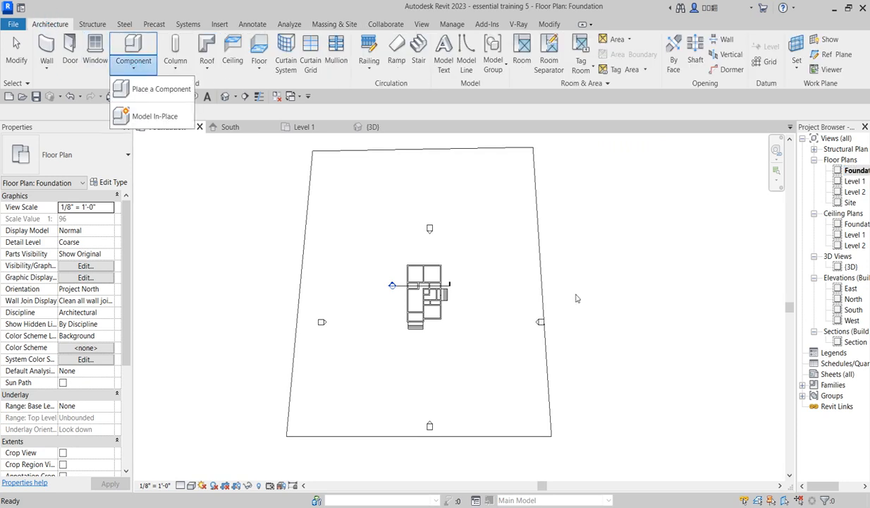
{"action": "left_click", "coordinate": [159, 116]}
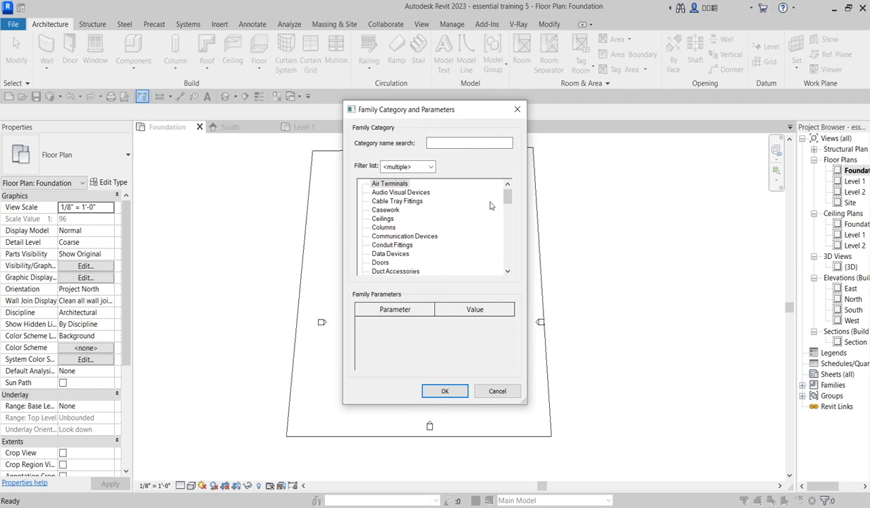
{"action": "left_click_drag", "start_coordinate": [507, 199], "coordinate": [492, 255]}
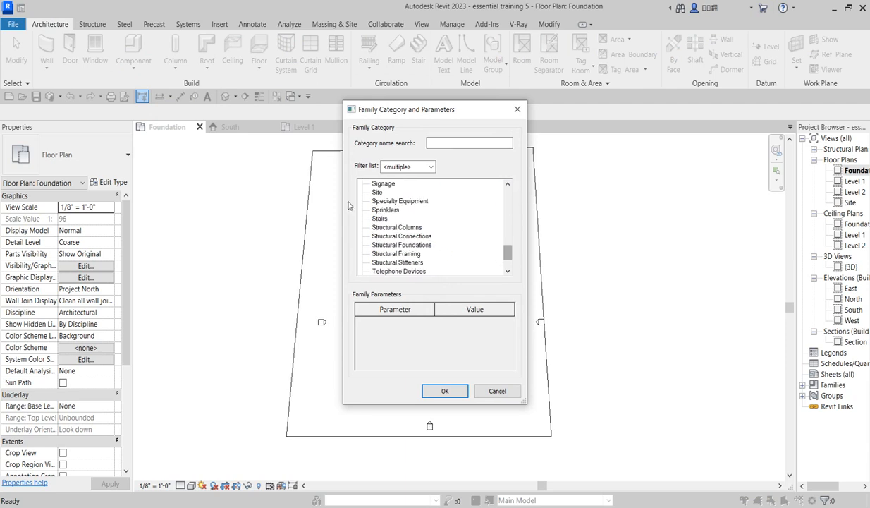
{"action": "left_click", "coordinate": [379, 192]}
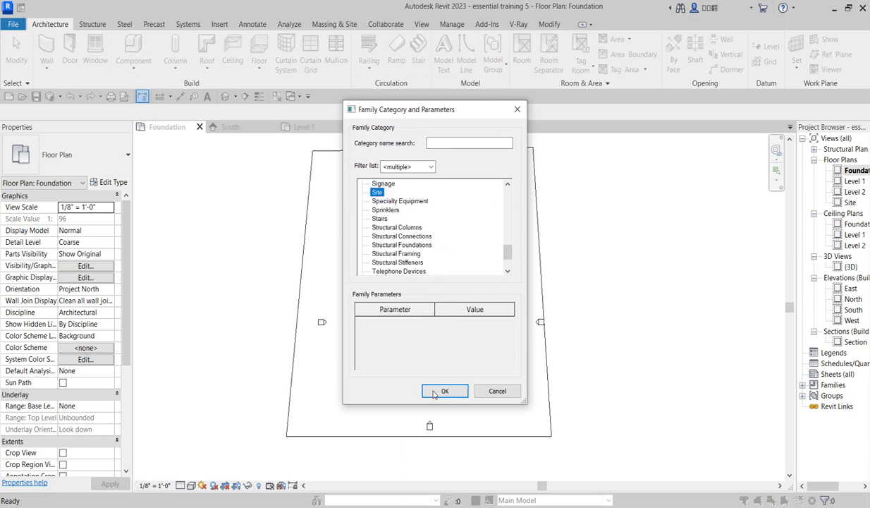
{"action": "left_click", "coordinate": [433, 392]}
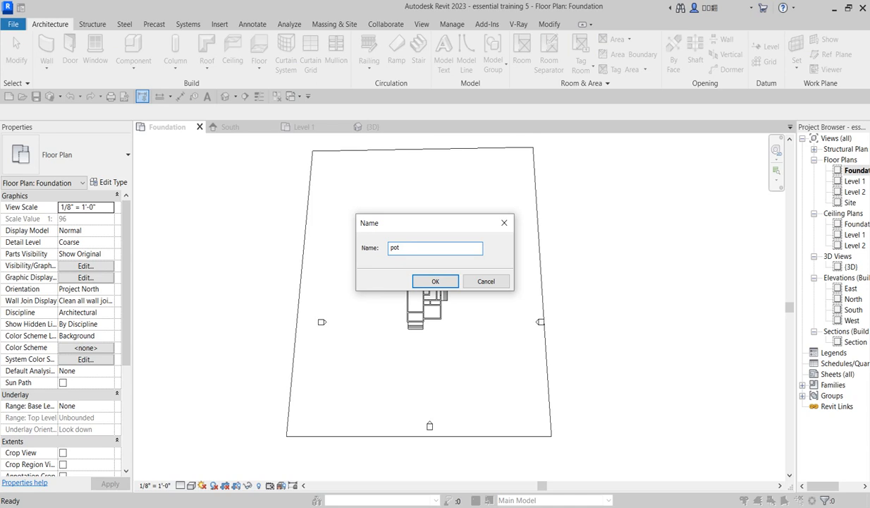
{"action": "left_click", "coordinate": [438, 282]}
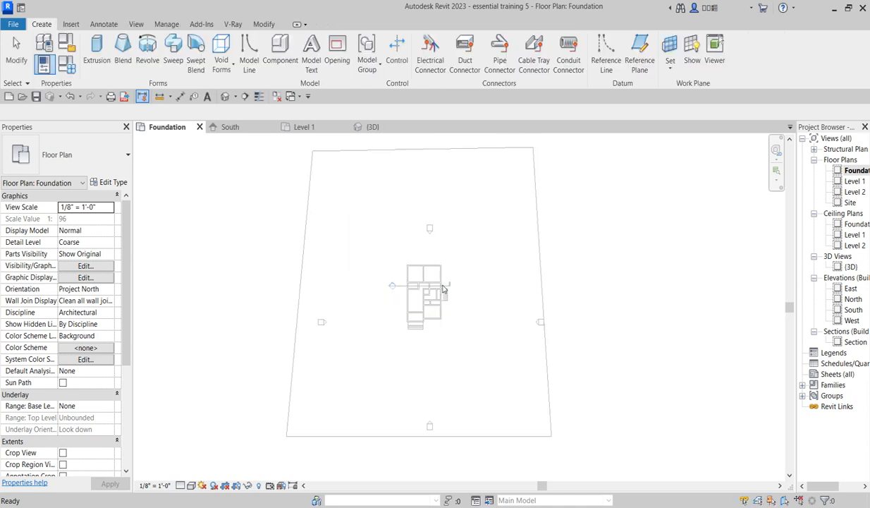
Step: Begin an extrusion and pick the outer edges of the foundation walls as its sketch lines, including the stepped front corner
{"action": "left_click", "coordinate": [96, 49]}
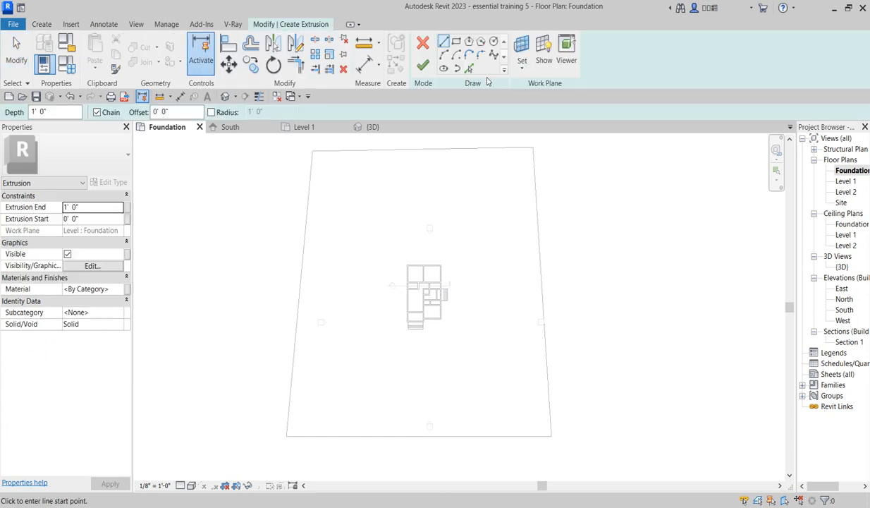
{"action": "left_click", "coordinate": [469, 69]}
{"action": "scroll", "coordinate": [392, 288], "scroll_direction": "up", "scroll_amount": 5}
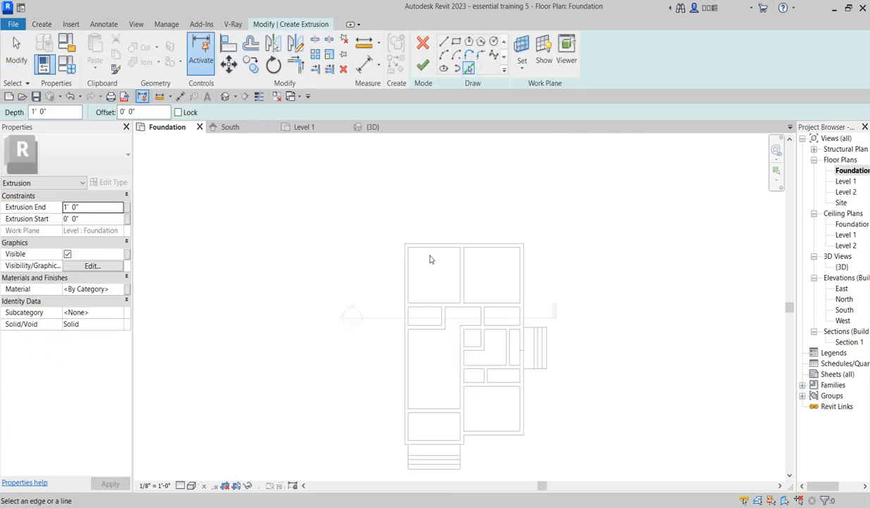
{"action": "left_click", "coordinate": [400, 258]}
{"action": "scroll", "coordinate": [430, 442], "scroll_direction": "up", "scroll_amount": 2}
{"action": "left_click", "coordinate": [432, 448]}
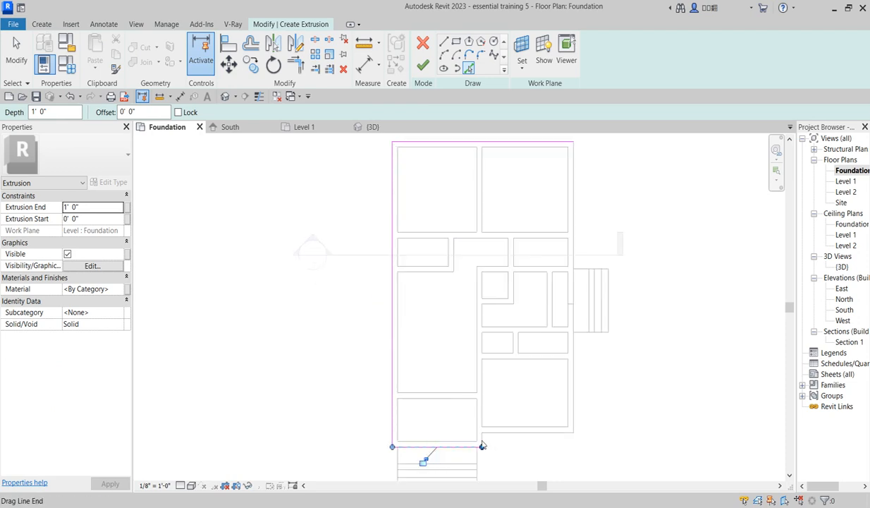
{"action": "scroll", "coordinate": [484, 444], "scroll_direction": "up", "scroll_amount": 2}
{"action": "left_click", "coordinate": [487, 433]}
{"action": "left_click", "coordinate": [561, 426]}
{"action": "left_click", "coordinate": [664, 360]}
{"action": "scroll", "coordinate": [487, 444], "scroll_direction": "down", "scroll_amount": 3}
{"action": "left_click", "coordinate": [486, 445]}
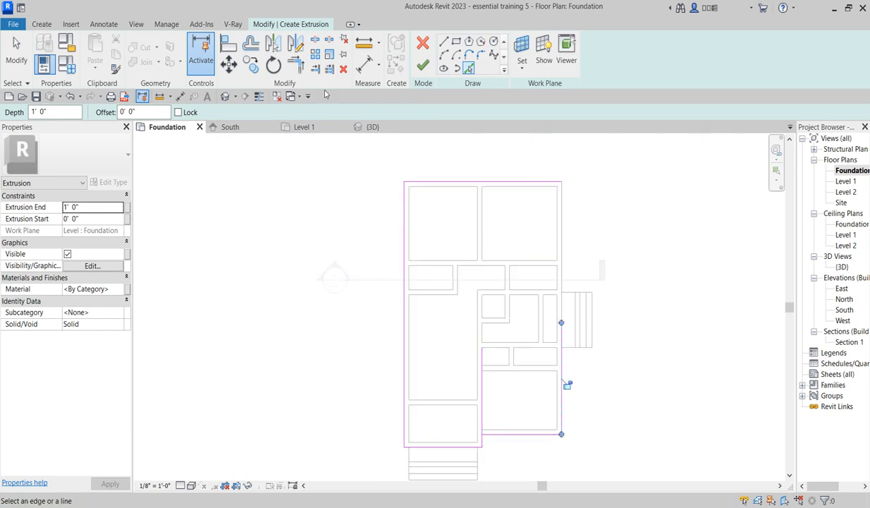
Step: Trim and extend the picked sketch lines at their corners into one closed loop around the foundation
{"action": "left_click", "coordinate": [296, 66]}
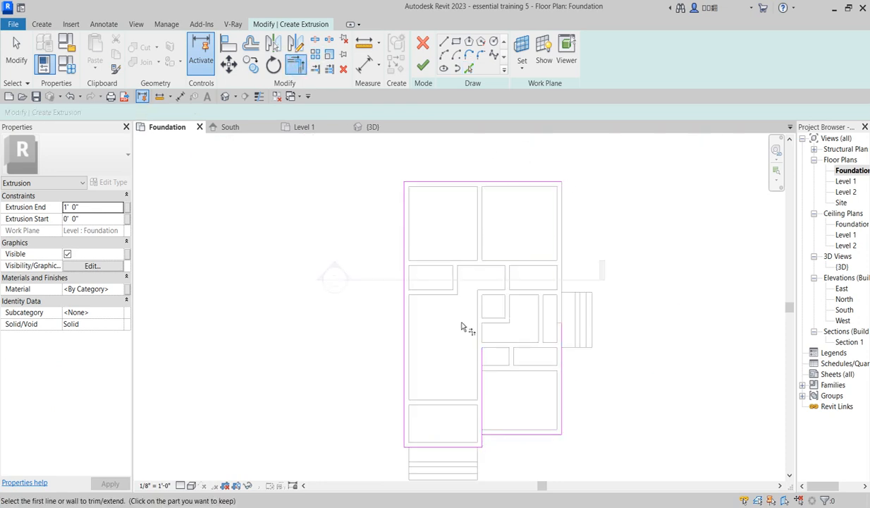
{"action": "left_click", "coordinate": [521, 429]}
{"action": "scroll", "coordinate": [488, 437], "scroll_direction": "up", "scroll_amount": 2}
{"action": "left_click", "coordinate": [486, 440]}
{"action": "scroll", "coordinate": [553, 430], "scroll_direction": "down", "scroll_amount": 4}
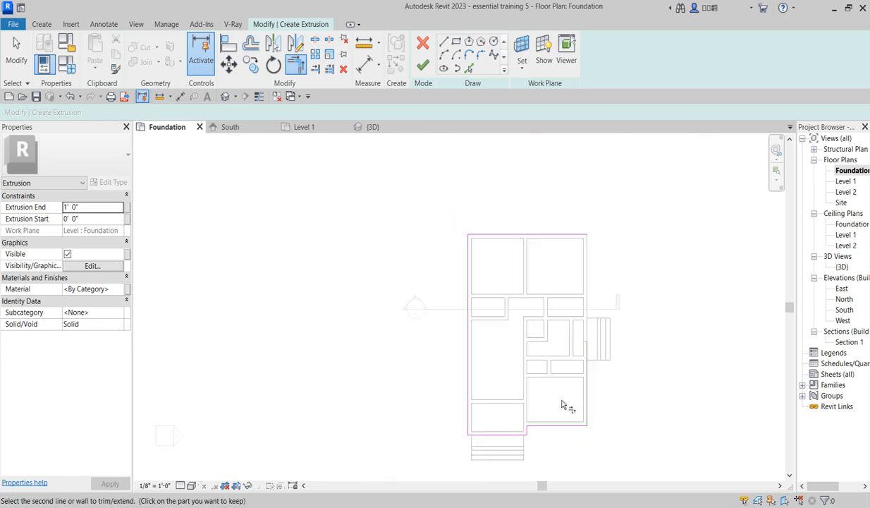
{"action": "left_click", "coordinate": [557, 236]}
{"action": "scroll", "coordinate": [462, 449], "scroll_direction": "up", "scroll_amount": 1}
{"action": "scroll", "coordinate": [416, 367], "scroll_direction": "down", "scroll_amount": 2}
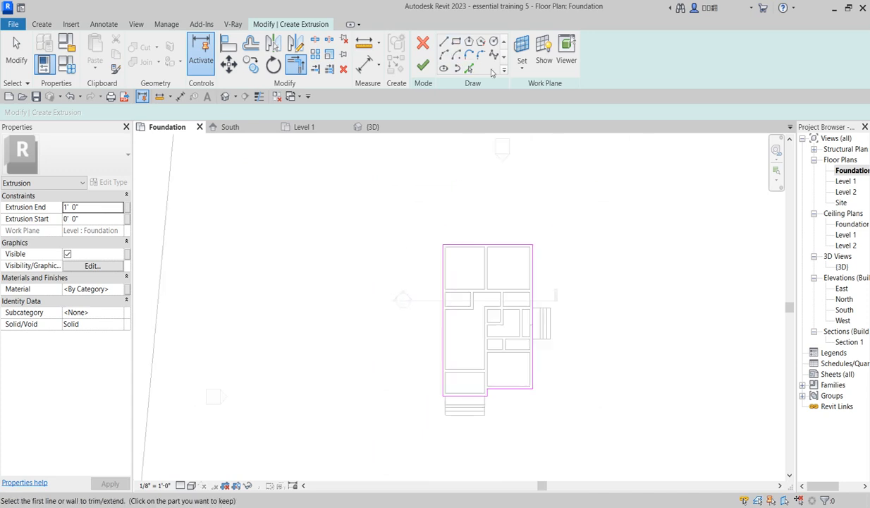
Step: Offset copies of all the loop's sketch lines outward by 1' 5"
{"action": "left_click", "coordinate": [250, 44]}
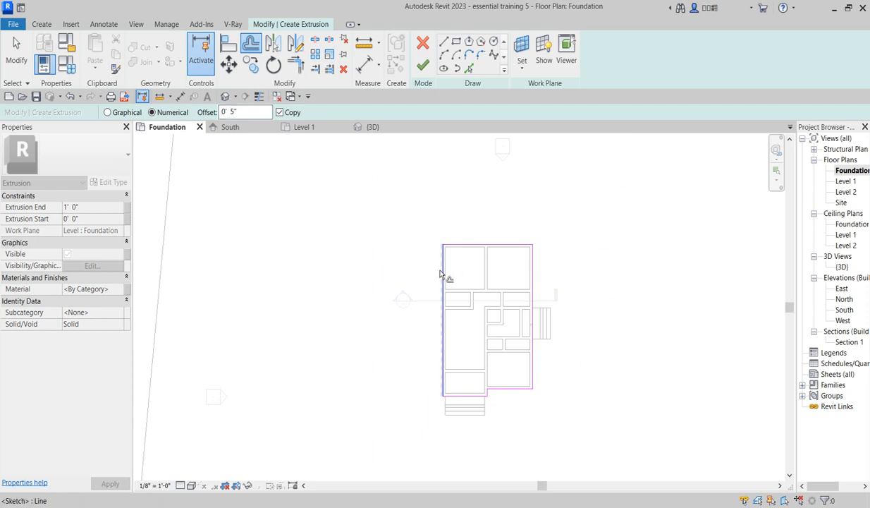
{"action": "double_click", "coordinate": [232, 112]}
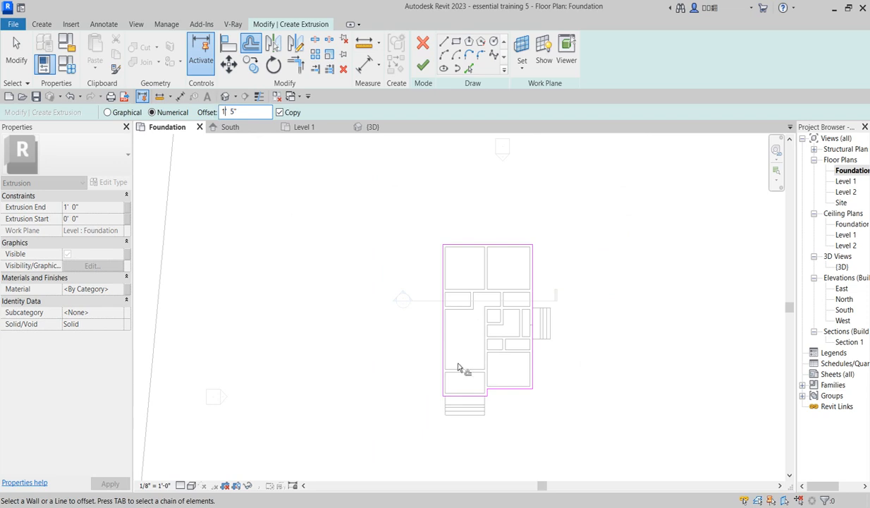
{"action": "left_click", "coordinate": [442, 329]}
{"action": "scroll", "coordinate": [420, 270], "scroll_direction": "up", "scroll_amount": 1}
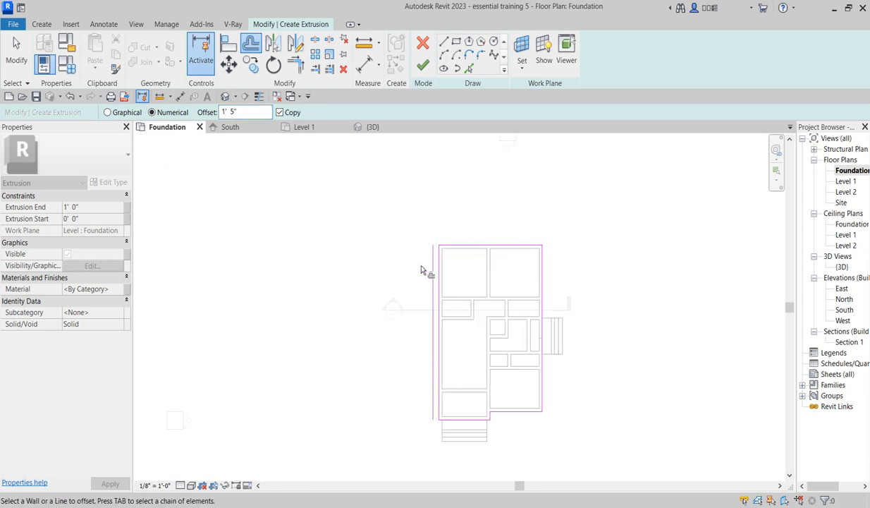
{"action": "left_click", "coordinate": [471, 243]}
{"action": "left_click", "coordinate": [536, 259]}
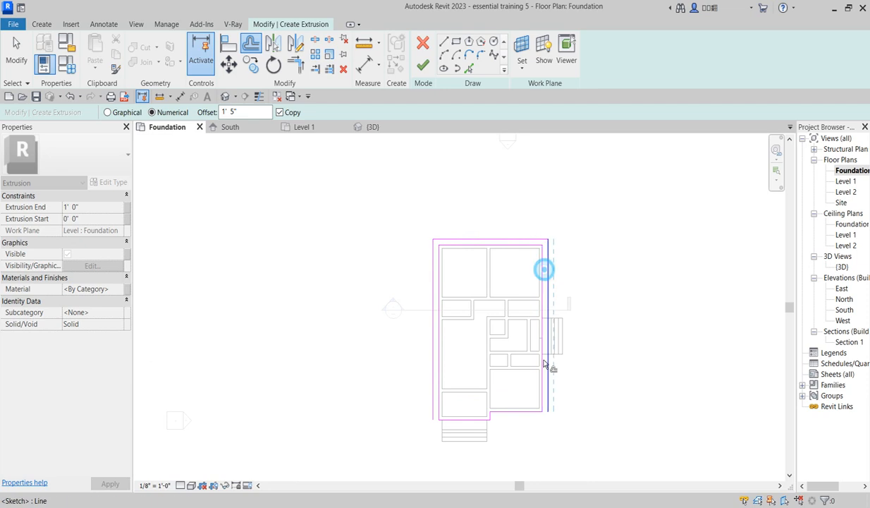
{"action": "scroll", "coordinate": [530, 429], "scroll_direction": "up", "scroll_amount": 2}
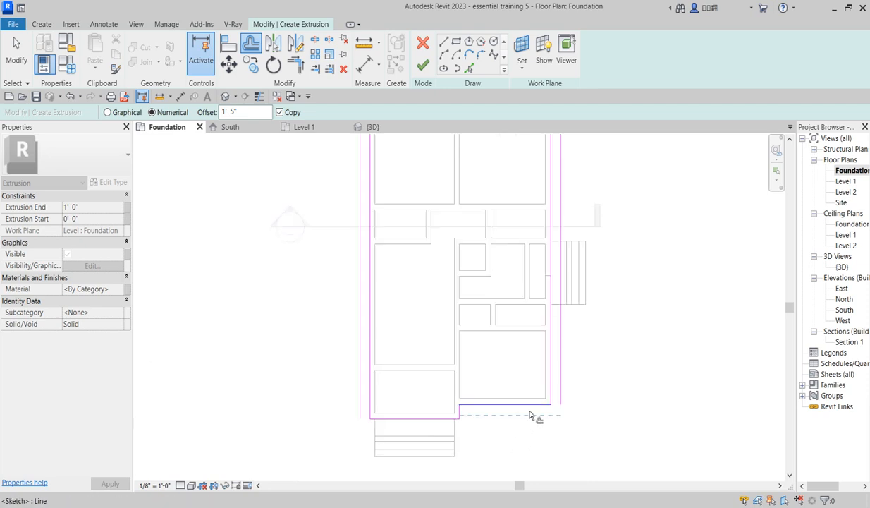
{"action": "left_click", "coordinate": [444, 420]}
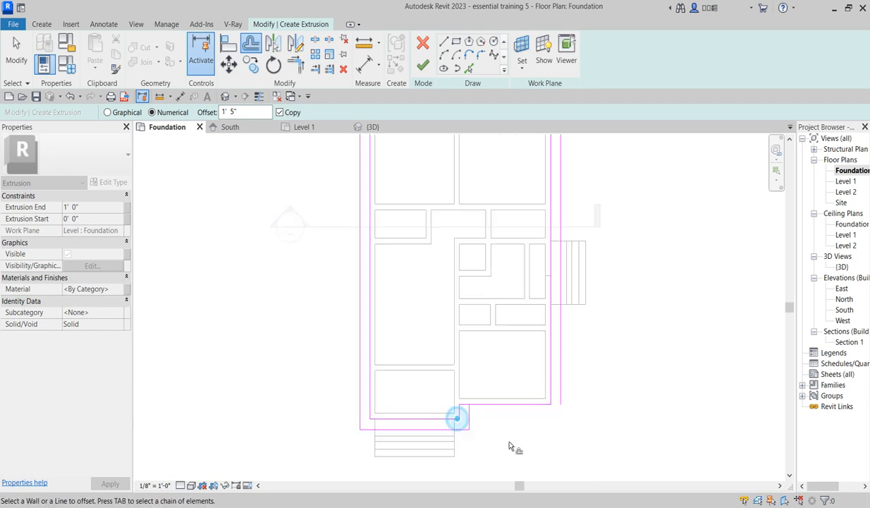
{"action": "left_click", "coordinate": [503, 411]}
Step: Trim the remaining corners of the outer loop and finish the sketch as a 1' 0" deep ring extrusion
{"action": "key", "text": "t"}
{"action": "key", "text": "r"}
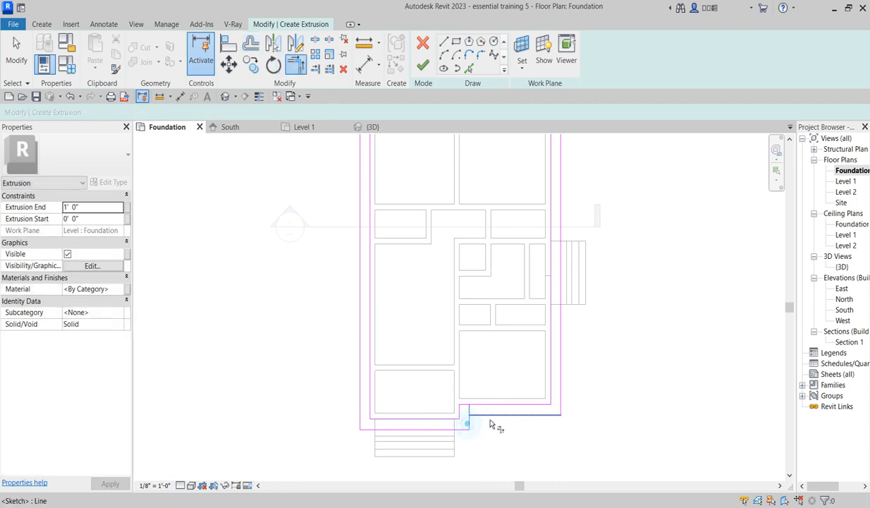
{"action": "scroll", "coordinate": [585, 376], "scroll_direction": "down", "scroll_amount": 3}
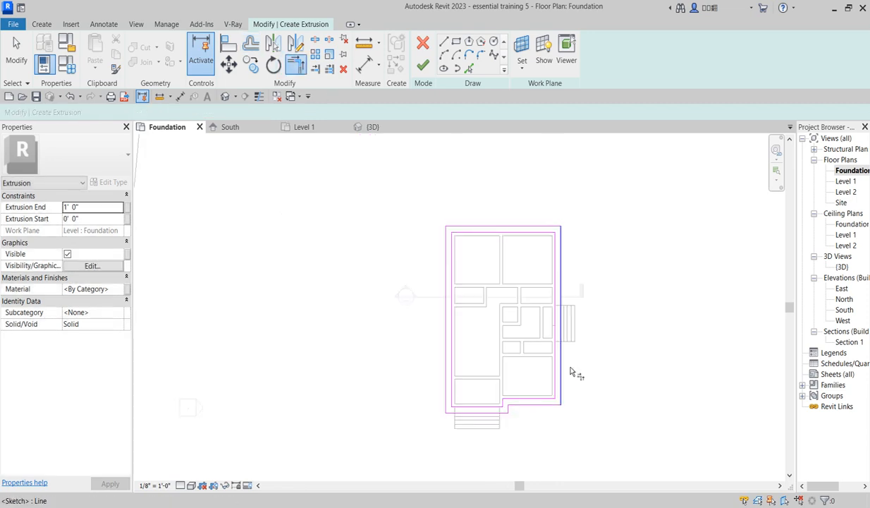
{"action": "left_click", "coordinate": [424, 64]}
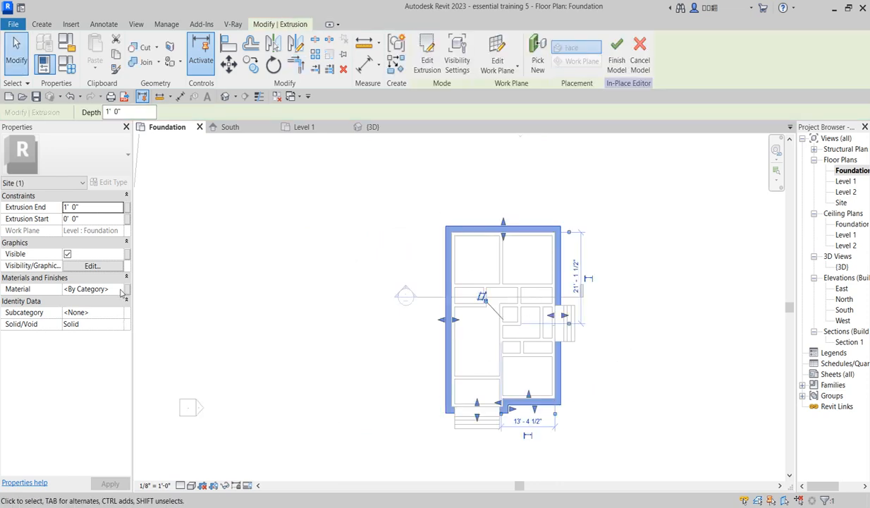
{"action": "scroll", "coordinate": [462, 337], "scroll_direction": "up", "scroll_amount": 1}
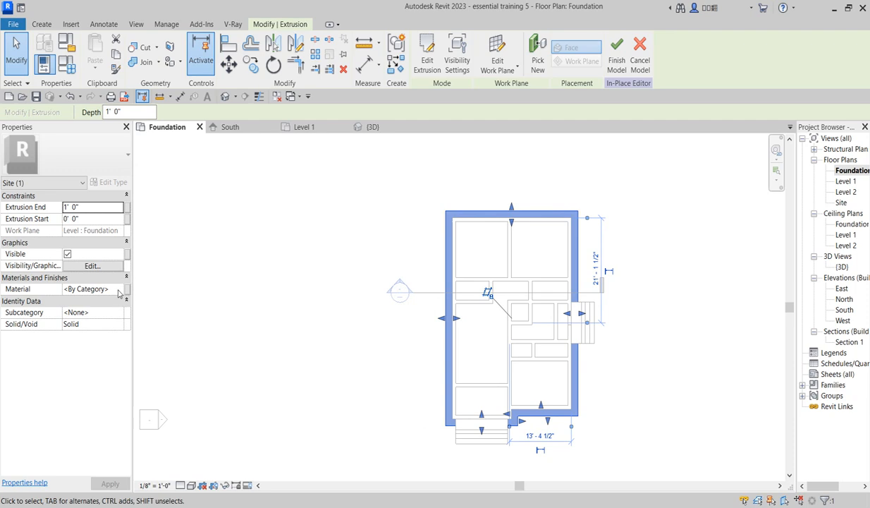
{"action": "left_click", "coordinate": [250, 63]}
{"action": "scroll", "coordinate": [452, 215], "scroll_direction": "up", "scroll_amount": 2}
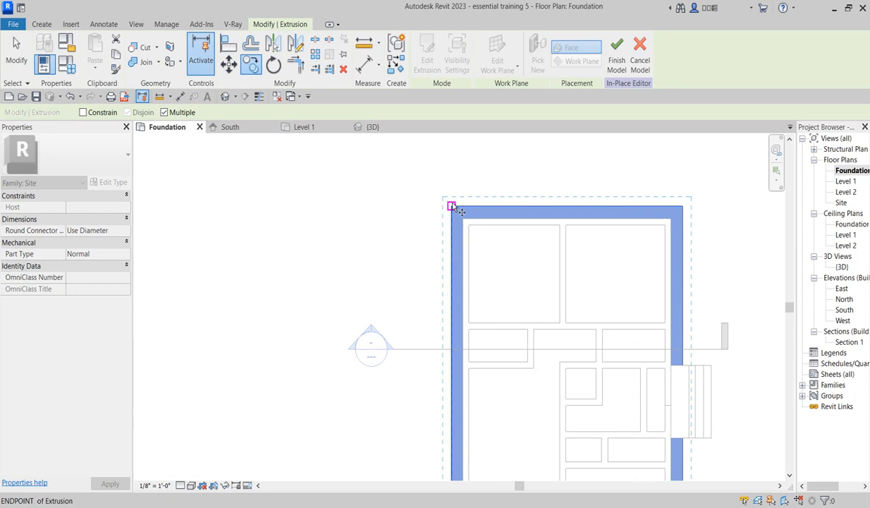
{"action": "left_click", "coordinate": [452, 206]}
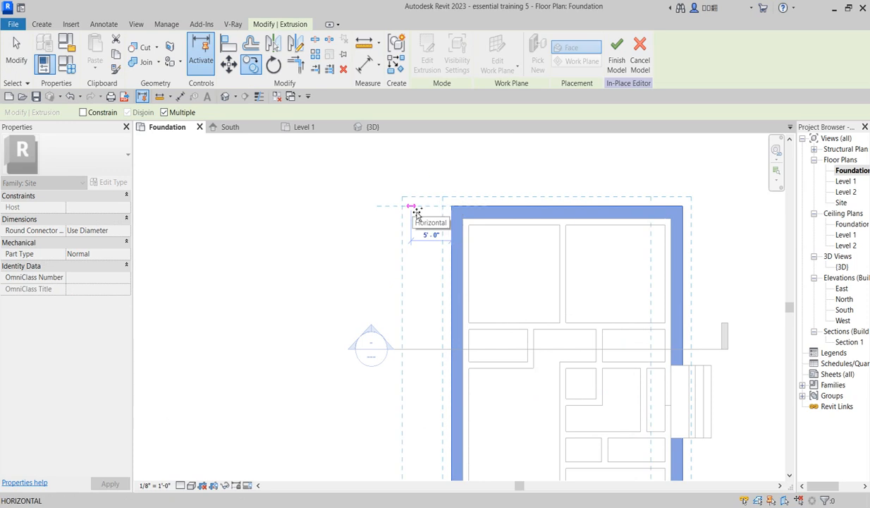
{"action": "type", "text": "1"}
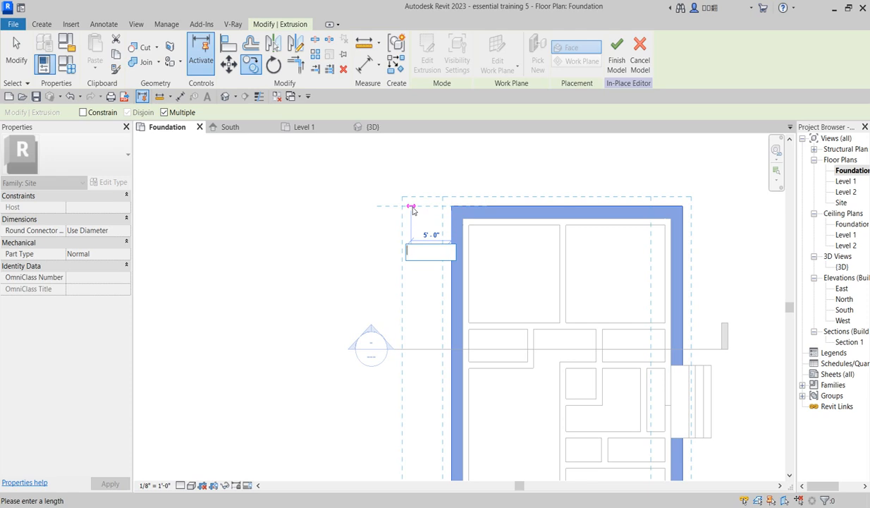
{"action": "key", "text": "Escape"}
{"action": "key", "text": "Escape"}
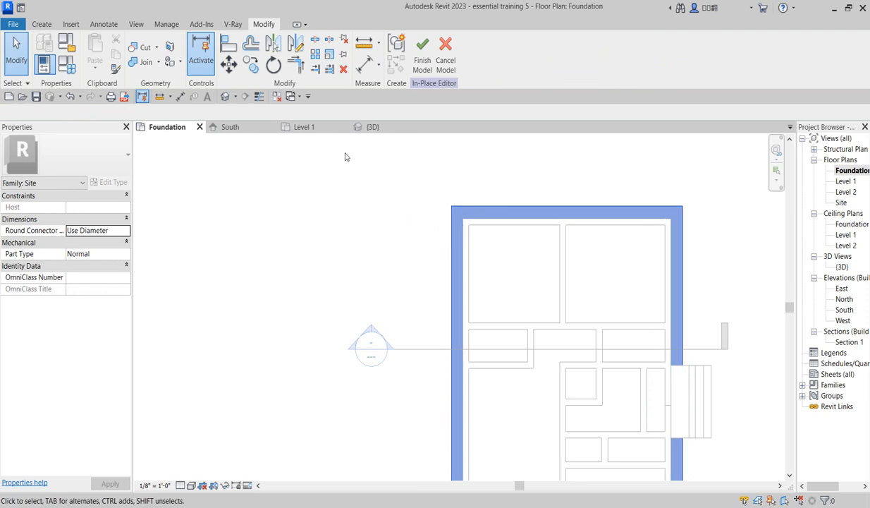
{"action": "left_click", "coordinate": [251, 64]}
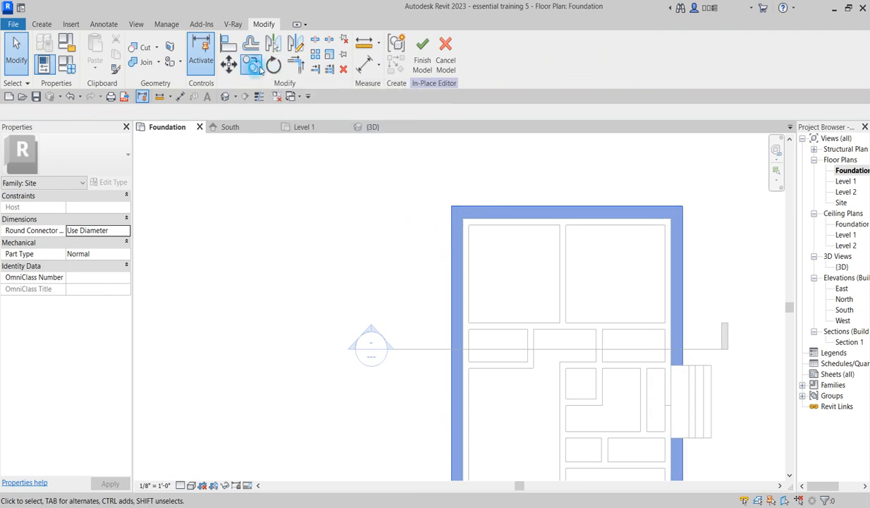
{"action": "left_click", "coordinate": [451, 214]}
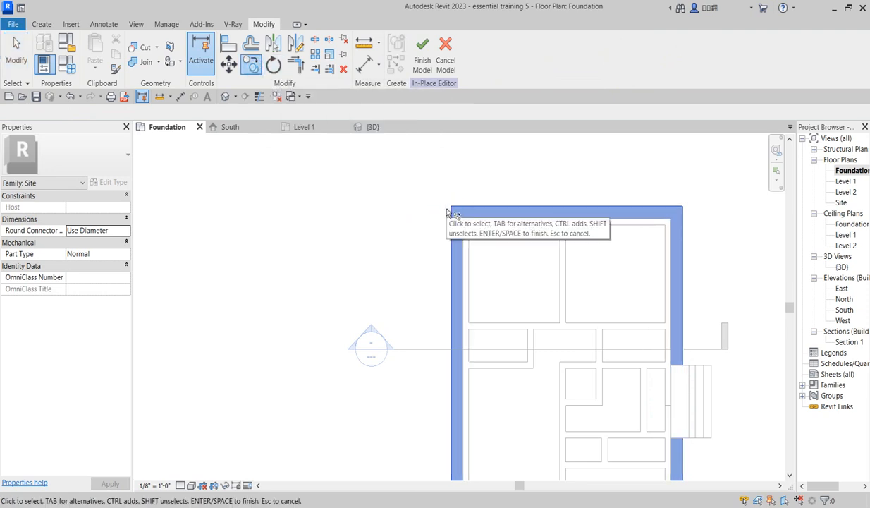
{"action": "key", "text": "Escape"}
Step: Copy the ring extrusion outward from its rear corner, placing the duplicate beside the original
{"action": "left_click", "coordinate": [453, 220]}
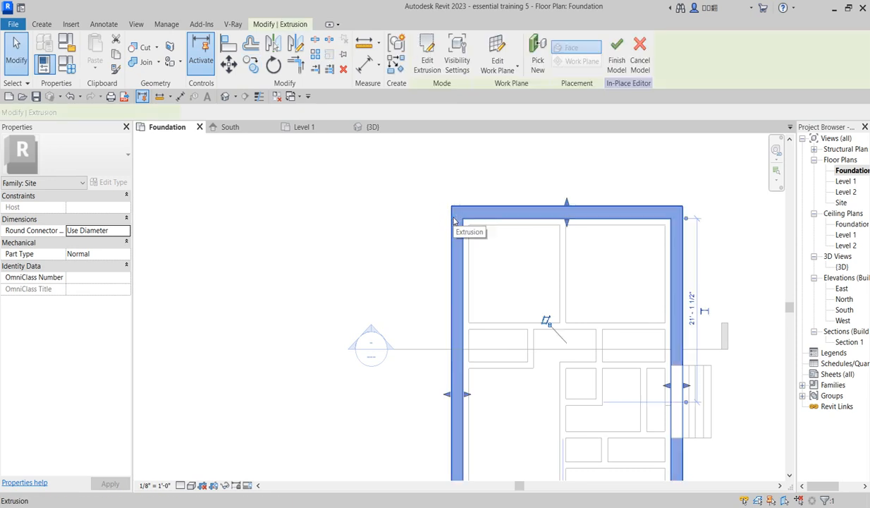
{"action": "left_click", "coordinate": [254, 68]}
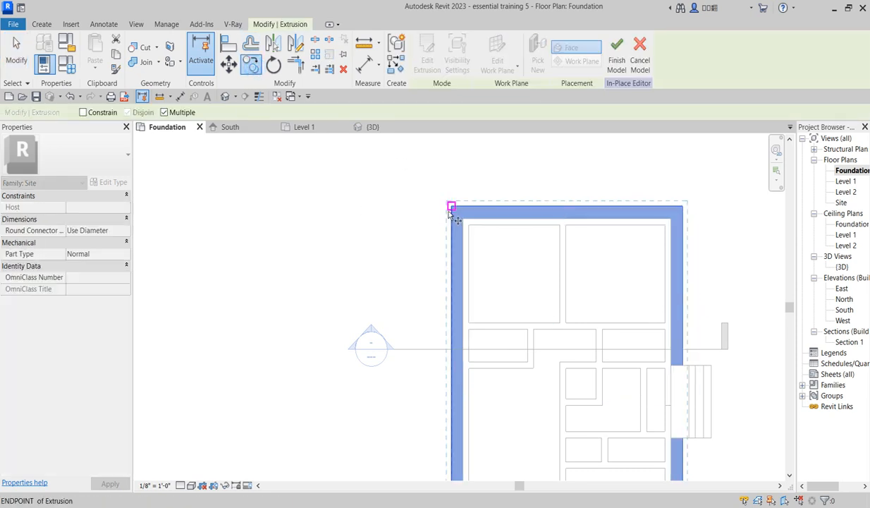
{"action": "left_click", "coordinate": [451, 206]}
{"action": "scroll", "coordinate": [409, 206], "scroll_direction": "up", "scroll_amount": 2}
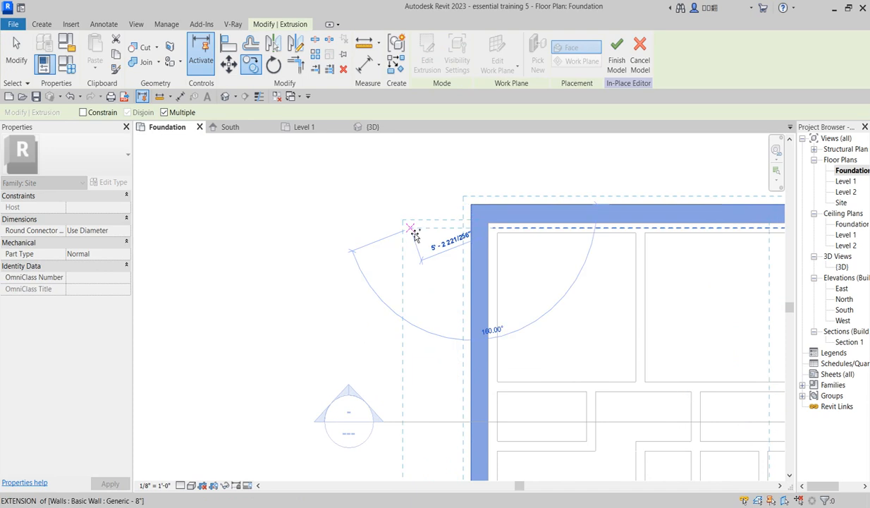
{"action": "left_click", "coordinate": [399, 205]}
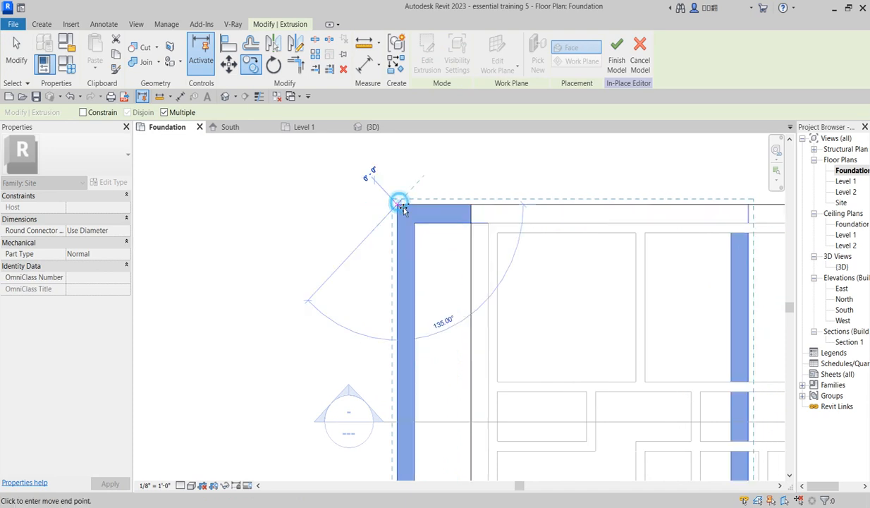
{"action": "left_click", "coordinate": [399, 209]}
{"action": "scroll", "coordinate": [346, 267], "scroll_direction": "down", "scroll_amount": 3}
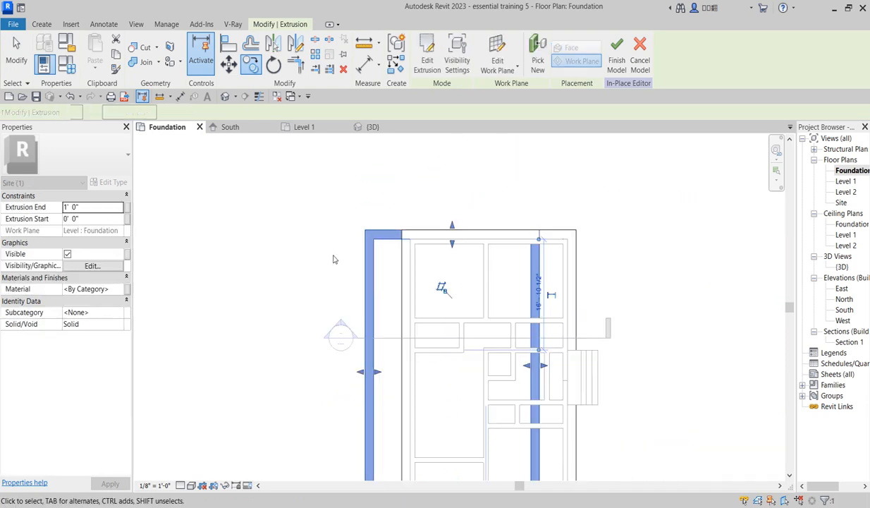
{"action": "scroll", "coordinate": [346, 267], "scroll_direction": "up", "scroll_amount": 2}
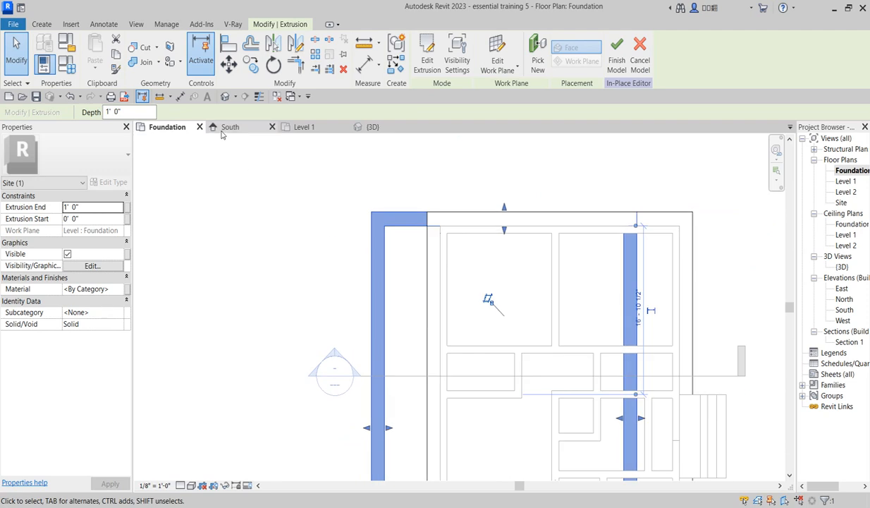
Step: Move the duplicate ring by its corner points until it lies exactly over the original ring
{"action": "left_click", "coordinate": [229, 64]}
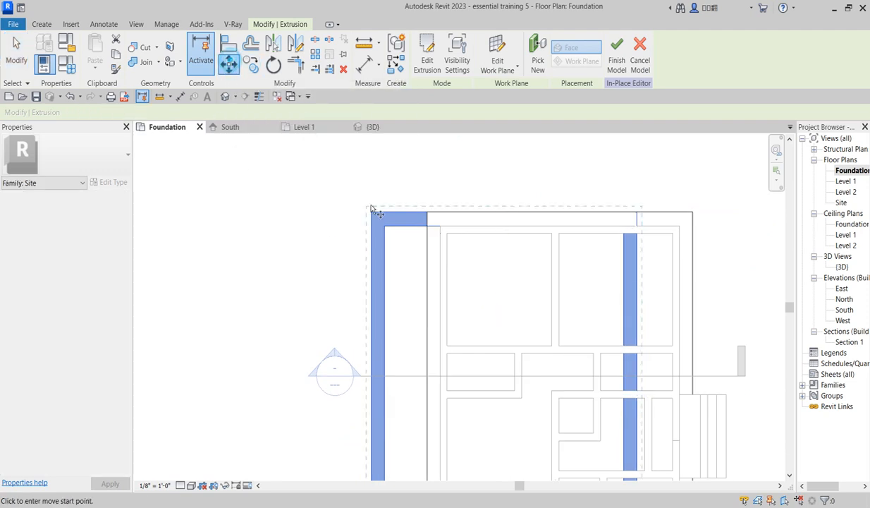
{"action": "left_click", "coordinate": [385, 226]}
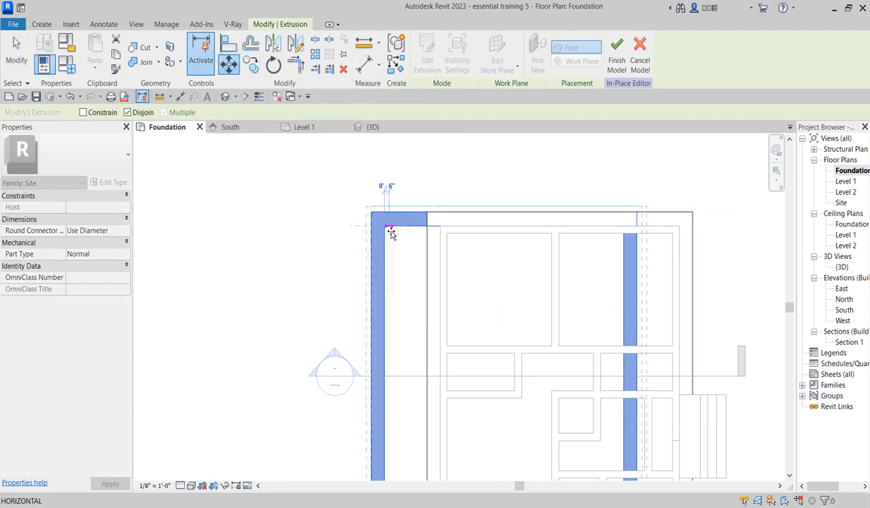
{"action": "left_click", "coordinate": [426, 226]}
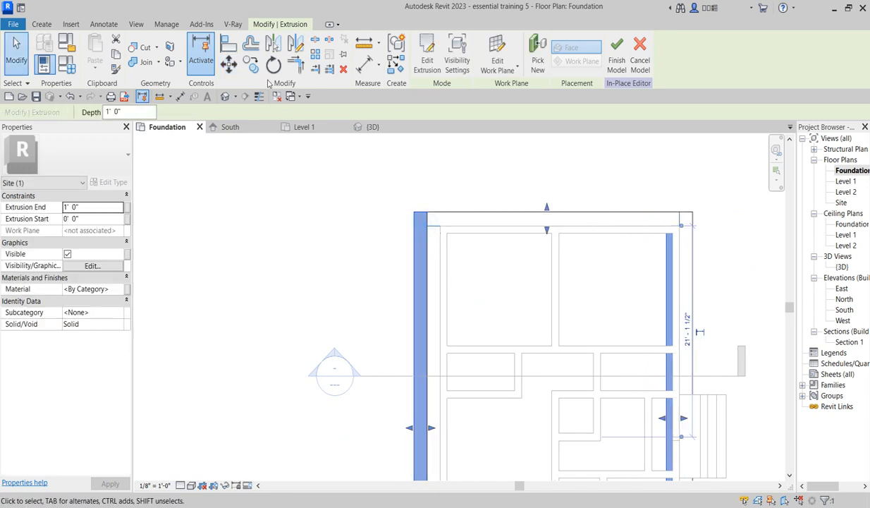
{"action": "left_click", "coordinate": [229, 63]}
{"action": "scroll", "coordinate": [423, 217], "scroll_direction": "up", "scroll_amount": 2}
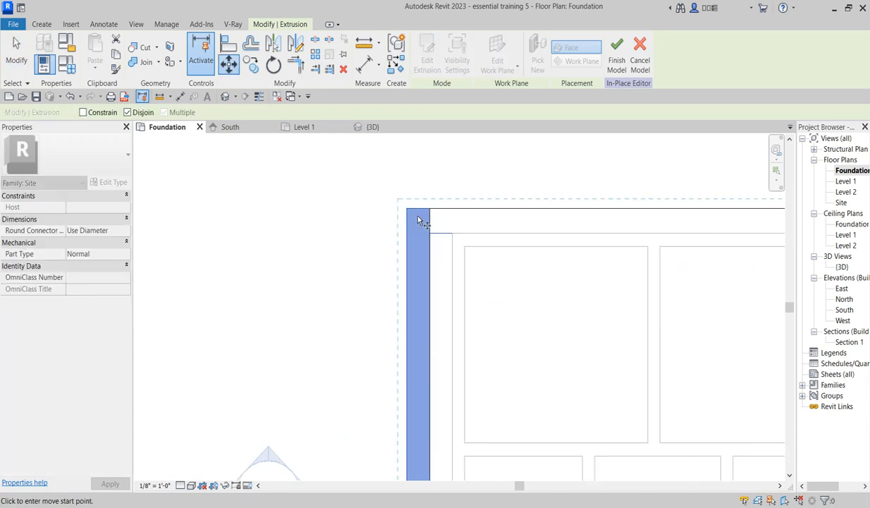
{"action": "left_click", "coordinate": [407, 209]}
{"action": "left_click", "coordinate": [428, 208]}
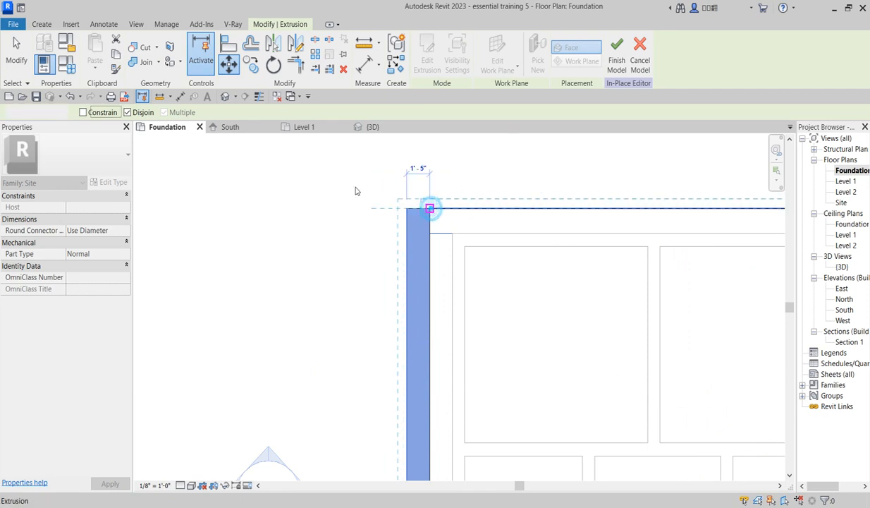
{"action": "scroll", "coordinate": [350, 189], "scroll_direction": "down", "scroll_amount": 4}
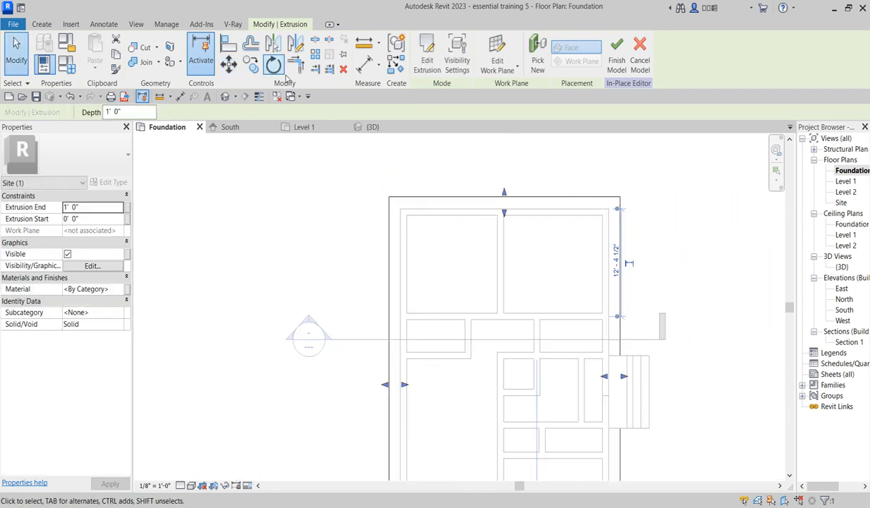
Step: Edit the duplicate ring's sketch and offset its rear and side outer lines outward by 0' 3" without keeping copies
{"action": "left_click", "coordinate": [426, 57]}
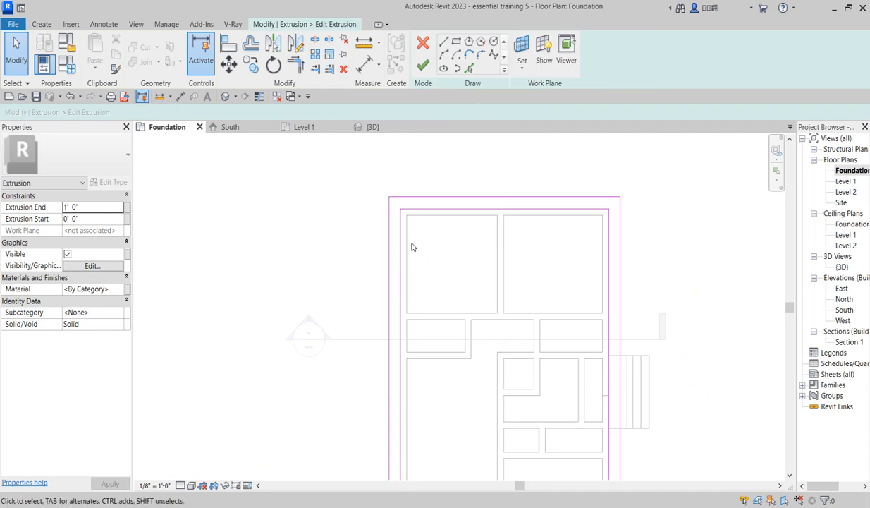
{"action": "scroll", "coordinate": [395, 209], "scroll_direction": "up", "scroll_amount": 2}
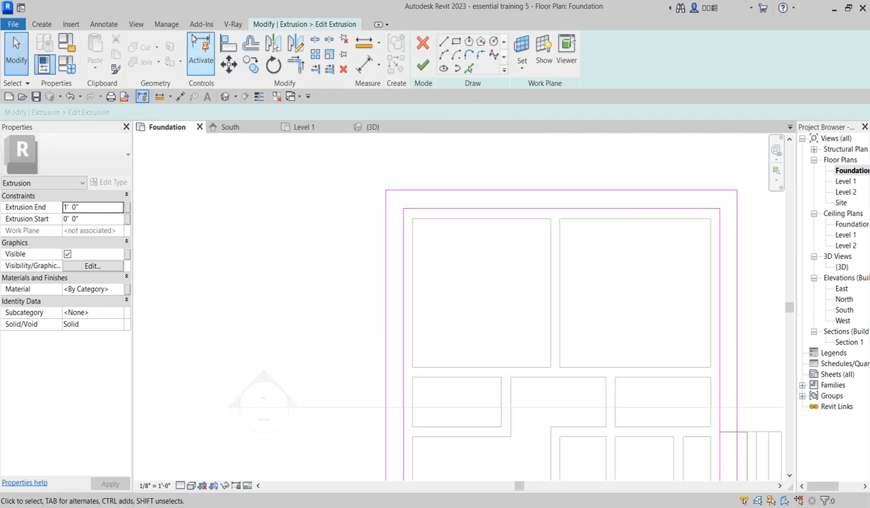
{"action": "left_click", "coordinate": [251, 43]}
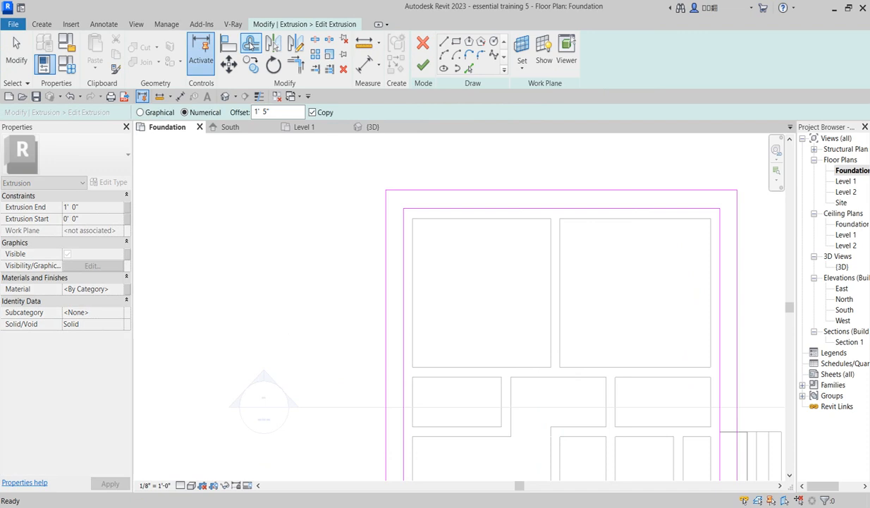
{"action": "double_click", "coordinate": [258, 113]}
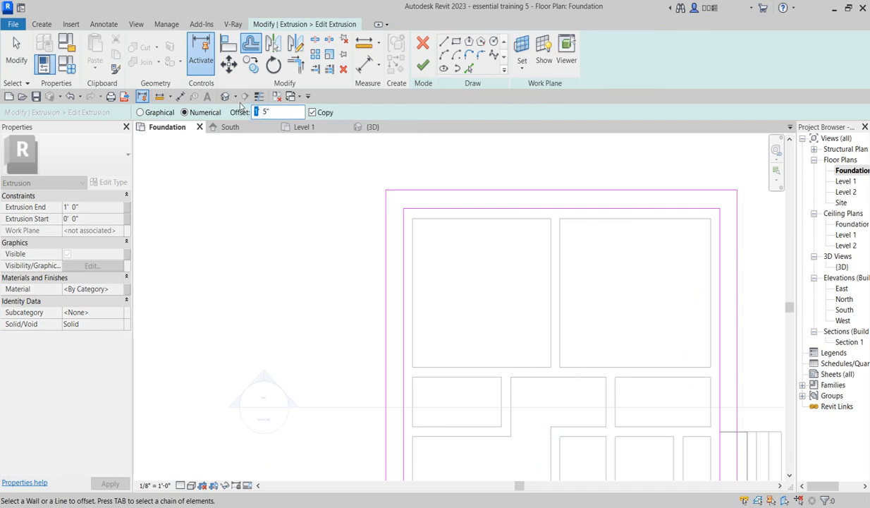
{"action": "type", "text": "0"}
{"action": "double_click", "coordinate": [266, 112]}
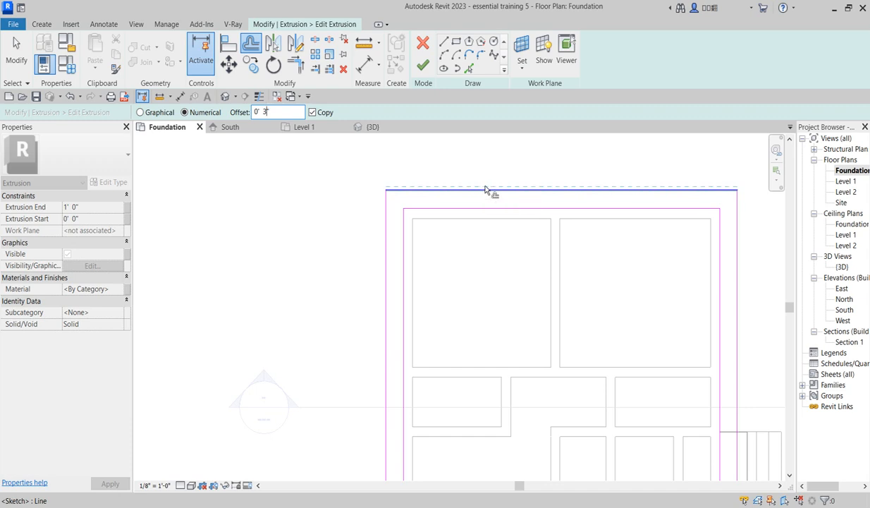
{"action": "left_click", "coordinate": [313, 112]}
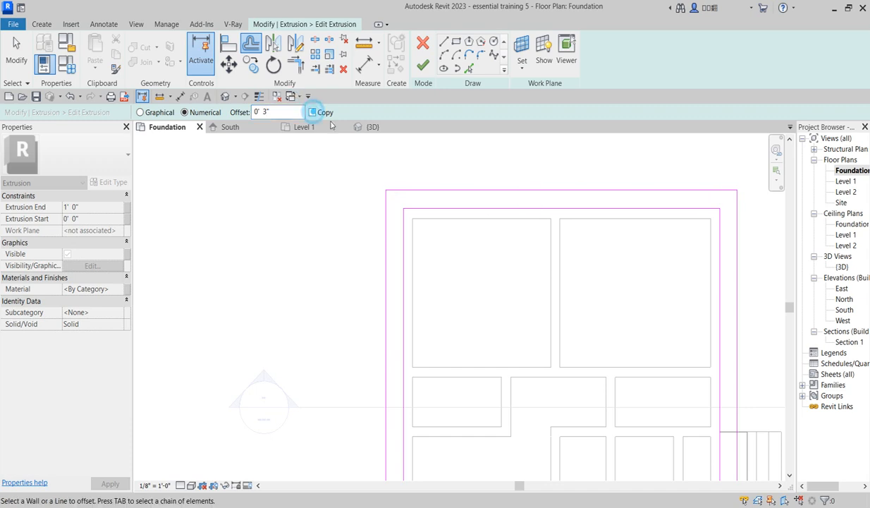
{"action": "left_click", "coordinate": [485, 189]}
{"action": "left_click", "coordinate": [388, 214]}
{"action": "scroll", "coordinate": [393, 225], "scroll_direction": "down", "scroll_amount": 2}
{"action": "left_click", "coordinate": [544, 223]}
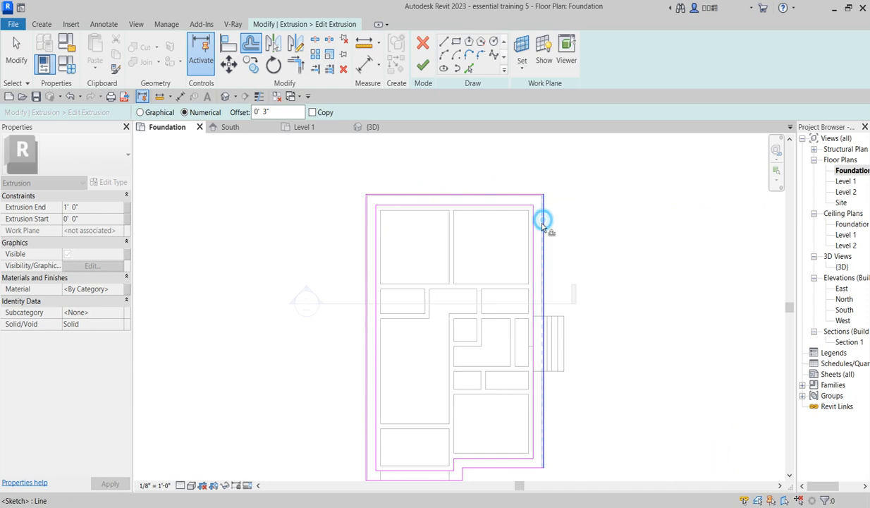
Step: Offset the outer sketch lines along the stepped front of the foundation outward by 0' 3"
{"action": "left_click", "coordinate": [529, 462]}
{"action": "scroll", "coordinate": [493, 404], "scroll_direction": "down", "scroll_amount": 2}
{"action": "scroll", "coordinate": [528, 370], "scroll_direction": "up", "scroll_amount": 4}
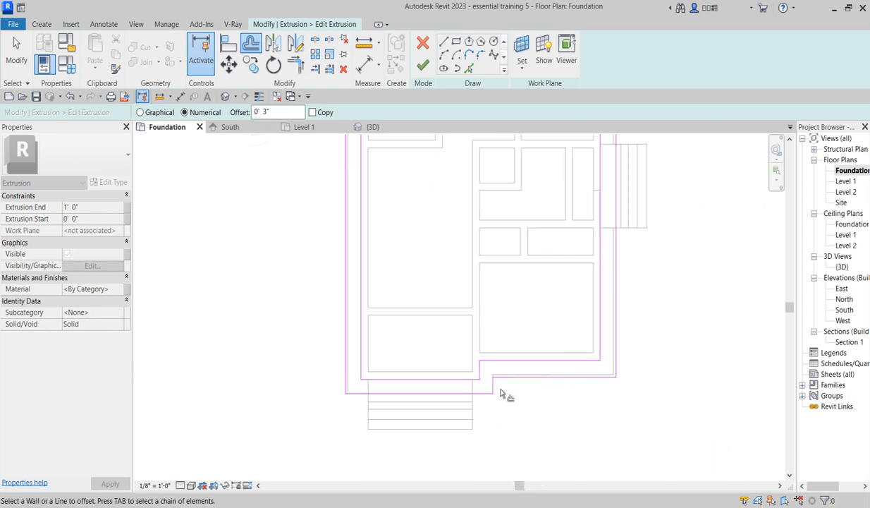
{"action": "scroll", "coordinate": [500, 392], "scroll_direction": "up", "scroll_amount": 3}
{"action": "left_click", "coordinate": [475, 404]}
{"action": "scroll", "coordinate": [359, 402], "scroll_direction": "down", "scroll_amount": 4}
{"action": "scroll", "coordinate": [316, 146], "scroll_direction": "up", "scroll_amount": 1}
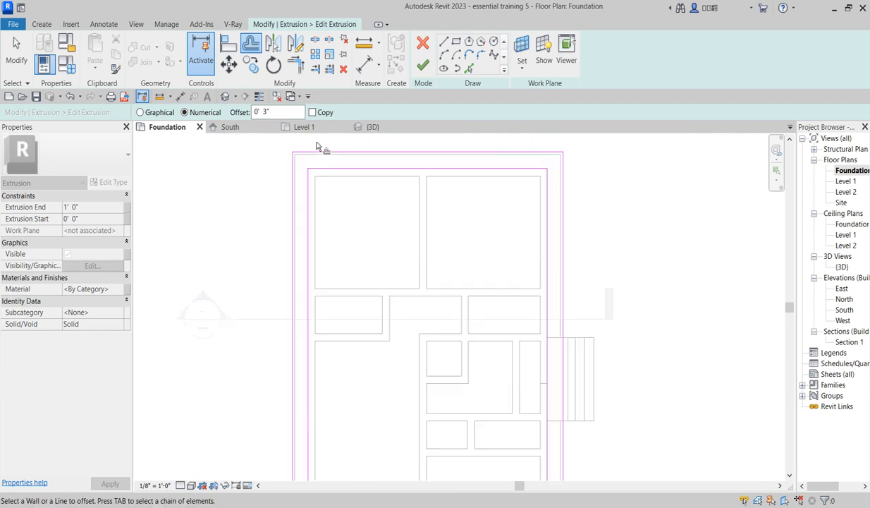
{"action": "scroll", "coordinate": [330, 176], "scroll_direction": "up", "scroll_amount": 2}
Step: Align the inner rear and side sketch lines to the outer edges of the original ring
{"action": "scroll", "coordinate": [365, 256], "scroll_direction": "down", "scroll_amount": 2}
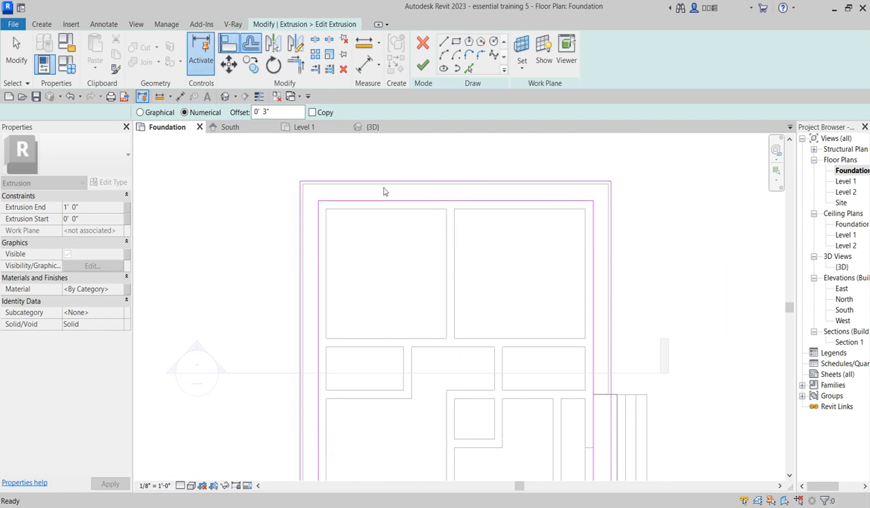
{"action": "left_click", "coordinate": [379, 63]}
{"action": "scroll", "coordinate": [398, 186], "scroll_direction": "up", "scroll_amount": 2}
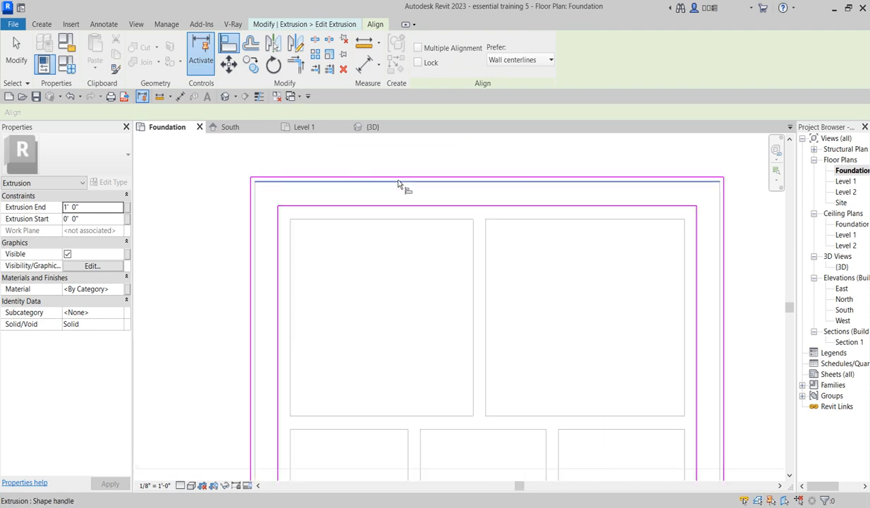
{"action": "left_click", "coordinate": [398, 183]}
{"action": "left_click", "coordinate": [407, 206]}
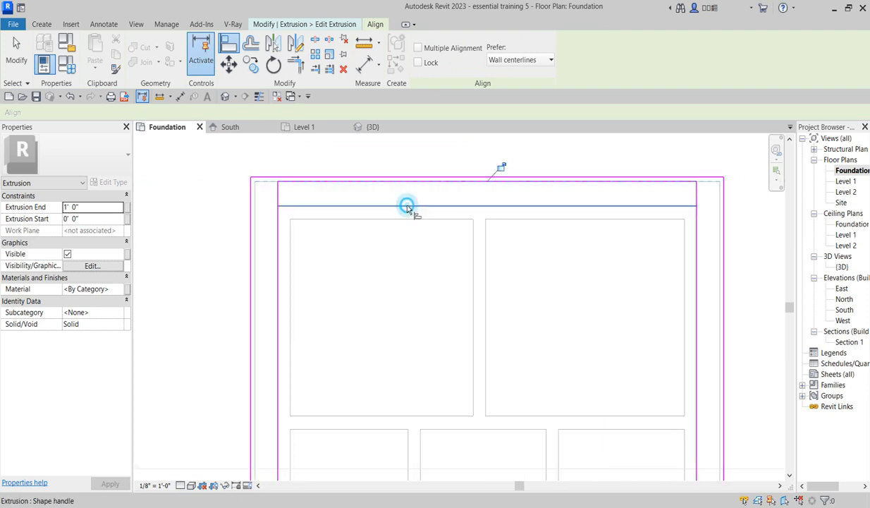
{"action": "left_click", "coordinate": [255, 233]}
{"action": "left_click", "coordinate": [277, 237]}
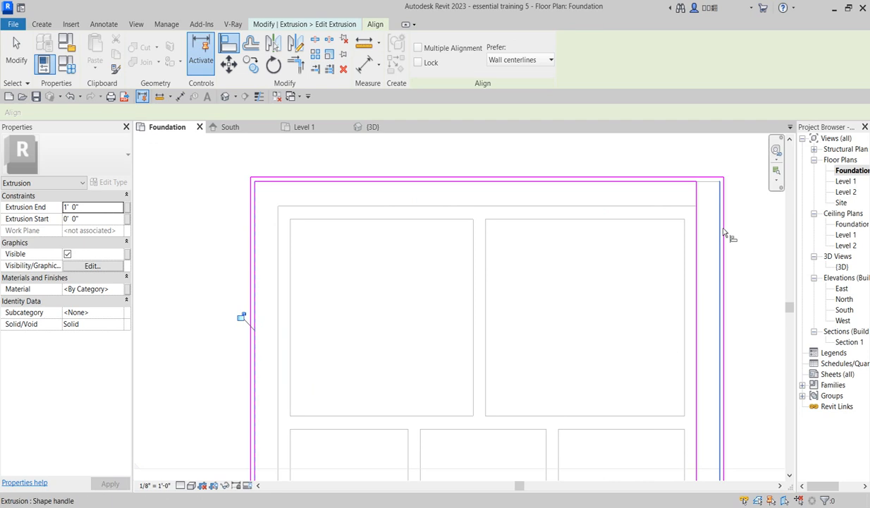
{"action": "left_click", "coordinate": [721, 232]}
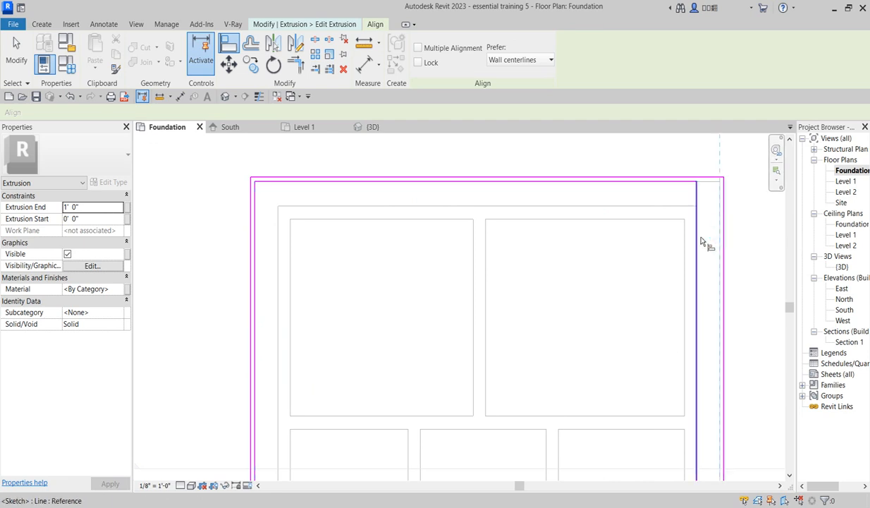
{"action": "left_click", "coordinate": [697, 242]}
Step: Align the inner sketch lines of the stepped front to the original ring's outer edges and end the Align command
{"action": "scroll", "coordinate": [604, 169], "scroll_direction": "down", "scroll_amount": 3}
{"action": "scroll", "coordinate": [608, 423], "scroll_direction": "up", "scroll_amount": 4}
{"action": "scroll", "coordinate": [605, 416], "scroll_direction": "up", "scroll_amount": 1}
{"action": "left_click", "coordinate": [632, 362]}
{"action": "left_click", "coordinate": [634, 328]}
{"action": "scroll", "coordinate": [444, 400], "scroll_direction": "up", "scroll_amount": 2}
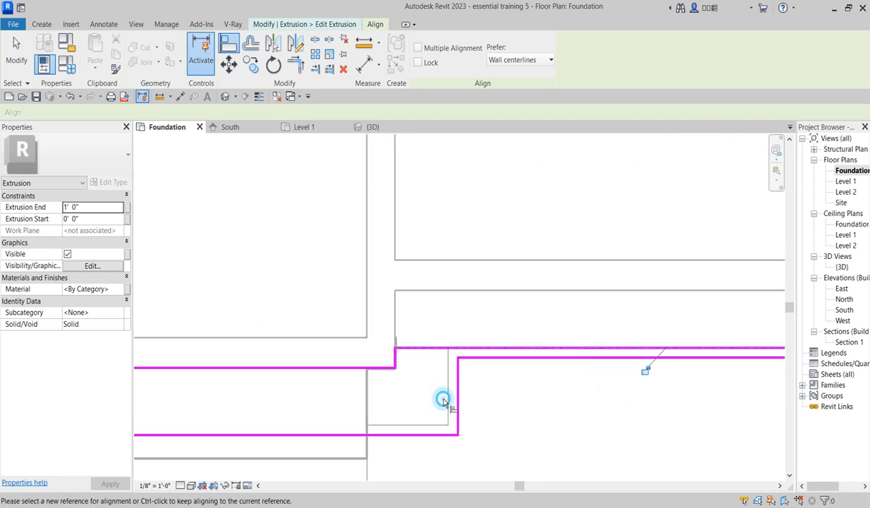
{"action": "left_click", "coordinate": [384, 424]}
{"action": "left_click", "coordinate": [373, 372]}
{"action": "left_click", "coordinate": [448, 392]}
{"action": "left_click", "coordinate": [393, 392]}
{"action": "scroll", "coordinate": [495, 381], "scroll_direction": "down", "scroll_amount": 5}
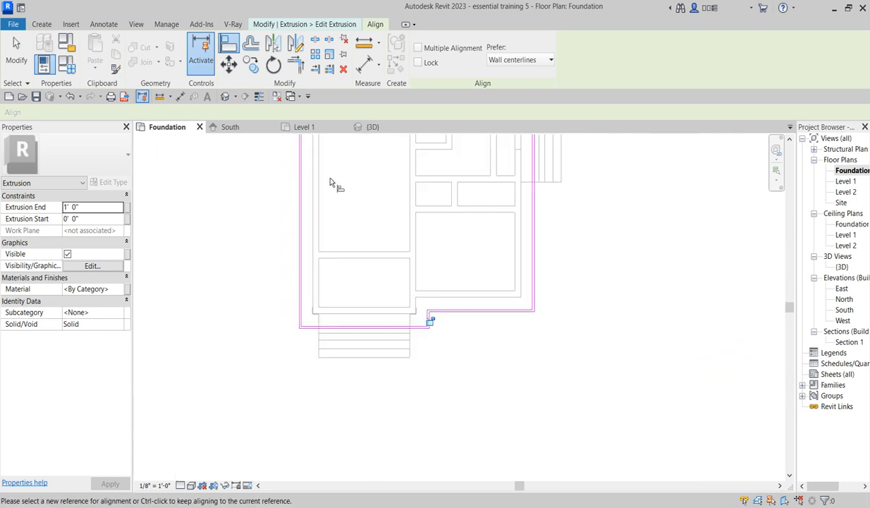
{"action": "right_click", "coordinate": [279, 193]}
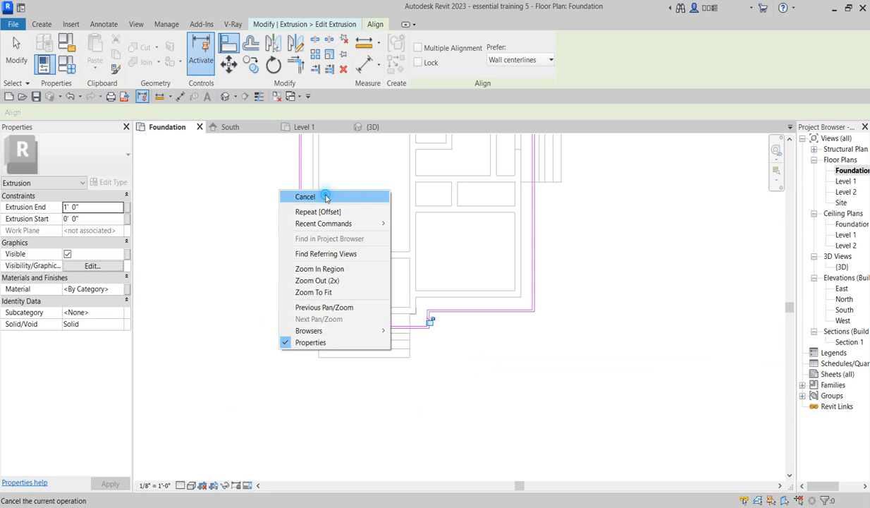
{"action": "left_click", "coordinate": [330, 191]}
{"action": "right_click", "coordinate": [329, 190]}
{"action": "left_click", "coordinate": [380, 194]}
Step: Finish the outer ring's sketch with an Extrusion End of 1' 3" and open the 3D view
{"action": "scroll", "coordinate": [391, 177], "scroll_direction": "down", "scroll_amount": 2}
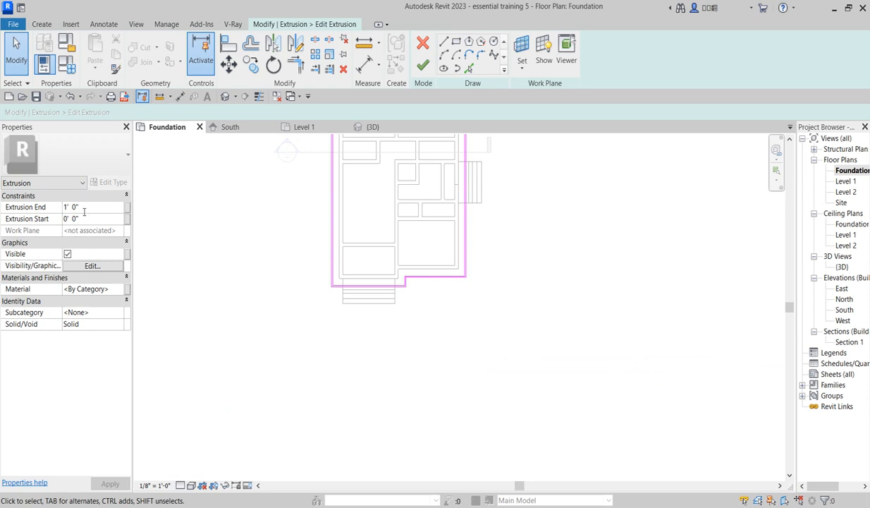
{"action": "left_click", "coordinate": [79, 208]}
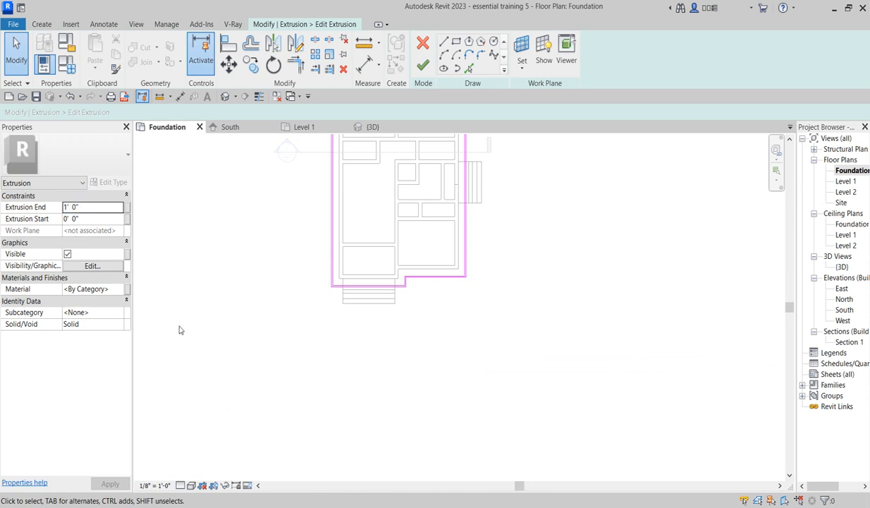
{"action": "key", "text": "d"}
{"action": "key", "text": "e"}
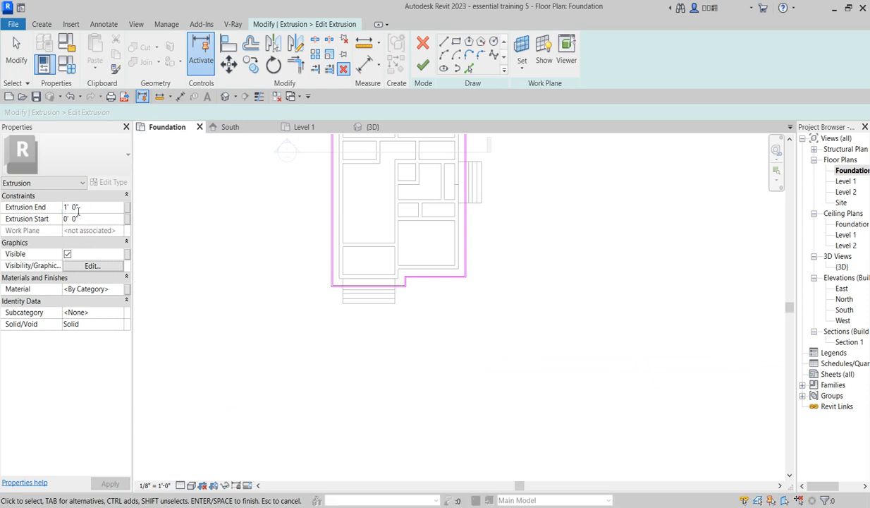
{"action": "key", "text": "BackSpace"}
{"action": "key", "text": "BackSpace"}
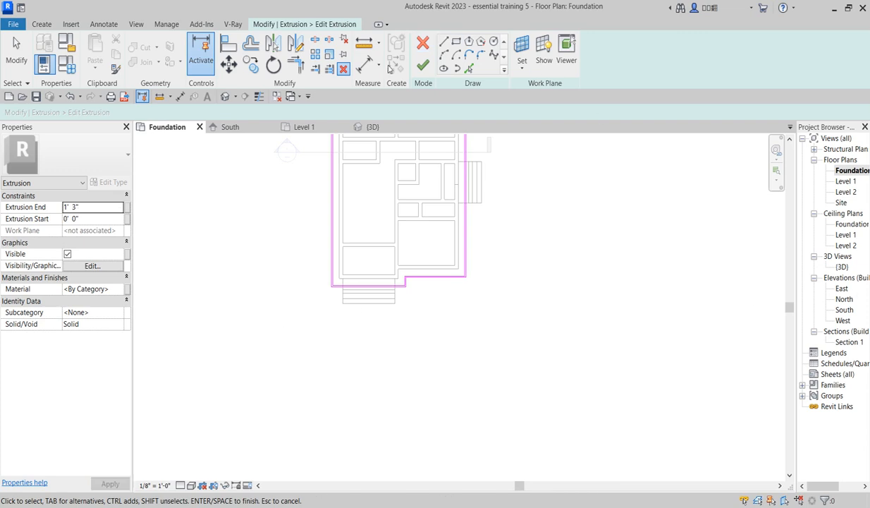
{"action": "left_click", "coordinate": [421, 64]}
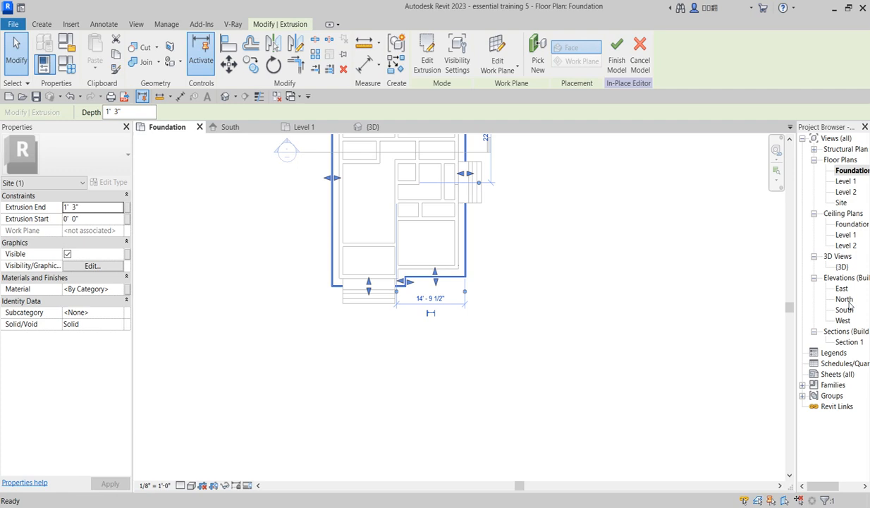
{"action": "double_click", "coordinate": [842, 267]}
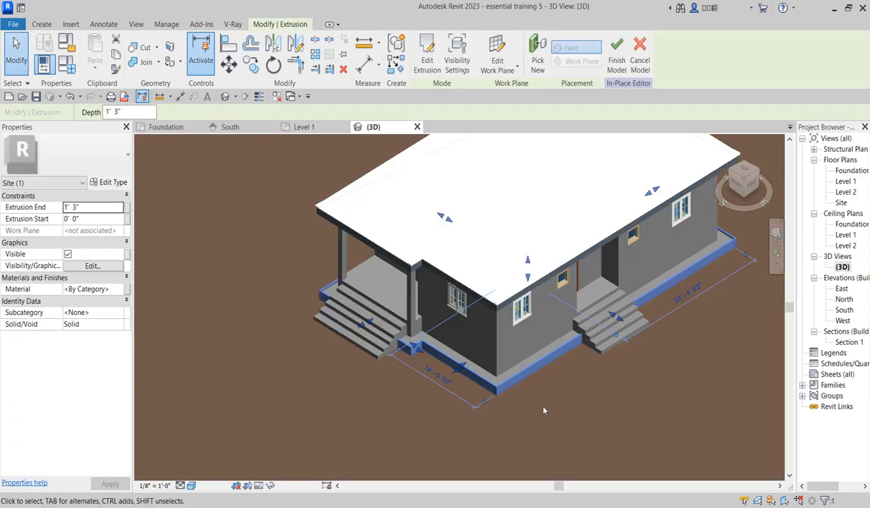
Step: Examine the inner and outer pot rings along the house front and beside the entrance steps in 3D
{"action": "scroll", "coordinate": [544, 410], "scroll_direction": "up", "scroll_amount": 10}
{"action": "key", "text": "Escape"}
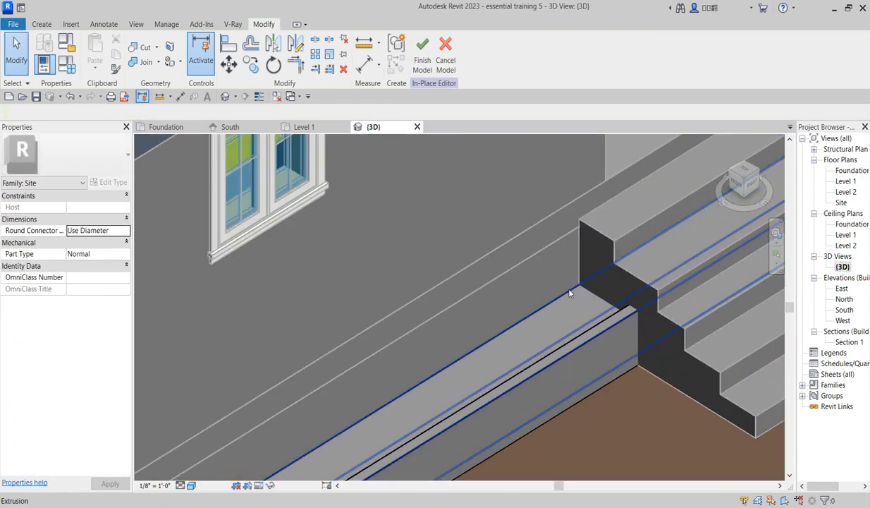
{"action": "left_click", "coordinate": [569, 292]}
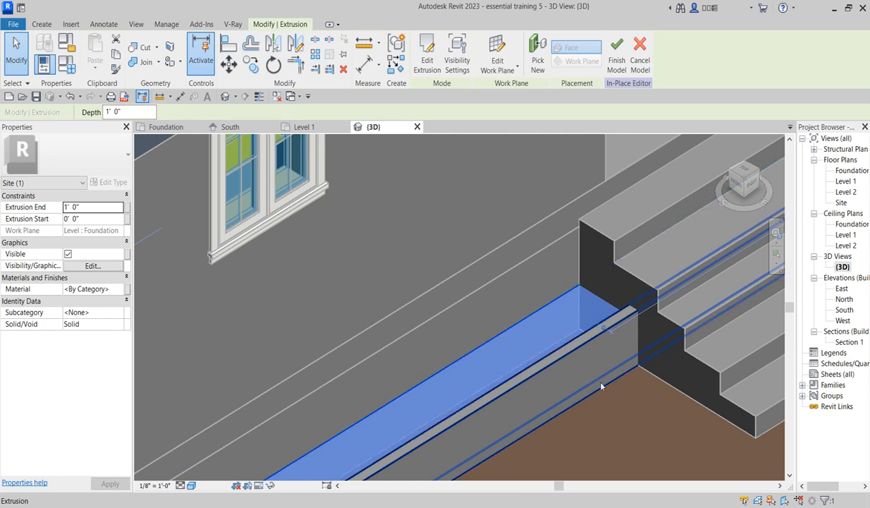
{"action": "left_click", "coordinate": [633, 404]}
{"action": "left_click", "coordinate": [579, 341]}
{"action": "scroll", "coordinate": [579, 341], "scroll_direction": "down", "scroll_amount": 3}
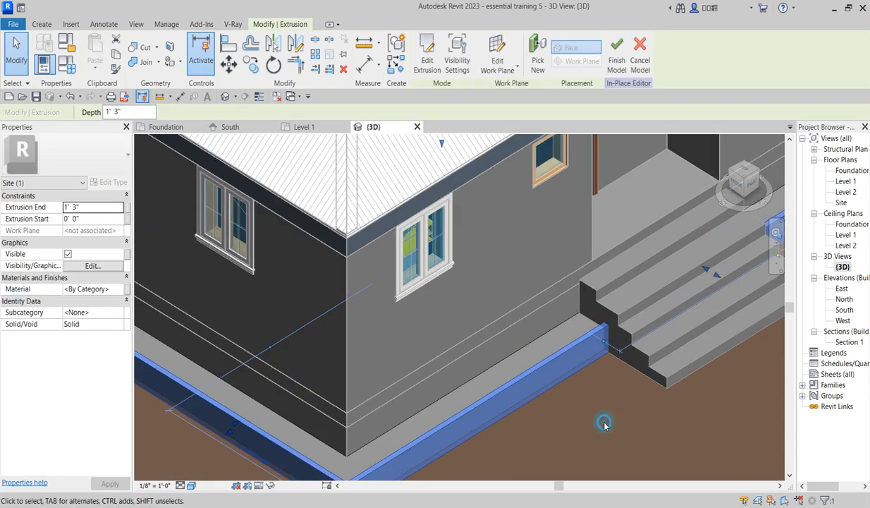
{"action": "left_click", "coordinate": [604, 423]}
{"action": "scroll", "coordinate": [486, 327], "scroll_direction": "down", "scroll_amount": 4}
{"action": "scroll", "coordinate": [288, 354], "scroll_direction": "up", "scroll_amount": 3}
{"action": "scroll", "coordinate": [378, 377], "scroll_direction": "down", "scroll_amount": 5}
{"action": "scroll", "coordinate": [620, 286], "scroll_direction": "up", "scroll_amount": 4}
{"action": "scroll", "coordinate": [539, 247], "scroll_direction": "down", "scroll_amount": 4}
Step: Finish the in-place pot model and view the whole house in 3D
{"action": "left_click", "coordinate": [426, 62]}
{"action": "scroll", "coordinate": [269, 263], "scroll_direction": "up", "scroll_amount": 3}
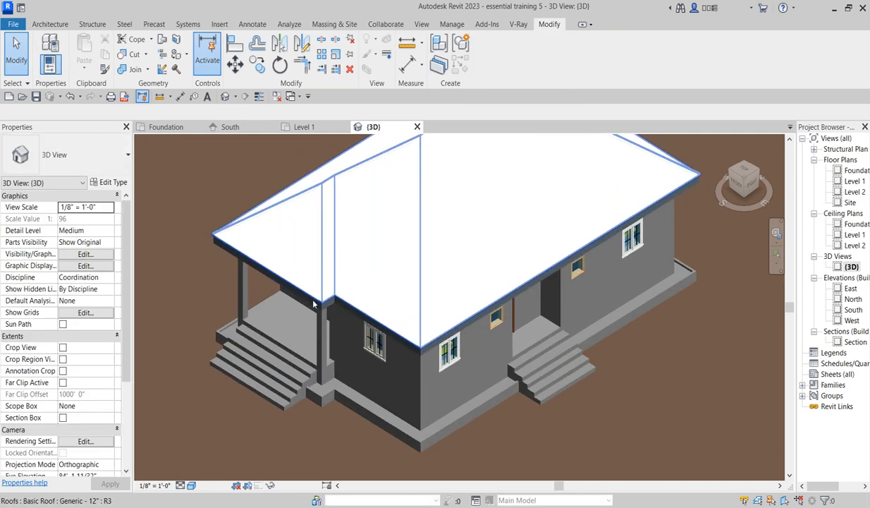
{"action": "scroll", "coordinate": [388, 276], "scroll_direction": "up", "scroll_amount": 2}
{"action": "scroll", "coordinate": [443, 357], "scroll_direction": "down", "scroll_amount": 4}
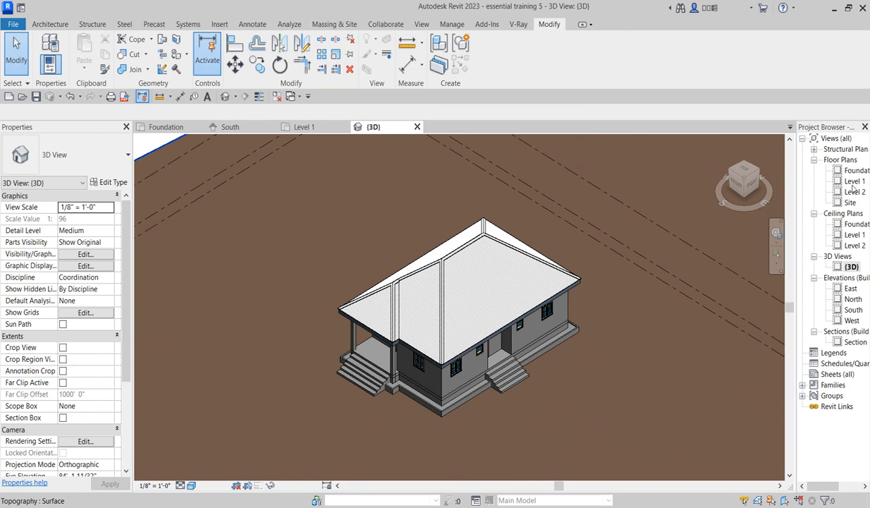
Step: Open the Section 1 view and examine the roof, its opening cut and the fascia at the eave
{"action": "double_click", "coordinate": [853, 342]}
{"action": "scroll", "coordinate": [634, 264], "scroll_direction": "up", "scroll_amount": 4}
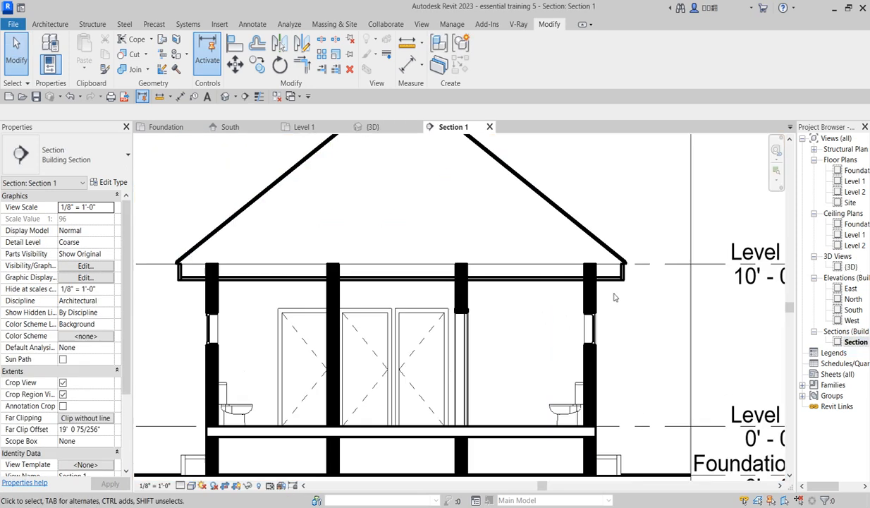
{"action": "scroll", "coordinate": [631, 266], "scroll_direction": "down", "scroll_amount": 2}
{"action": "left_click", "coordinate": [577, 259]}
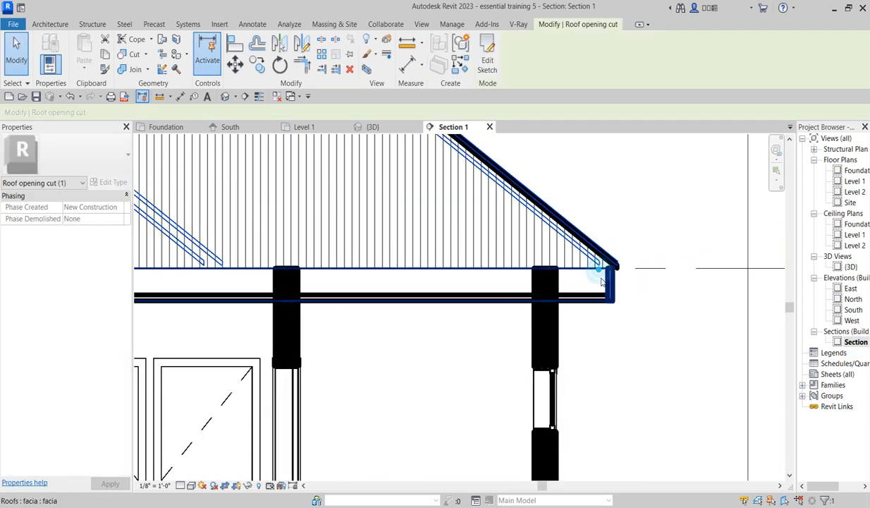
{"action": "scroll", "coordinate": [594, 291], "scroll_direction": "up", "scroll_amount": 3}
{"action": "scroll", "coordinate": [594, 291], "scroll_direction": "up", "scroll_amount": 1}
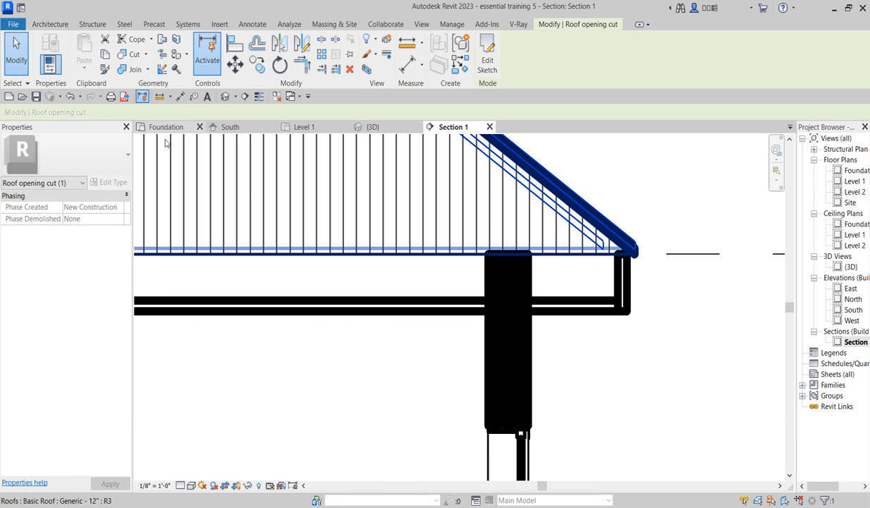
{"action": "left_click", "coordinate": [709, 175]}
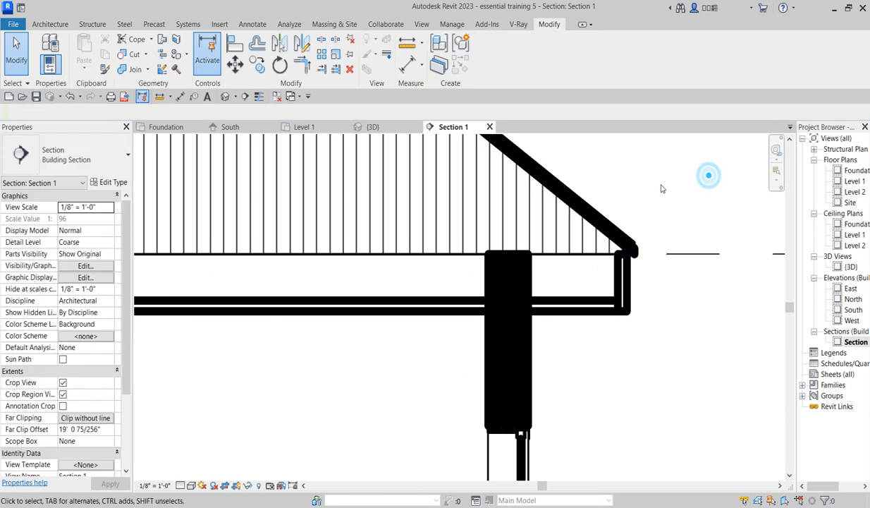
{"action": "scroll", "coordinate": [441, 285], "scroll_direction": "down", "scroll_amount": 5}
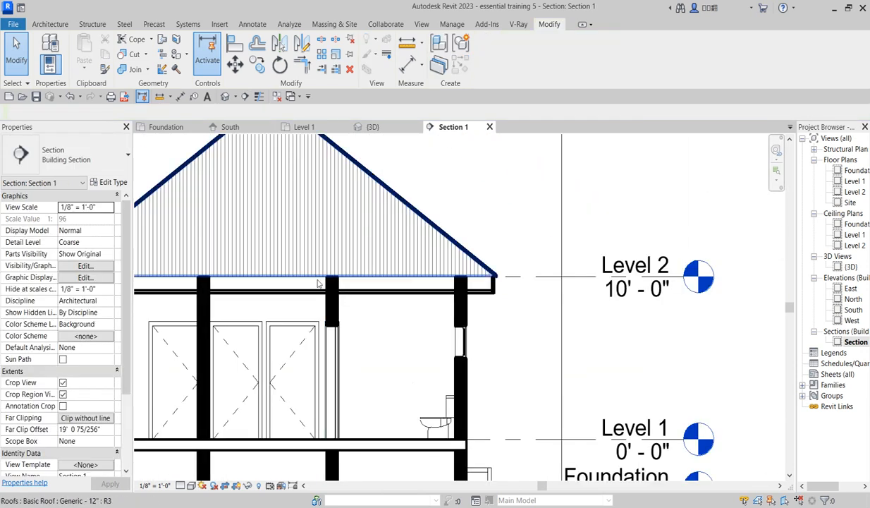
{"action": "left_click", "coordinate": [318, 283]}
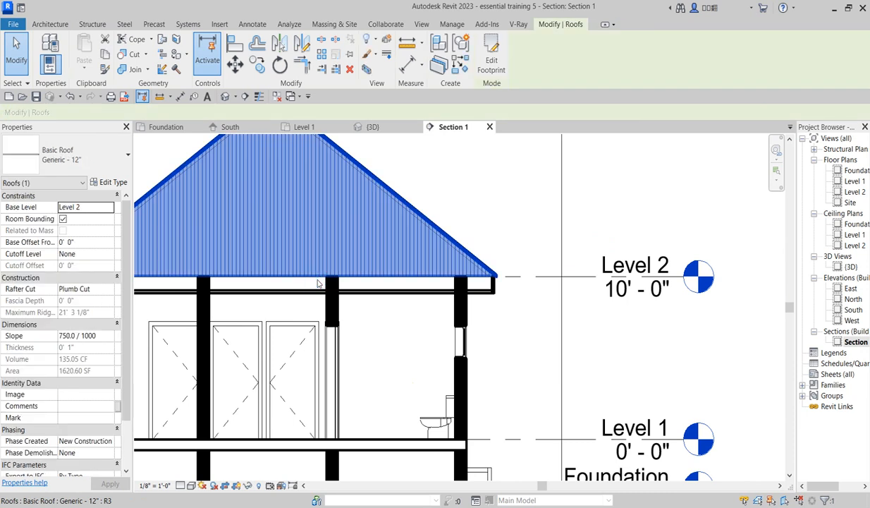
{"action": "left_click", "coordinate": [258, 65]}
{"action": "scroll", "coordinate": [501, 289], "scroll_direction": "up", "scroll_amount": 1}
{"action": "scroll", "coordinate": [497, 287], "scroll_direction": "up", "scroll_amount": 4}
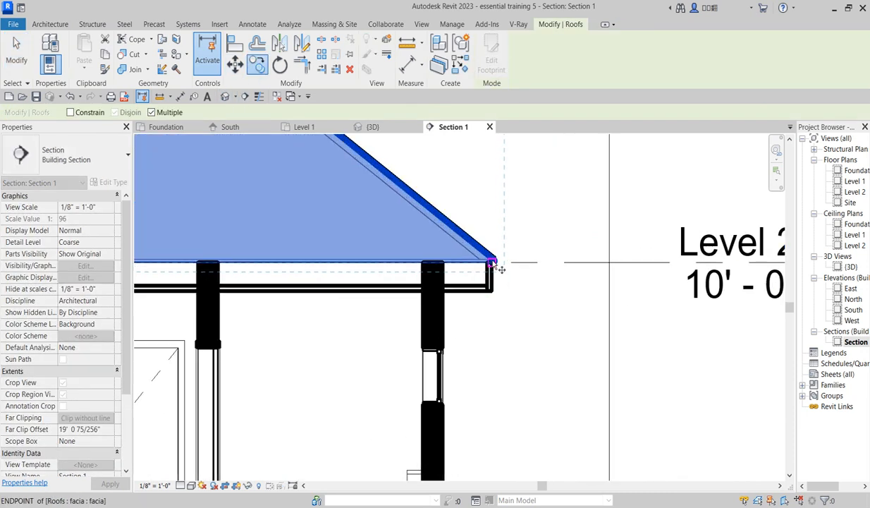
Step: Turn on Thin Lines display for the section and cancel the pending Copy command
{"action": "left_click", "coordinate": [259, 97]}
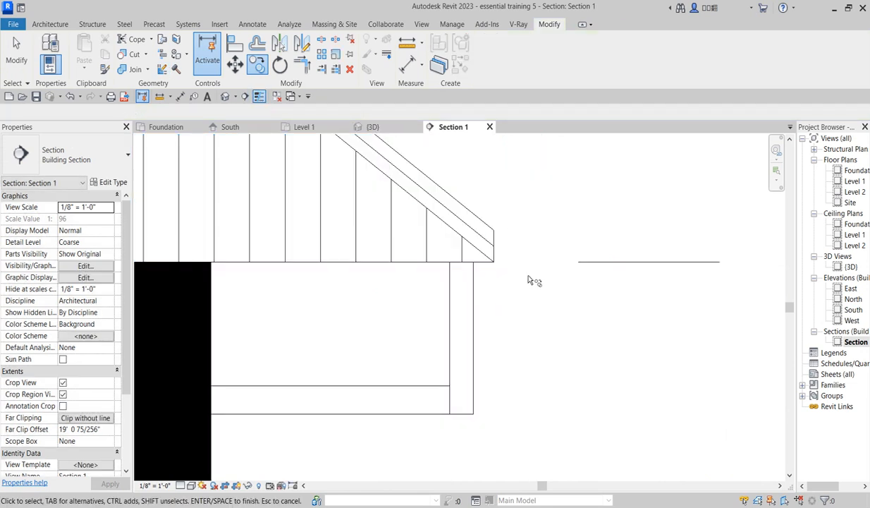
{"action": "scroll", "coordinate": [514, 282], "scroll_direction": "down", "scroll_amount": 2}
{"action": "scroll", "coordinate": [514, 287], "scroll_direction": "down", "scroll_amount": 1}
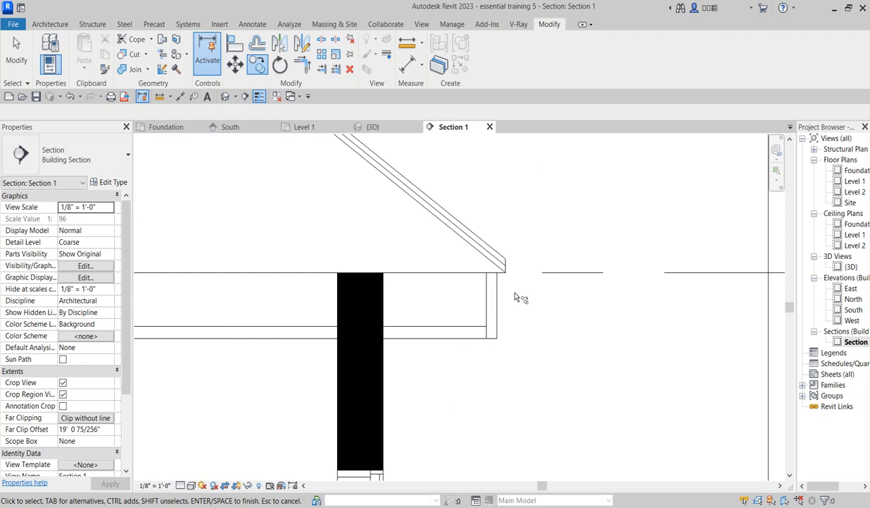
{"action": "left_click", "coordinate": [227, 274]}
{"action": "left_click", "coordinate": [594, 362]}
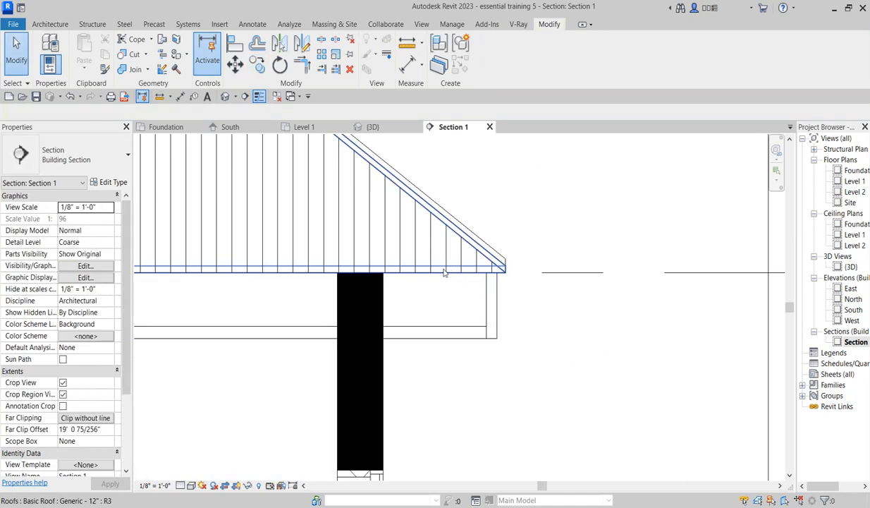
Step: Copy the Generic - 12" roof vertically down by 0' 1 125/256" from its eave corner, directly beneath the original roof
{"action": "left_click", "coordinate": [436, 275]}
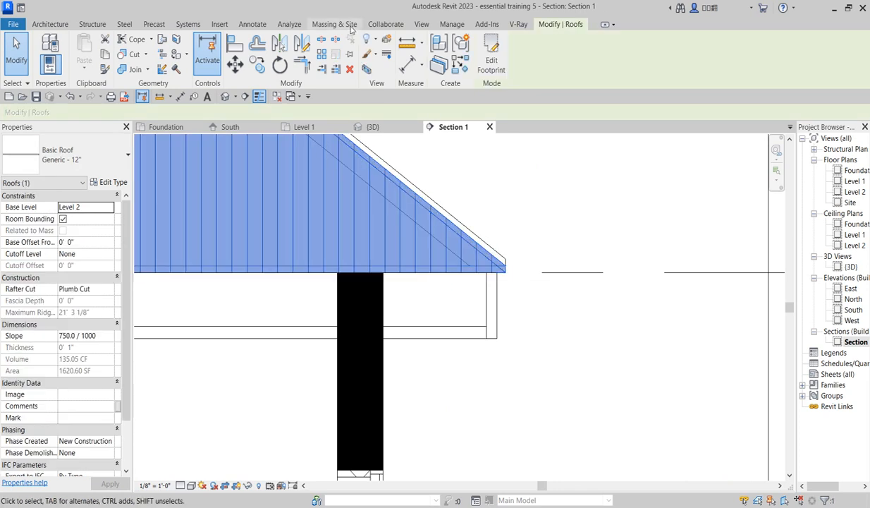
{"action": "left_click", "coordinate": [258, 64]}
{"action": "scroll", "coordinate": [501, 266], "scroll_direction": "up", "scroll_amount": 3}
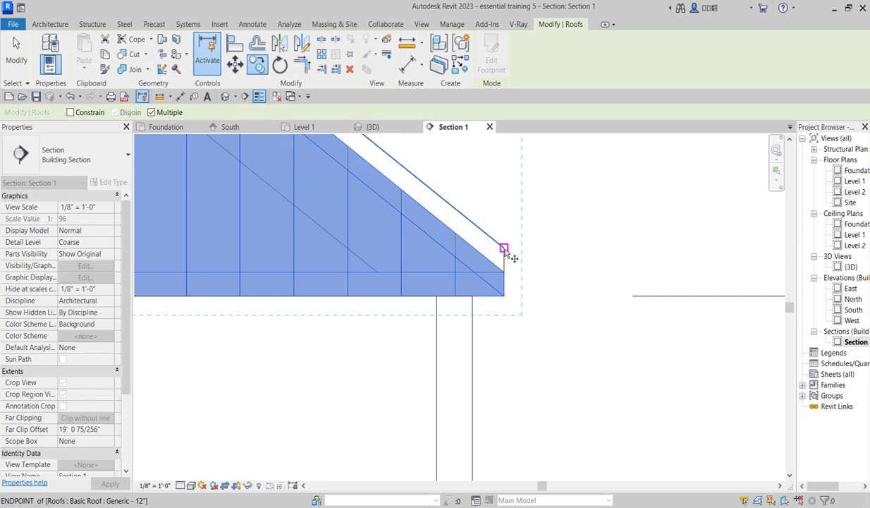
{"action": "left_click", "coordinate": [504, 245]}
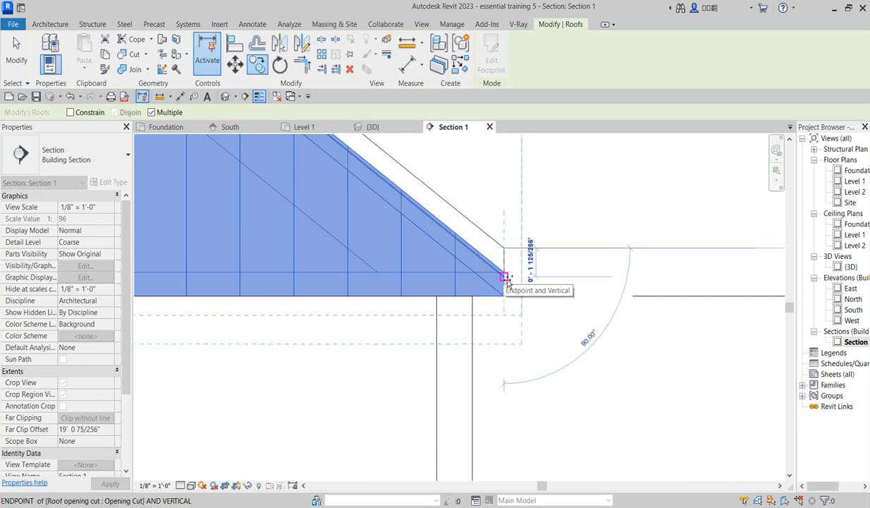
{"action": "left_click", "coordinate": [505, 278]}
{"action": "scroll", "coordinate": [564, 279], "scroll_direction": "down", "scroll_amount": 2}
{"action": "key", "text": "Escape"}
{"action": "scroll", "coordinate": [570, 310], "scroll_direction": "down", "scroll_amount": 5}
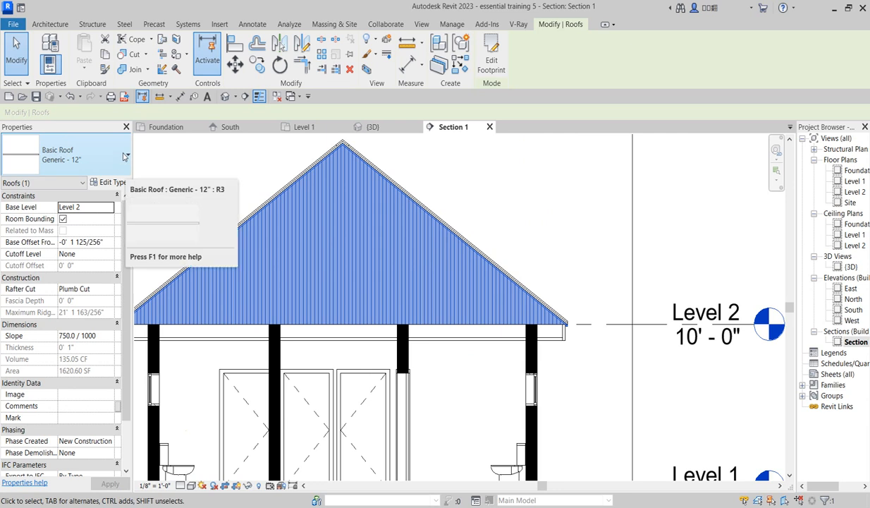
Step: Change the copied roof to Sloped Glazing and set that type's Curtain Panel to Empty System Panel : Empty
{"action": "left_click", "coordinate": [125, 156]}
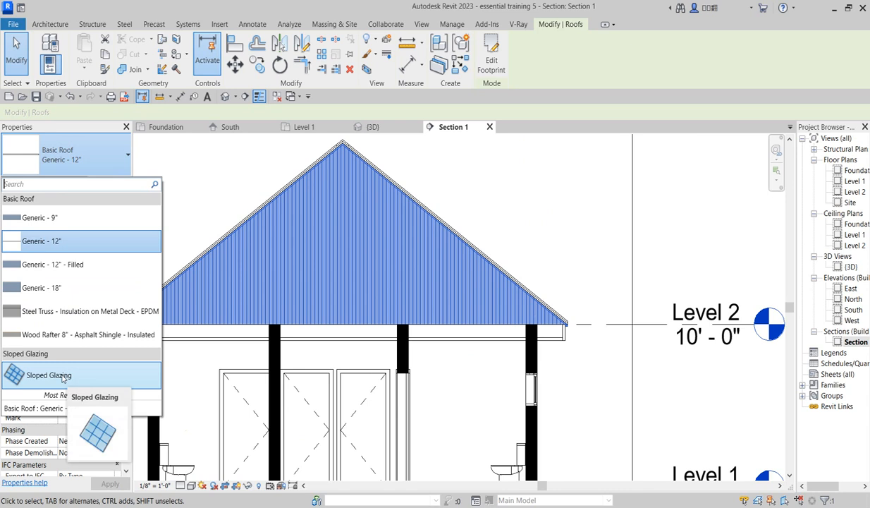
{"action": "left_click", "coordinate": [62, 377]}
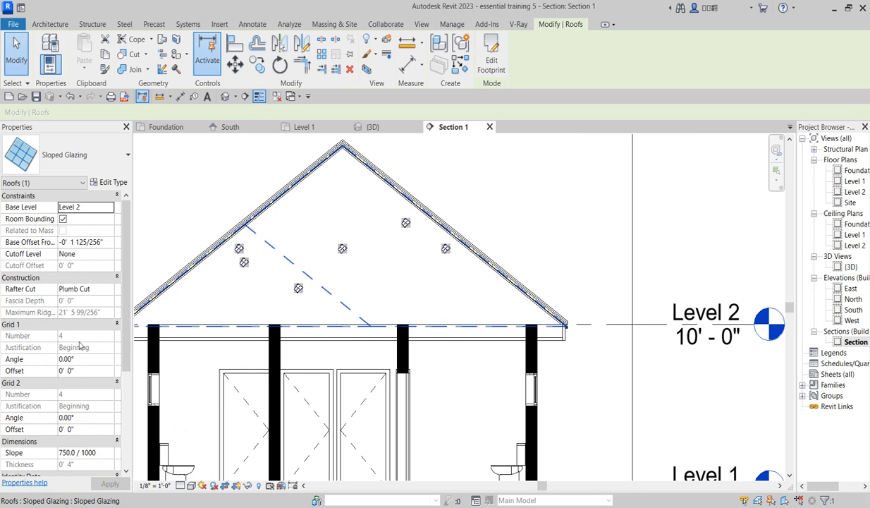
{"action": "left_click", "coordinate": [113, 183]}
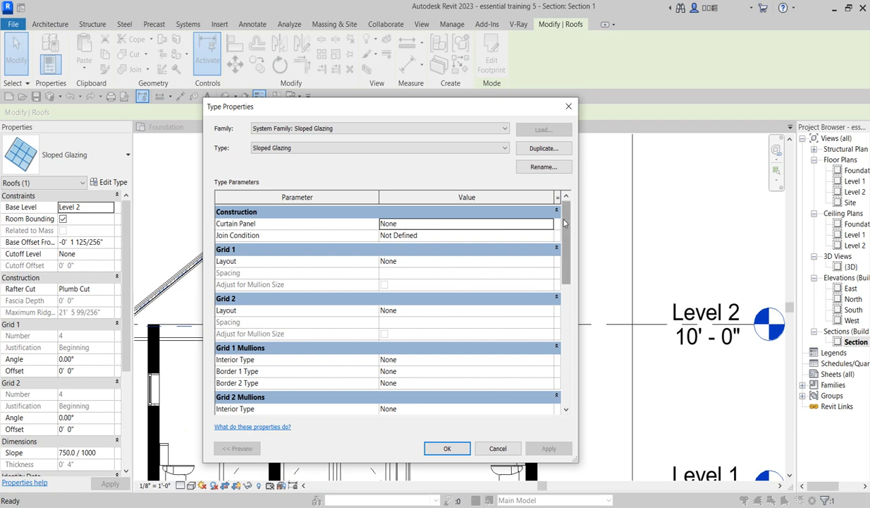
{"action": "left_click", "coordinate": [529, 223]}
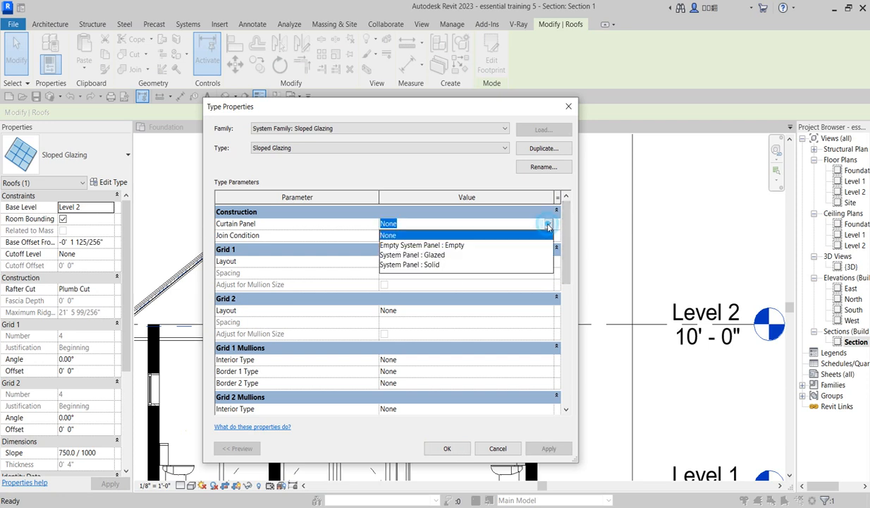
{"action": "left_click", "coordinate": [440, 247]}
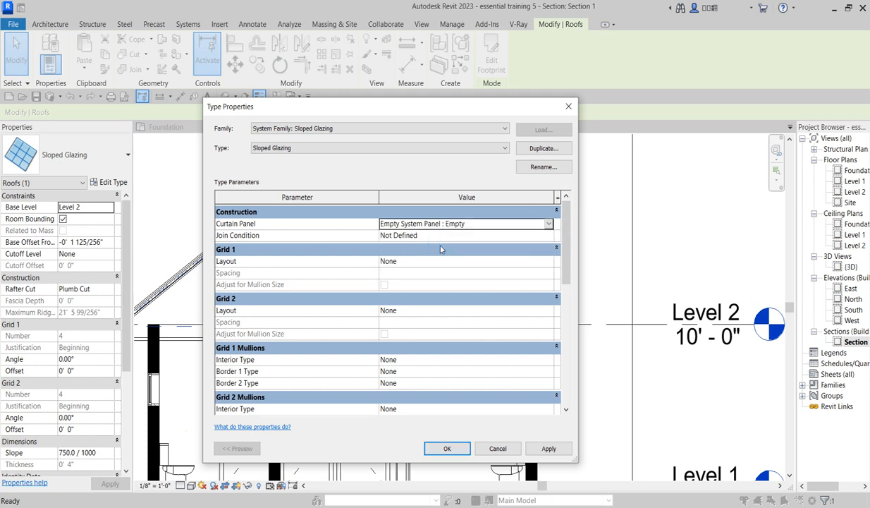
{"action": "left_click", "coordinate": [548, 238]}
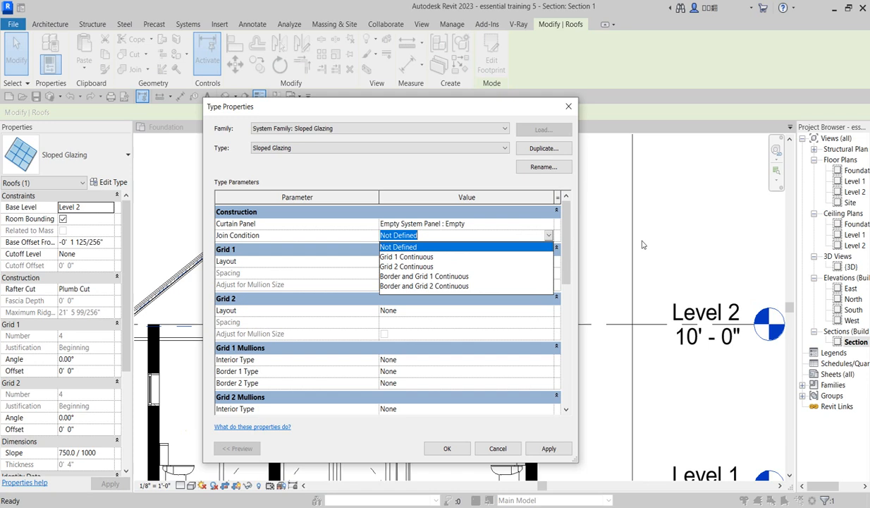
Step: Set the Grid 1 layout of the Sloped Glazing type to Fixed Distance with a spacing of 3' 0"
{"action": "left_click", "coordinate": [606, 237]}
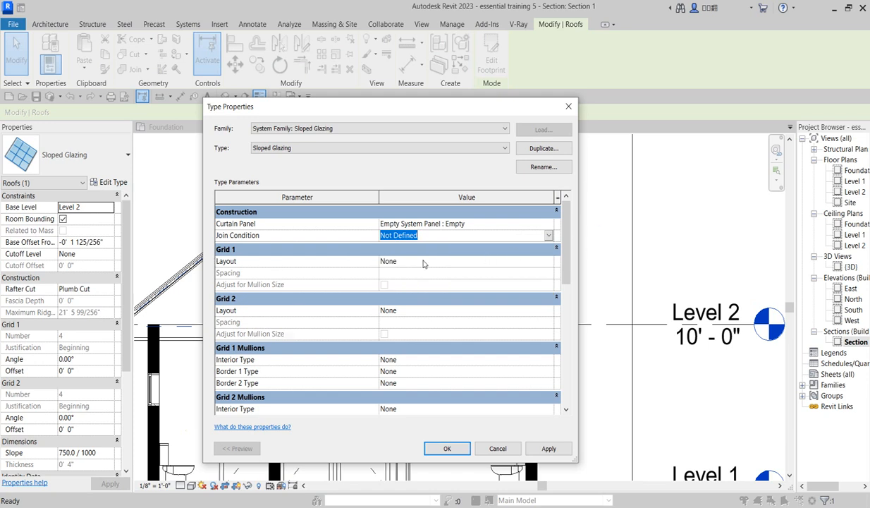
{"action": "left_click", "coordinate": [529, 260]}
{"action": "left_click", "coordinate": [548, 262]}
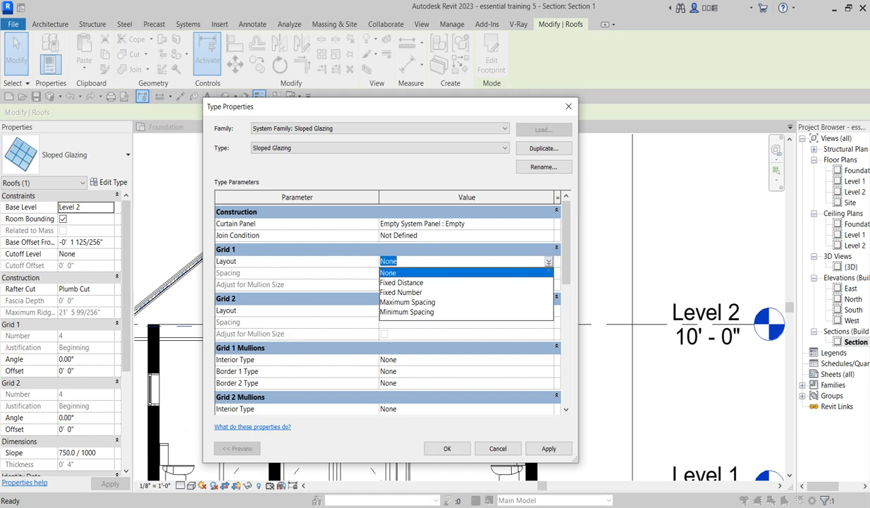
{"action": "left_click", "coordinate": [407, 284]}
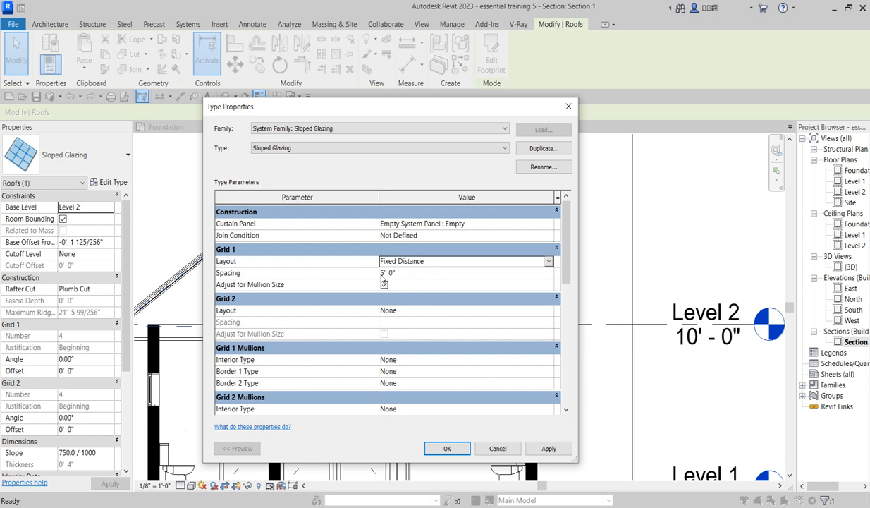
{"action": "double_click", "coordinate": [382, 274]}
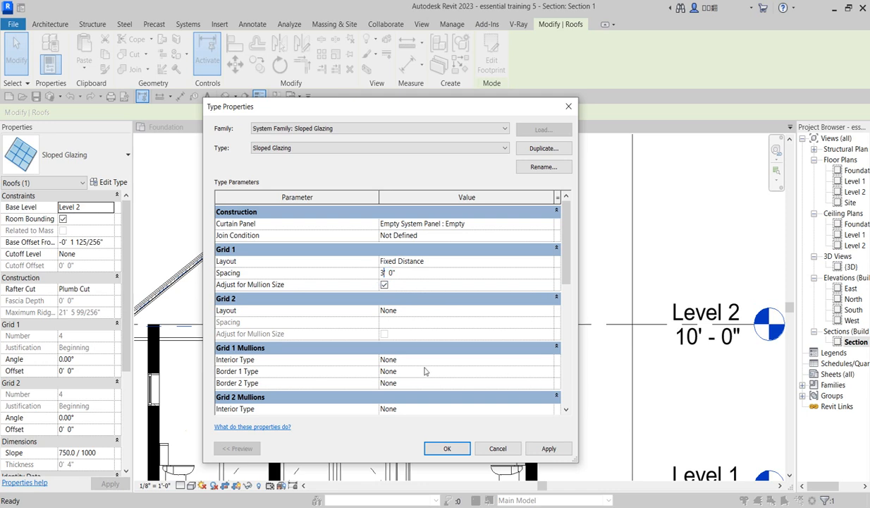
Step: Set the Grid 2 layout of the Sloped Glazing type to Fixed Distance with a spacing of 3' 0"
{"action": "left_click", "coordinate": [549, 310]}
{"action": "left_click", "coordinate": [548, 310]}
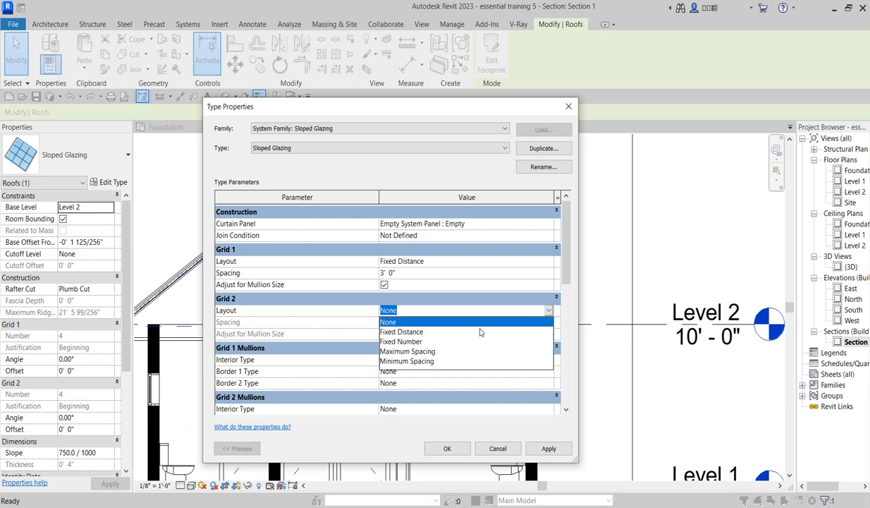
{"action": "left_click", "coordinate": [402, 332]}
{"action": "left_click", "coordinate": [383, 322]}
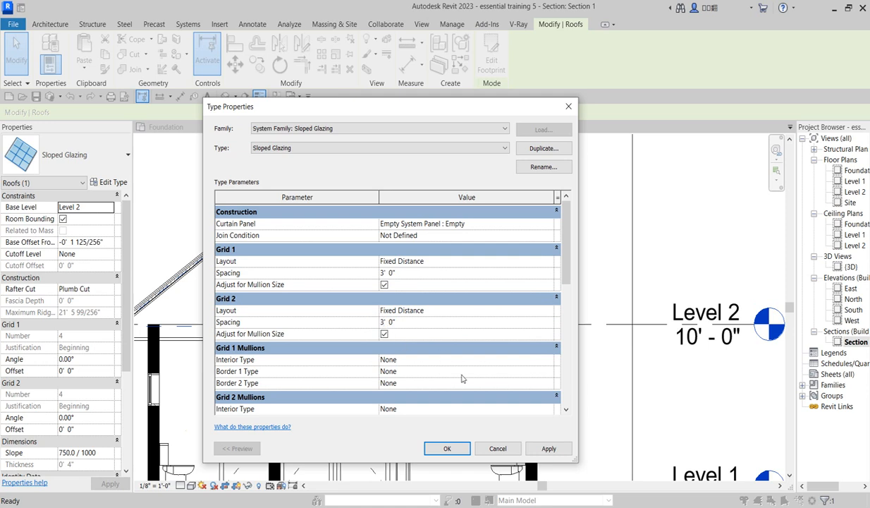
Step: Assign Rectangular Mullion : 1.5" x 2.5" rectangular as interior type for Grid 1 and Grid 2 mullions, and apply the type changes
{"action": "left_click", "coordinate": [549, 361]}
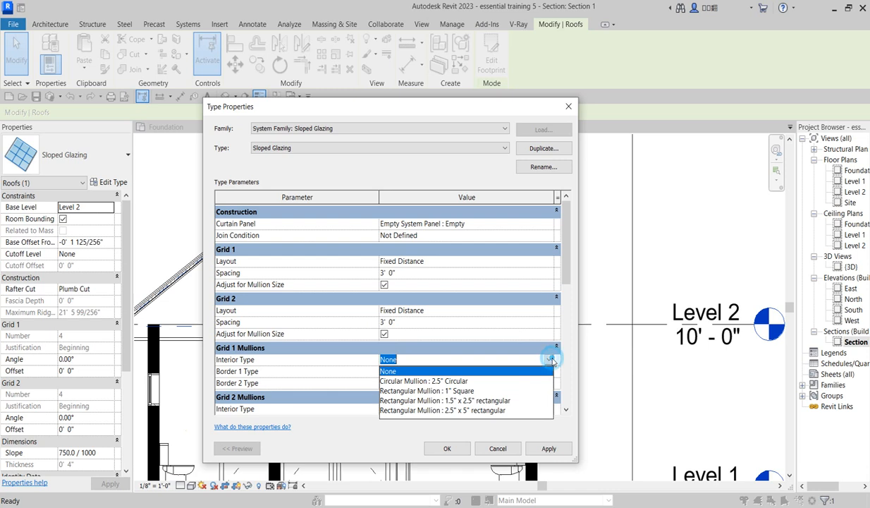
{"action": "left_click", "coordinate": [428, 400]}
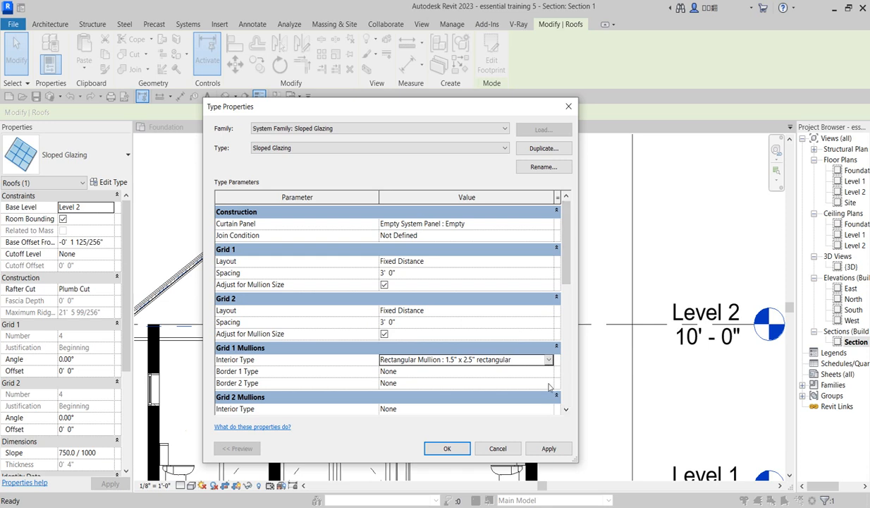
{"action": "scroll", "coordinate": [549, 395], "scroll_direction": "down", "scroll_amount": 3}
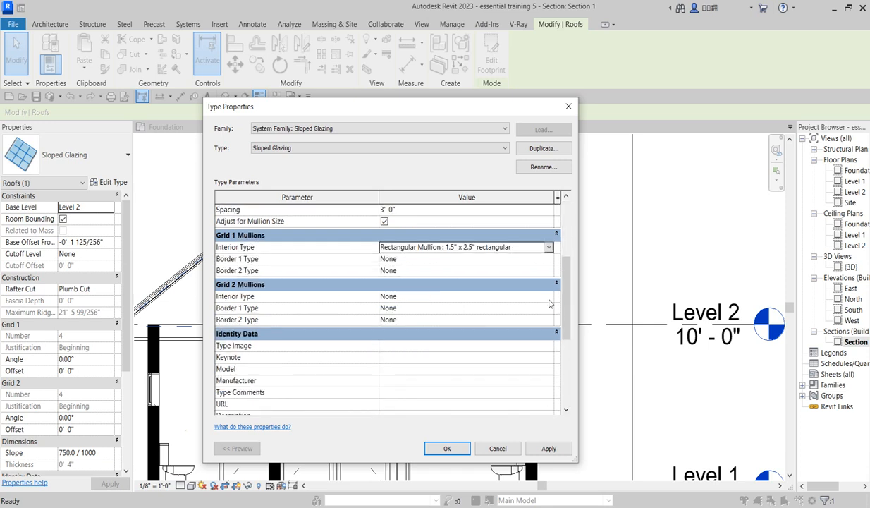
{"action": "left_click", "coordinate": [493, 296]}
{"action": "left_click", "coordinate": [549, 296]}
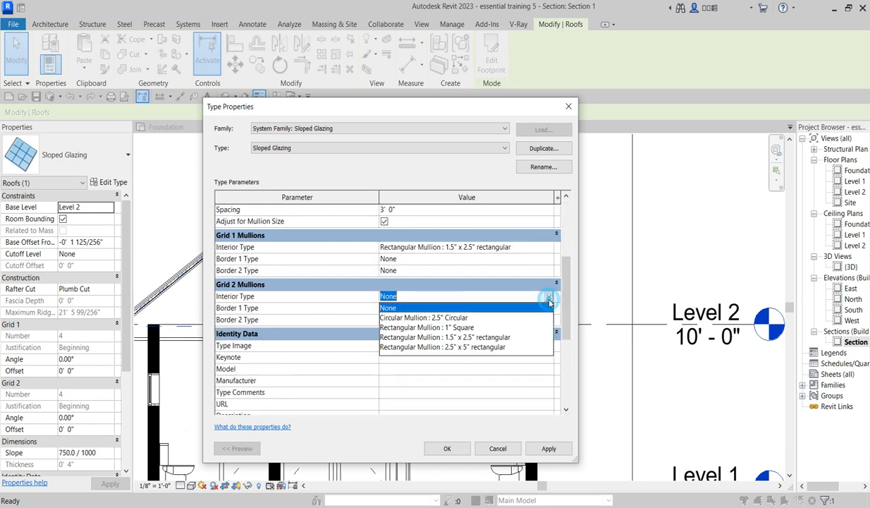
{"action": "left_click", "coordinate": [482, 337]}
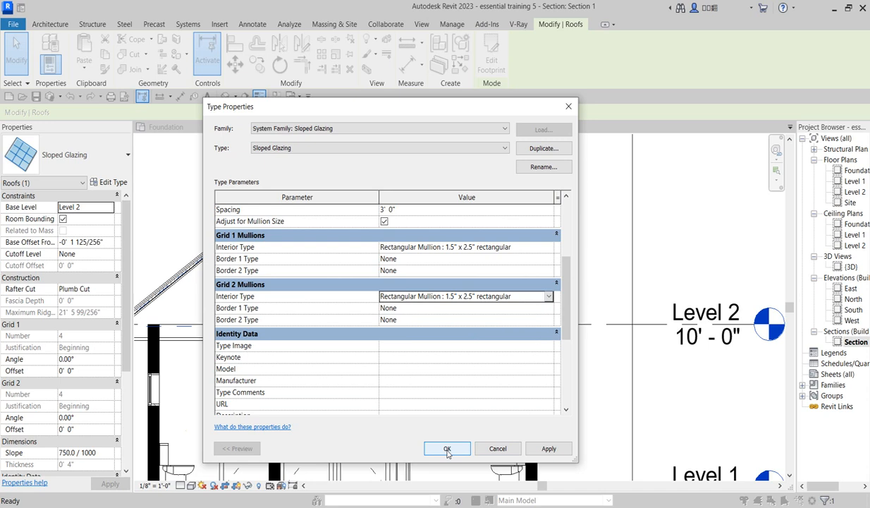
{"action": "left_click", "coordinate": [447, 449]}
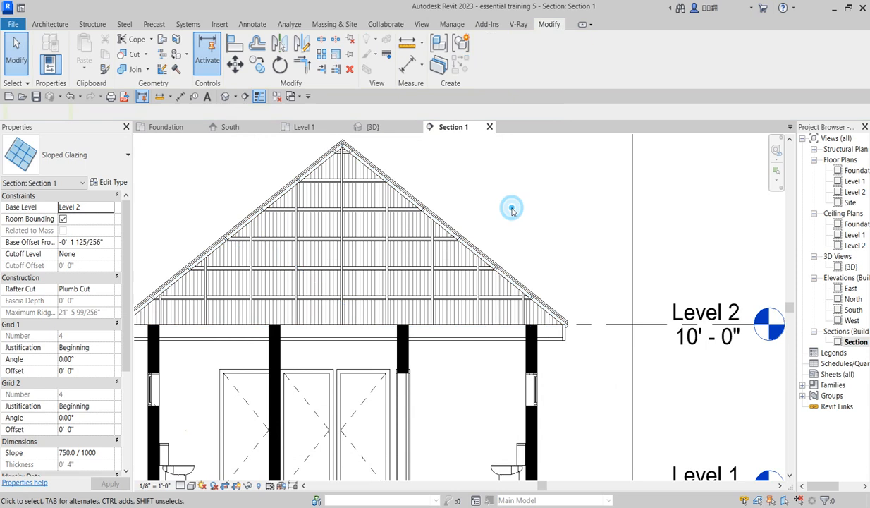
Step: Examine the mullion framing beneath the roof and its fit at the eaves in the section view
{"action": "key", "text": "Escape"}
{"action": "scroll", "coordinate": [370, 243], "scroll_direction": "up", "scroll_amount": 3}
{"action": "scroll", "coordinate": [392, 242], "scroll_direction": "down", "scroll_amount": 3}
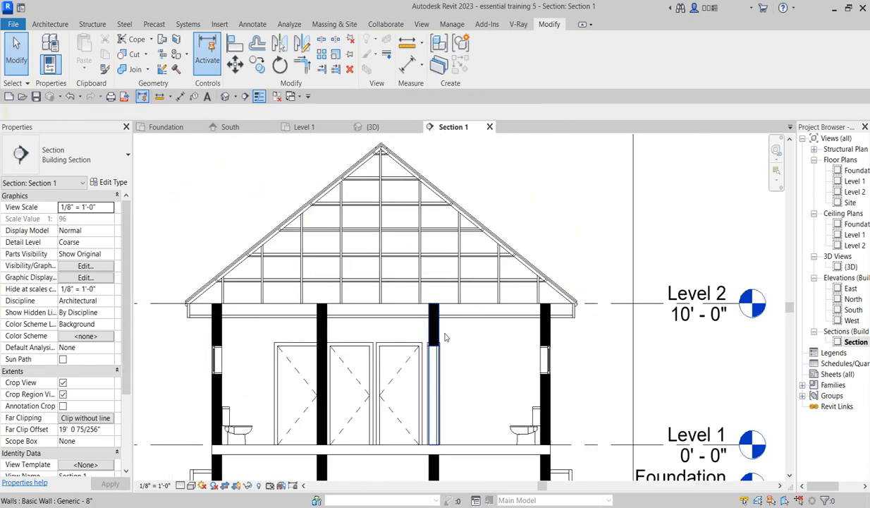
{"action": "scroll", "coordinate": [577, 238], "scroll_direction": "up", "scroll_amount": 1}
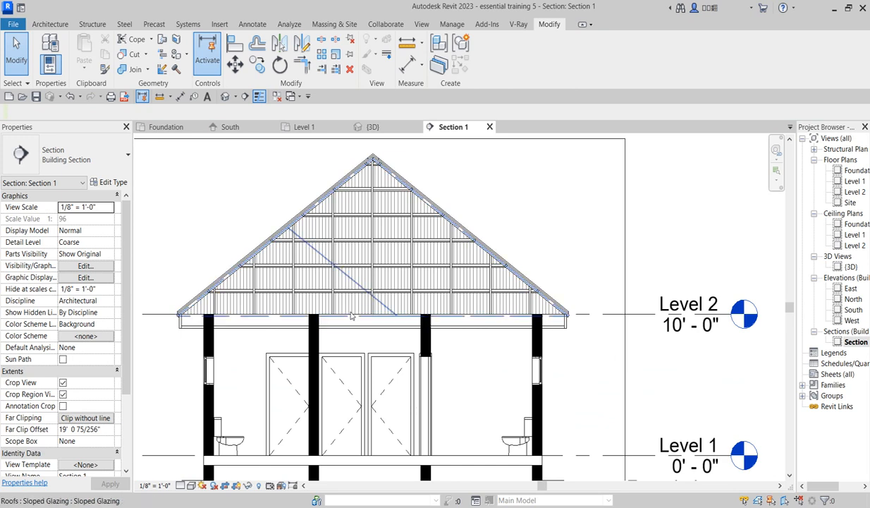
{"action": "scroll", "coordinate": [360, 319], "scroll_direction": "up", "scroll_amount": 1}
{"action": "scroll", "coordinate": [338, 329], "scroll_direction": "down", "scroll_amount": 2}
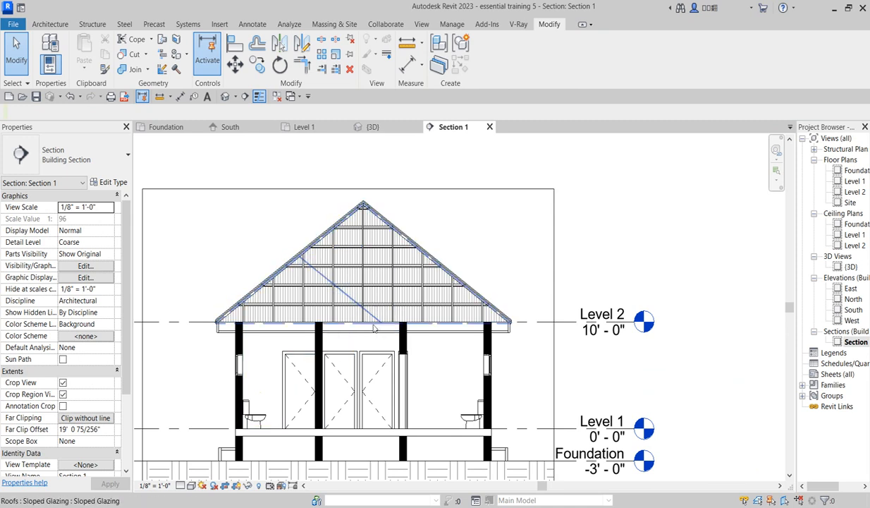
{"action": "scroll", "coordinate": [373, 324], "scroll_direction": "down", "scroll_amount": 1}
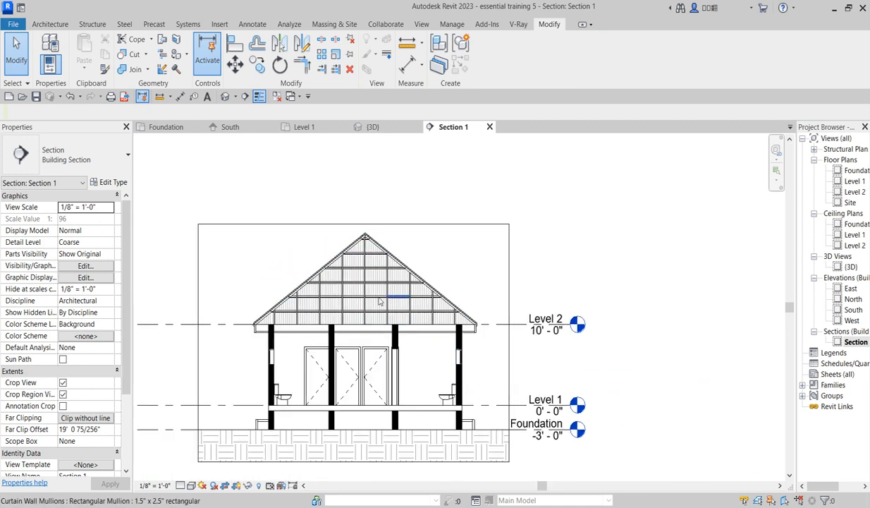
{"action": "scroll", "coordinate": [359, 289], "scroll_direction": "up", "scroll_amount": 2}
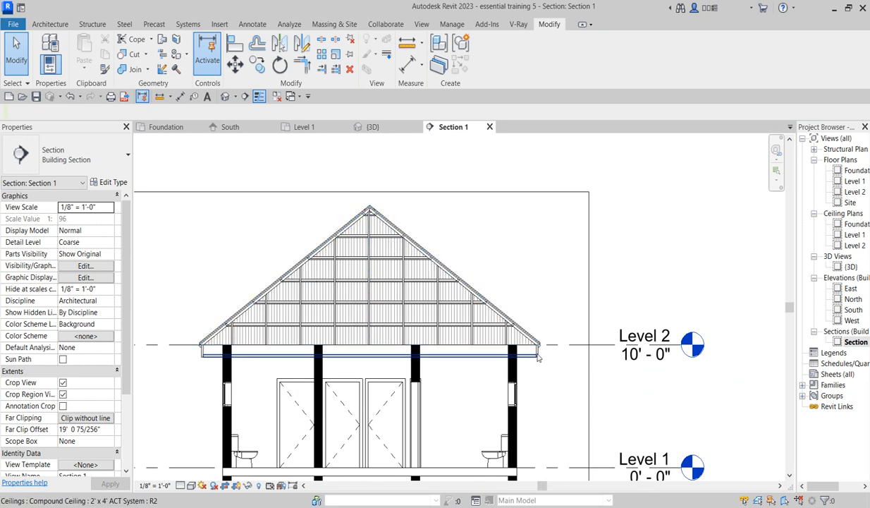
Step: Open the 3D view and hide the Generic - 12" basic roof element in that view
{"action": "double_click", "coordinate": [849, 267]}
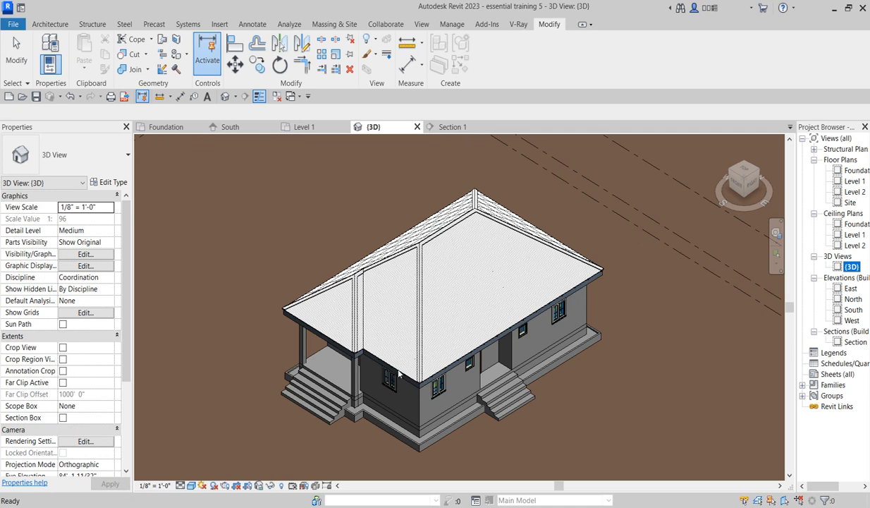
{"action": "left_click", "coordinate": [386, 354]}
{"action": "scroll", "coordinate": [458, 288], "scroll_direction": "up", "scroll_amount": 5}
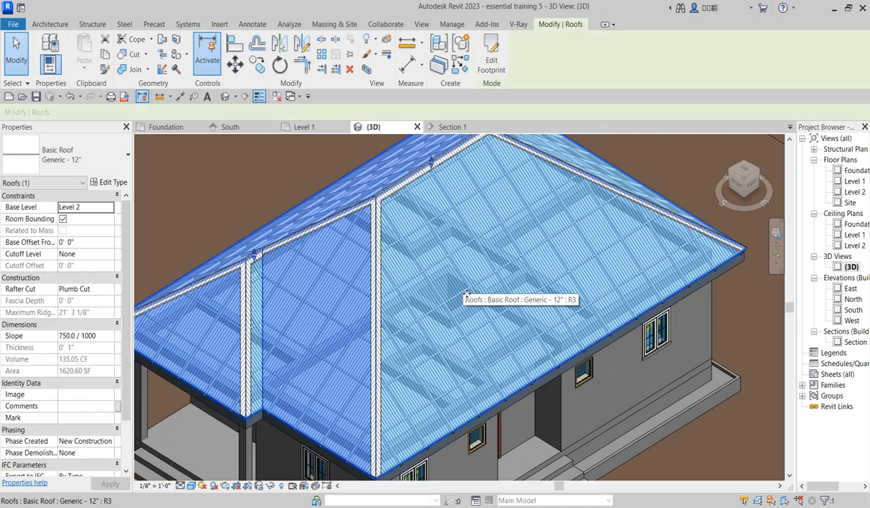
{"action": "scroll", "coordinate": [462, 292], "scroll_direction": "down", "scroll_amount": 5}
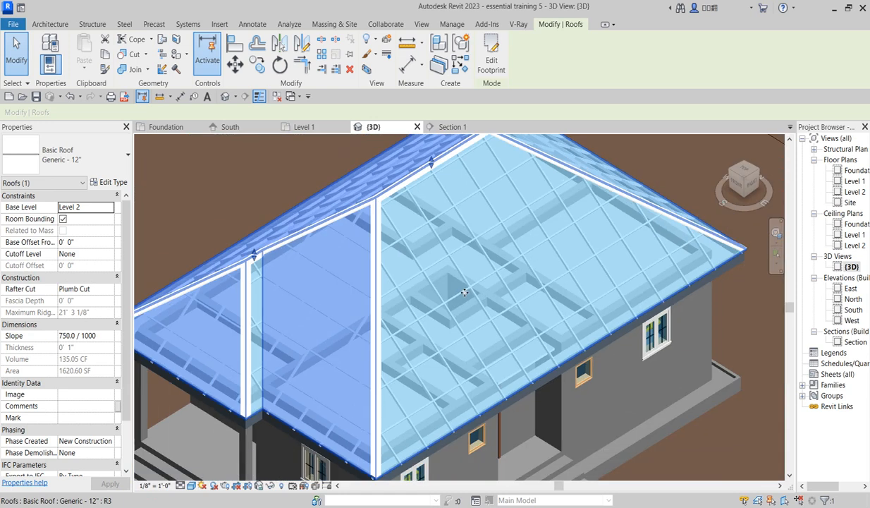
{"action": "right_click", "coordinate": [456, 293]}
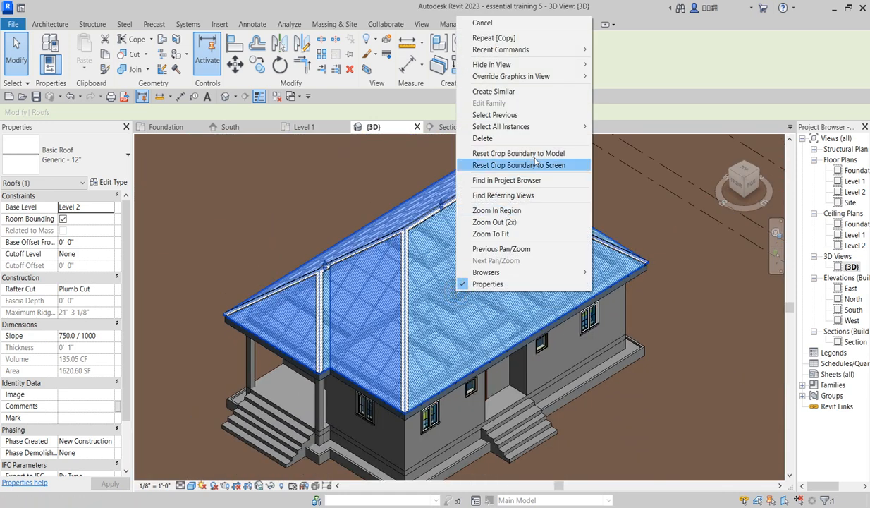
{"action": "mouse_move", "coordinate": [534, 129]}
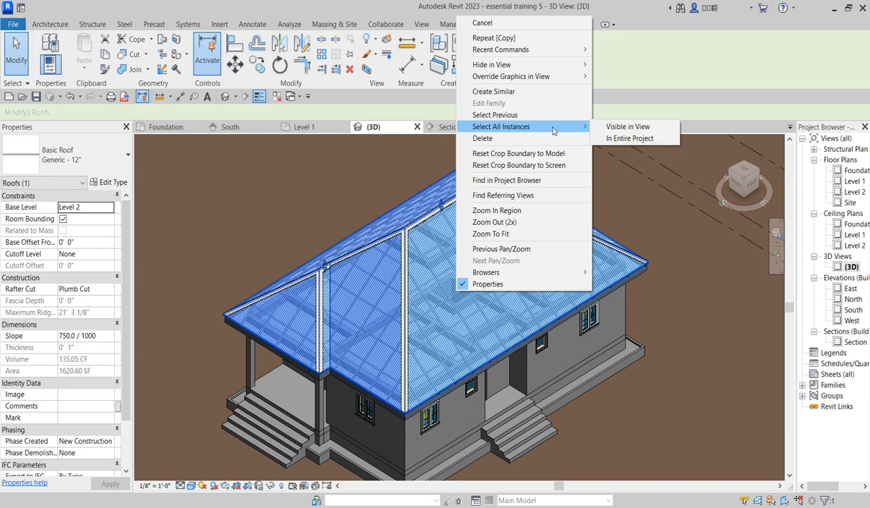
{"action": "mouse_move", "coordinate": [525, 65]}
{"action": "left_click", "coordinate": [616, 65]}
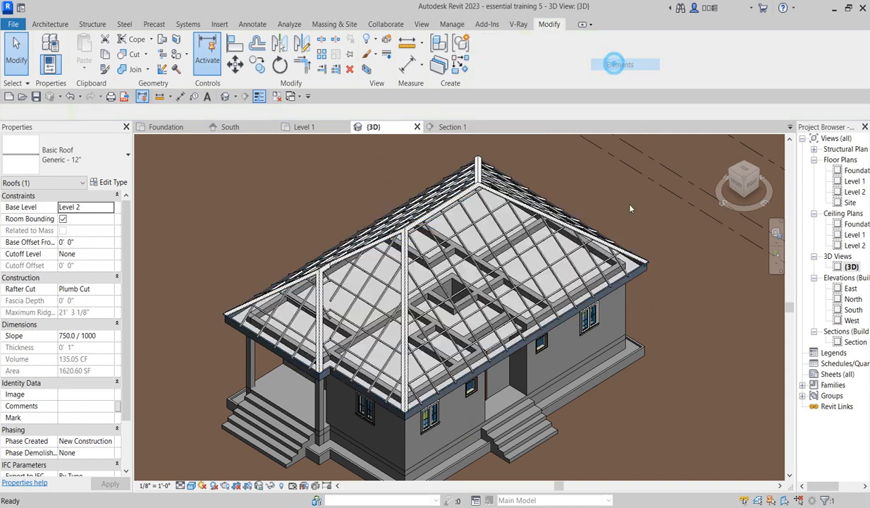
Step: Inspect the exposed mullion framing of the sloped glazing roof across the house in 3D
{"action": "left_click", "coordinate": [629, 200]}
{"action": "scroll", "coordinate": [520, 261], "scroll_direction": "up", "scroll_amount": 2}
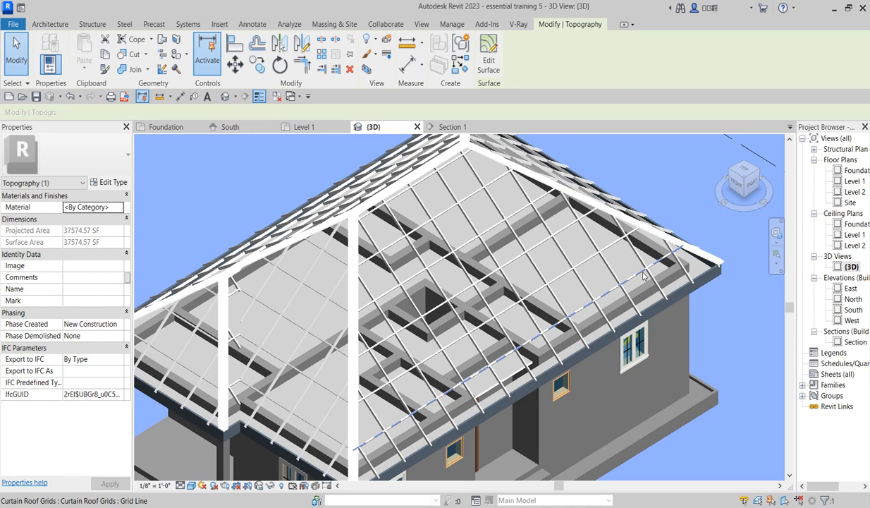
{"action": "scroll", "coordinate": [608, 285], "scroll_direction": "down", "scroll_amount": 6}
{"action": "left_click", "coordinate": [220, 210]}
{"action": "scroll", "coordinate": [576, 310], "scroll_direction": "up", "scroll_amount": 6}
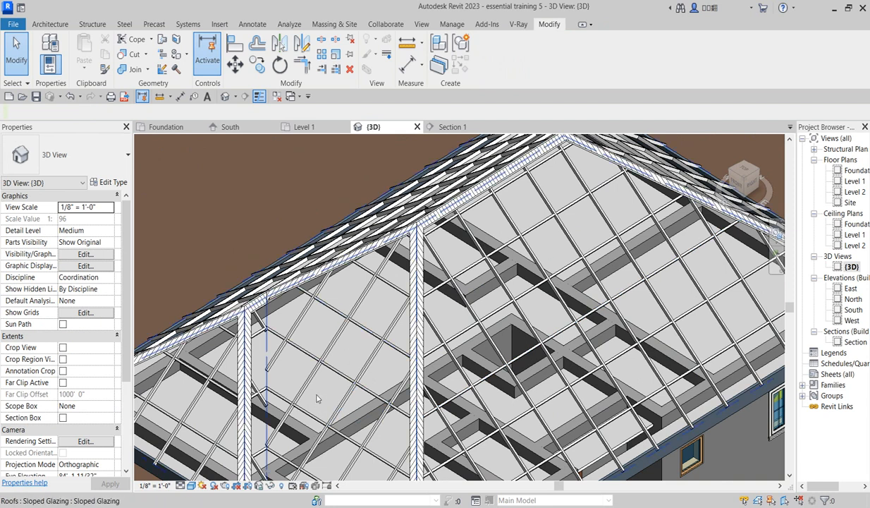
{"action": "scroll", "coordinate": [316, 397], "scroll_direction": "down", "scroll_amount": 3}
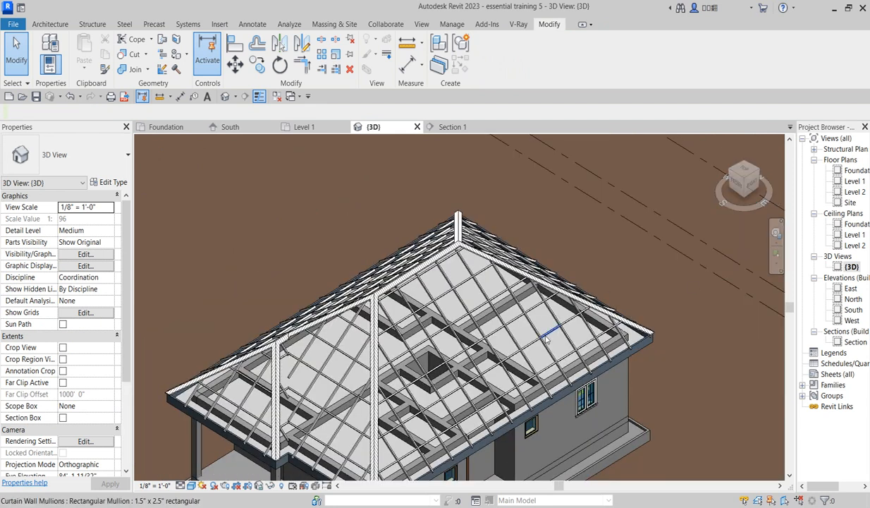
{"action": "scroll", "coordinate": [493, 297], "scroll_direction": "down", "scroll_amount": 3}
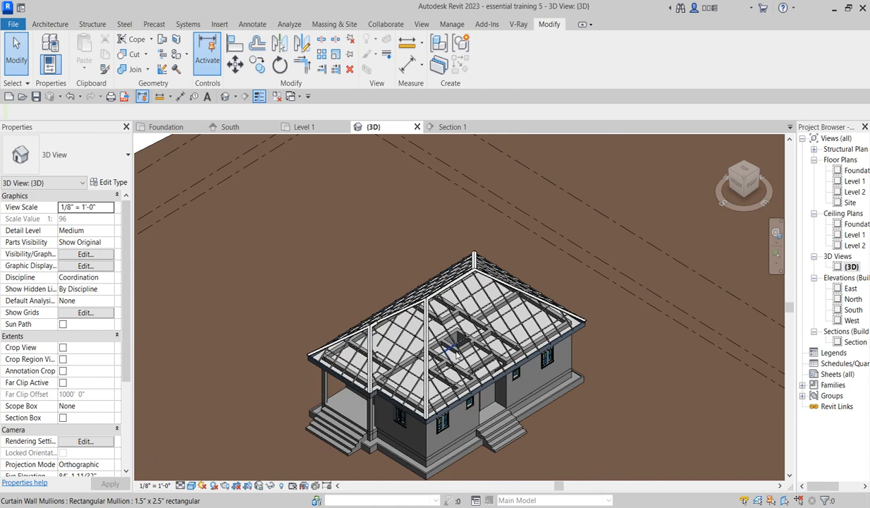
{"action": "scroll", "coordinate": [369, 391], "scroll_direction": "up", "scroll_amount": 2}
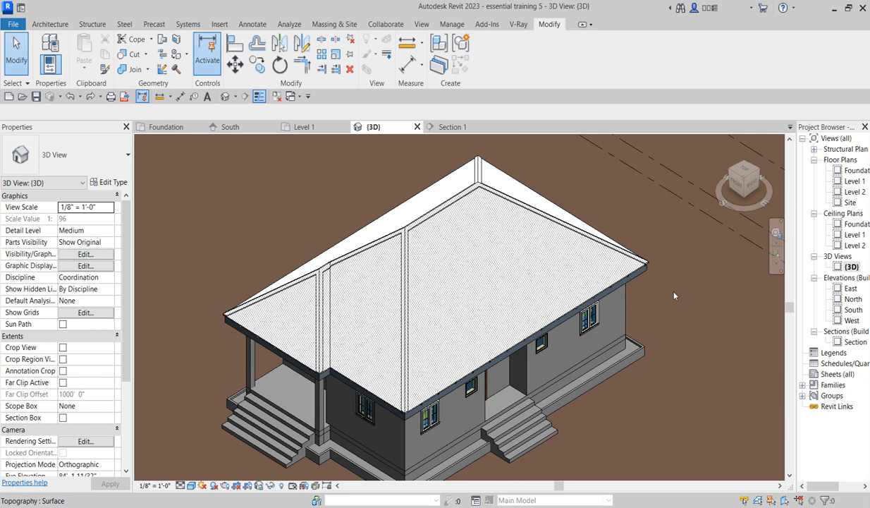
{"action": "left_click", "coordinate": [588, 290]}
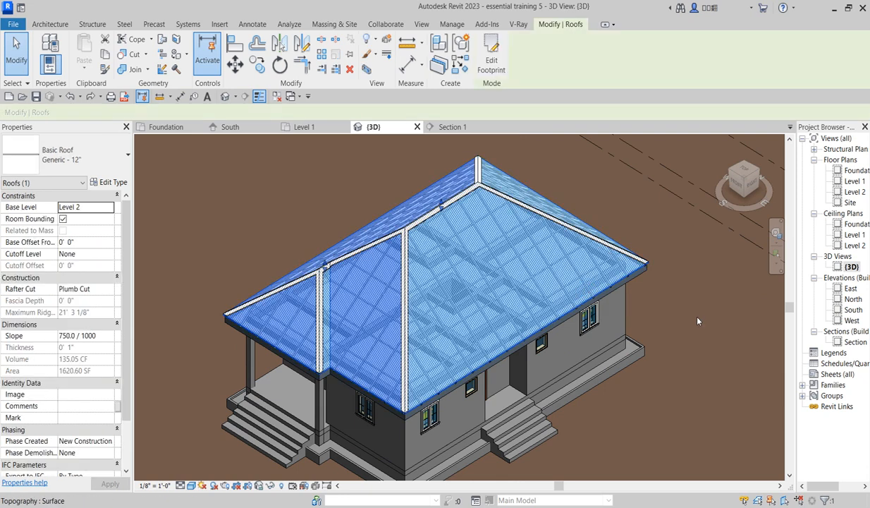
{"action": "left_click", "coordinate": [697, 317]}
{"action": "scroll", "coordinate": [632, 332], "scroll_direction": "down", "scroll_amount": 4}
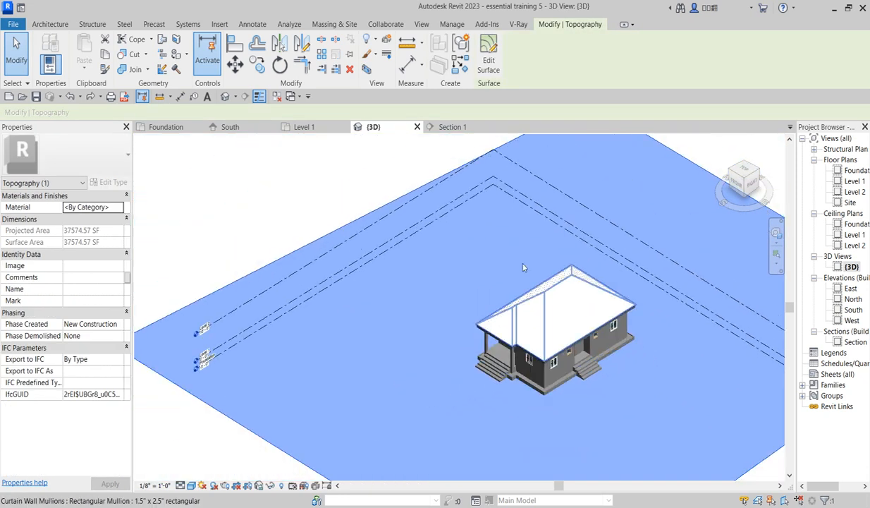
{"action": "left_click", "coordinate": [273, 196]}
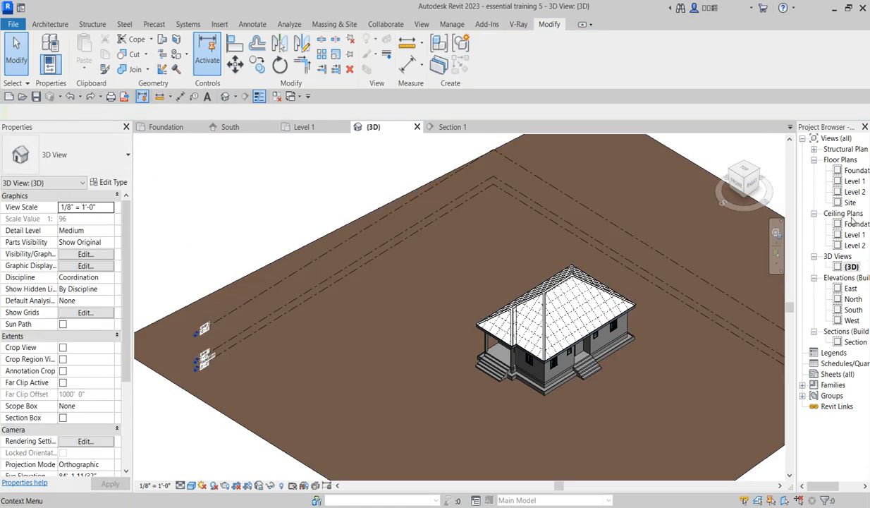
Step: Open the Section 1 view, select the sloped glazing roof and examine where its edge meets the fascia at the eave
{"action": "double_click", "coordinate": [853, 342]}
{"action": "scroll", "coordinate": [452, 366], "scroll_direction": "up", "scroll_amount": 2}
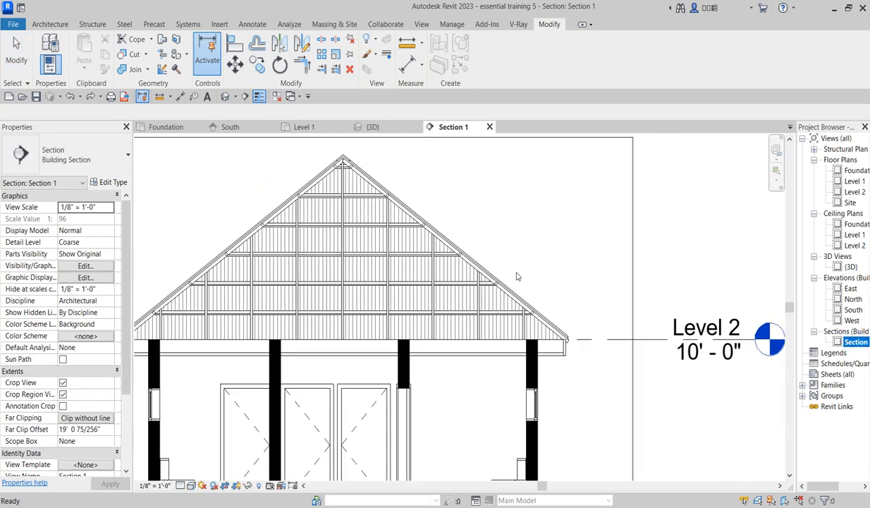
{"action": "scroll", "coordinate": [552, 333], "scroll_direction": "up", "scroll_amount": 2}
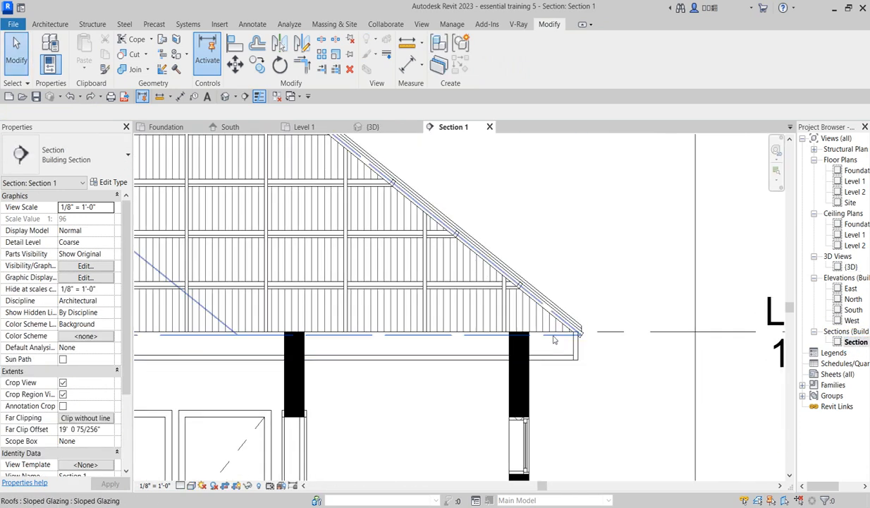
{"action": "scroll", "coordinate": [555, 339], "scroll_direction": "up", "scroll_amount": 2}
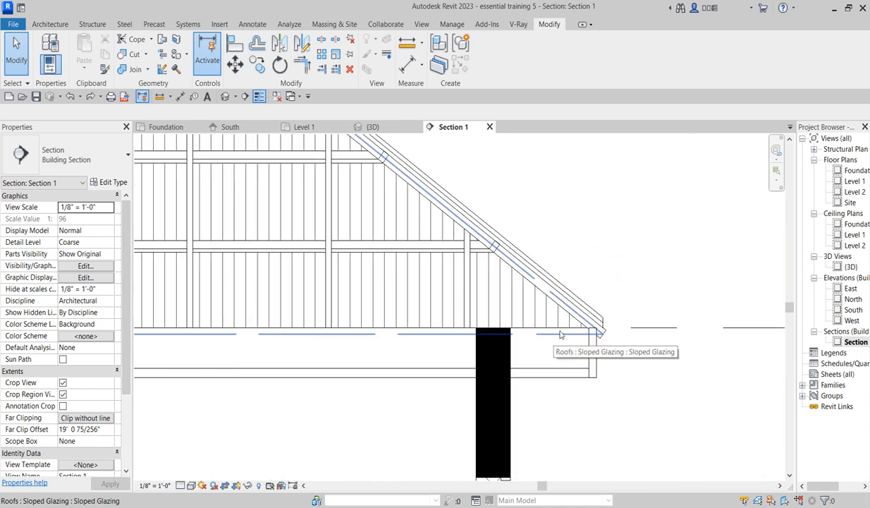
{"action": "left_click", "coordinate": [600, 328]}
{"action": "scroll", "coordinate": [603, 338], "scroll_direction": "up", "scroll_amount": 2}
{"action": "scroll", "coordinate": [598, 328], "scroll_direction": "up", "scroll_amount": 2}
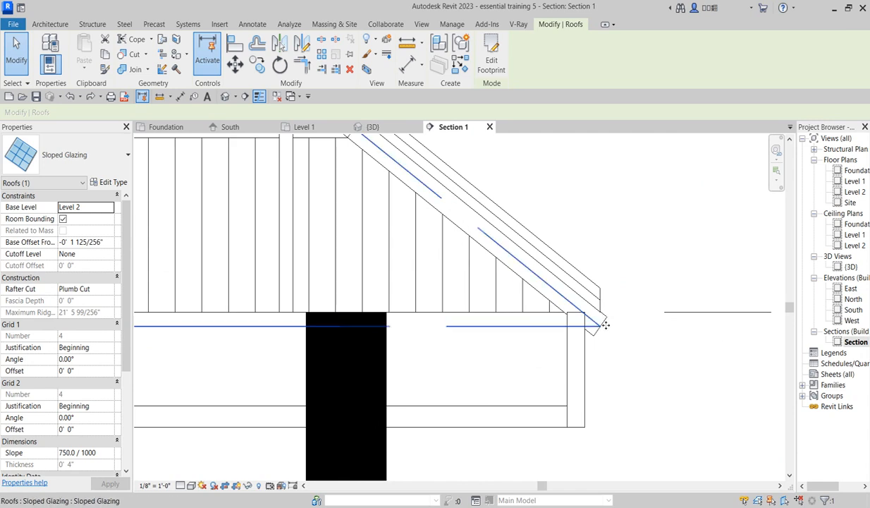
{"action": "scroll", "coordinate": [608, 322], "scroll_direction": "up", "scroll_amount": 2}
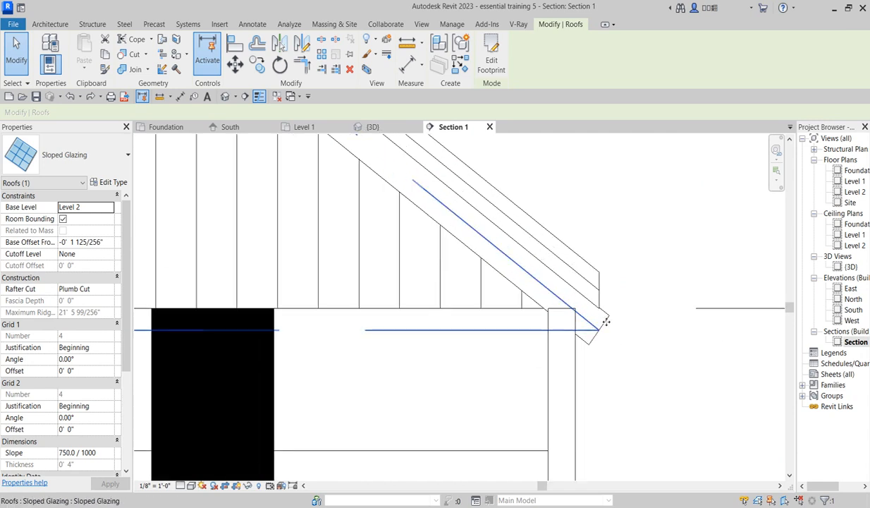
{"action": "scroll", "coordinate": [635, 386], "scroll_direction": "down", "scroll_amount": 3}
{"action": "scroll", "coordinate": [634, 396], "scroll_direction": "down", "scroll_amount": 1}
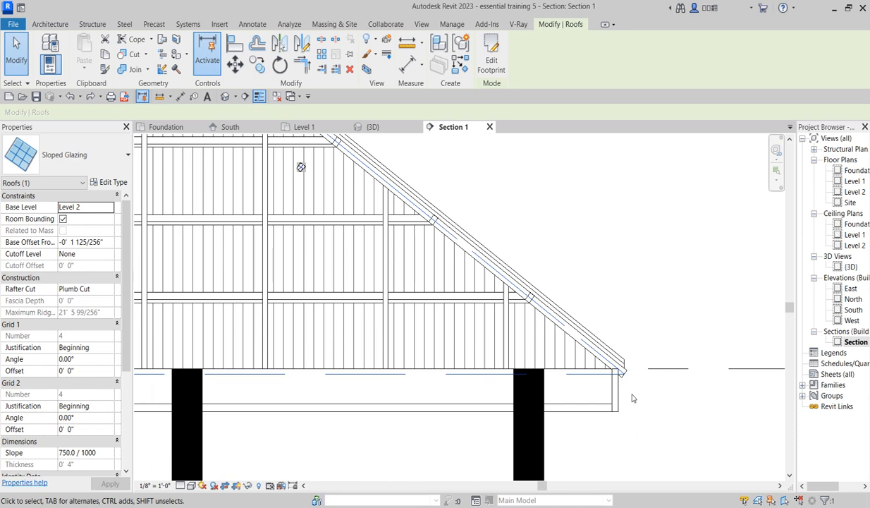
{"action": "scroll", "coordinate": [629, 399], "scroll_direction": "down", "scroll_amount": 1}
{"action": "scroll", "coordinate": [626, 404], "scroll_direction": "up", "scroll_amount": 1}
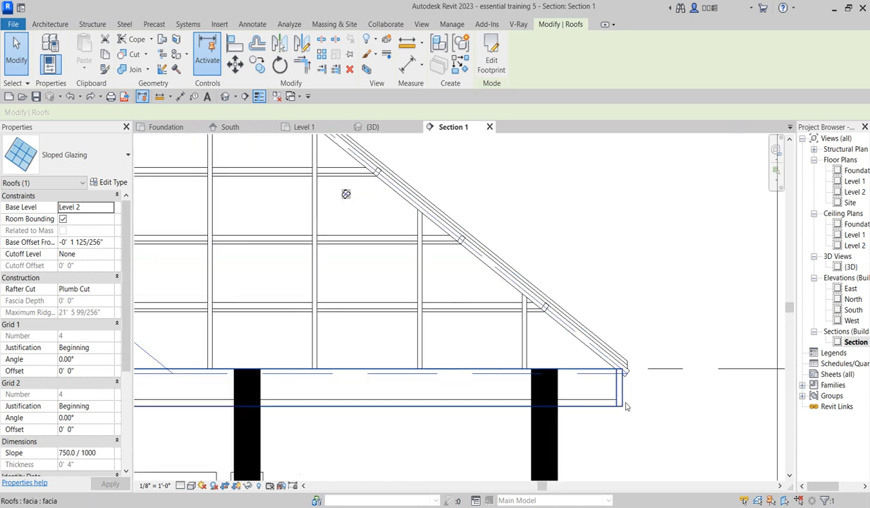
Step: Open the sloped glazing roof's footprint sketch for editing in the Site floor plan view
{"action": "left_click", "coordinate": [492, 60]}
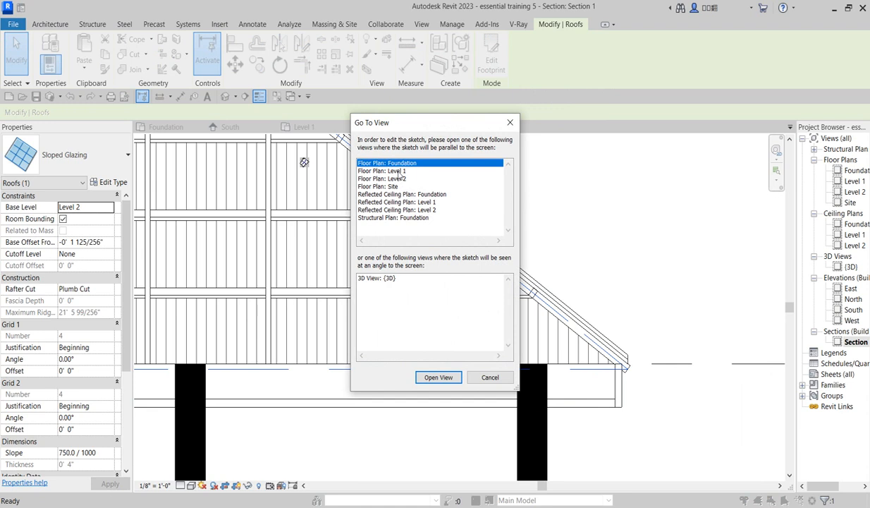
{"action": "left_click", "coordinate": [399, 172]}
{"action": "double_click", "coordinate": [392, 186]}
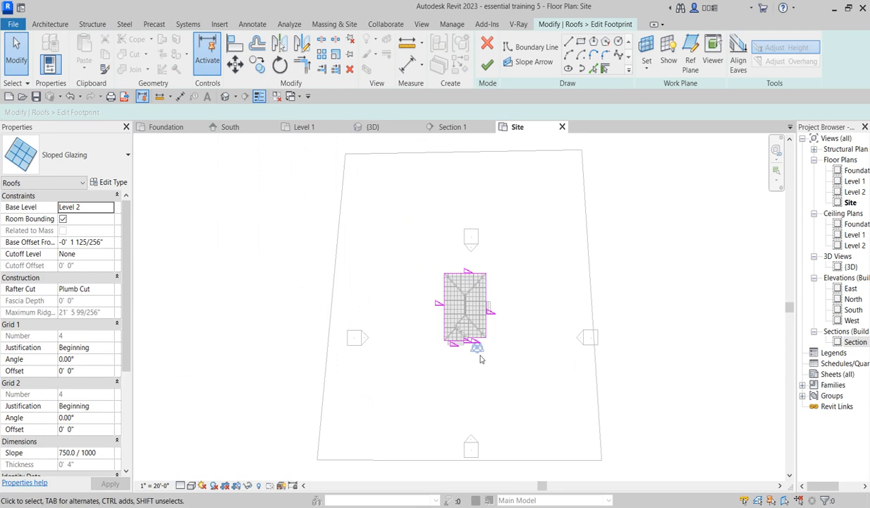
{"action": "scroll", "coordinate": [480, 359], "scroll_direction": "up", "scroll_amount": 1}
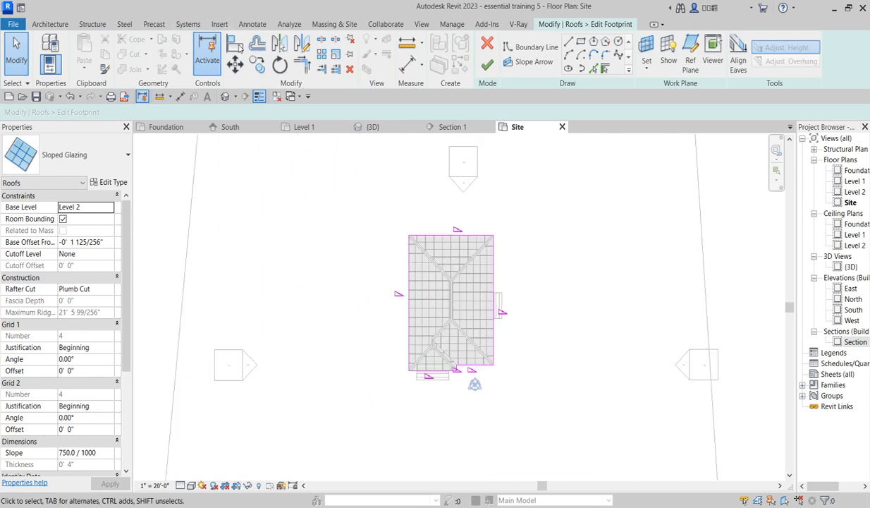
Step: Offset the rear boundary line and both long side lines of the roof footprint inward by 4"
{"action": "left_click", "coordinate": [257, 44]}
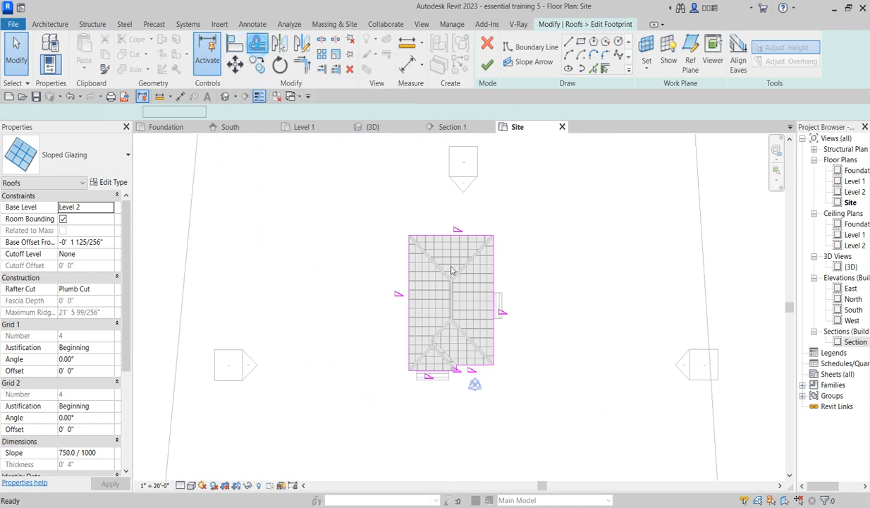
{"action": "scroll", "coordinate": [465, 239], "scroll_direction": "up", "scroll_amount": 4}
{"action": "scroll", "coordinate": [466, 245], "scroll_direction": "up", "scroll_amount": 2}
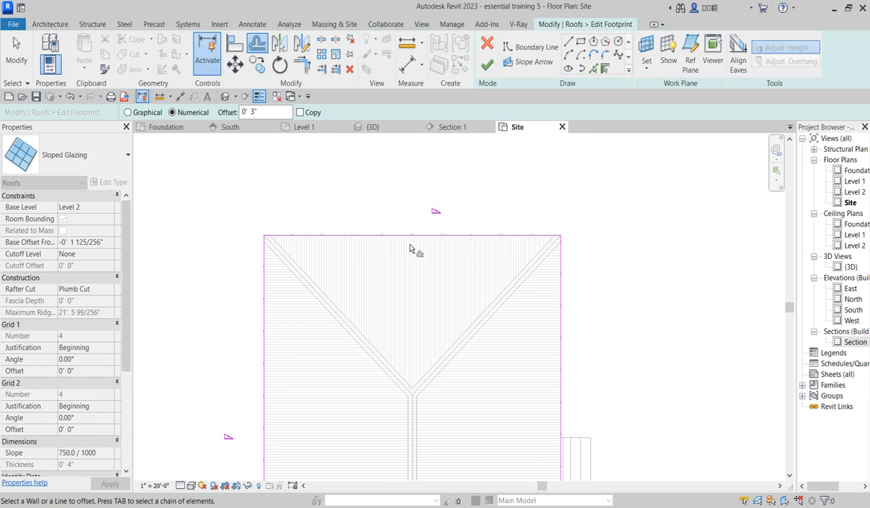
{"action": "double_click", "coordinate": [252, 111]}
{"action": "type", "text": "4"}
{"action": "left_click", "coordinate": [394, 235]}
{"action": "left_click", "coordinate": [265, 258]}
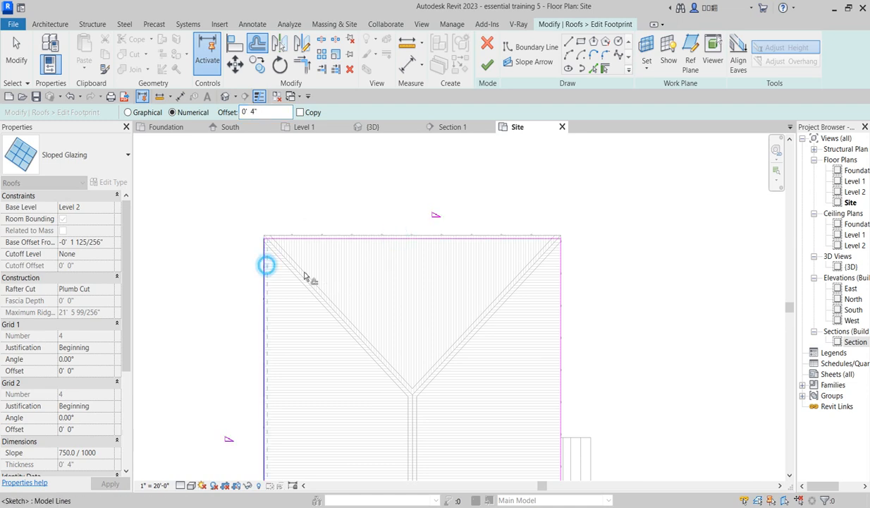
{"action": "left_click", "coordinate": [561, 304]}
{"action": "scroll", "coordinate": [534, 223], "scroll_direction": "down", "scroll_amount": 5}
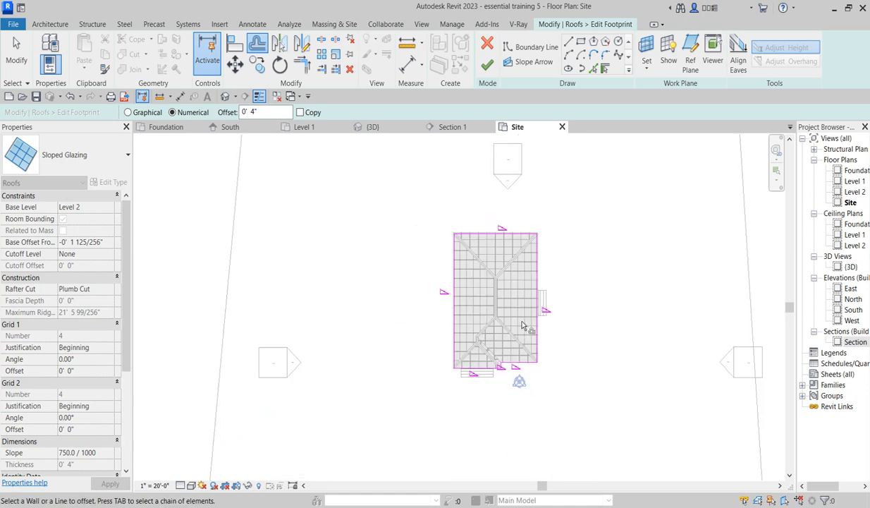
Step: Offset the front boundary lines of the roof footprint inward by 4" and finish the sketch without attaching the walls
{"action": "scroll", "coordinate": [526, 369], "scroll_direction": "up", "scroll_amount": 3}
{"action": "left_click", "coordinate": [526, 365]}
{"action": "scroll", "coordinate": [495, 373], "scroll_direction": "up", "scroll_amount": 3}
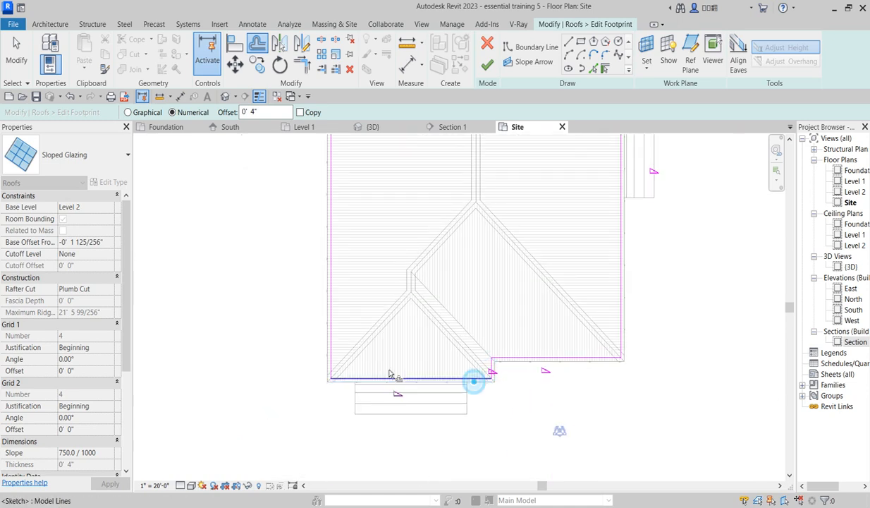
{"action": "scroll", "coordinate": [349, 359], "scroll_direction": "down", "scroll_amount": 3}
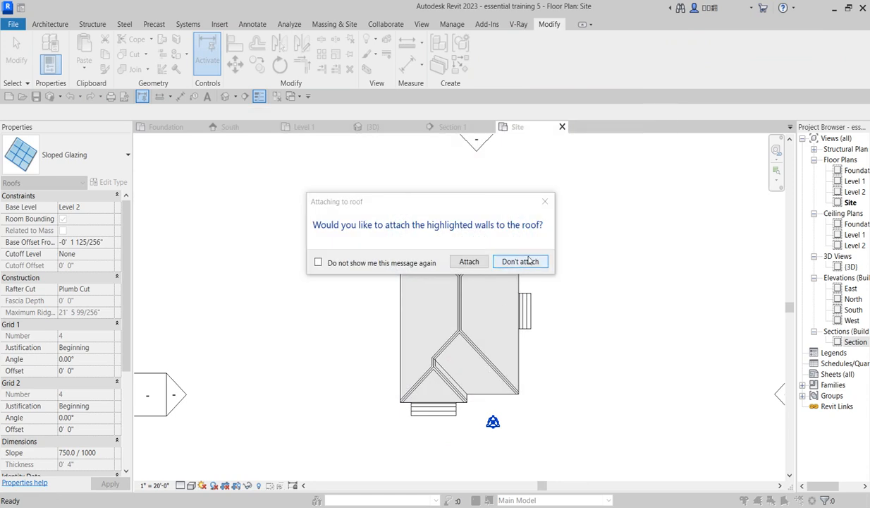
{"action": "left_click", "coordinate": [528, 261]}
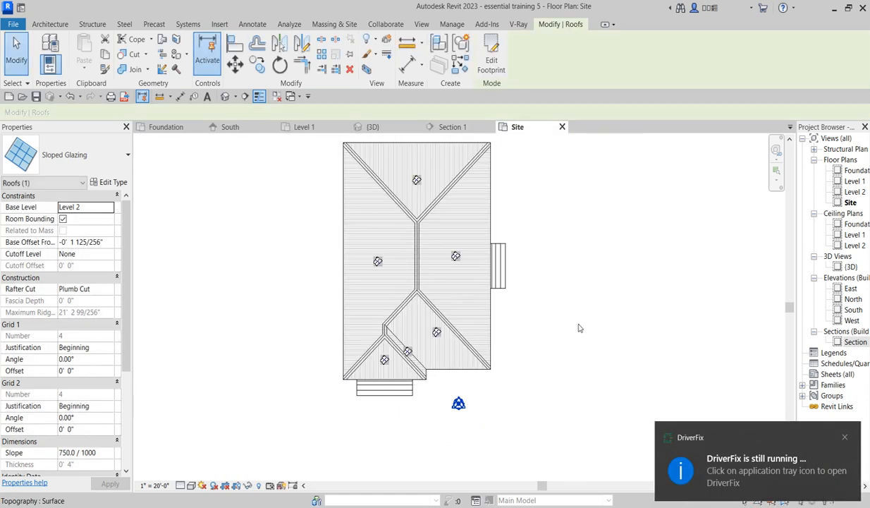
{"action": "left_click", "coordinate": [524, 384]}
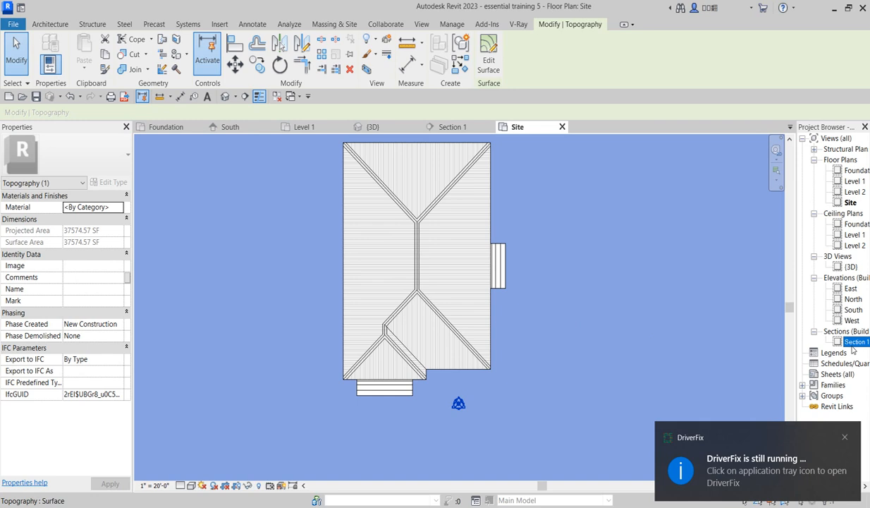
Step: Return to the Section 1 view and examine the gap between the sloped glazing and main roof at the eave and ridge
{"action": "double_click", "coordinate": [846, 341]}
{"action": "scroll", "coordinate": [612, 384], "scroll_direction": "up", "scroll_amount": 3}
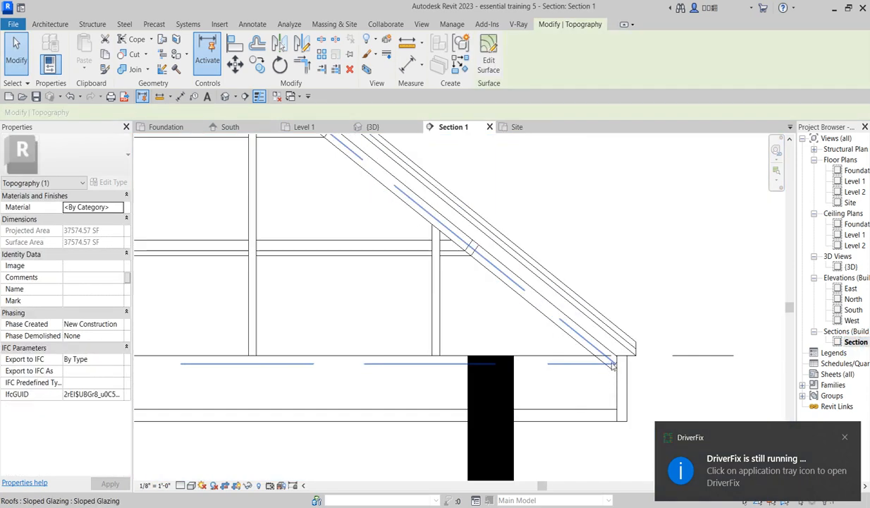
{"action": "scroll", "coordinate": [581, 363], "scroll_direction": "down", "scroll_amount": 4}
{"action": "left_click", "coordinate": [651, 296]}
{"action": "scroll", "coordinate": [642, 377], "scroll_direction": "down", "scroll_amount": 5}
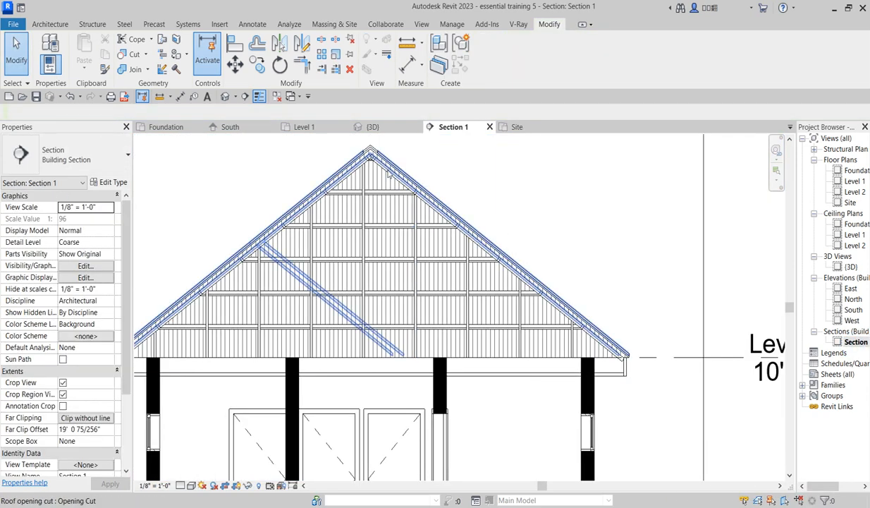
{"action": "scroll", "coordinate": [385, 165], "scroll_direction": "up", "scroll_amount": 2}
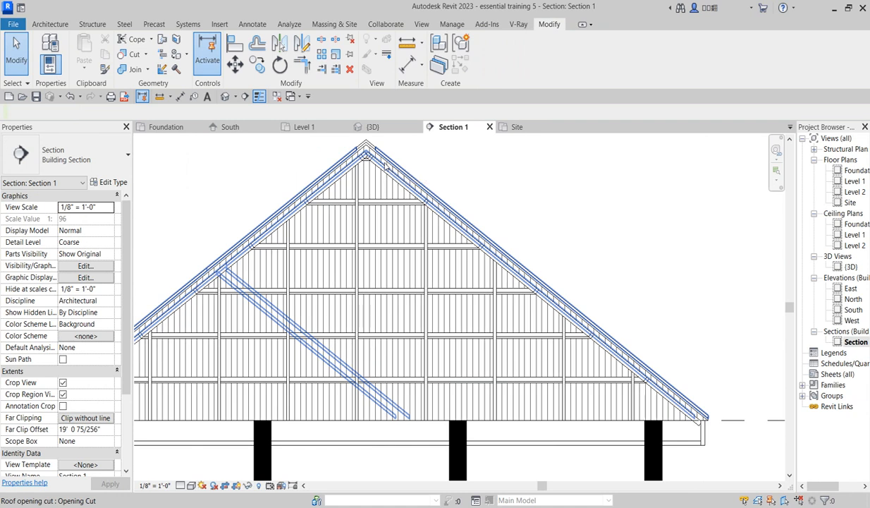
{"action": "left_click", "coordinate": [385, 164]}
{"action": "scroll", "coordinate": [570, 223], "scroll_direction": "up", "scroll_amount": 2}
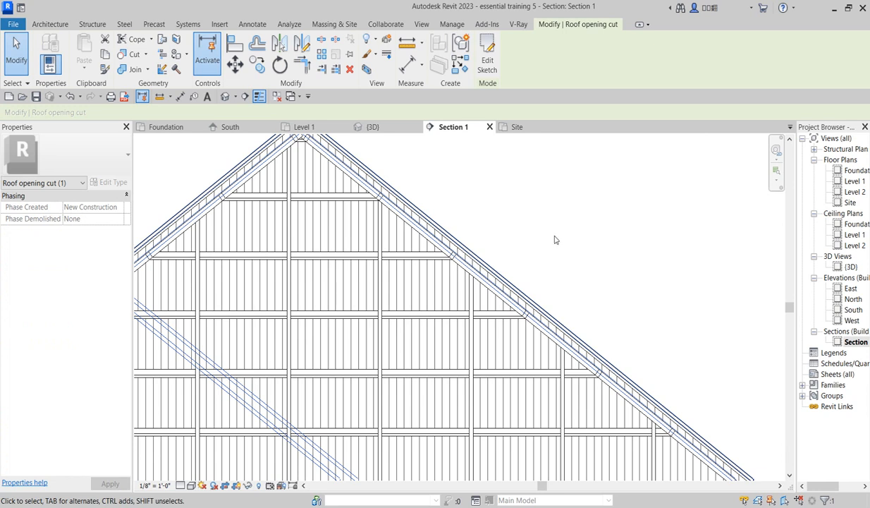
{"action": "scroll", "coordinate": [554, 239], "scroll_direction": "down", "scroll_amount": 3}
{"action": "scroll", "coordinate": [394, 169], "scroll_direction": "up", "scroll_amount": 4}
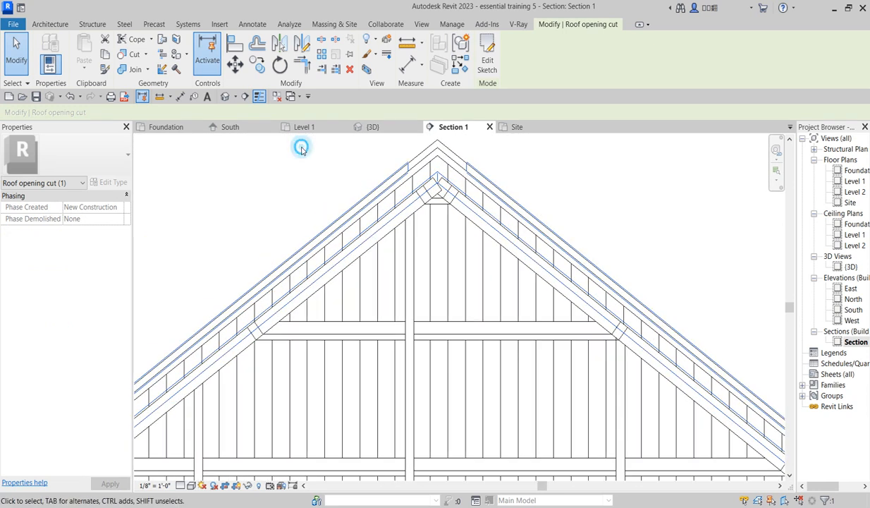
{"action": "left_click", "coordinate": [301, 148]}
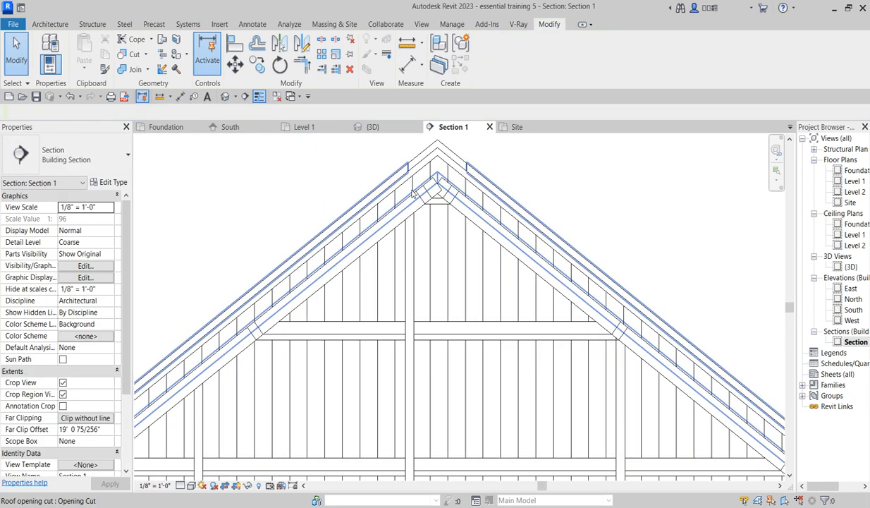
Step: Nudge the sloped glazing roof upward beneath the main roof to a base offset of 0' 0 131/256"
{"action": "left_click", "coordinate": [438, 239]}
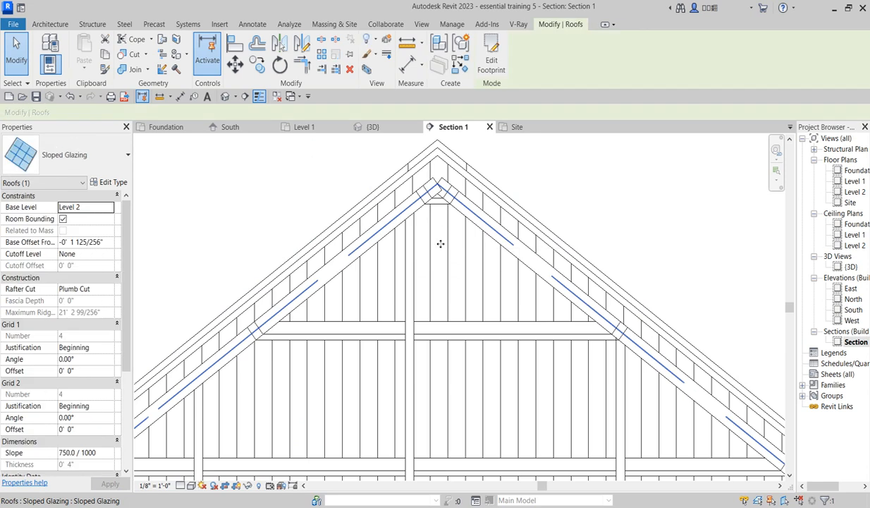
{"action": "left_click_drag", "start_coordinate": [442, 247], "coordinate": [440, 244]}
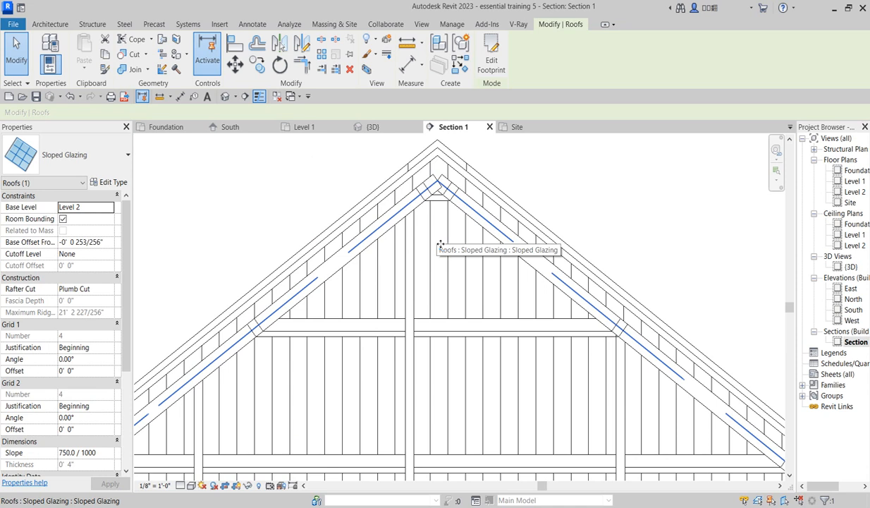
{"action": "left_click_drag", "start_coordinate": [440, 243], "coordinate": [442, 247]}
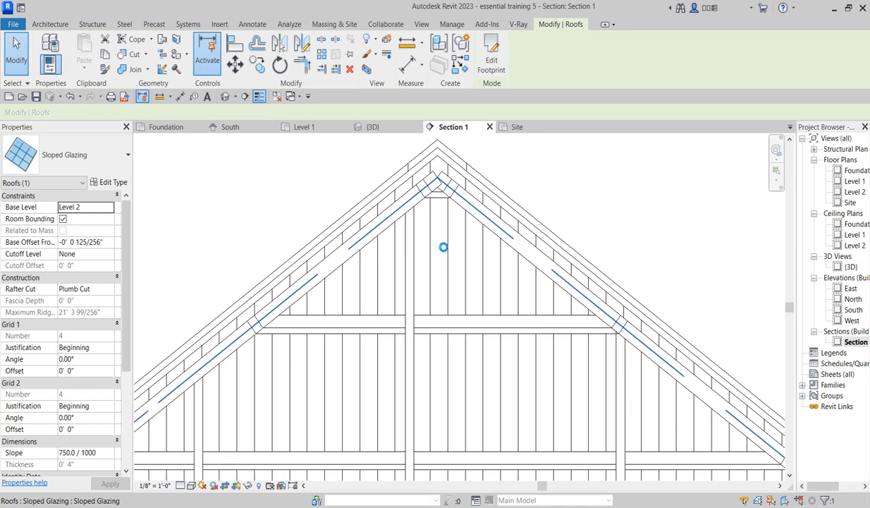
{"action": "key", "text": "Up"}
{"action": "key", "text": "Up"}
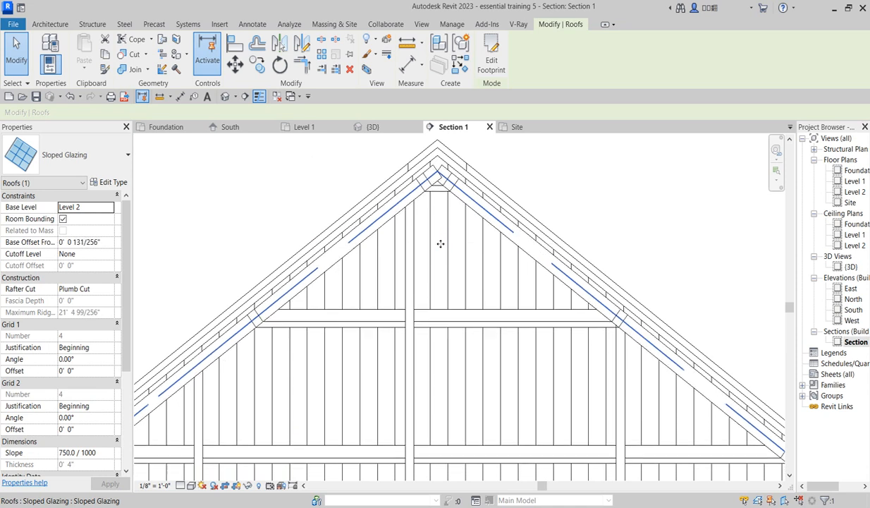
{"action": "left_click", "coordinate": [586, 204]}
Step: Examine the fit of the raised mullion framing under the main roof across the whole building section
{"action": "scroll", "coordinate": [402, 305], "scroll_direction": "down", "scroll_amount": 6}
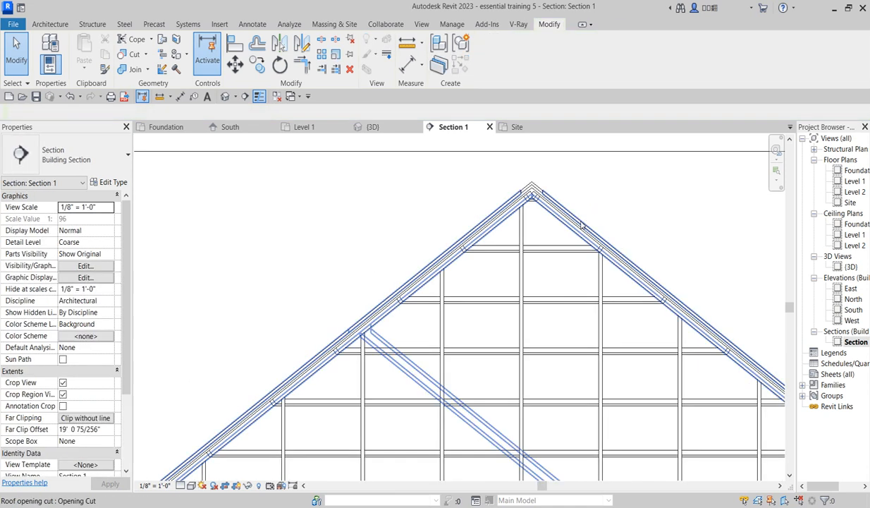
{"action": "scroll", "coordinate": [535, 345], "scroll_direction": "up", "scroll_amount": 3}
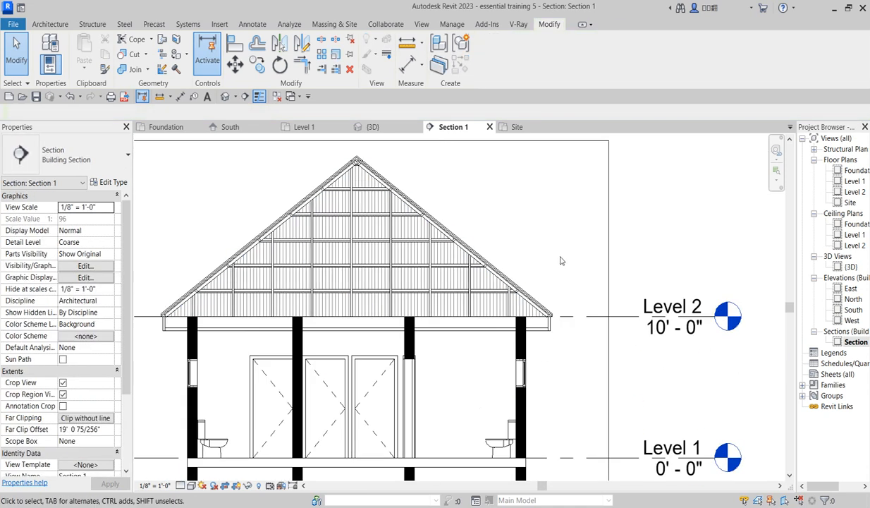
{"action": "scroll", "coordinate": [543, 258], "scroll_direction": "down", "scroll_amount": 2}
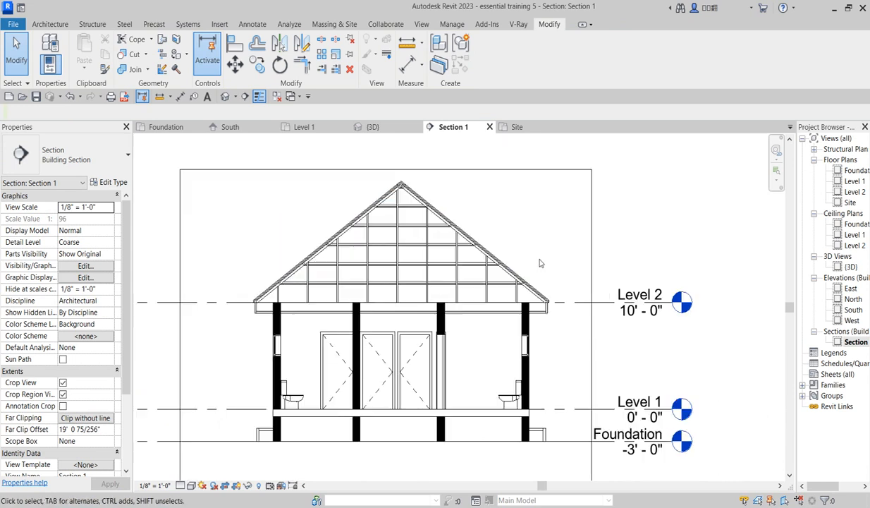
{"action": "scroll", "coordinate": [494, 299], "scroll_direction": "up", "scroll_amount": 2}
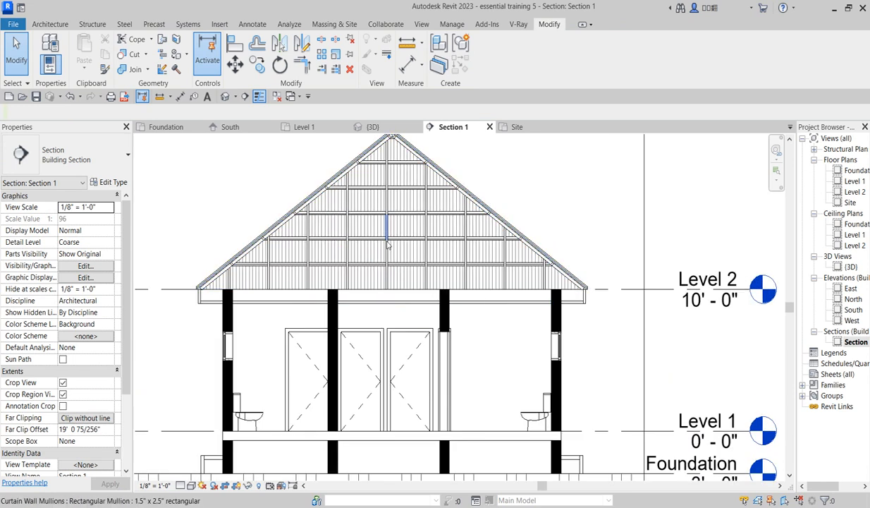
{"action": "scroll", "coordinate": [492, 419], "scroll_direction": "down", "scroll_amount": 2}
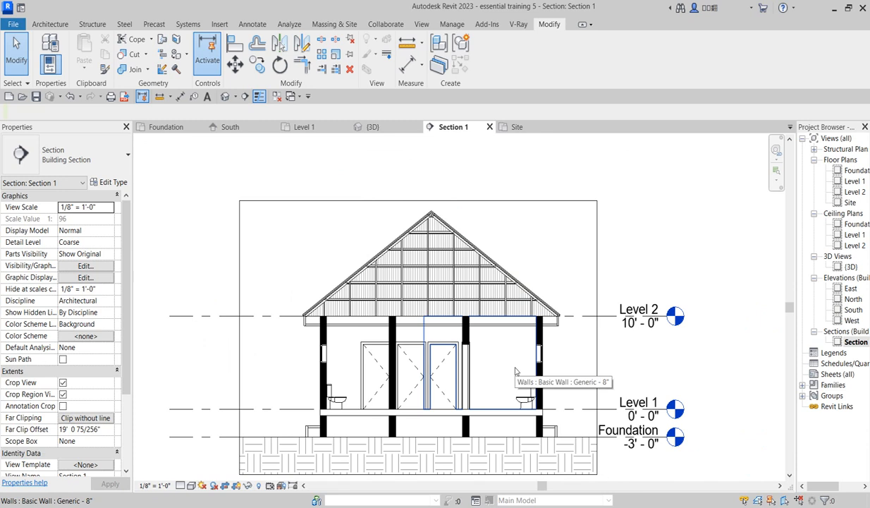
{"action": "scroll", "coordinate": [324, 336], "scroll_direction": "up", "scroll_amount": 2}
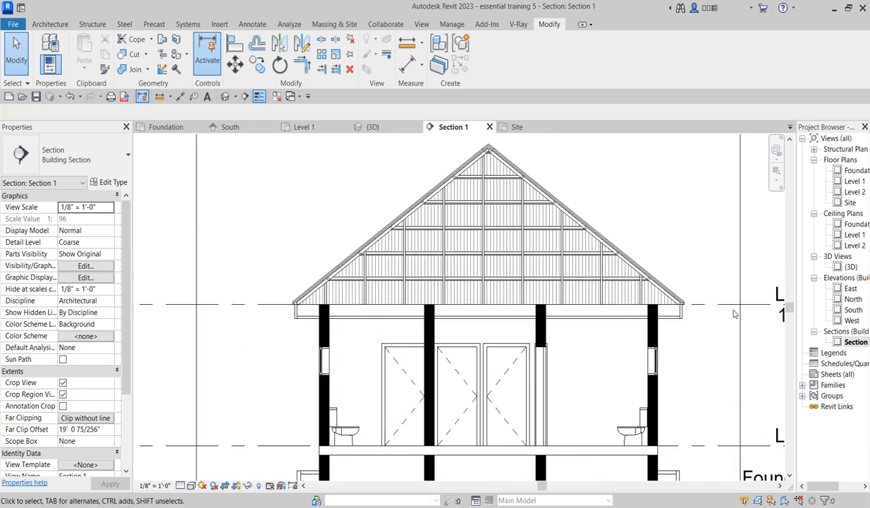
{"action": "scroll", "coordinate": [562, 214], "scroll_direction": "down", "scroll_amount": 2}
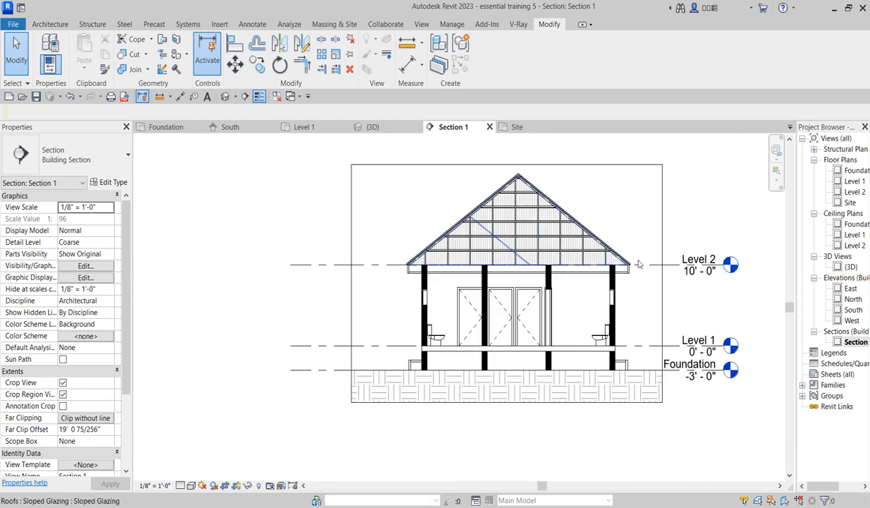
Step: Open the default 3D view of the house and set its visual style to Realistic
{"action": "double_click", "coordinate": [848, 266]}
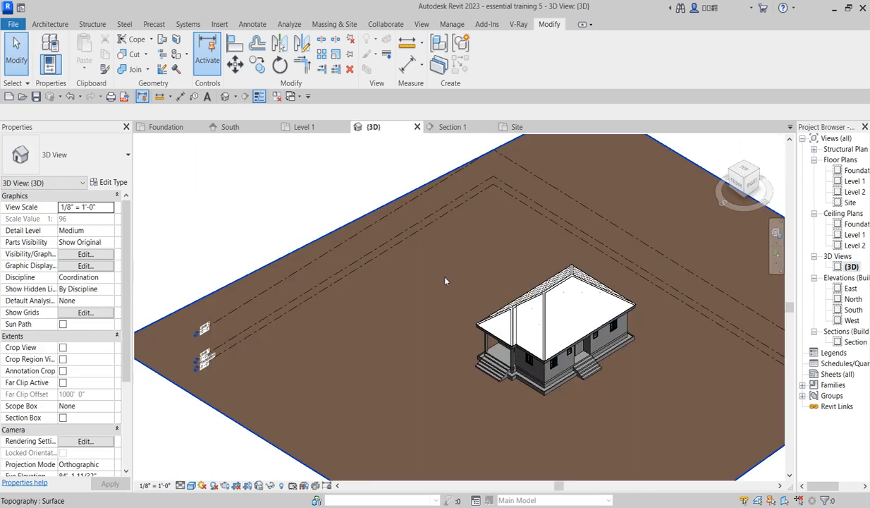
{"action": "left_click", "coordinate": [192, 486]}
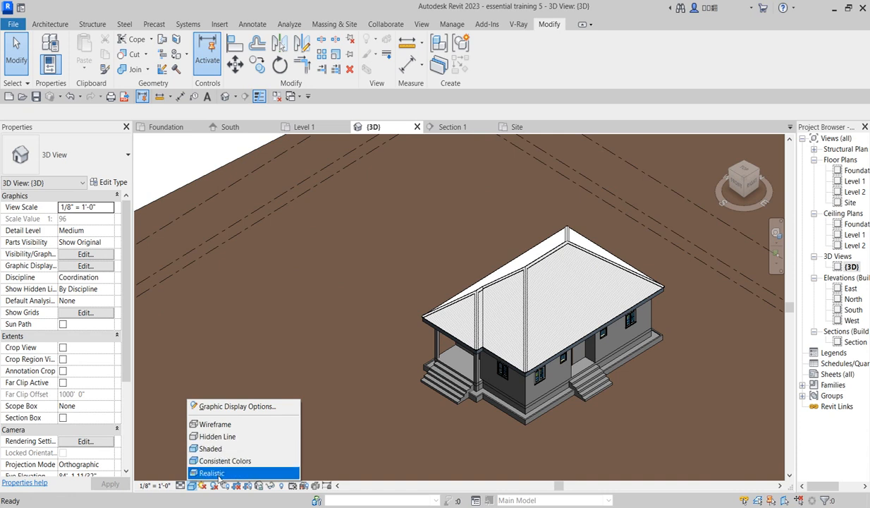
{"action": "left_click", "coordinate": [213, 474]}
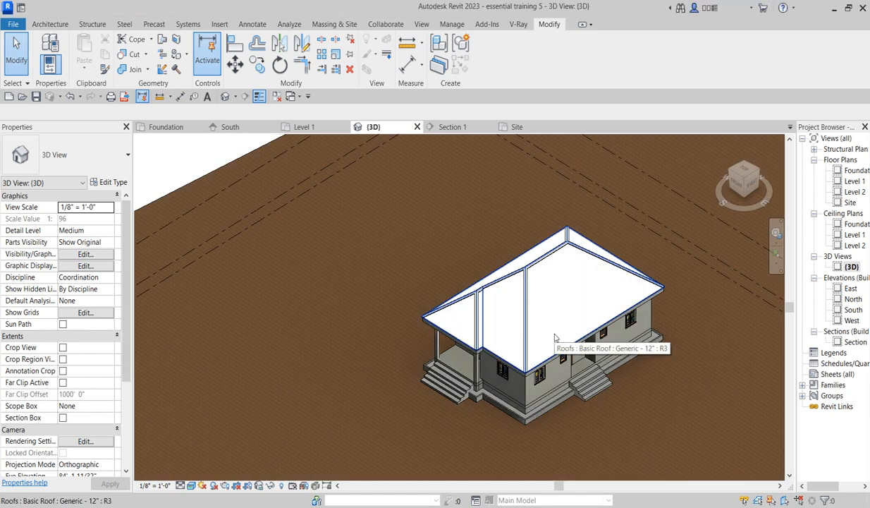
Step: Select the main Generic - 12" roof and open the material of its structure layer for editing
{"action": "scroll", "coordinate": [666, 288], "scroll_direction": "up", "scroll_amount": 5}
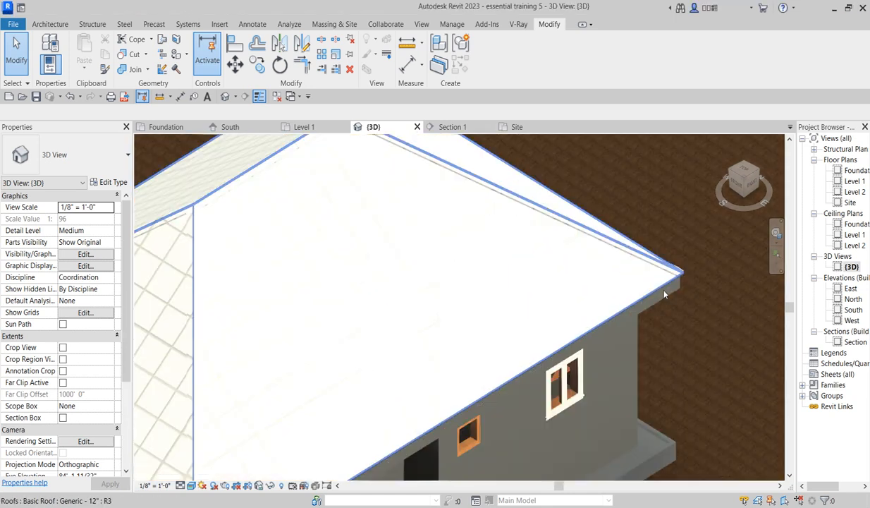
{"action": "scroll", "coordinate": [669, 289], "scroll_direction": "up", "scroll_amount": 3}
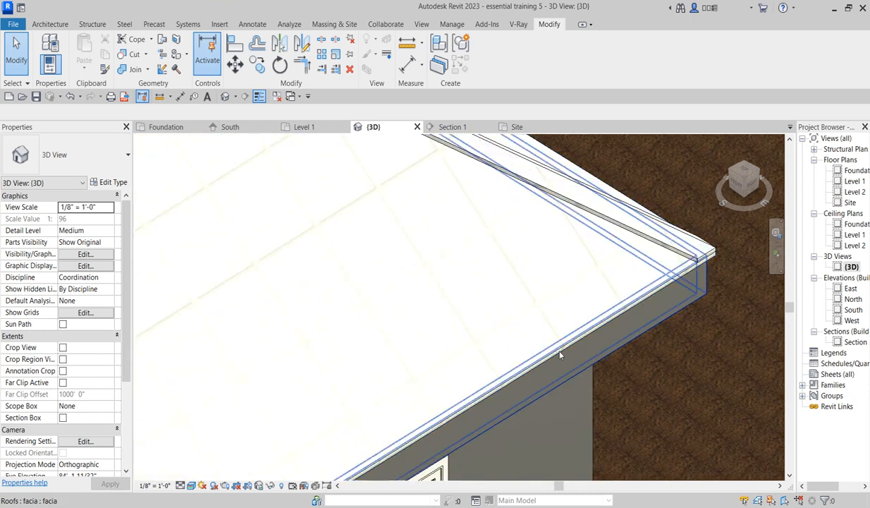
{"action": "scroll", "coordinate": [690, 255], "scroll_direction": "up", "scroll_amount": 2}
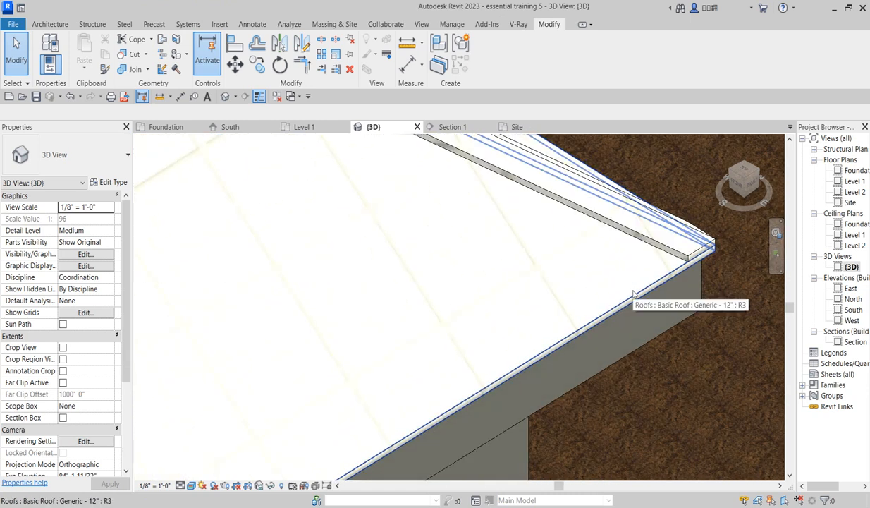
{"action": "scroll", "coordinate": [454, 321], "scroll_direction": "up", "scroll_amount": 3}
{"action": "scroll", "coordinate": [457, 311], "scroll_direction": "down", "scroll_amount": 5}
{"action": "scroll", "coordinate": [482, 331], "scroll_direction": "up", "scroll_amount": 2}
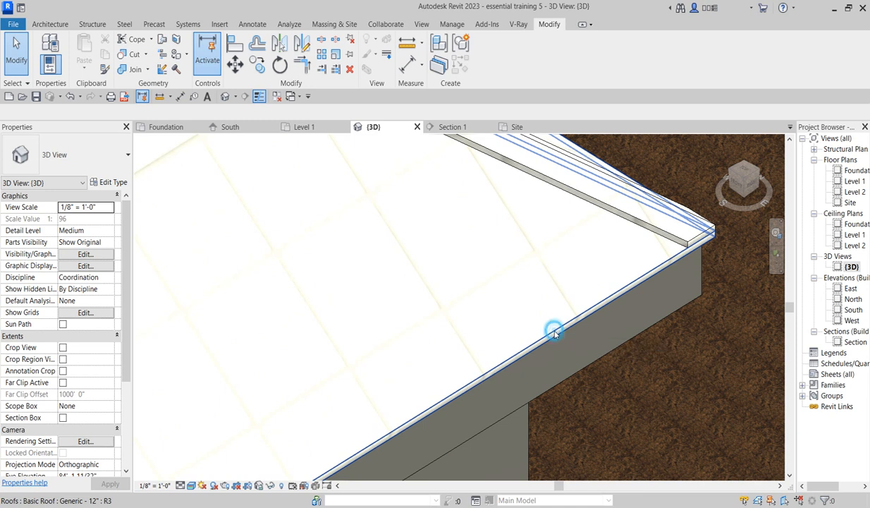
{"action": "left_click", "coordinate": [555, 335]}
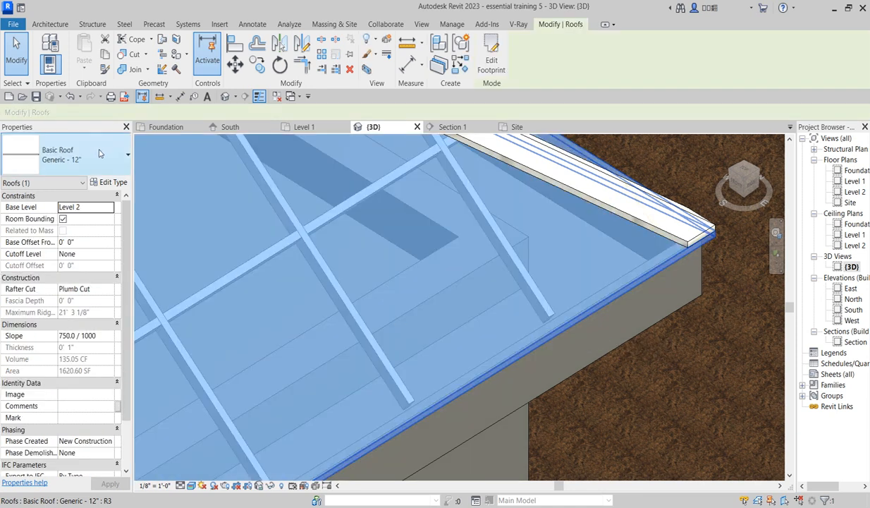
{"action": "left_click", "coordinate": [113, 183]}
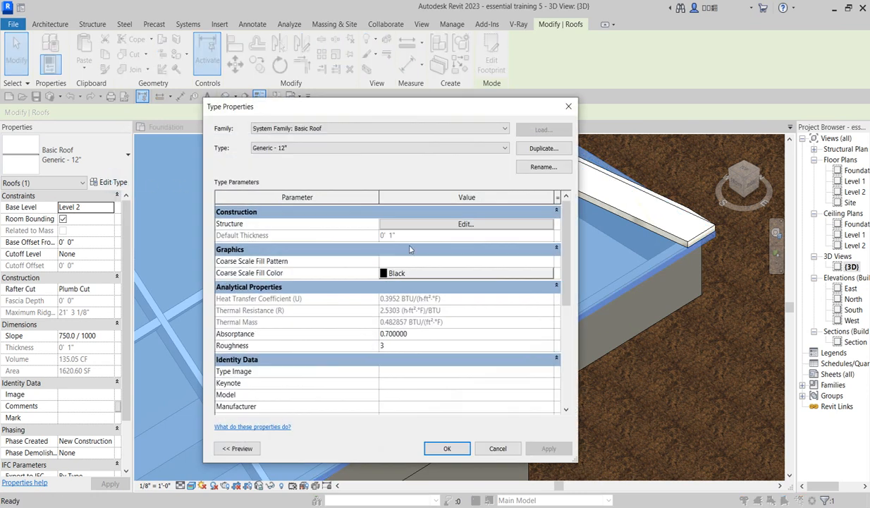
{"action": "left_click", "coordinate": [476, 226]}
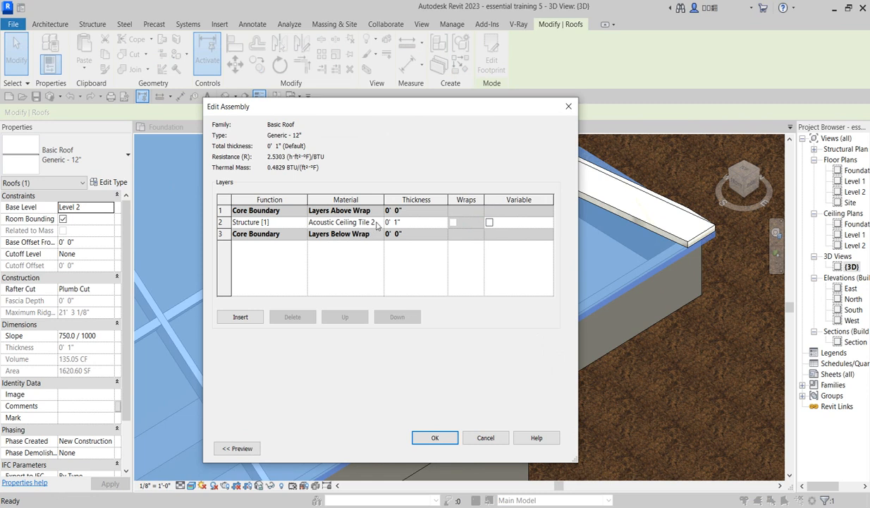
{"action": "left_click", "coordinate": [378, 223]}
{"action": "left_click", "coordinate": [374, 222]}
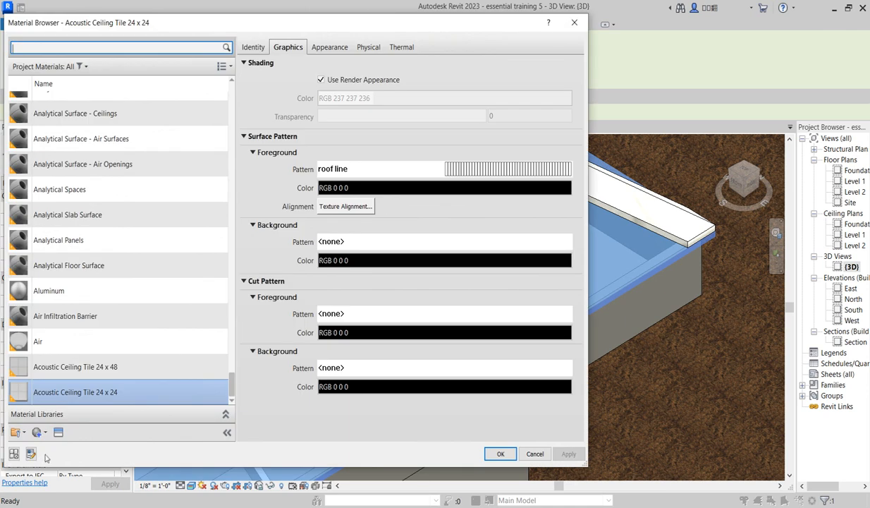
Step: Duplicate the Acoustic Ceiling Tile 24 x 24 material together with its assets and name the copy "roof material"
{"action": "left_click", "coordinate": [126, 393]}
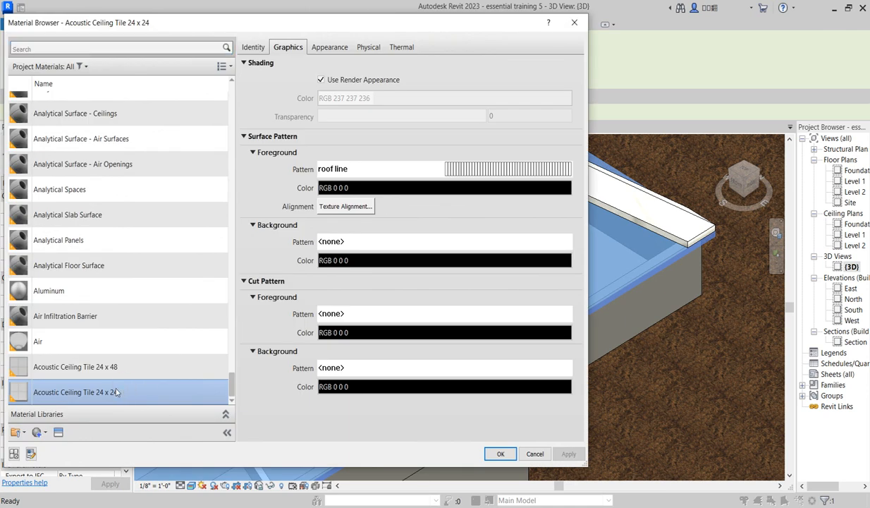
{"action": "right_click", "coordinate": [110, 395]}
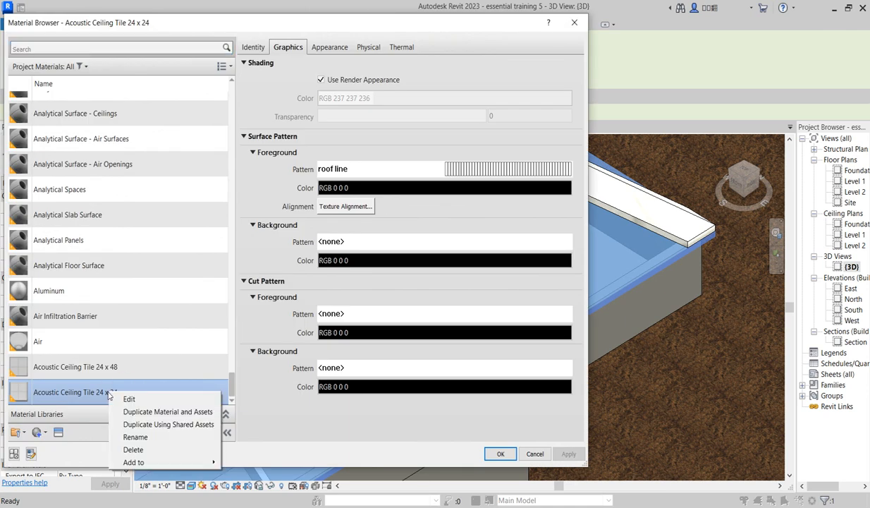
{"action": "left_click", "coordinate": [159, 416]}
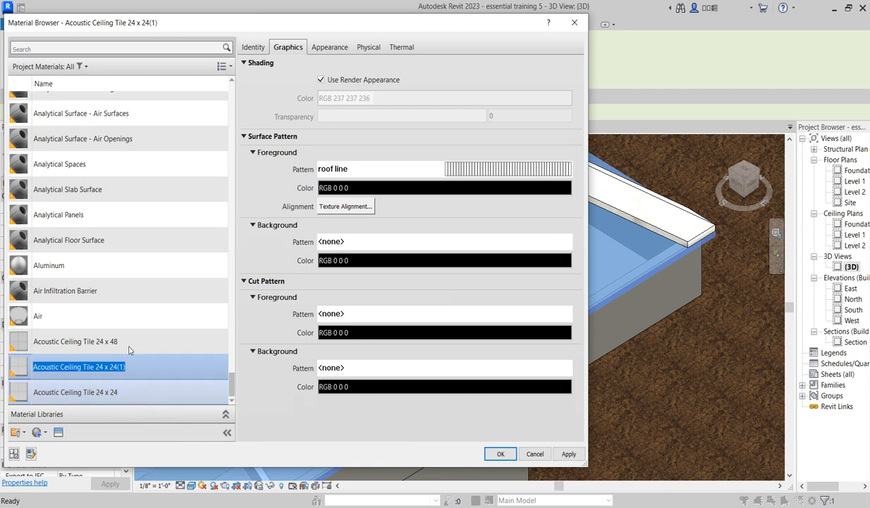
{"action": "type", "text": "roof material"}
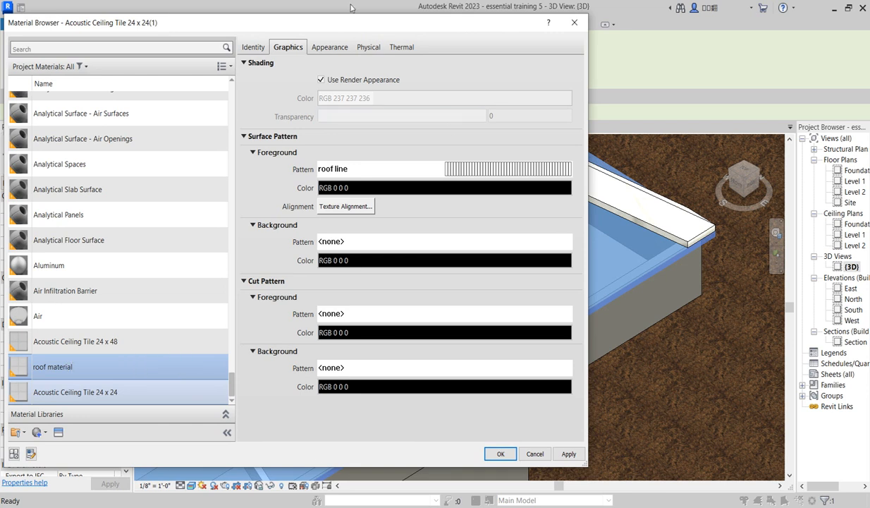
Step: Replace the appearance of "roof material" with Spanish Tile - Red 3 from the Roofing appearance library and apply the material to the roof type
{"action": "left_click", "coordinate": [333, 47]}
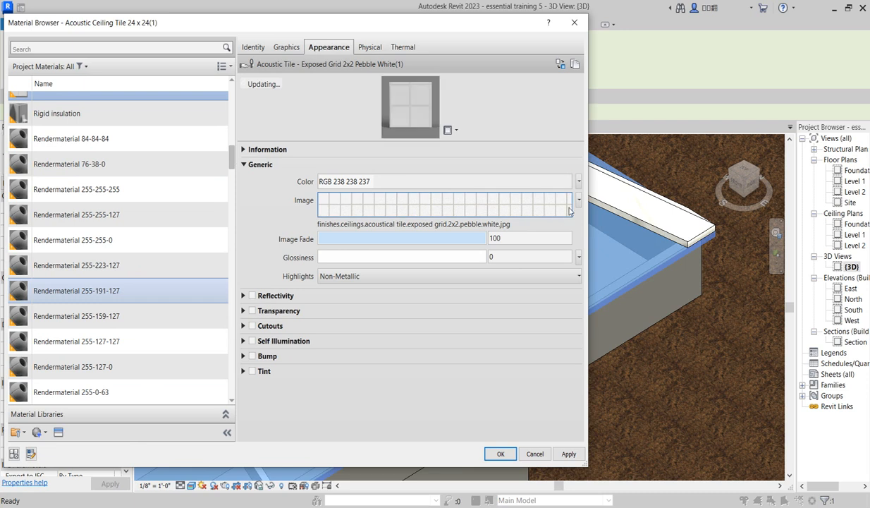
{"action": "left_click", "coordinate": [562, 68]}
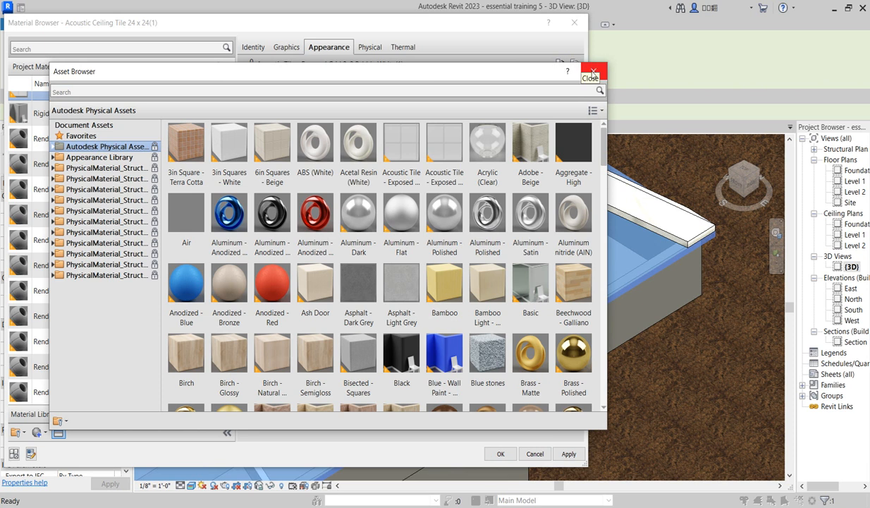
{"action": "left_click", "coordinate": [592, 71]}
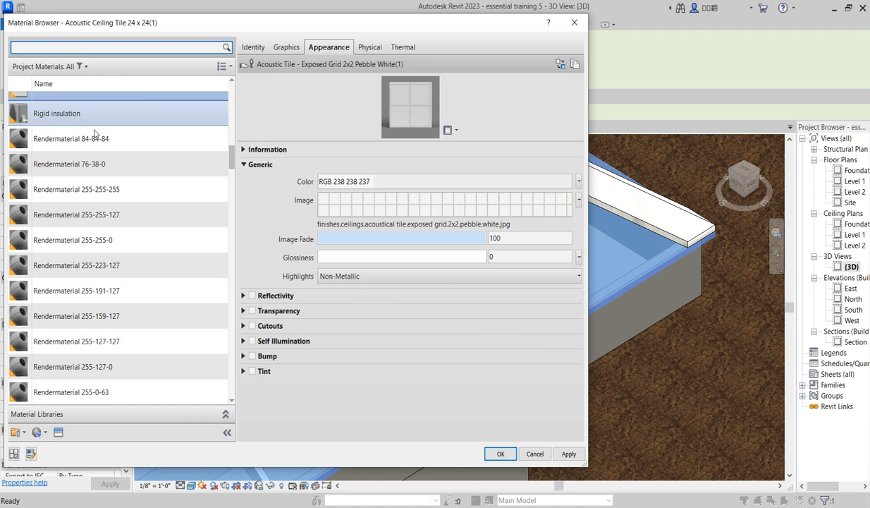
{"action": "scroll", "coordinate": [113, 232], "scroll_direction": "up", "scroll_amount": 2}
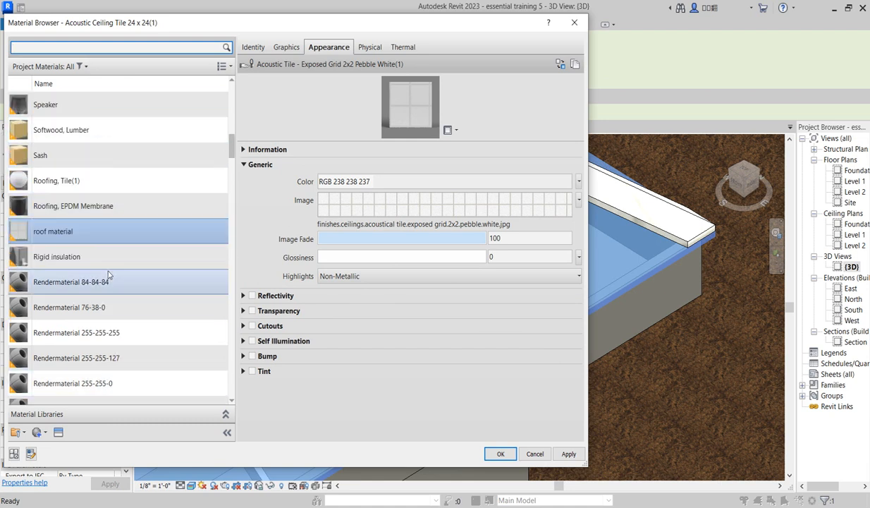
{"action": "left_click", "coordinate": [561, 65]}
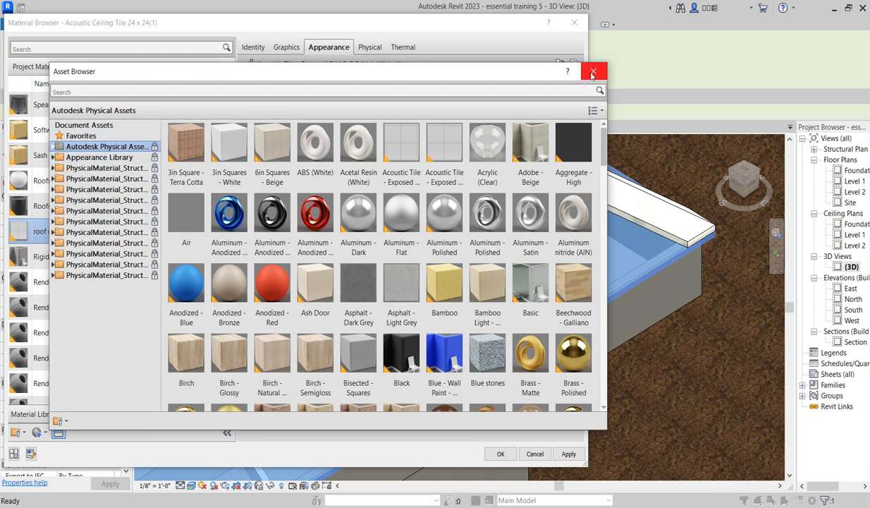
{"action": "left_click", "coordinate": [52, 158]}
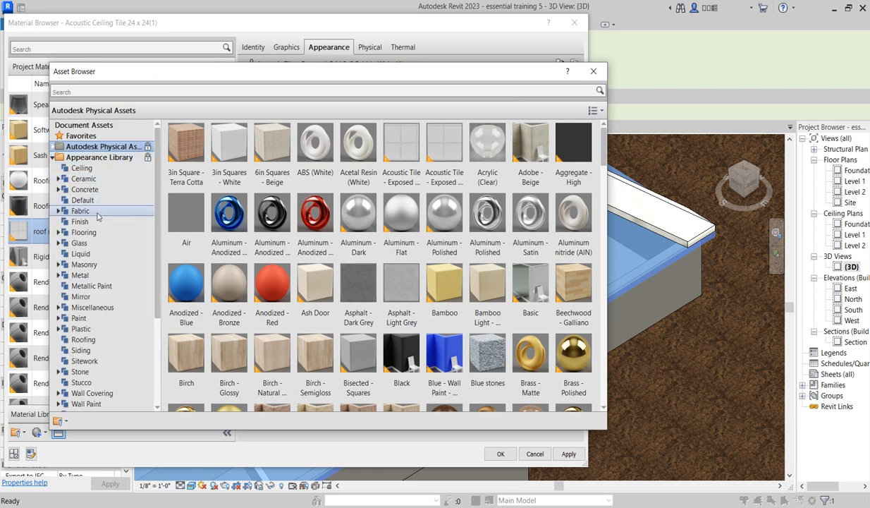
{"action": "scroll", "coordinate": [85, 240], "scroll_direction": "down", "scroll_amount": 3}
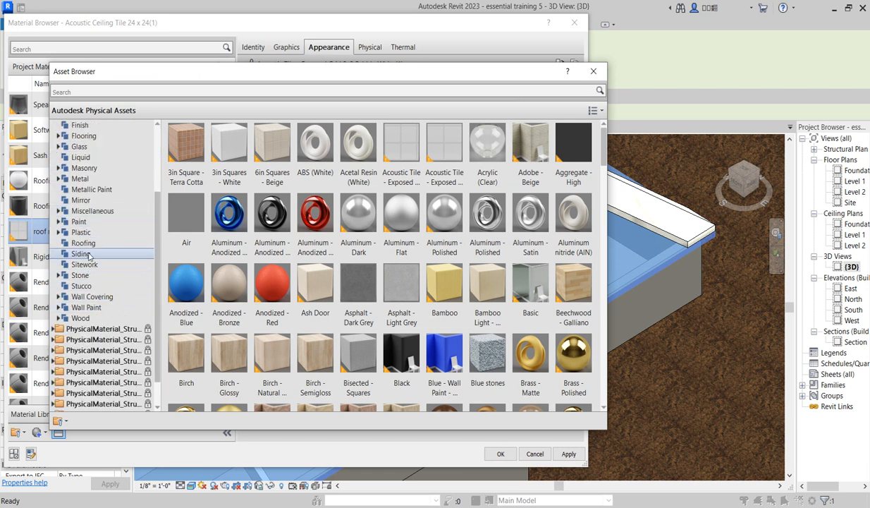
{"action": "left_click", "coordinate": [90, 244]}
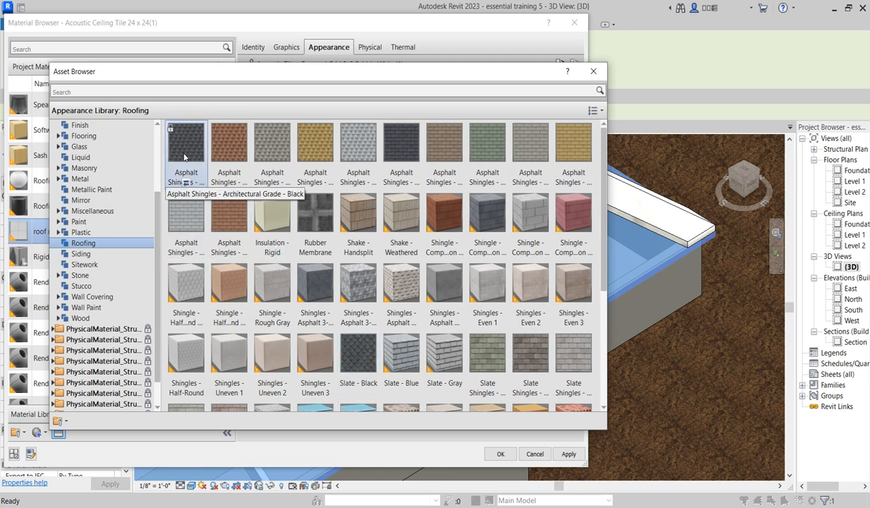
{"action": "scroll", "coordinate": [352, 377], "scroll_direction": "down", "scroll_amount": 1}
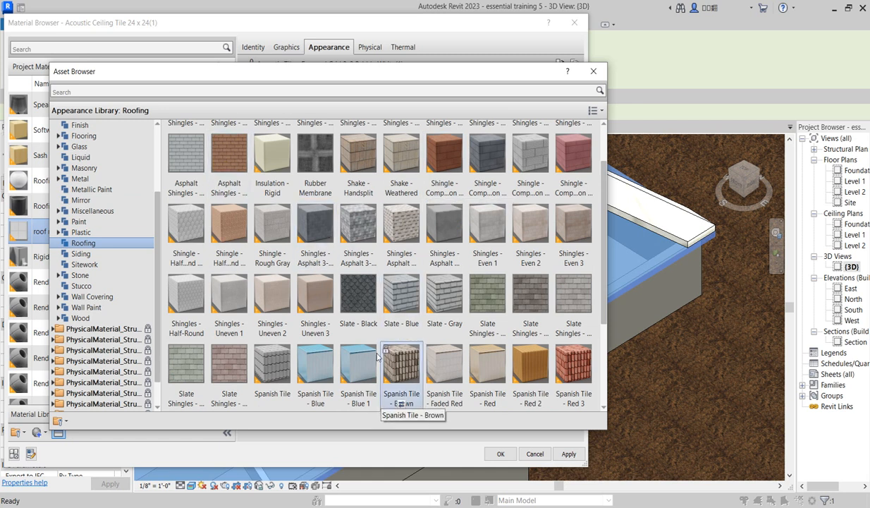
{"action": "scroll", "coordinate": [333, 324], "scroll_direction": "down", "scroll_amount": 2}
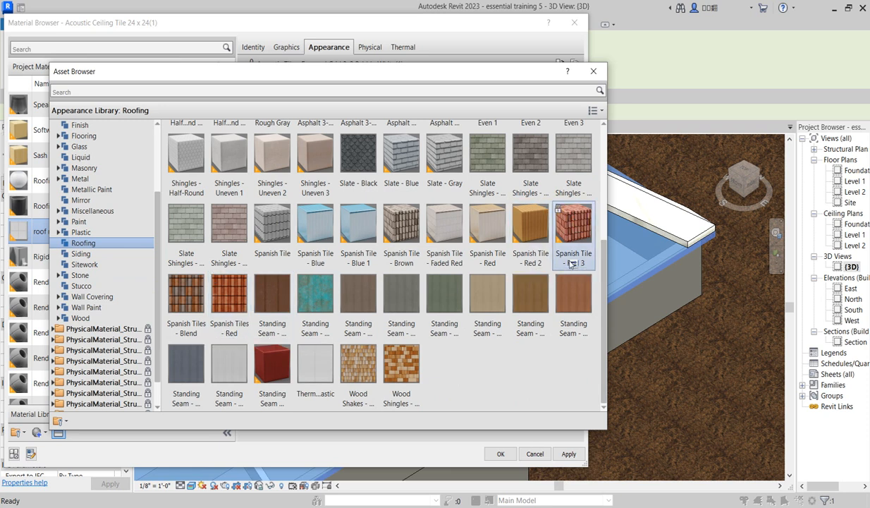
{"action": "left_click", "coordinate": [569, 231]}
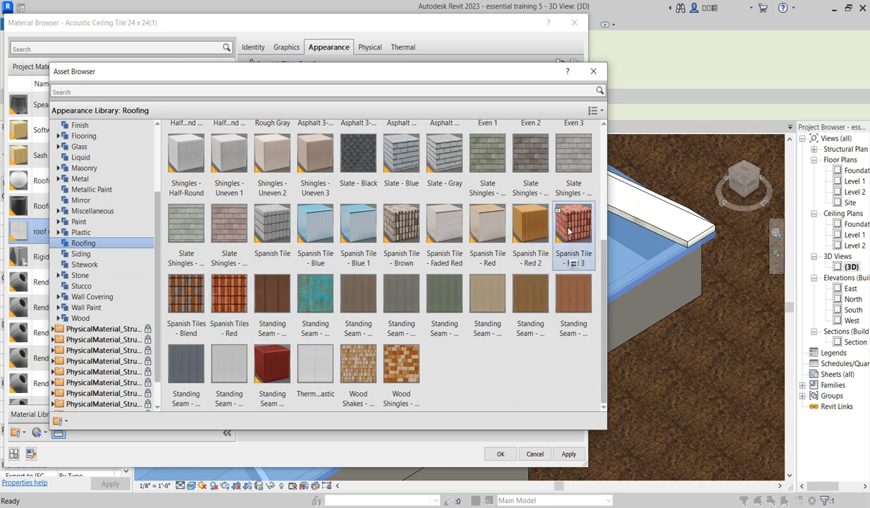
{"action": "left_click", "coordinate": [593, 71]}
{"action": "left_click", "coordinate": [500, 454]}
{"action": "left_click", "coordinate": [435, 439]}
{"action": "left_click", "coordinate": [441, 444]}
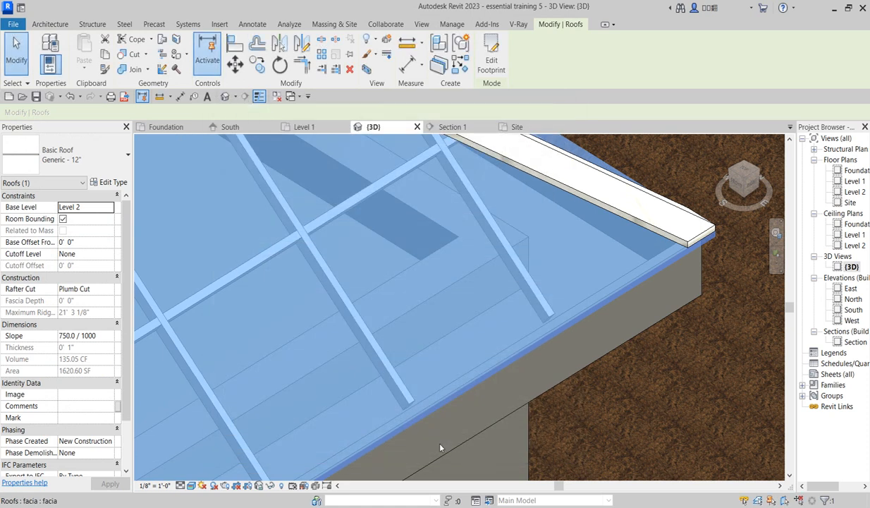
Step: Examine the tile texture on the main roof's slopes, hips and eaves in the 3D view
{"action": "scroll", "coordinate": [509, 395], "scroll_direction": "down", "scroll_amount": 4}
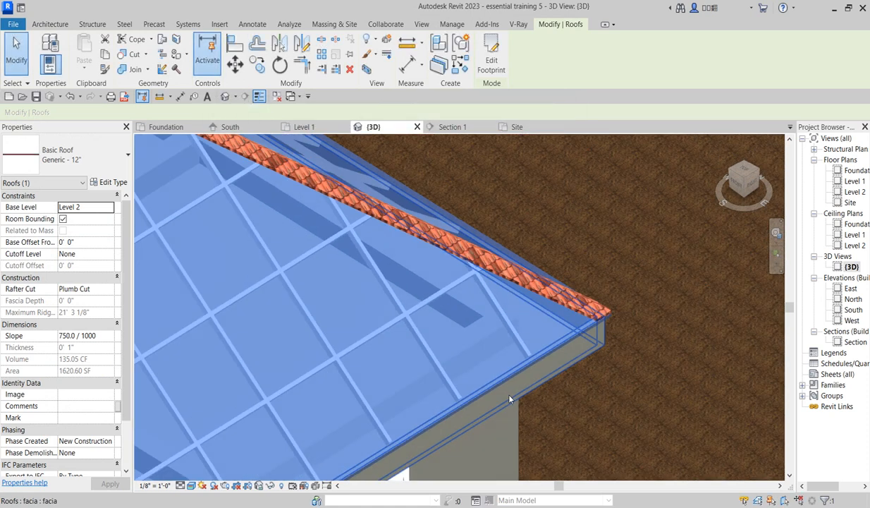
{"action": "scroll", "coordinate": [509, 395], "scroll_direction": "down", "scroll_amount": 4}
{"action": "scroll", "coordinate": [600, 283], "scroll_direction": "down", "scroll_amount": 1}
{"action": "left_click", "coordinate": [600, 289]}
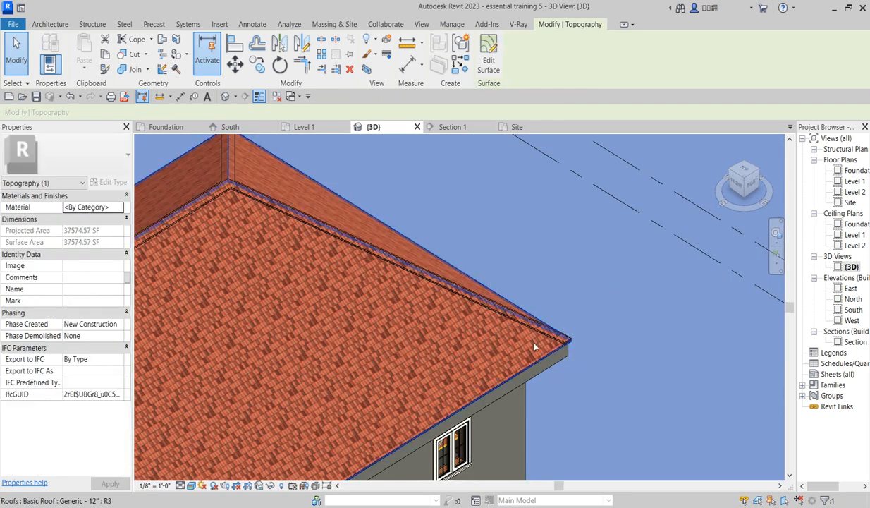
{"action": "scroll", "coordinate": [507, 357], "scroll_direction": "down", "scroll_amount": 4}
{"action": "scroll", "coordinate": [366, 391], "scroll_direction": "up", "scroll_amount": 10}
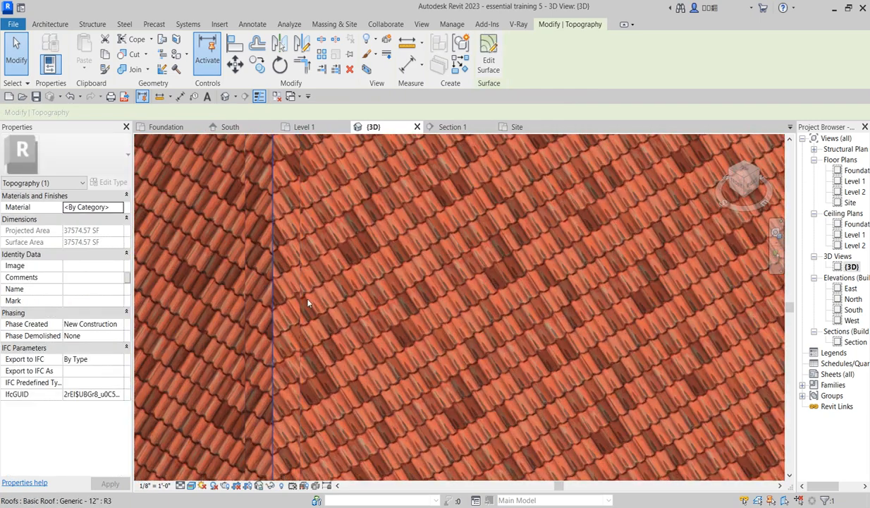
{"action": "left_click", "coordinate": [375, 312]}
{"action": "scroll", "coordinate": [381, 328], "scroll_direction": "down", "scroll_amount": 6}
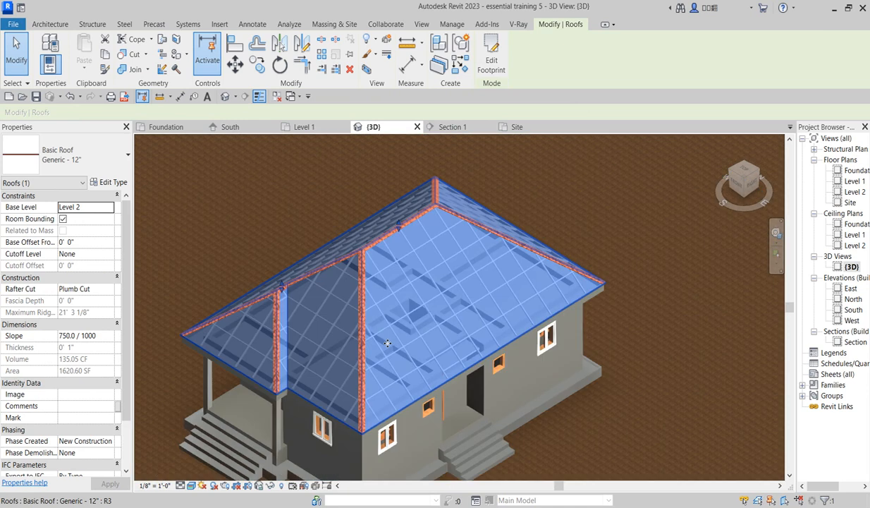
{"action": "scroll", "coordinate": [387, 343], "scroll_direction": "down", "scroll_amount": 3}
{"action": "left_click", "coordinate": [296, 240]}
{"action": "scroll", "coordinate": [449, 322], "scroll_direction": "down", "scroll_amount": 1}
{"action": "left_click", "coordinate": [291, 171]}
{"action": "scroll", "coordinate": [404, 326], "scroll_direction": "up", "scroll_amount": 6}
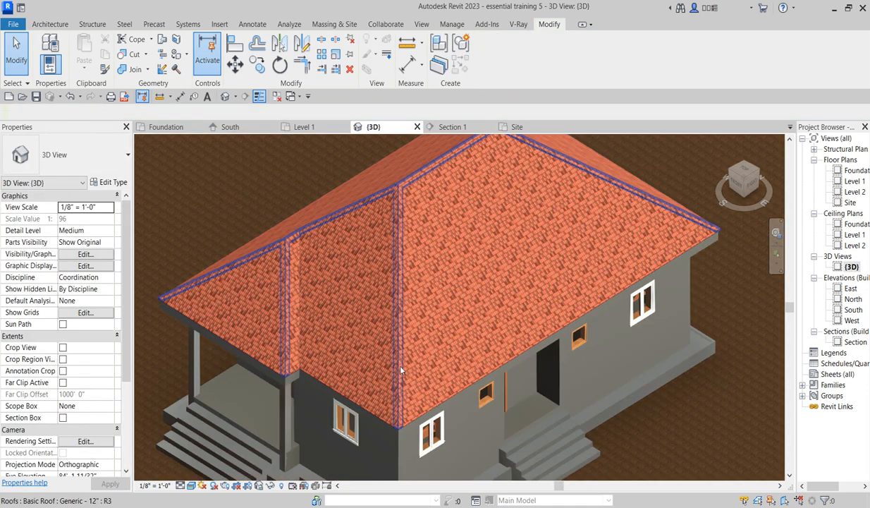
{"action": "scroll", "coordinate": [401, 367], "scroll_direction": "up", "scroll_amount": 3}
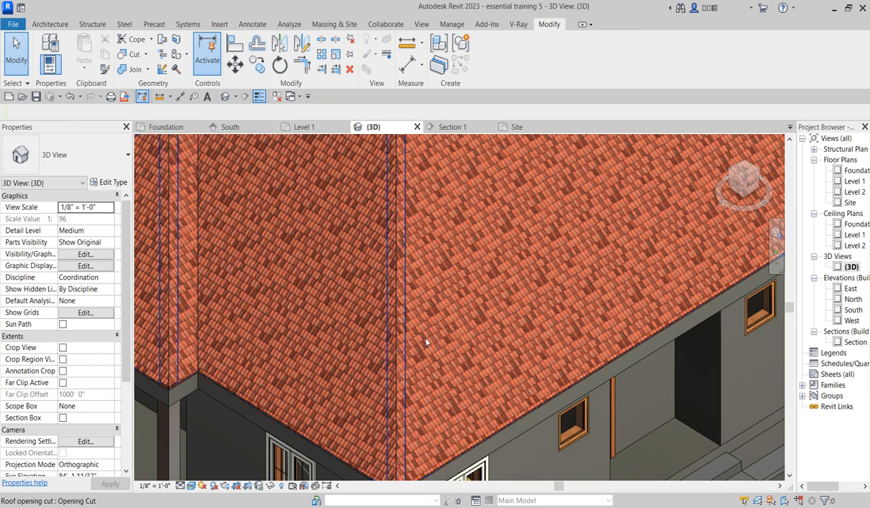
{"action": "scroll", "coordinate": [397, 349], "scroll_direction": "down", "scroll_amount": 2}
{"action": "scroll", "coordinate": [475, 341], "scroll_direction": "down", "scroll_amount": 2}
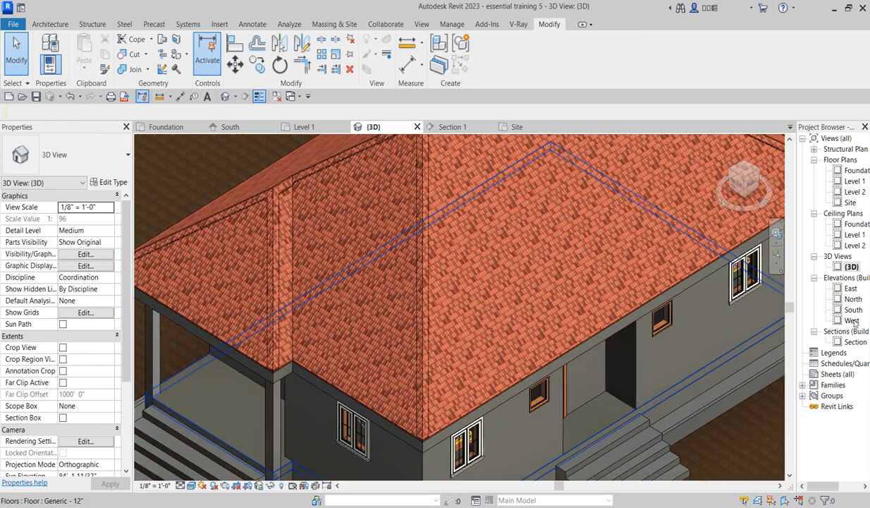
Step: Open the South elevation and change its visual style to Shaded
{"action": "double_click", "coordinate": [853, 310]}
{"action": "scroll", "coordinate": [442, 463], "scroll_direction": "down", "scroll_amount": 2}
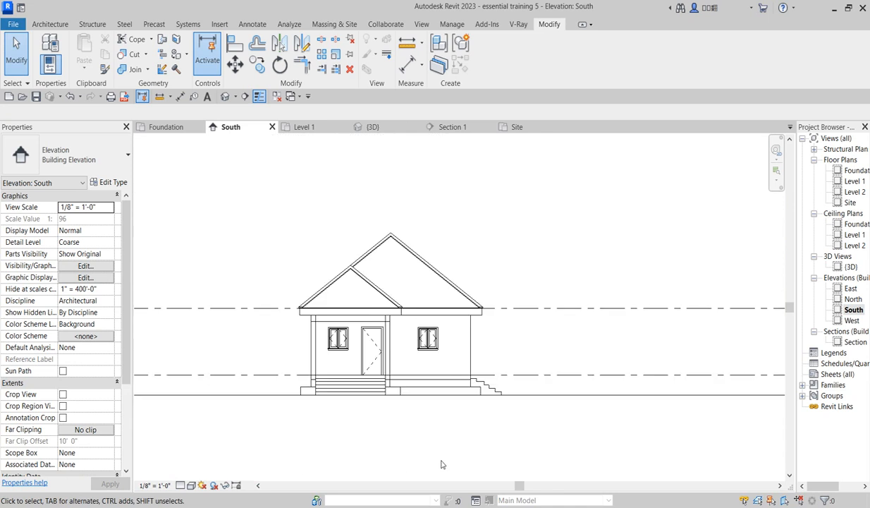
{"action": "left_click", "coordinate": [191, 486]}
{"action": "left_click", "coordinate": [220, 462]}
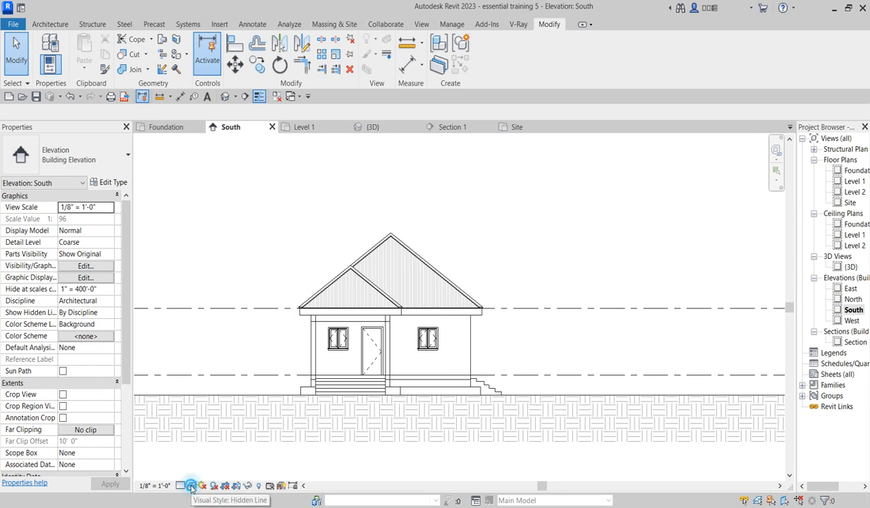
{"action": "left_click", "coordinate": [190, 486]}
{"action": "left_click", "coordinate": [219, 450]}
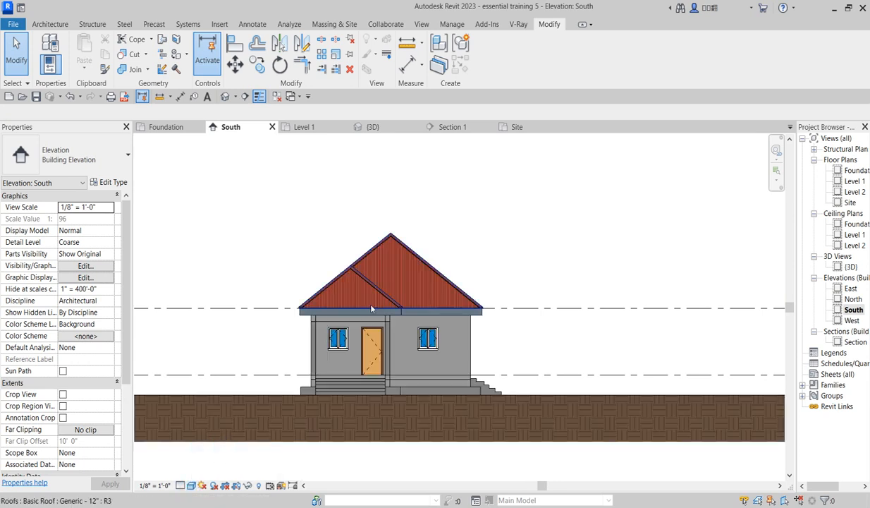
Step: Set the South elevation's visual style to Realistic
{"action": "scroll", "coordinate": [391, 297], "scroll_direction": "up", "scroll_amount": 5}
{"action": "scroll", "coordinate": [517, 340], "scroll_direction": "up", "scroll_amount": 2}
{"action": "scroll", "coordinate": [516, 300], "scroll_direction": "down", "scroll_amount": 4}
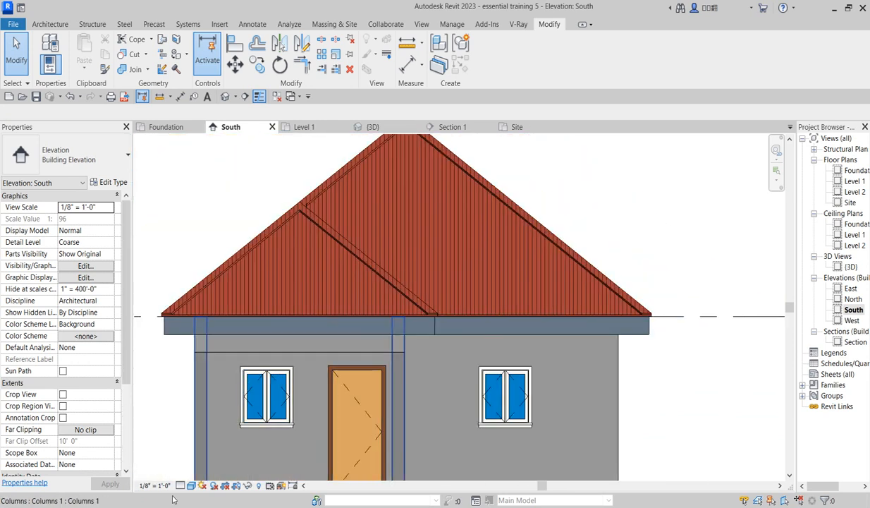
{"action": "left_click", "coordinate": [192, 488]}
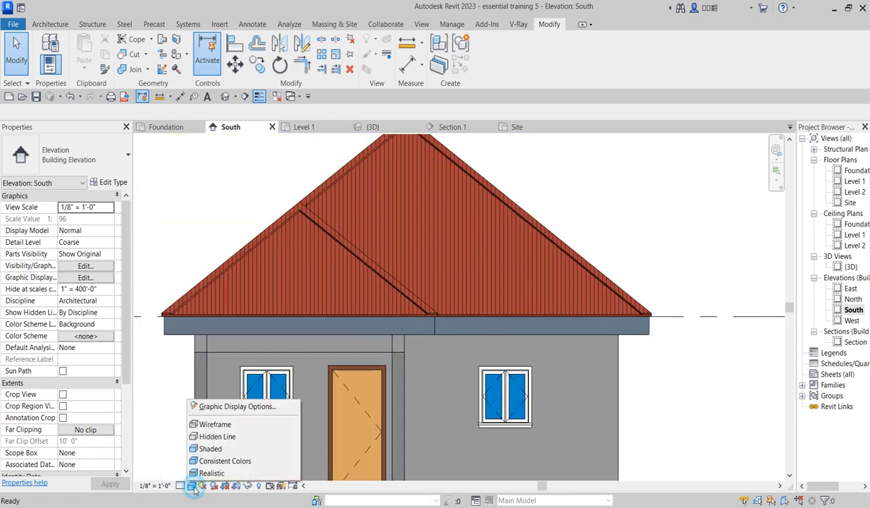
{"action": "left_click", "coordinate": [205, 467]}
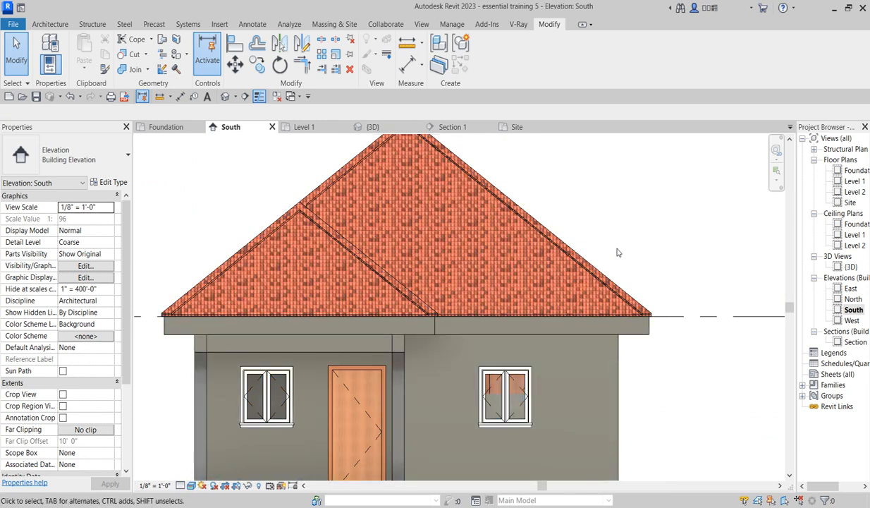
{"action": "scroll", "coordinate": [554, 311], "scroll_direction": "up", "scroll_amount": 2}
{"action": "scroll", "coordinate": [555, 311], "scroll_direction": "down", "scroll_amount": 3}
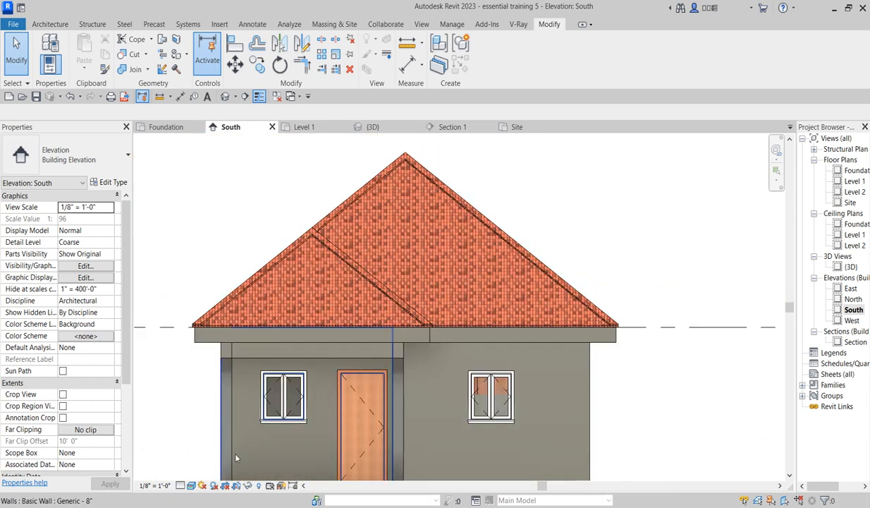
{"action": "left_click", "coordinate": [206, 349]}
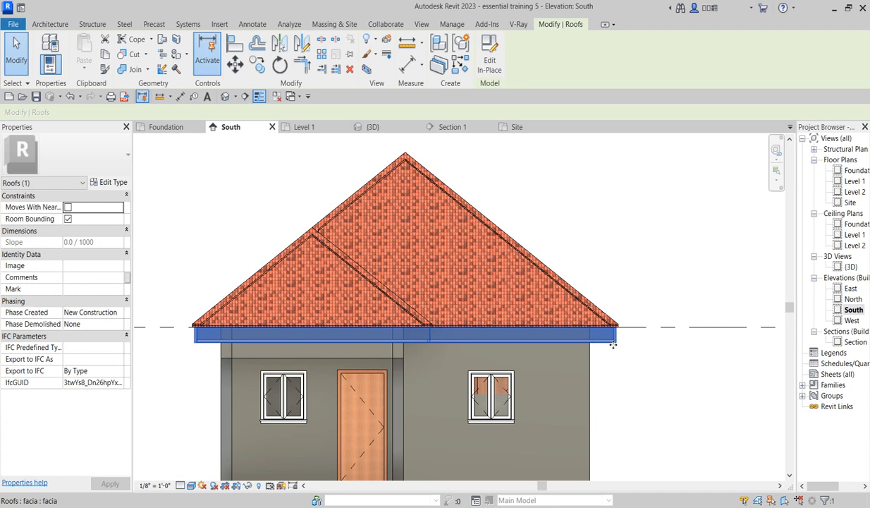
{"action": "scroll", "coordinate": [590, 332], "scroll_direction": "up", "scroll_amount": 2}
{"action": "left_click", "coordinate": [489, 55]}
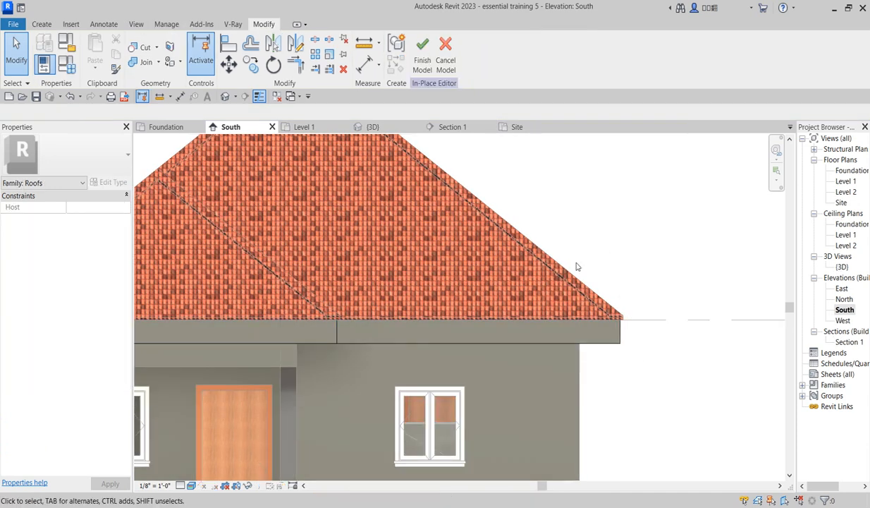
{"action": "left_click", "coordinate": [601, 337]}
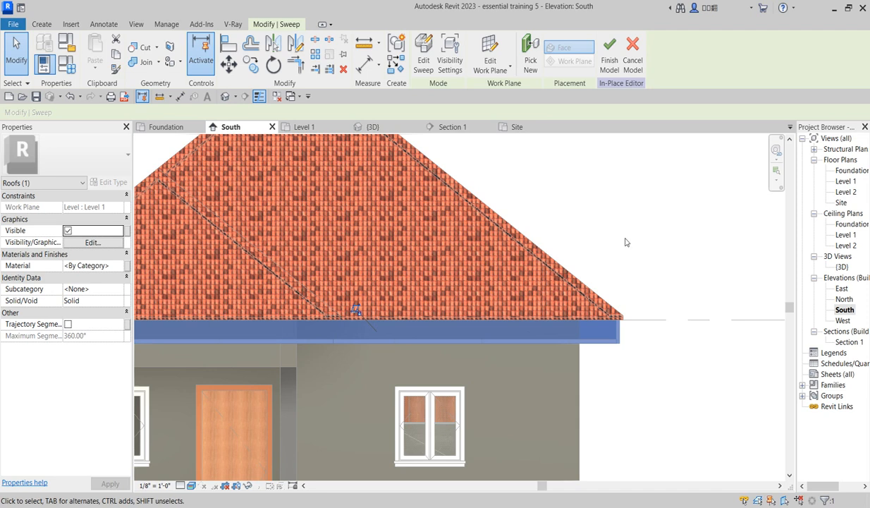
{"action": "scroll", "coordinate": [625, 241], "scroll_direction": "down", "scroll_amount": 4}
{"action": "left_click", "coordinate": [609, 55]}
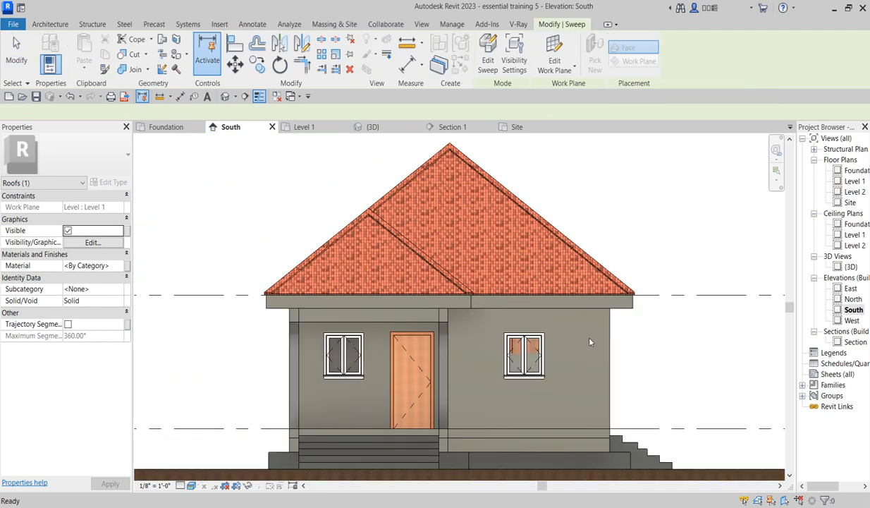
Step: Edit the roof fascia in place, select its sweep and open the sweep's material for editing
{"action": "left_click", "coordinate": [406, 309]}
{"action": "left_click", "coordinate": [490, 64]}
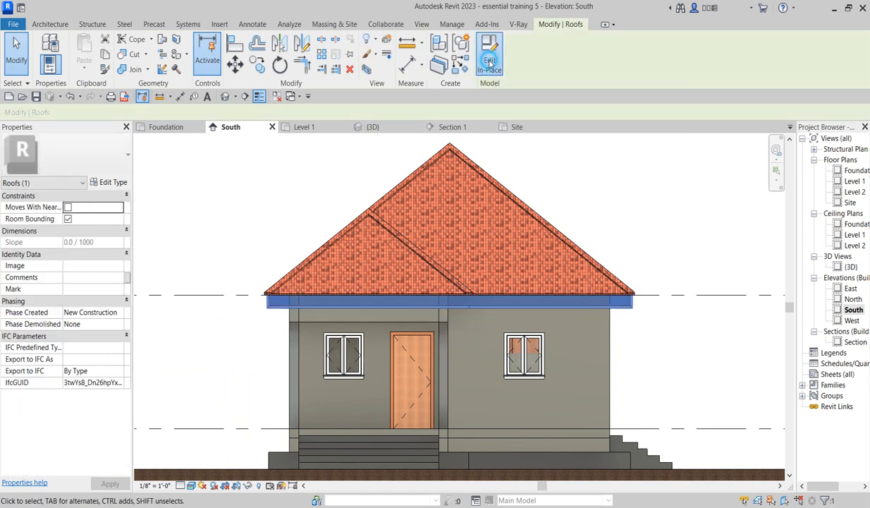
{"action": "double_click", "coordinate": [476, 307]}
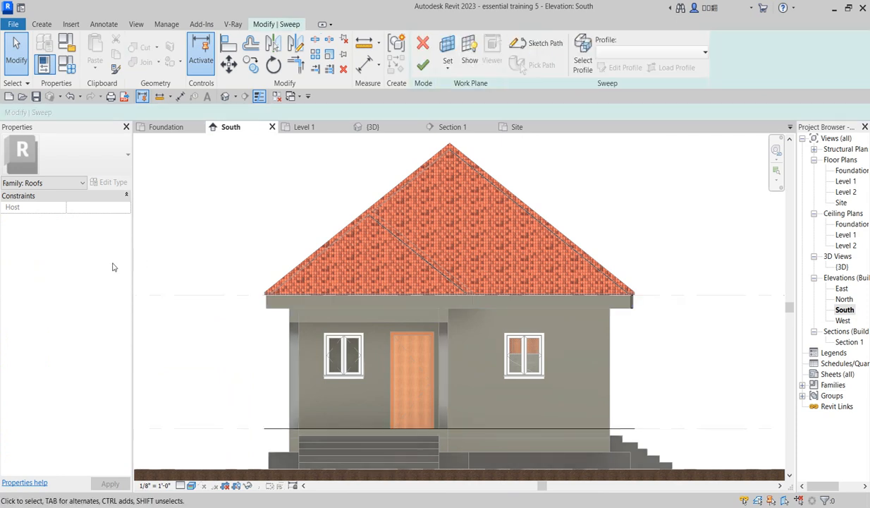
{"action": "left_click", "coordinate": [421, 66]}
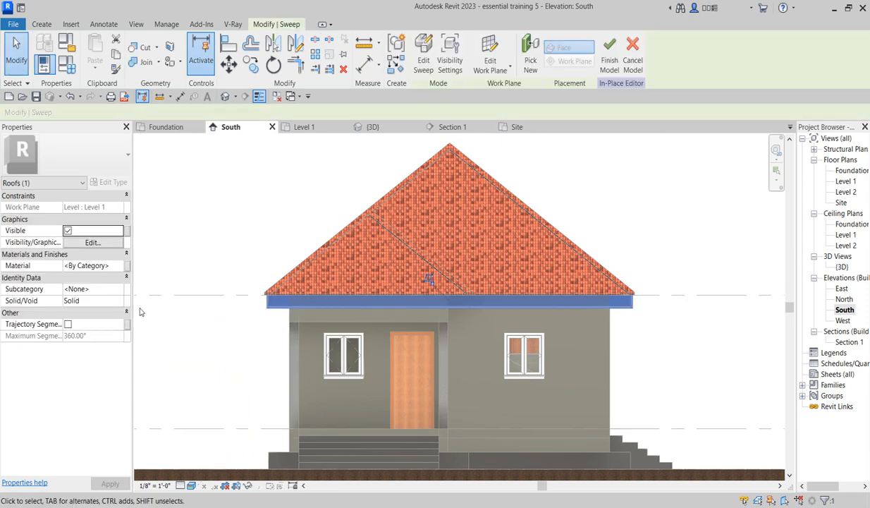
{"action": "left_click", "coordinate": [118, 266]}
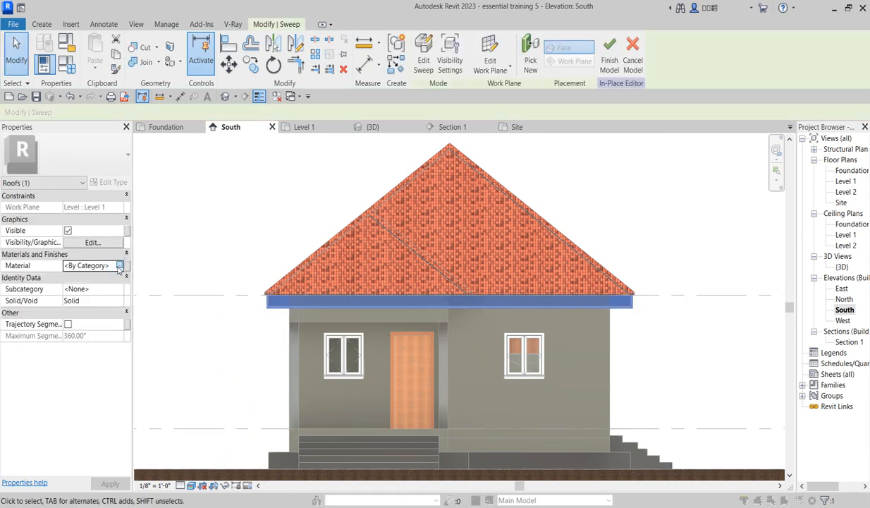
{"action": "left_click", "coordinate": [119, 266]}
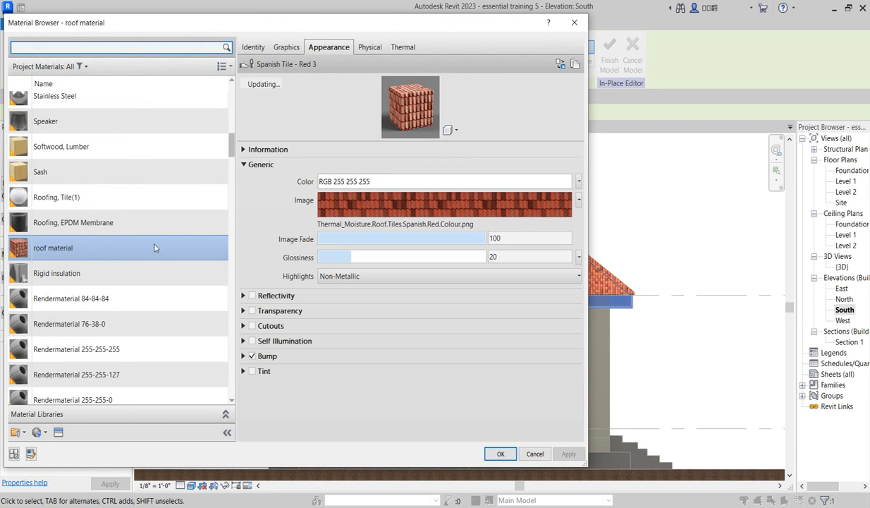
Step: Duplicate "roof material" together with its assets and name the copy "roof facia"
{"action": "right_click", "coordinate": [154, 247]}
{"action": "left_click", "coordinate": [212, 269]}
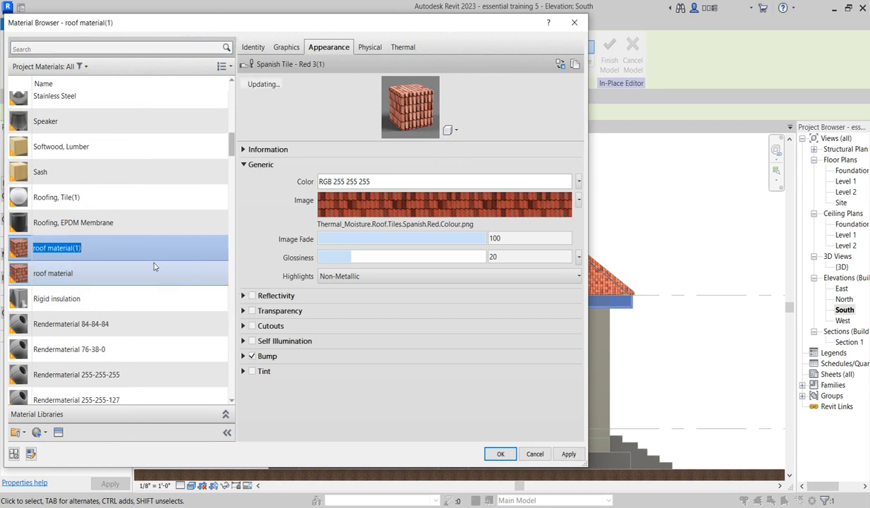
{"action": "left_click", "coordinate": [86, 249]}
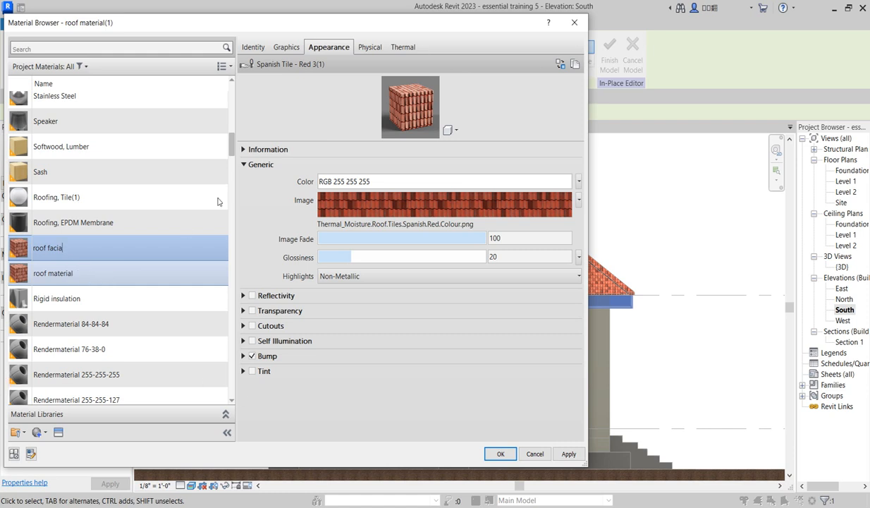
Step: Replace the appearance of "roof facia" with Ice White from the Ceramic Porcelain category of the Appearance Library
{"action": "left_click", "coordinate": [560, 65]}
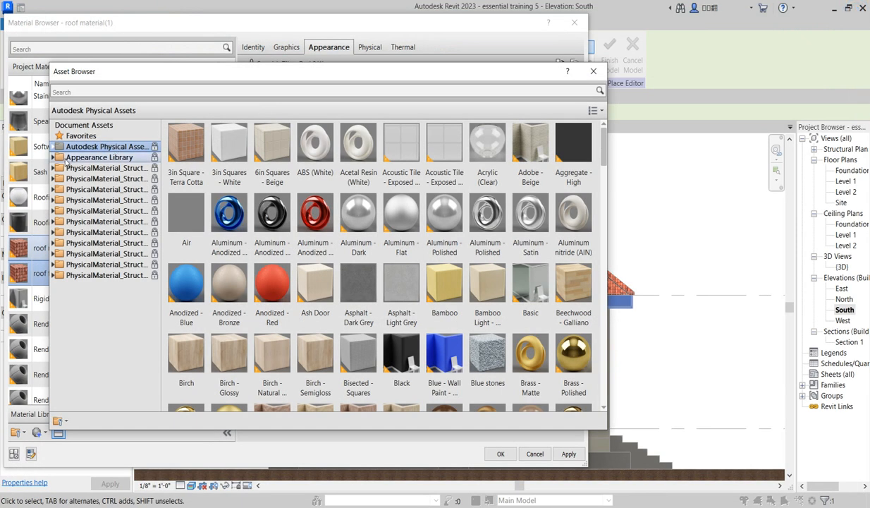
{"action": "left_click", "coordinate": [71, 158]}
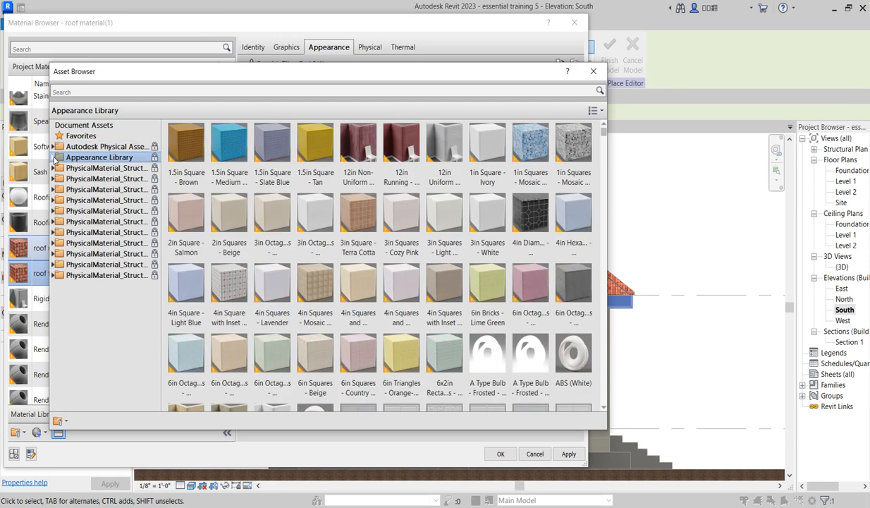
{"action": "left_click", "coordinate": [54, 157]}
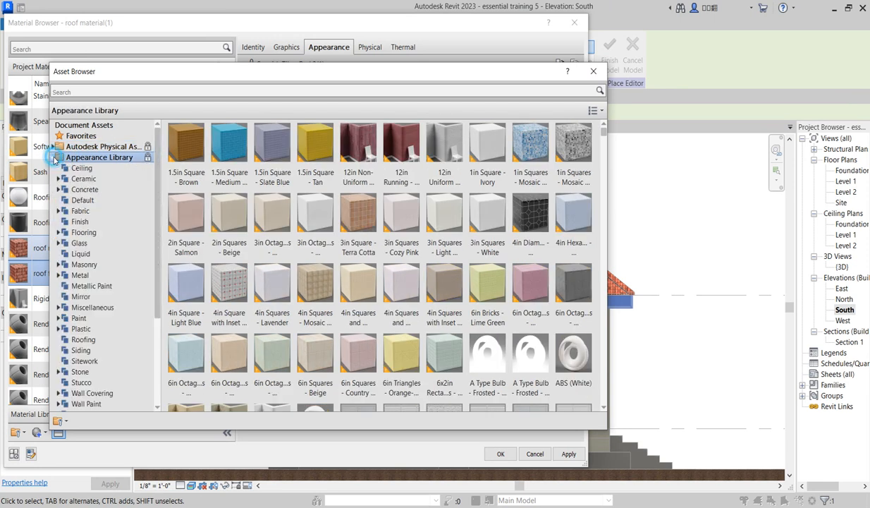
{"action": "left_click", "coordinate": [87, 181]}
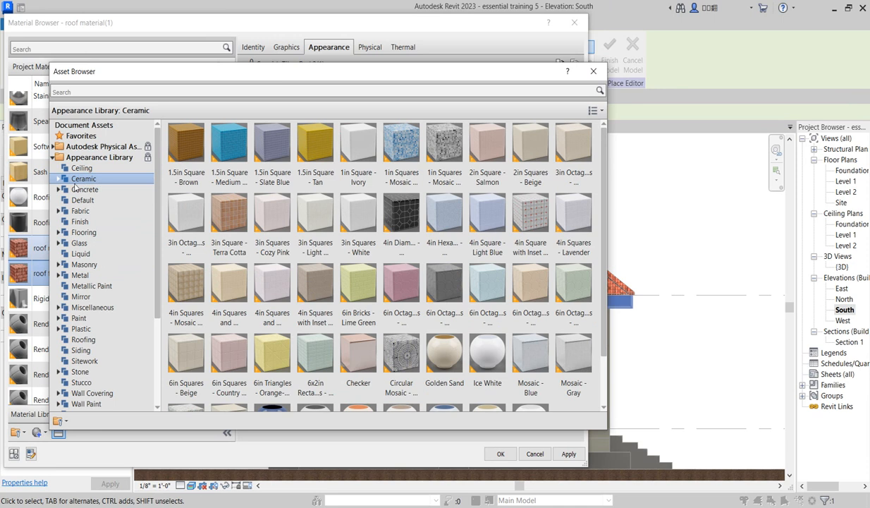
{"action": "left_click", "coordinate": [58, 179]}
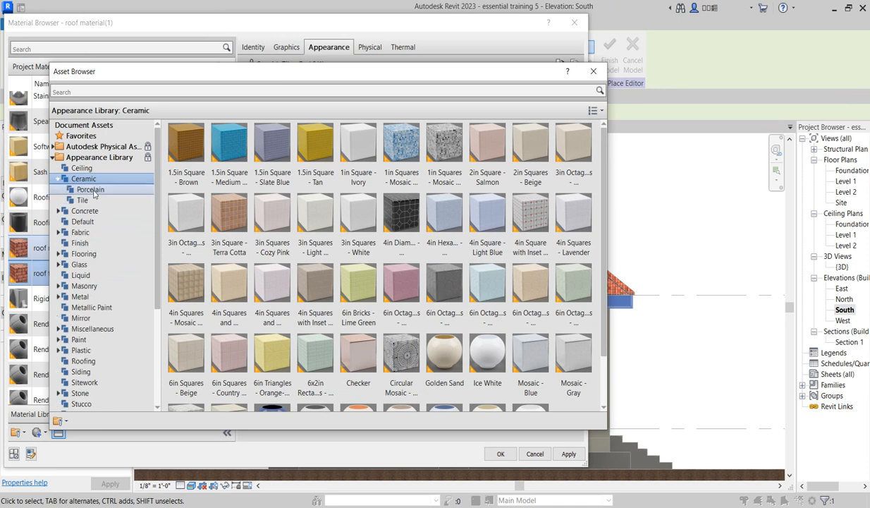
{"action": "left_click", "coordinate": [92, 190]}
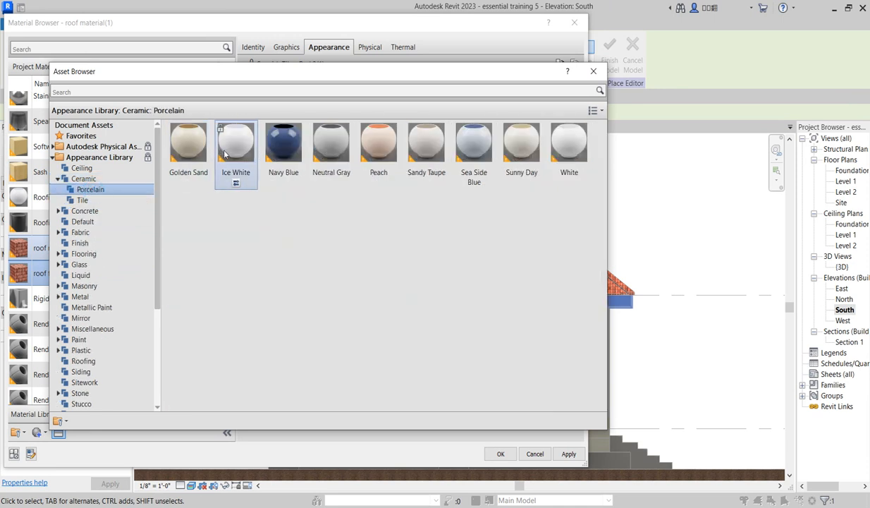
{"action": "left_click", "coordinate": [235, 148]}
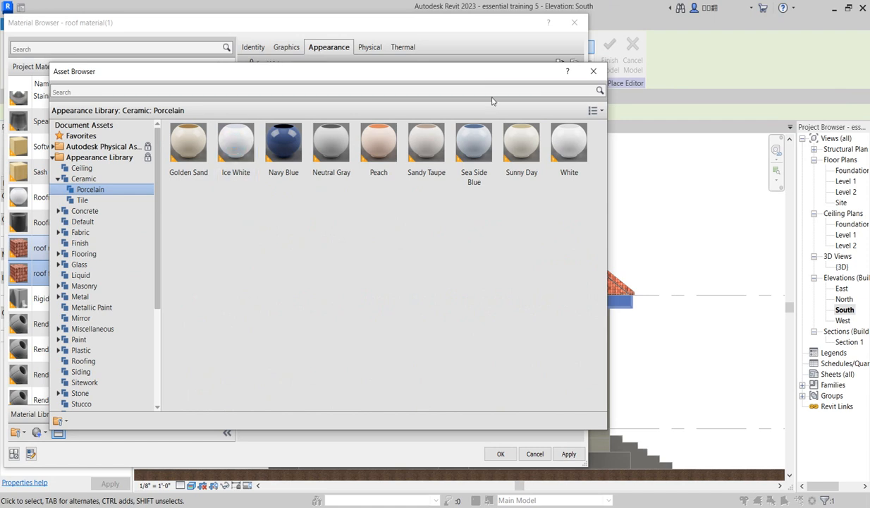
{"action": "left_click", "coordinate": [593, 71]}
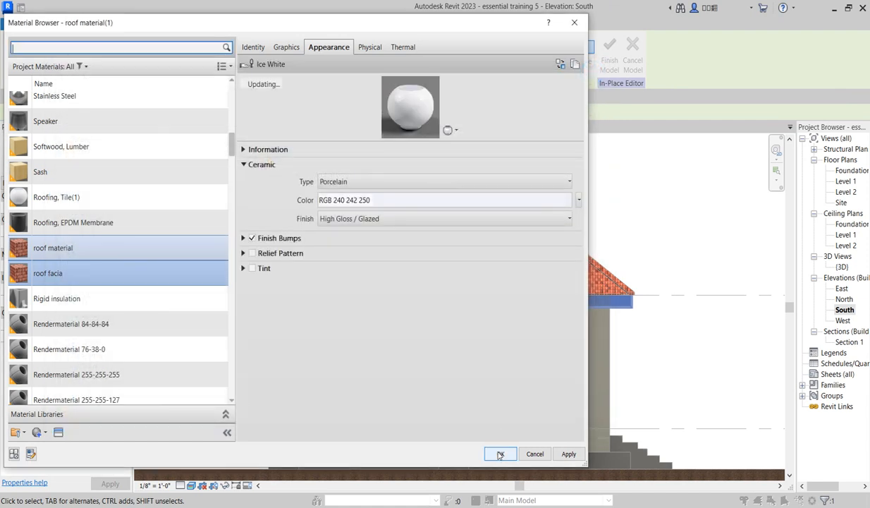
Step: Apply the "roof facia" material to the fascia sweep and finish the in-place model
{"action": "left_click", "coordinate": [500, 453]}
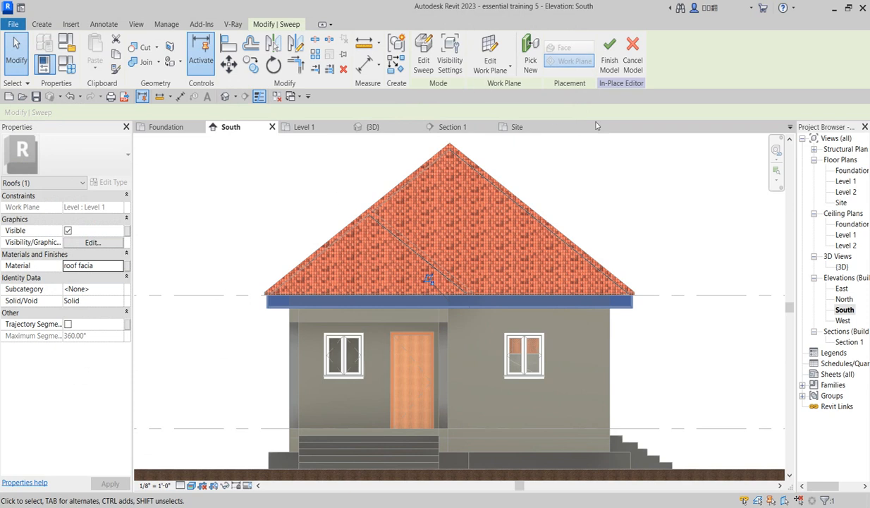
{"action": "left_click", "coordinate": [665, 187]}
{"action": "left_click", "coordinate": [416, 57]}
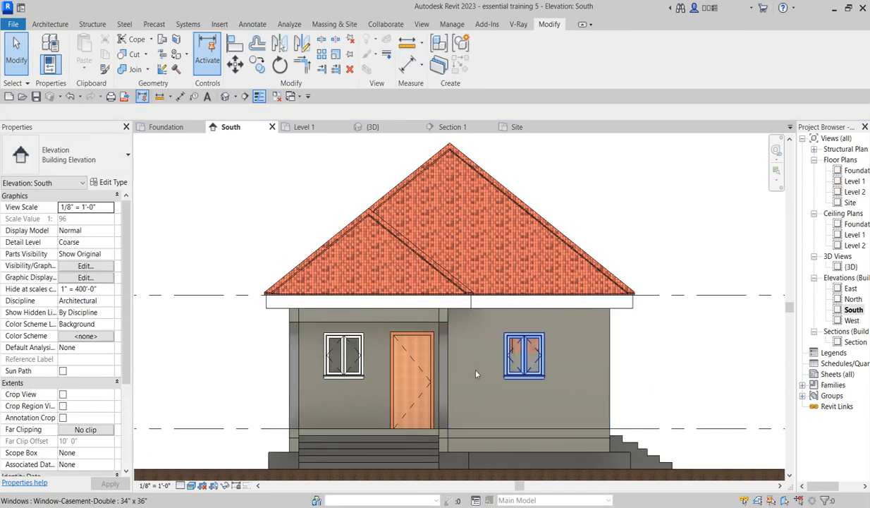
Step: Edit the entrance stairs in place, select both the front and side stair extrusions and open their material for editing
{"action": "scroll", "coordinate": [282, 352], "scroll_direction": "up", "scroll_amount": 2}
{"action": "scroll", "coordinate": [346, 339], "scroll_direction": "down", "scroll_amount": 3}
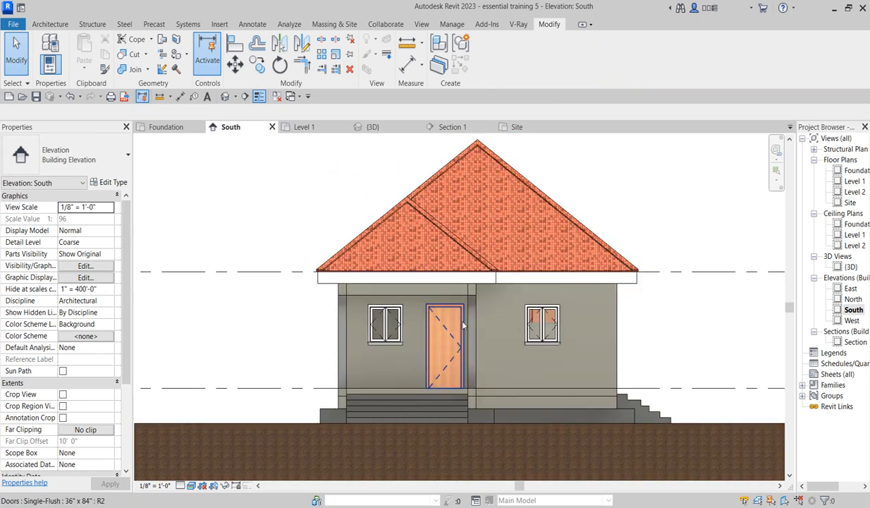
{"action": "scroll", "coordinate": [390, 296], "scroll_direction": "up", "scroll_amount": 3}
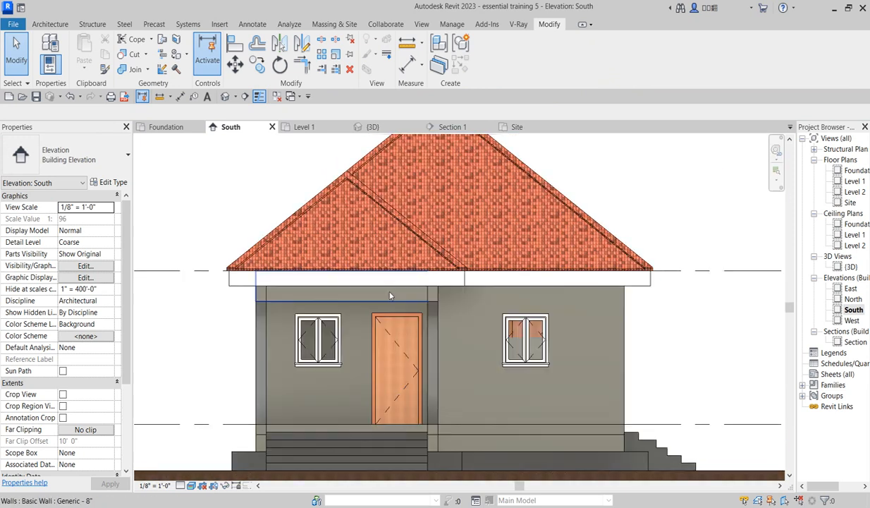
{"action": "scroll", "coordinate": [477, 335], "scroll_direction": "down", "scroll_amount": 3}
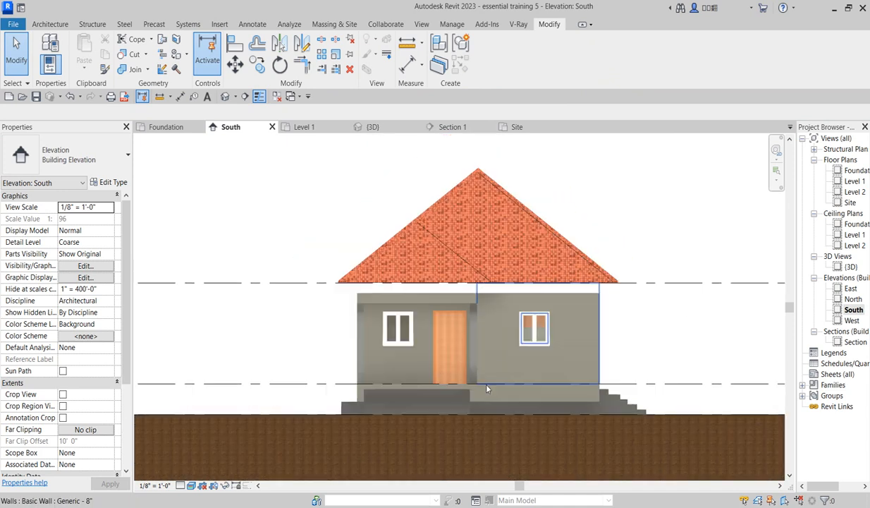
{"action": "left_click", "coordinate": [432, 407]}
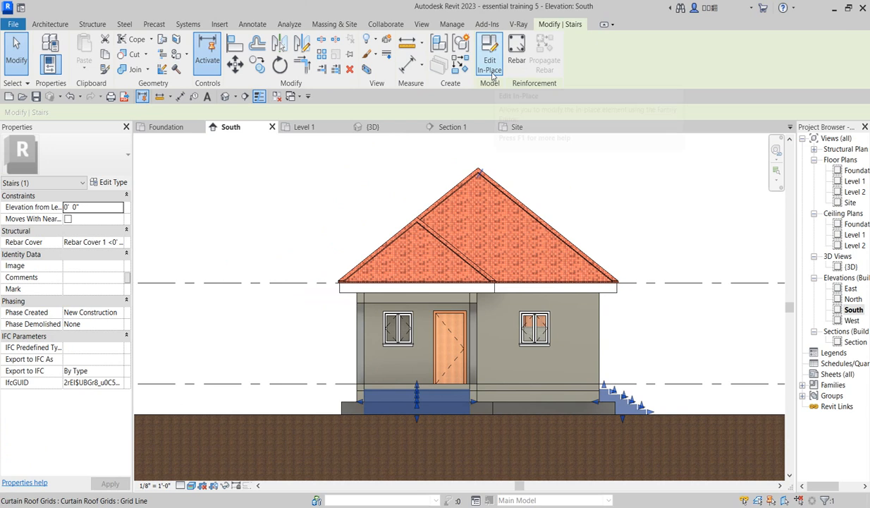
{"action": "double_click", "coordinate": [424, 407]}
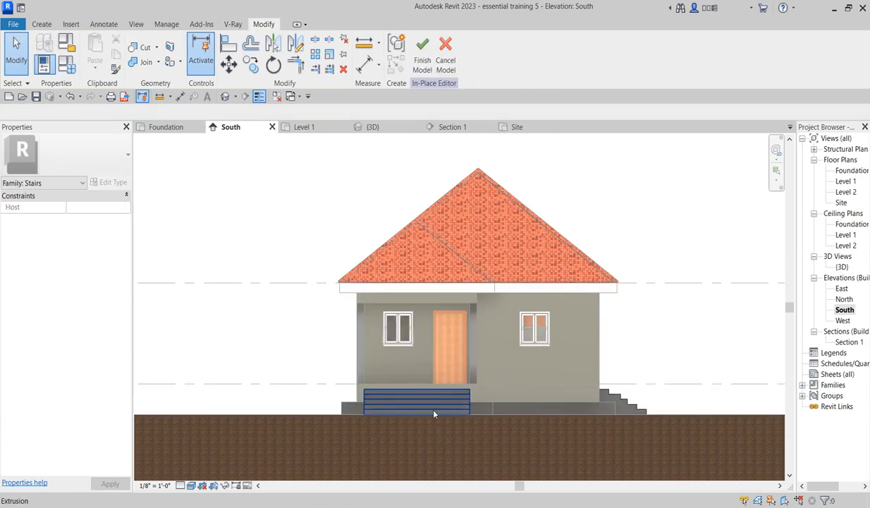
{"action": "left_click_drag", "start_coordinate": [268, 340], "coordinate": [659, 457]}
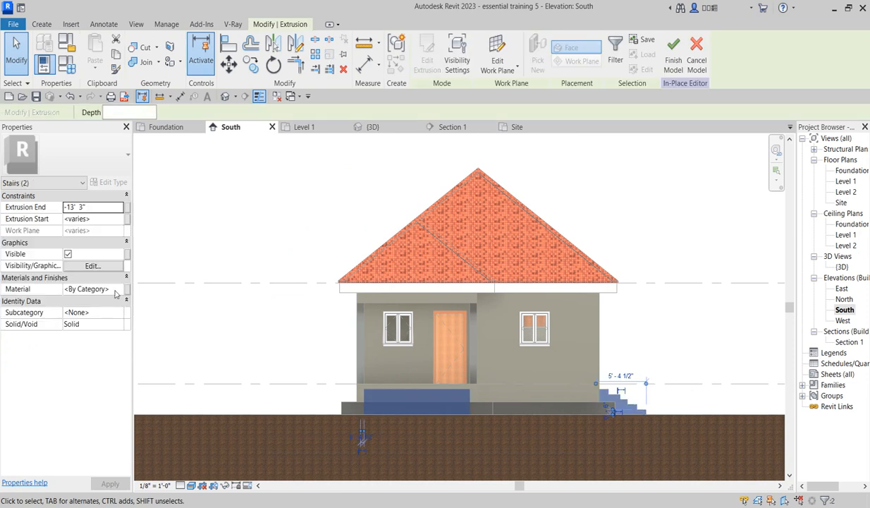
{"action": "left_click", "coordinate": [115, 291]}
{"action": "left_click", "coordinate": [122, 290]}
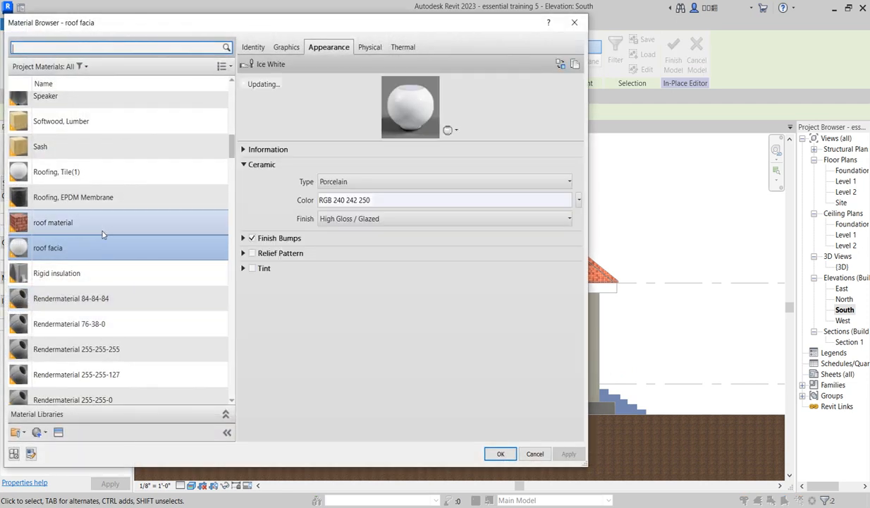
Step: Duplicate the "roof facia" material together with its assets and name the copy "steps"
{"action": "right_click", "coordinate": [108, 252]}
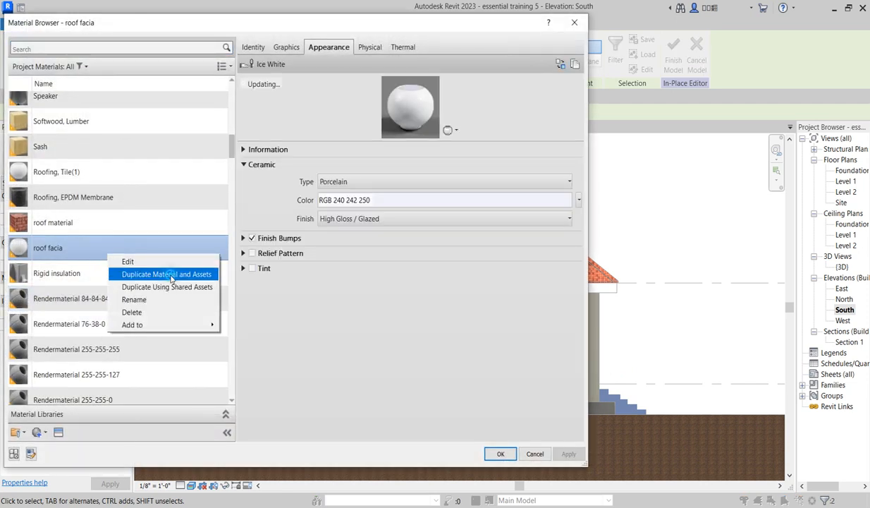
{"action": "left_click", "coordinate": [169, 275]}
{"action": "type", "text": "steps"}
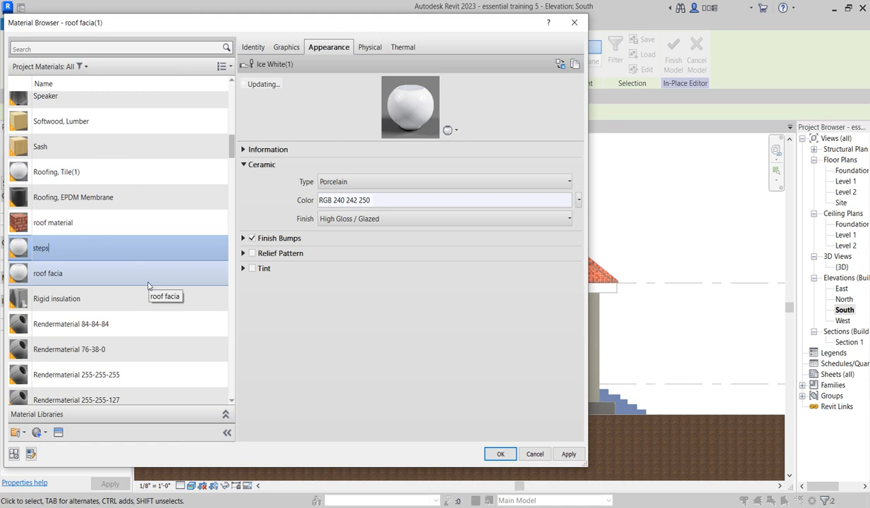
Step: Replace the appearance of "steps" with Rubble - River Rock from the Stone category of the Appearance Library
{"action": "left_click", "coordinate": [575, 64]}
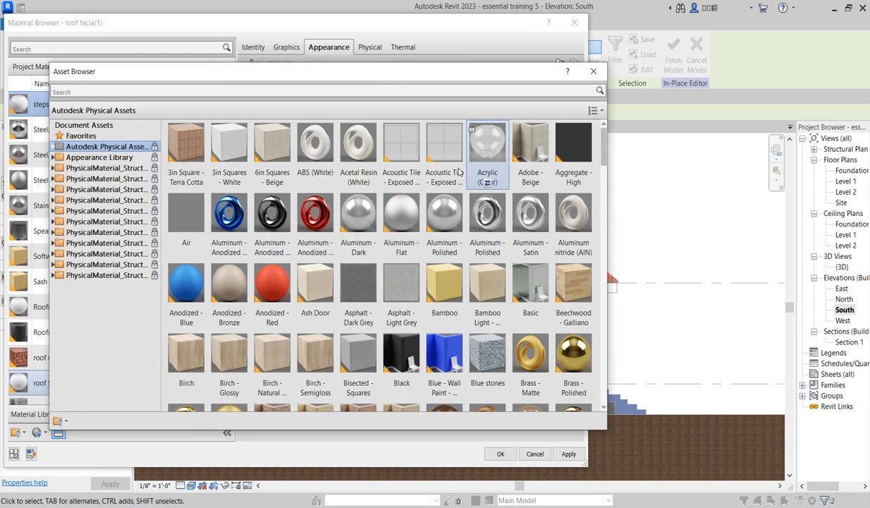
{"action": "left_click", "coordinate": [54, 158]}
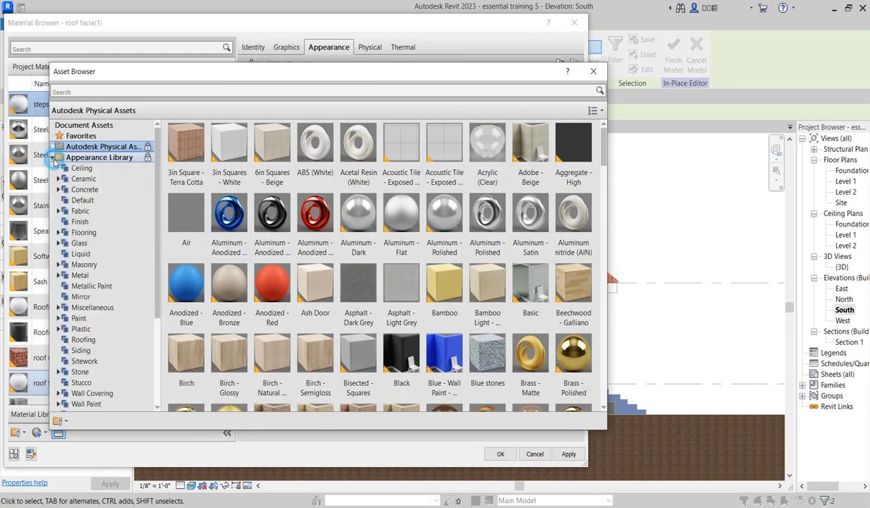
{"action": "left_click", "coordinate": [100, 265]}
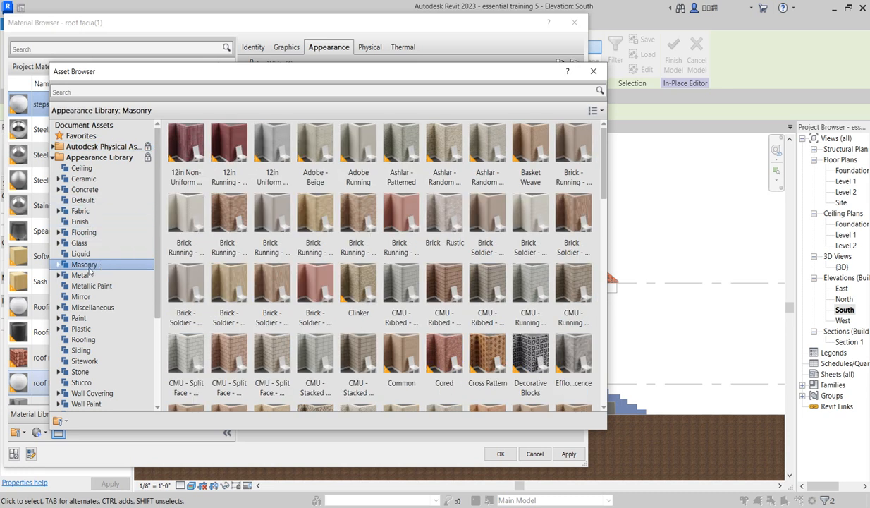
{"action": "left_click", "coordinate": [107, 308]}
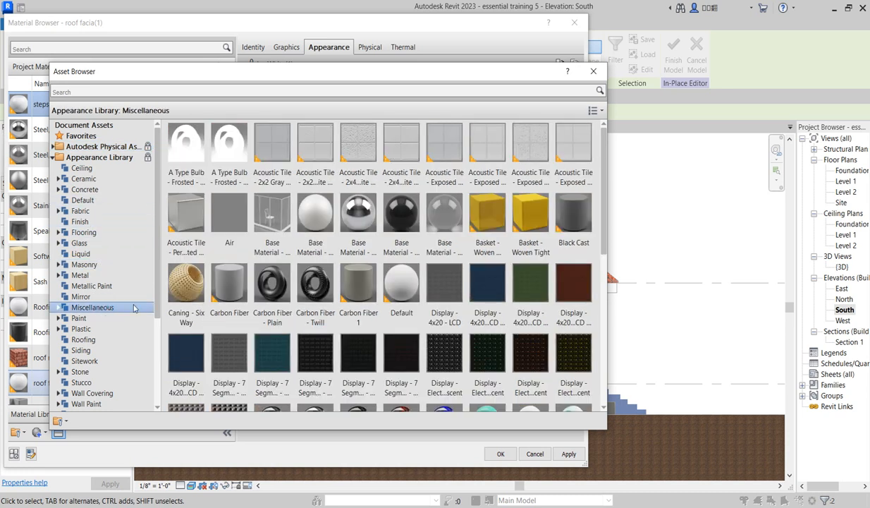
{"action": "scroll", "coordinate": [443, 331], "scroll_direction": "down", "scroll_amount": 10}
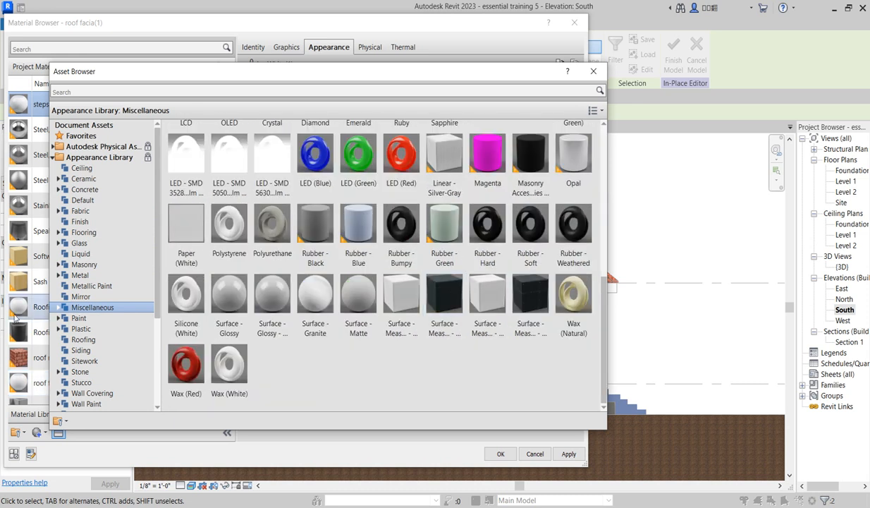
{"action": "left_click", "coordinate": [82, 351]}
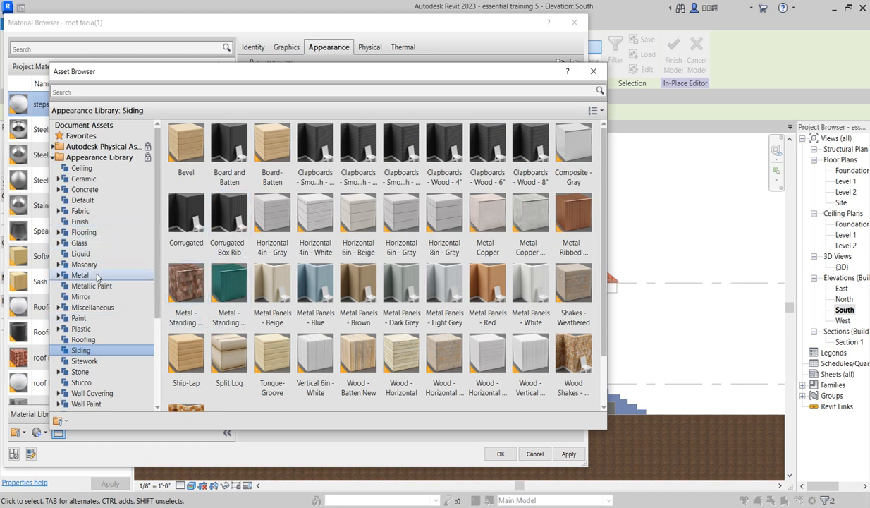
{"action": "scroll", "coordinate": [99, 346], "scroll_direction": "down", "scroll_amount": 1}
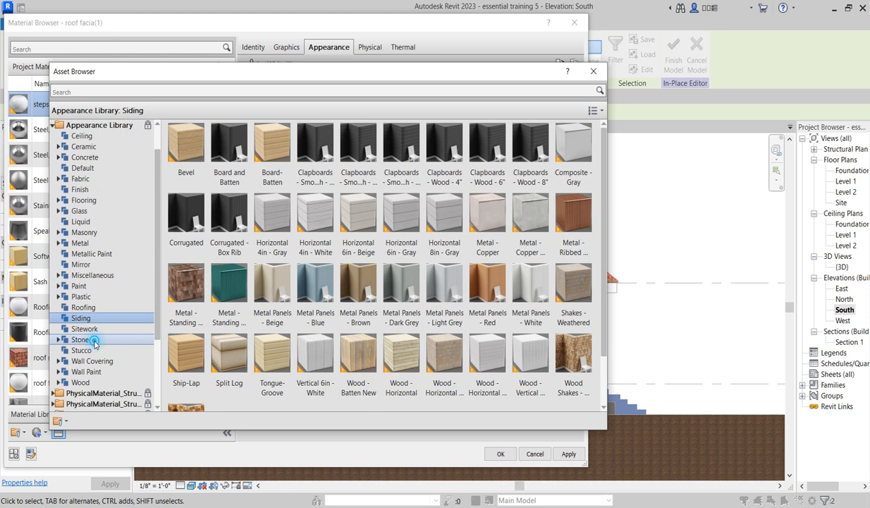
{"action": "left_click", "coordinate": [91, 339]}
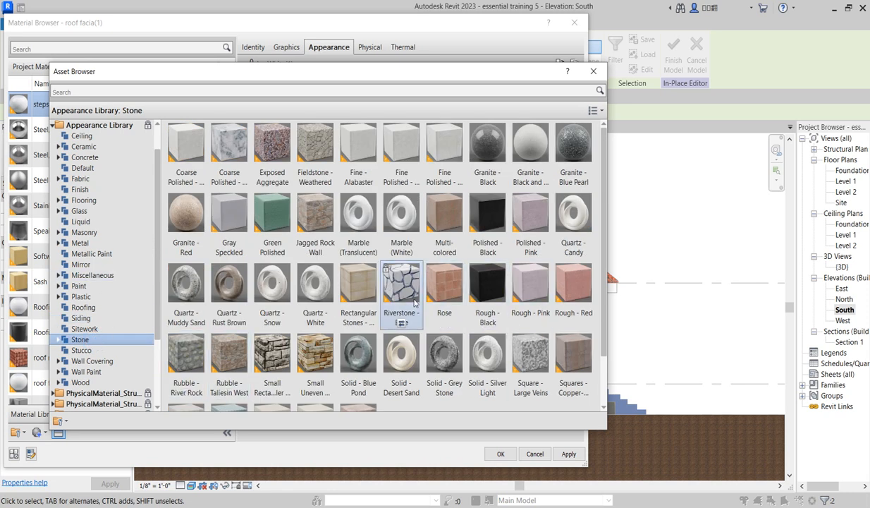
{"action": "scroll", "coordinate": [405, 300], "scroll_direction": "down", "scroll_amount": 1}
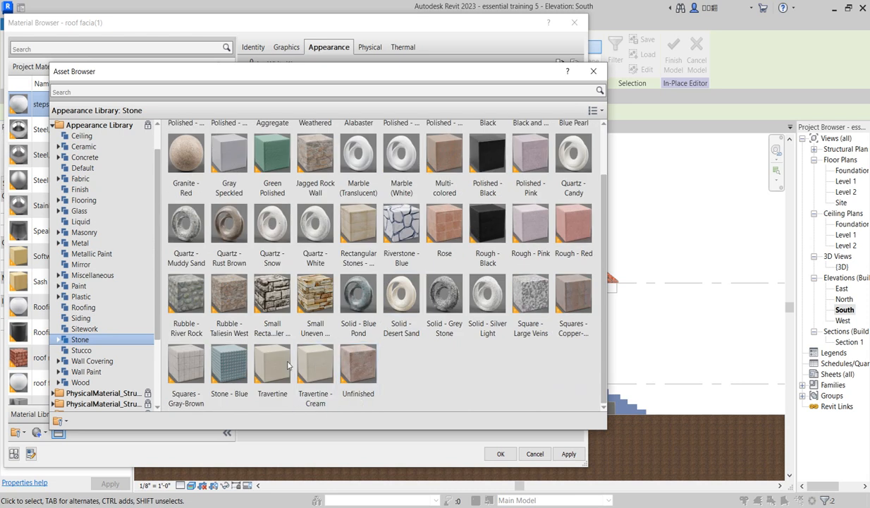
{"action": "left_click", "coordinate": [189, 295]}
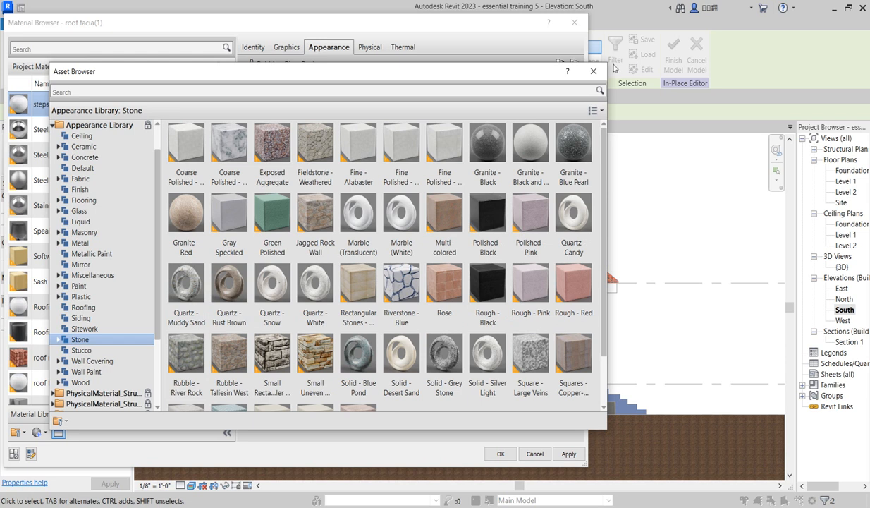
{"action": "left_click", "coordinate": [593, 71]}
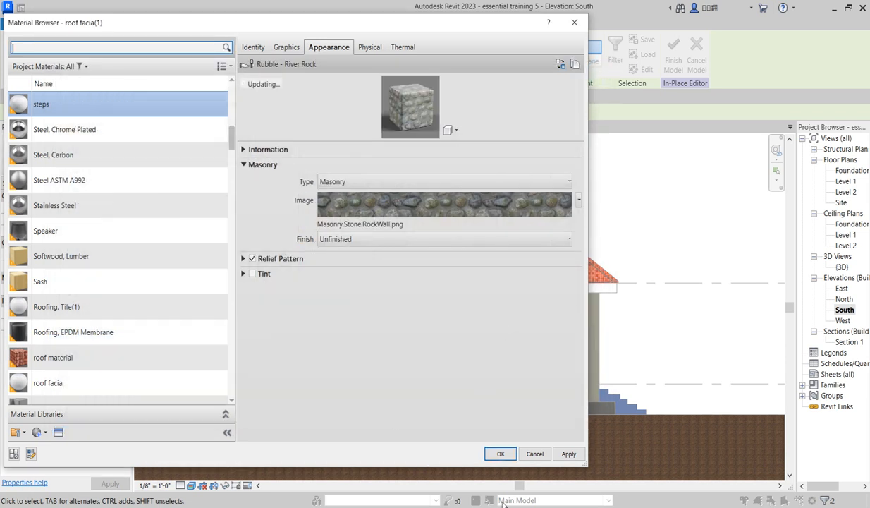
Step: Apply the "steps" material to both stair extrusions and finish the in-place model
{"action": "left_click", "coordinate": [500, 453]}
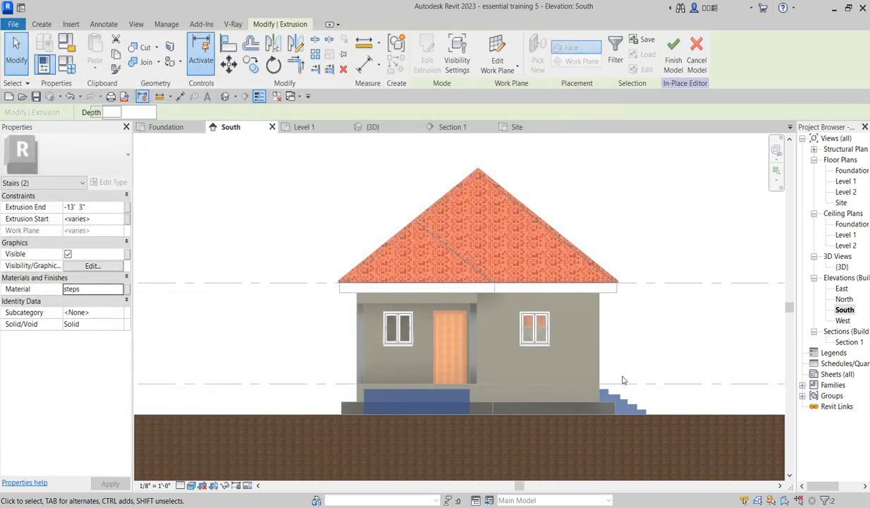
{"action": "left_click", "coordinate": [417, 439]}
{"action": "scroll", "coordinate": [444, 427], "scroll_direction": "up", "scroll_amount": 1}
{"action": "scroll", "coordinate": [446, 424], "scroll_direction": "up", "scroll_amount": 5}
{"action": "scroll", "coordinate": [441, 366], "scroll_direction": "down", "scroll_amount": 3}
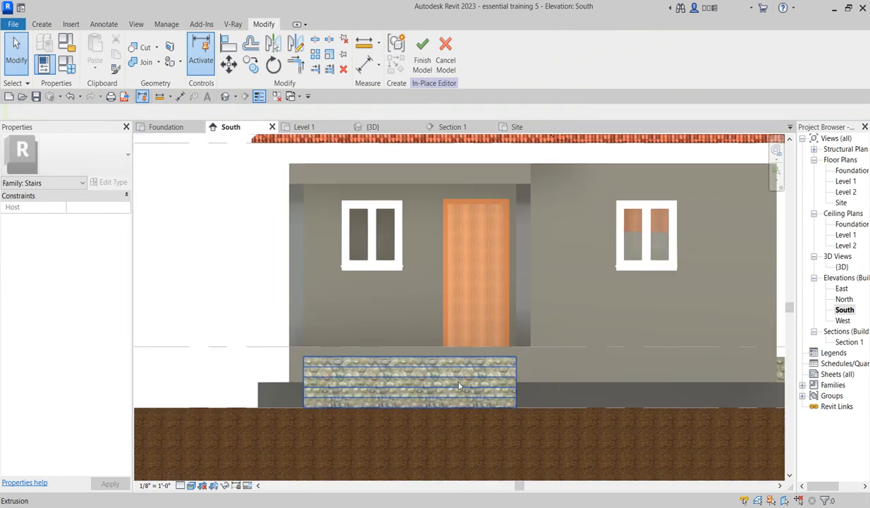
{"action": "scroll", "coordinate": [458, 386], "scroll_direction": "down", "scroll_amount": 3}
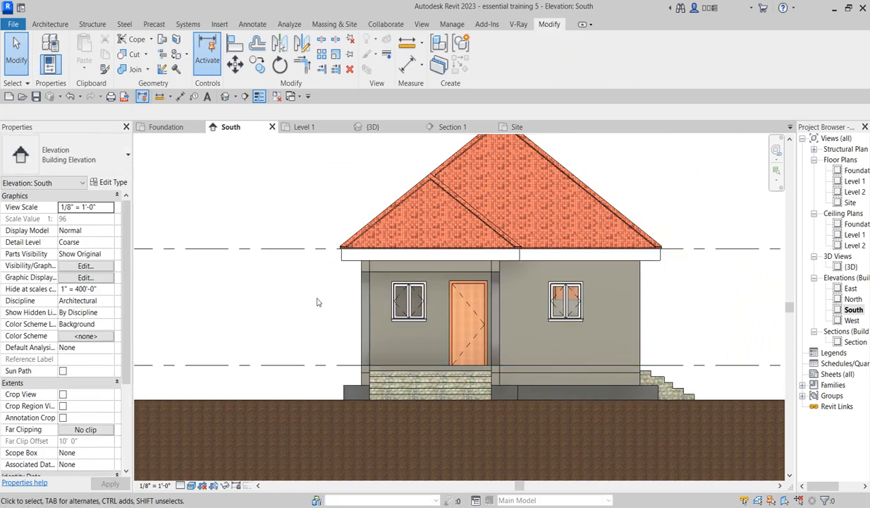
Step: Select the front wall to the right of the entrance door and open its type's layer structure for editing
{"action": "left_click", "coordinate": [639, 340]}
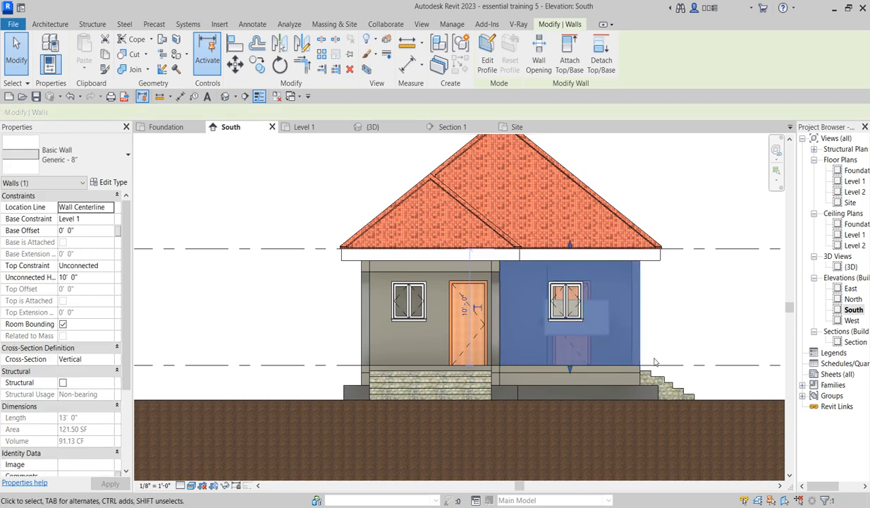
{"action": "left_click", "coordinate": [114, 182]}
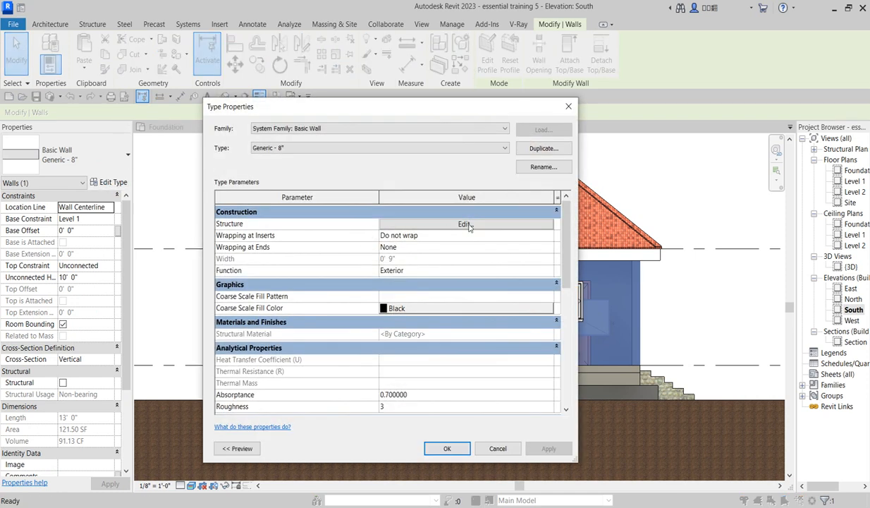
{"action": "left_click", "coordinate": [465, 225]}
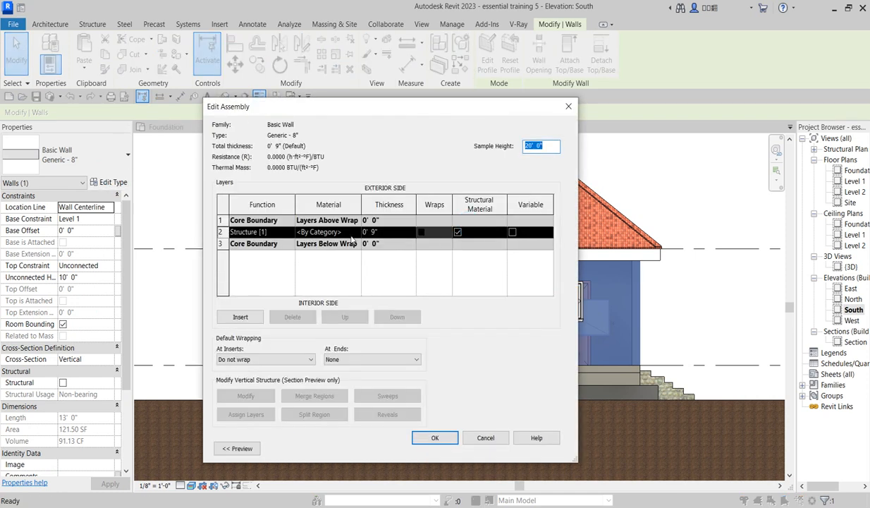
Step: For the wall's Structure [1] layer material, duplicate "steps" together with its assets and name the copy "walls"
{"action": "left_click", "coordinate": [356, 232]}
{"action": "left_click", "coordinate": [353, 232]}
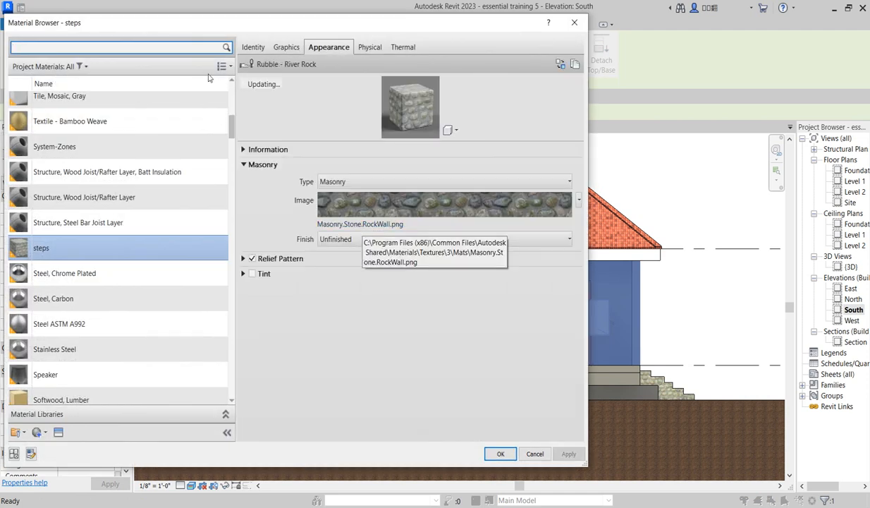
{"action": "right_click", "coordinate": [91, 259]}
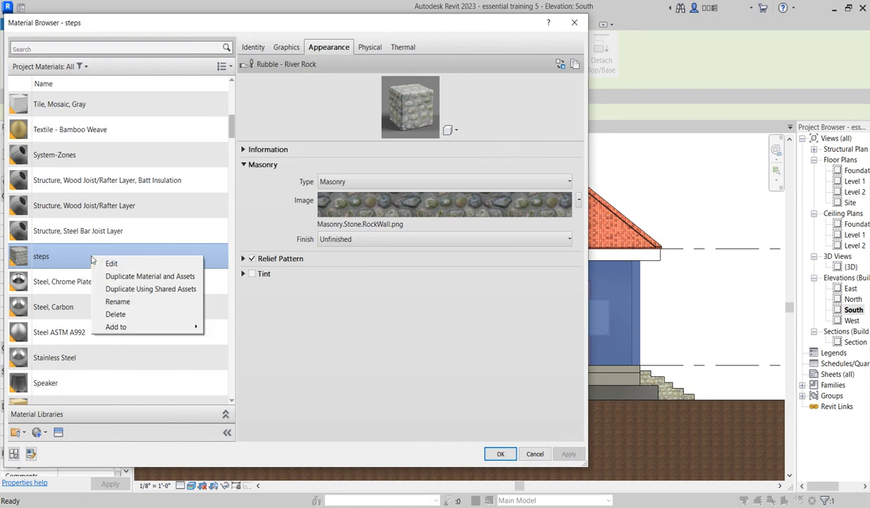
{"action": "left_click", "coordinate": [149, 274]}
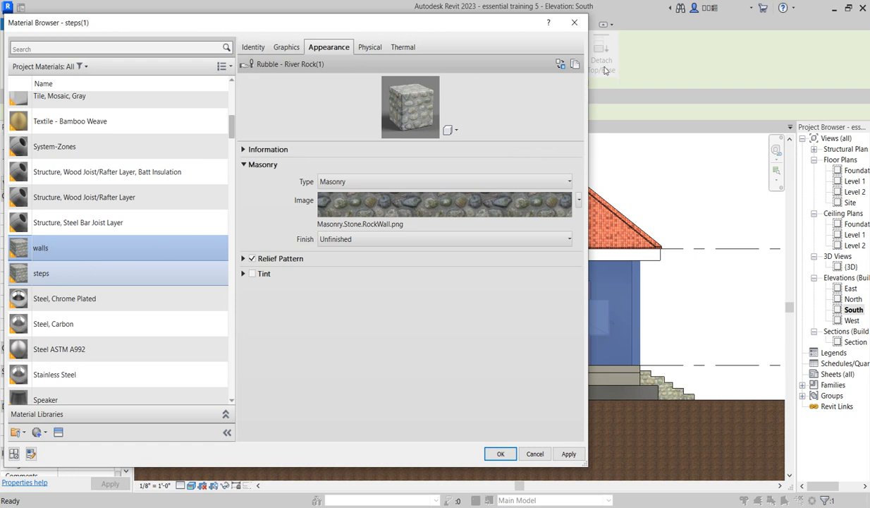
Step: Replace the appearance of "walls" with Salmon from the Glossy Wall Paint category of the Appearance Library
{"action": "left_click", "coordinate": [560, 64]}
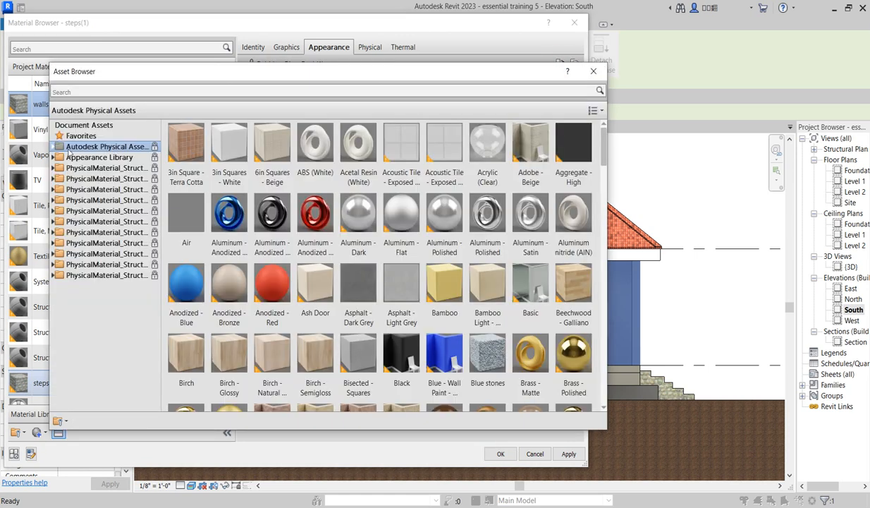
{"action": "left_click", "coordinate": [54, 158]}
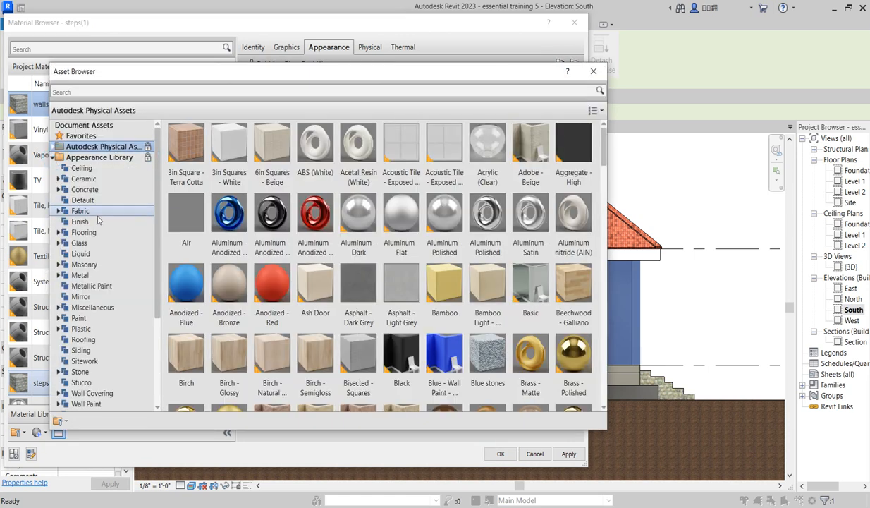
{"action": "scroll", "coordinate": [98, 303], "scroll_direction": "down", "scroll_amount": 1}
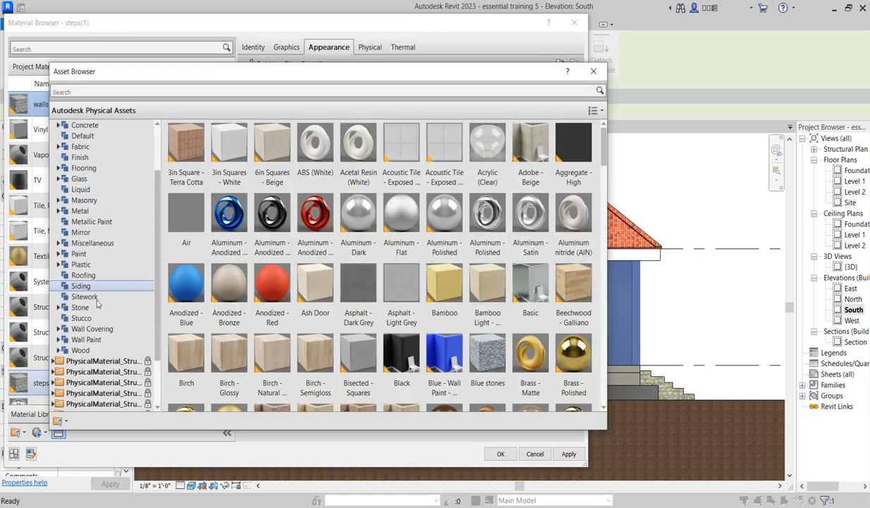
{"action": "left_click", "coordinate": [86, 340]}
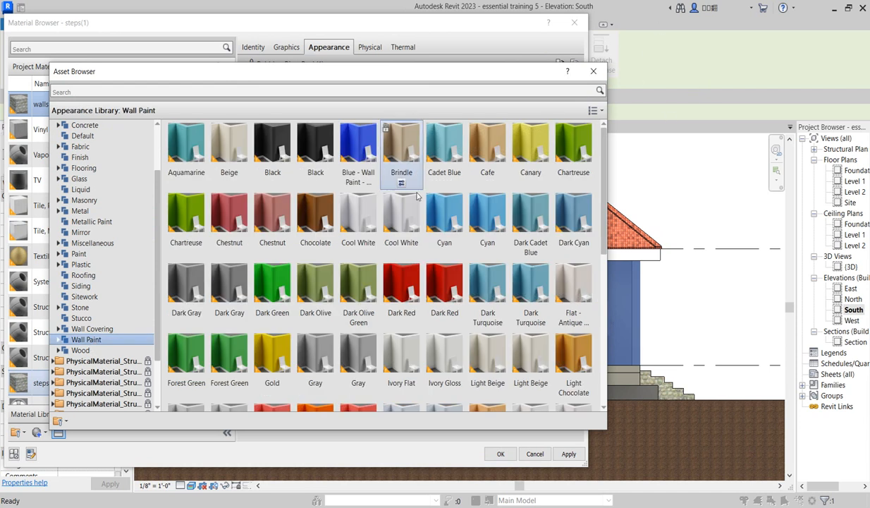
{"action": "scroll", "coordinate": [236, 299], "scroll_direction": "down", "scroll_amount": 1}
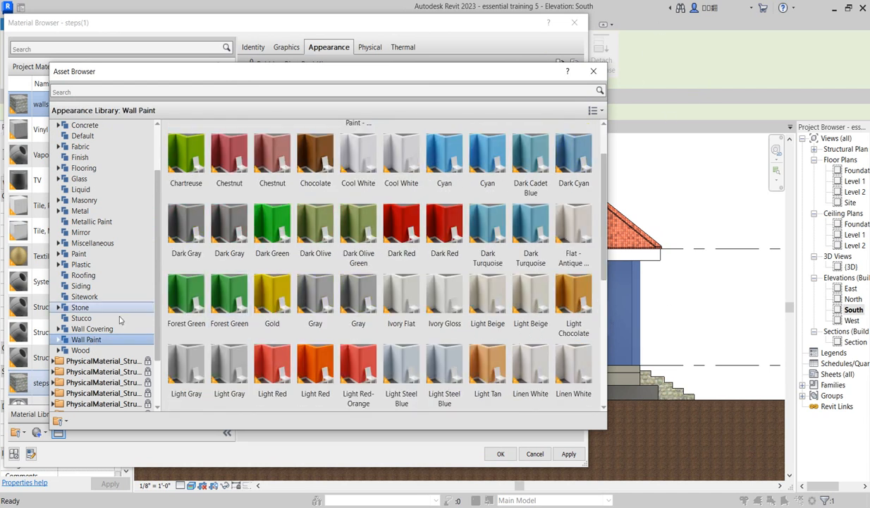
{"action": "left_click", "coordinate": [56, 340]}
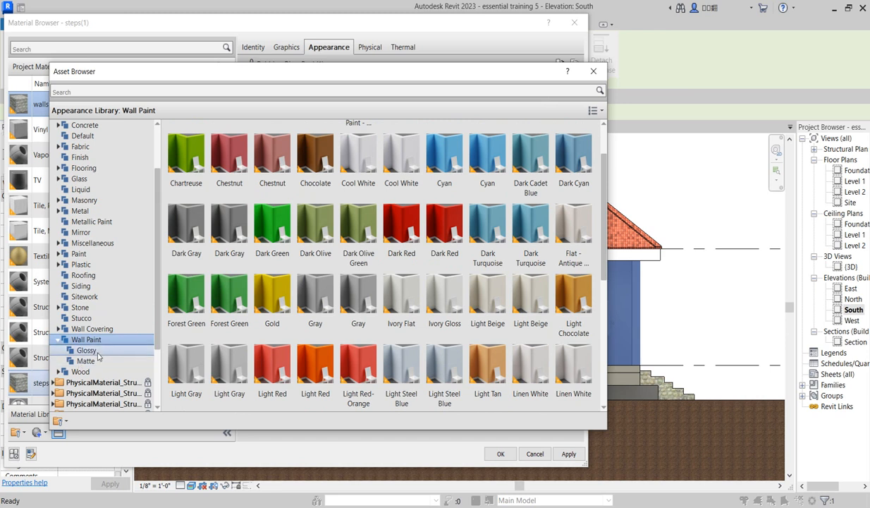
{"action": "left_click", "coordinate": [87, 349]}
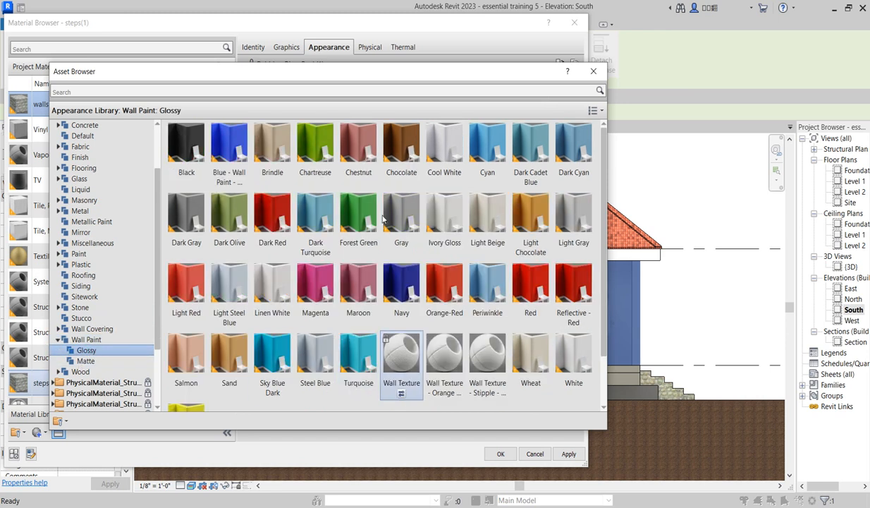
{"action": "scroll", "coordinate": [487, 289], "scroll_direction": "down", "scroll_amount": 1}
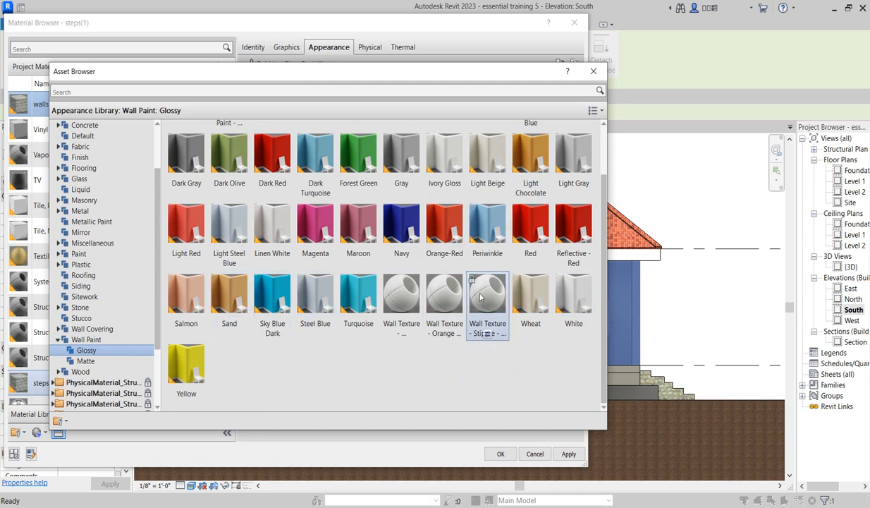
{"action": "scroll", "coordinate": [478, 297], "scroll_direction": "up", "scroll_amount": 1}
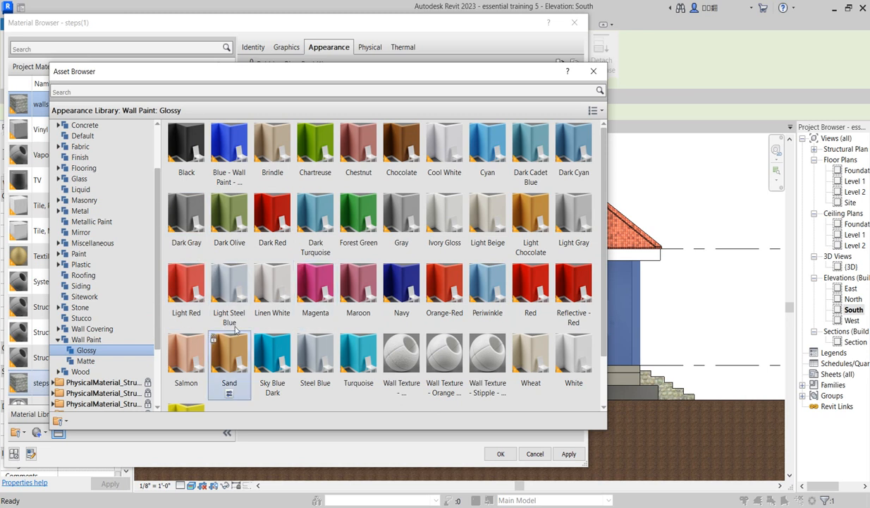
{"action": "scroll", "coordinate": [268, 331], "scroll_direction": "down", "scroll_amount": 1}
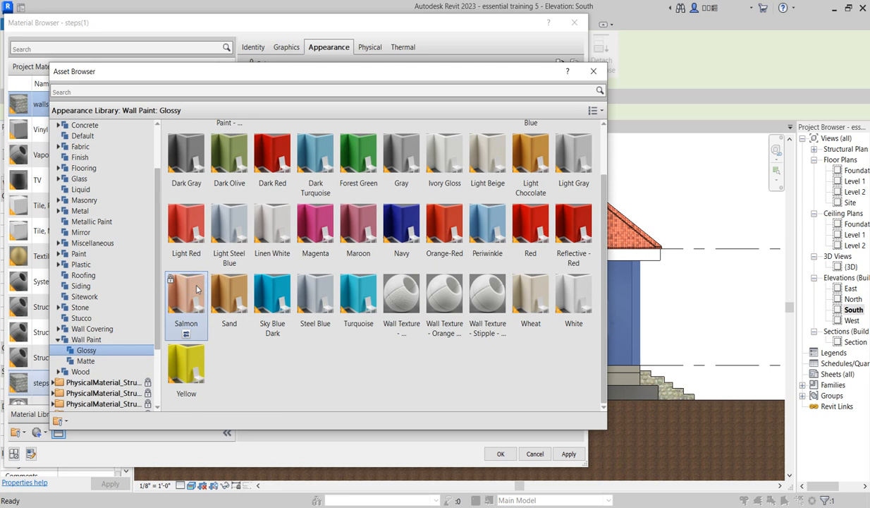
{"action": "double_click", "coordinate": [189, 278]}
{"action": "left_click", "coordinate": [593, 71]}
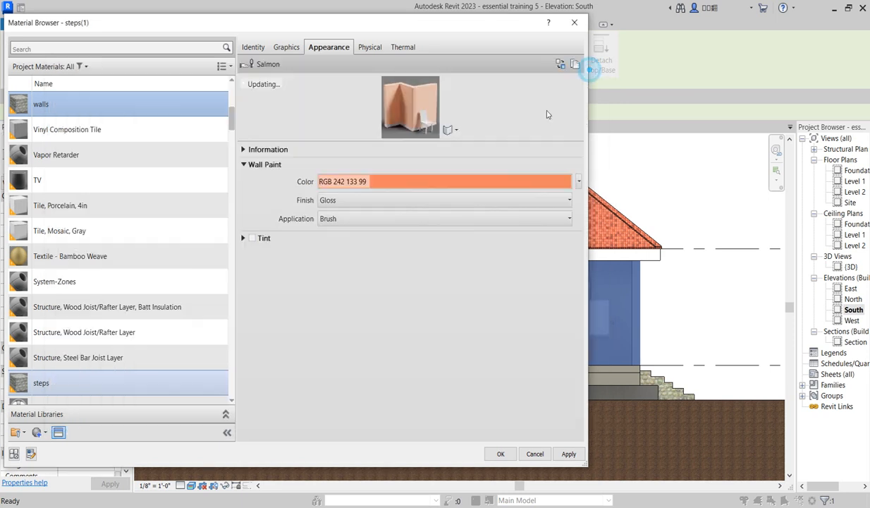
Step: Lighten the wall paint color of "walls" to RGB 247 173 149 and apply the material to the wall type
{"action": "right_click", "coordinate": [428, 187]}
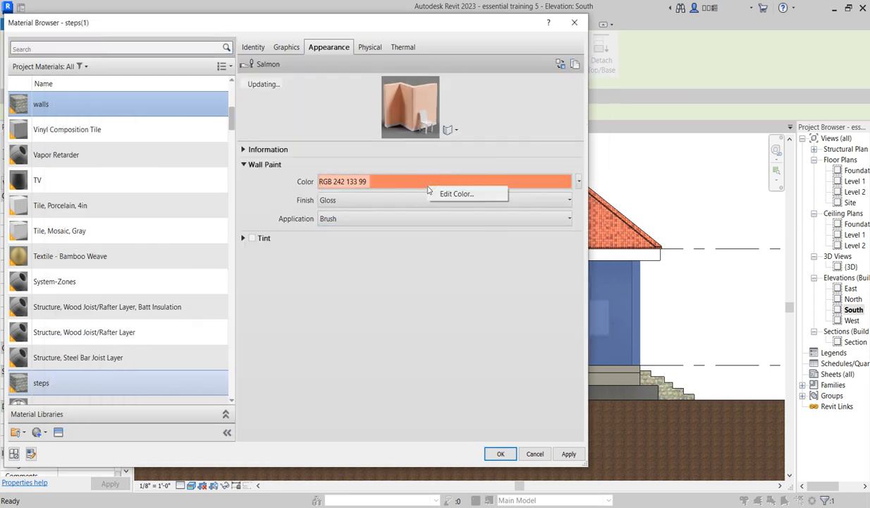
{"action": "left_click", "coordinate": [407, 187]}
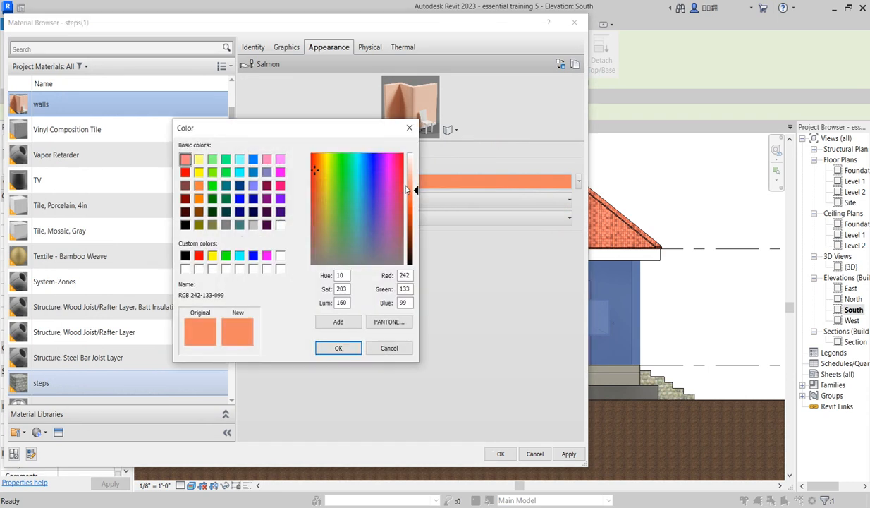
{"action": "mouse_move", "coordinate": [415, 192]}
{"action": "left_mouse_down"}
{"action": "mouse_move", "coordinate": [418, 170]}
{"action": "mouse_move", "coordinate": [416, 181]}
{"action": "left_mouse_up"}
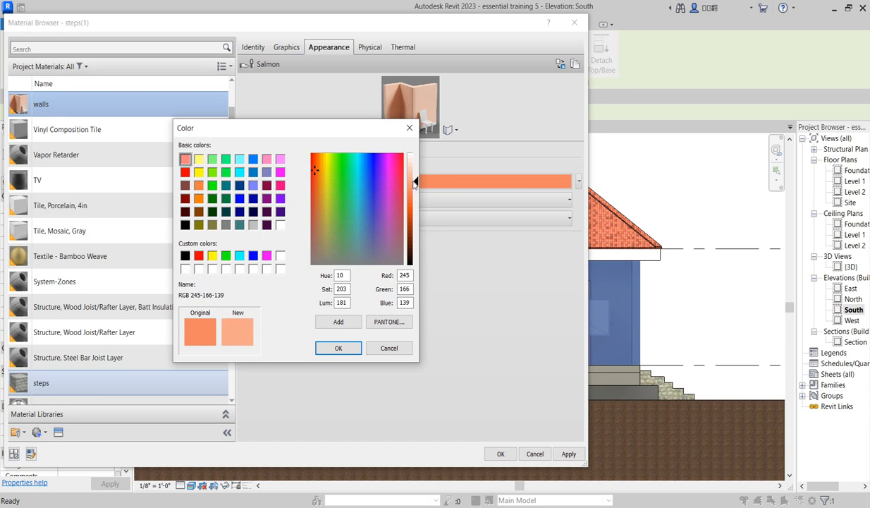
{"action": "left_click", "coordinate": [339, 348]}
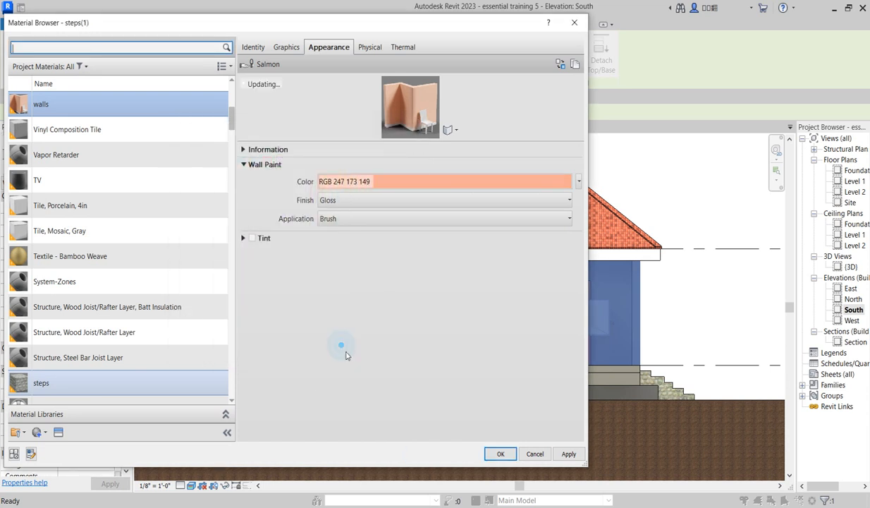
{"action": "left_click", "coordinate": [496, 453]}
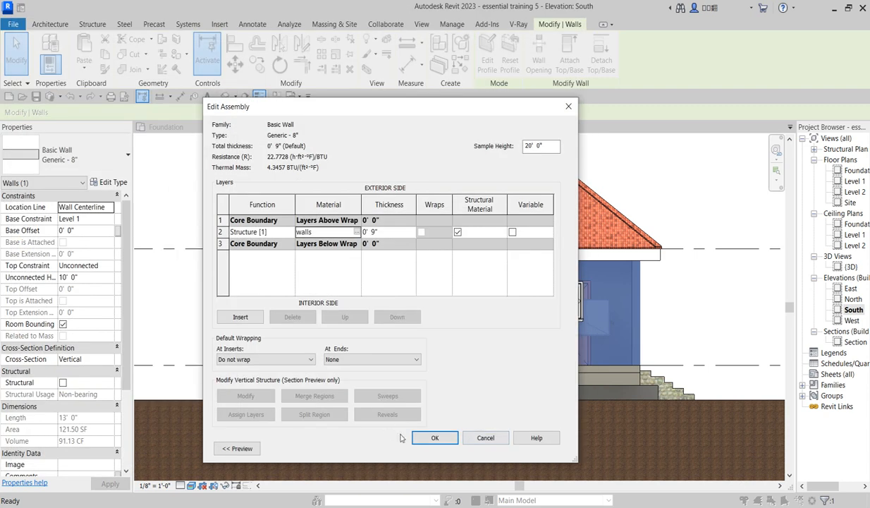
{"action": "left_click", "coordinate": [418, 422]}
{"action": "left_click", "coordinate": [437, 444]}
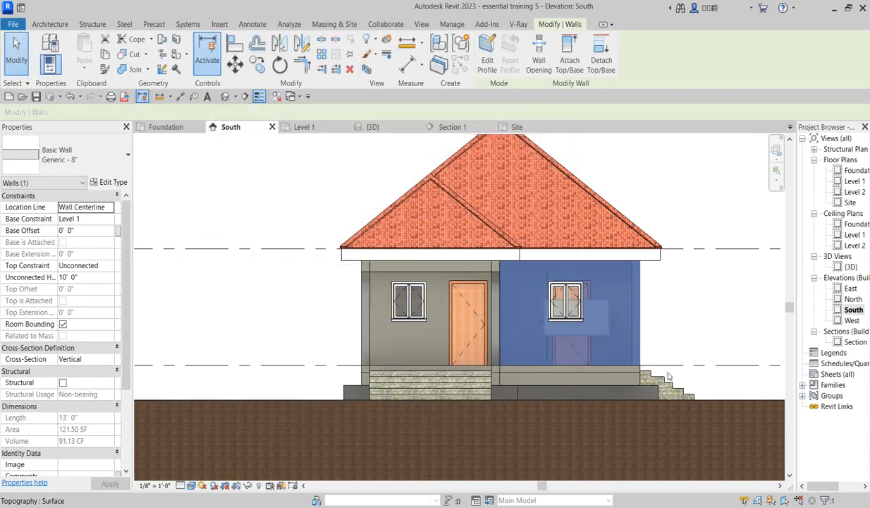
{"action": "left_click", "coordinate": [682, 325]}
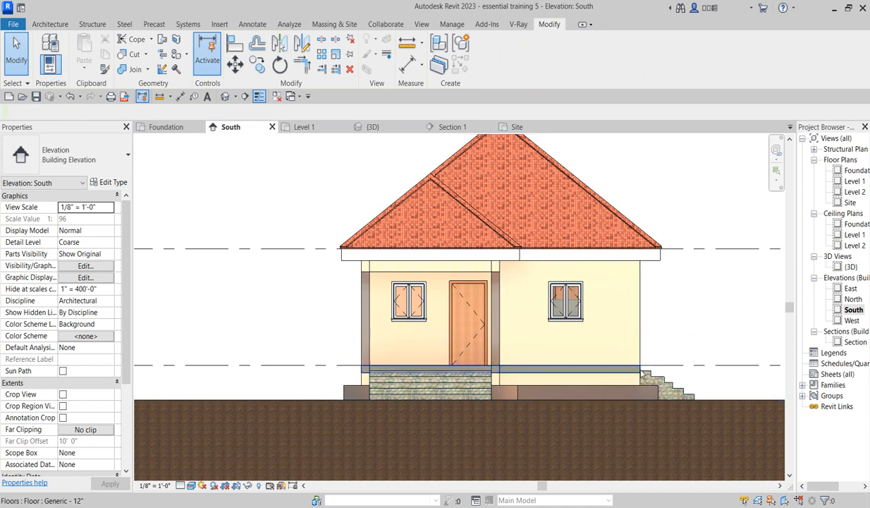
Step: Select the Generic - 12" floor slab at the base of the front wall and open its type's layer structure for editing
{"action": "scroll", "coordinate": [638, 369], "scroll_direction": "up", "scroll_amount": 2}
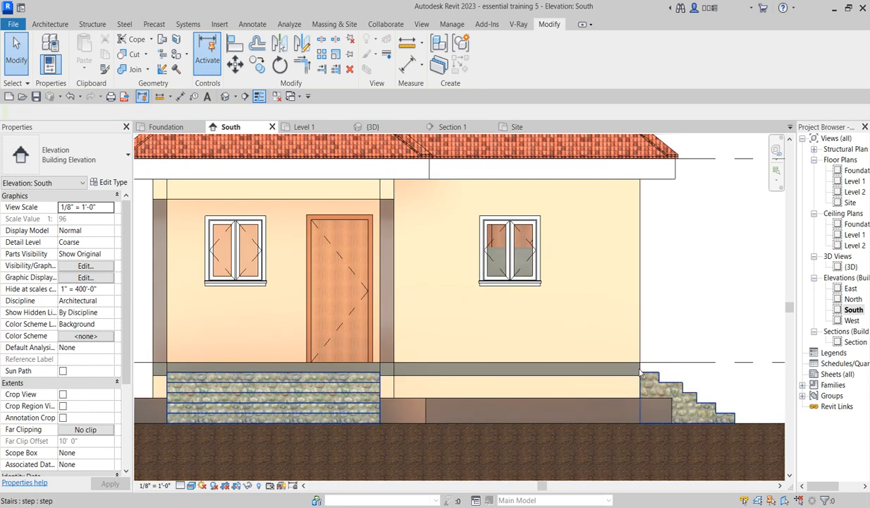
{"action": "scroll", "coordinate": [640, 372], "scroll_direction": "up", "scroll_amount": 3}
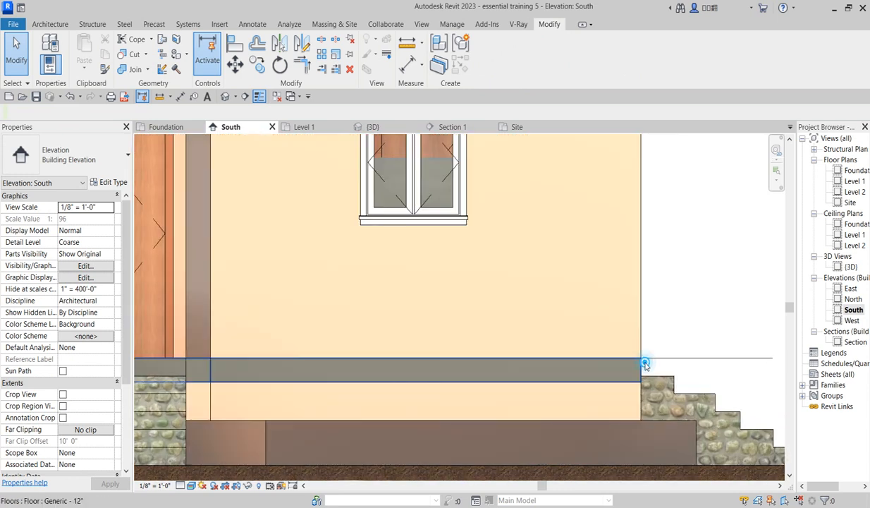
{"action": "left_click", "coordinate": [641, 366]}
{"action": "left_click", "coordinate": [113, 181]}
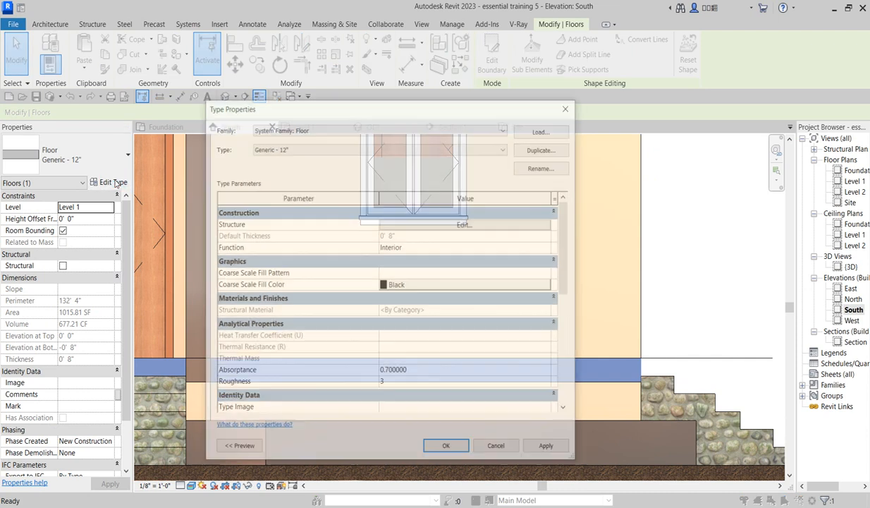
{"action": "left_click", "coordinate": [466, 224]}
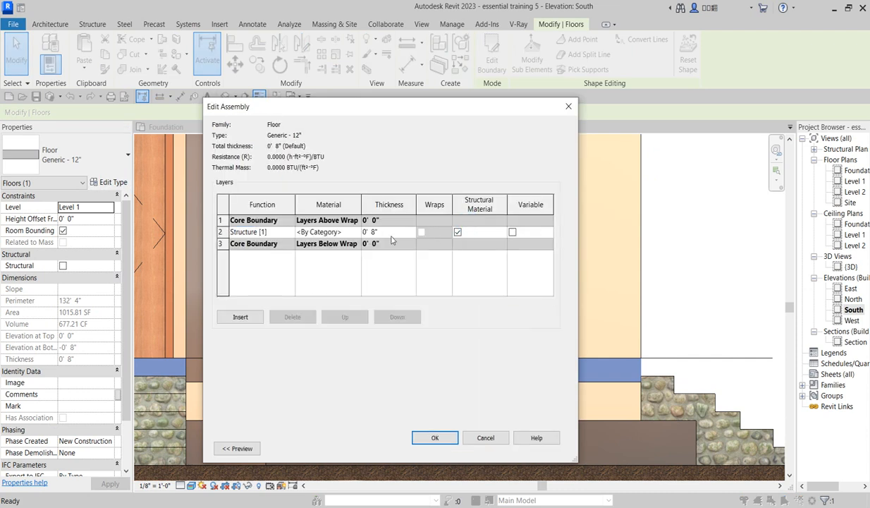
Step: Assign the "walls" material to the floor's Structure [1] layer and apply the type changes
{"action": "left_click", "coordinate": [353, 232]}
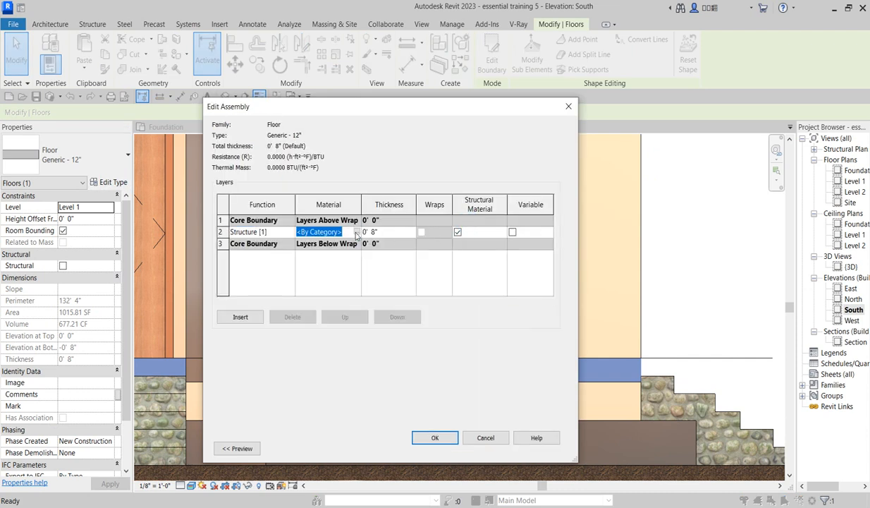
{"action": "left_click", "coordinate": [356, 232]}
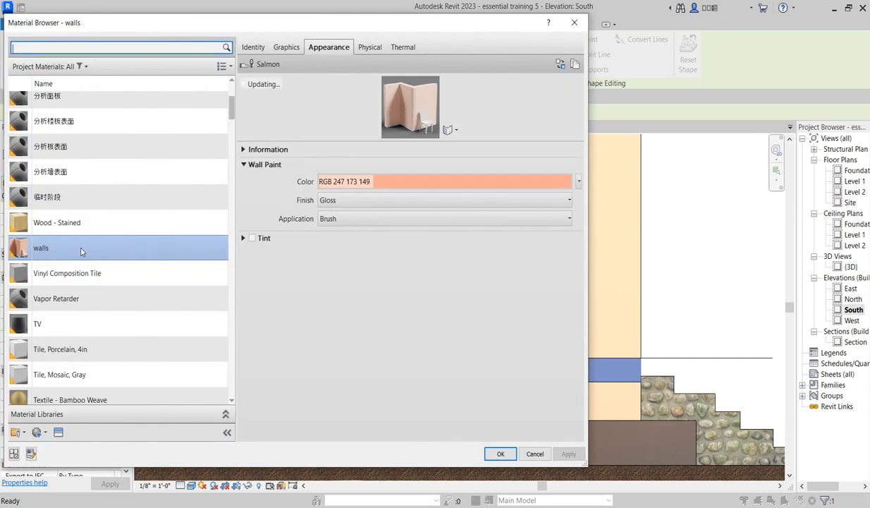
{"action": "right_click", "coordinate": [66, 249]}
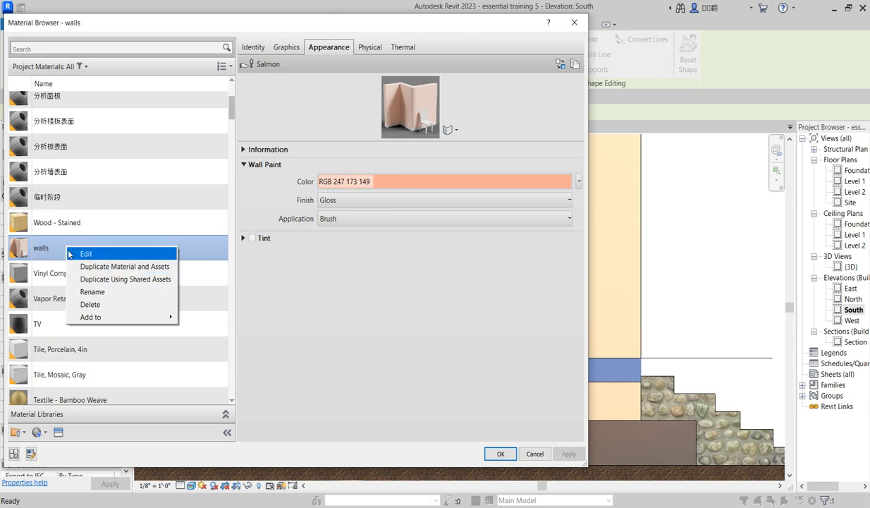
{"action": "left_click", "coordinate": [48, 252]}
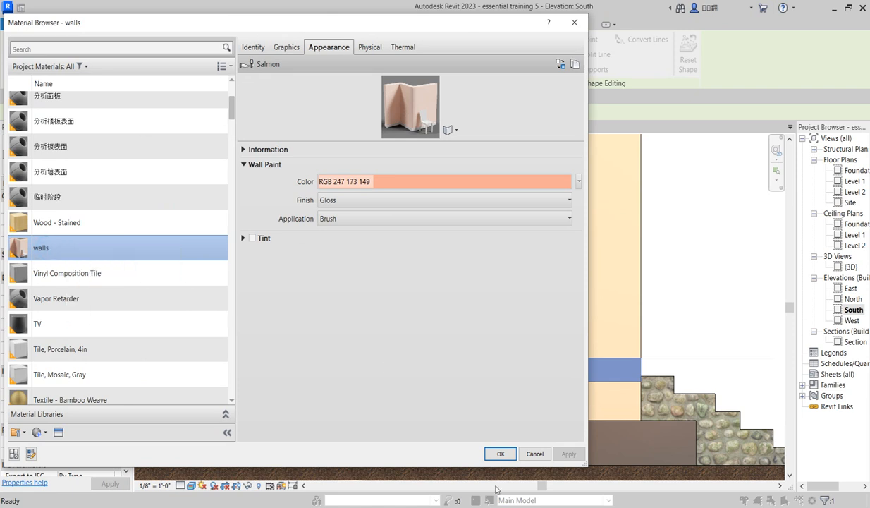
{"action": "left_click", "coordinate": [500, 453]}
{"action": "left_click", "coordinate": [436, 438]}
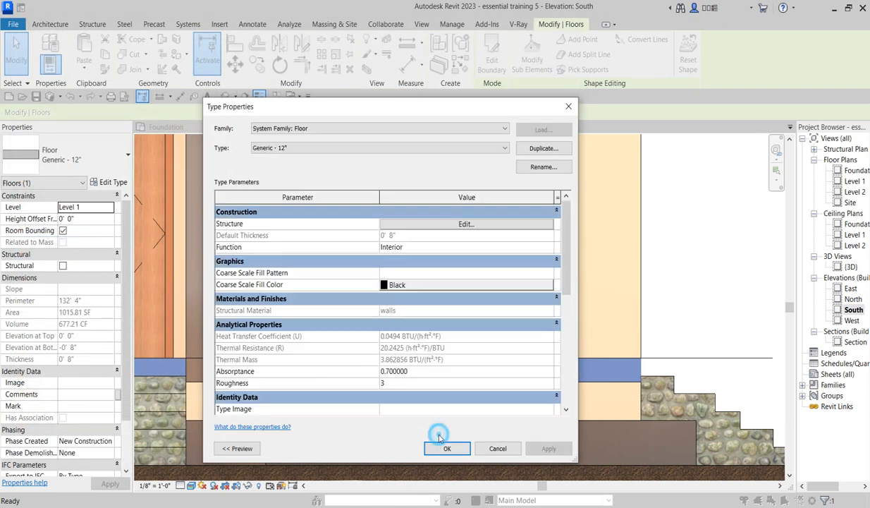
{"action": "left_click", "coordinate": [445, 439]}
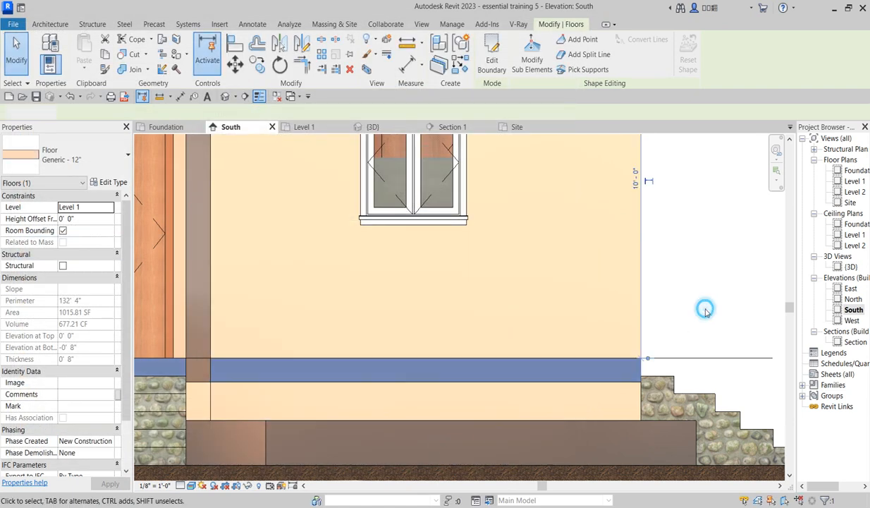
{"action": "left_click", "coordinate": [705, 305]}
Step: Open the {3D} view at the house corner where the planter runs between the two stairs
{"action": "scroll", "coordinate": [524, 409], "scroll_direction": "down", "scroll_amount": 5}
{"action": "scroll", "coordinate": [406, 409], "scroll_direction": "up", "scroll_amount": 3}
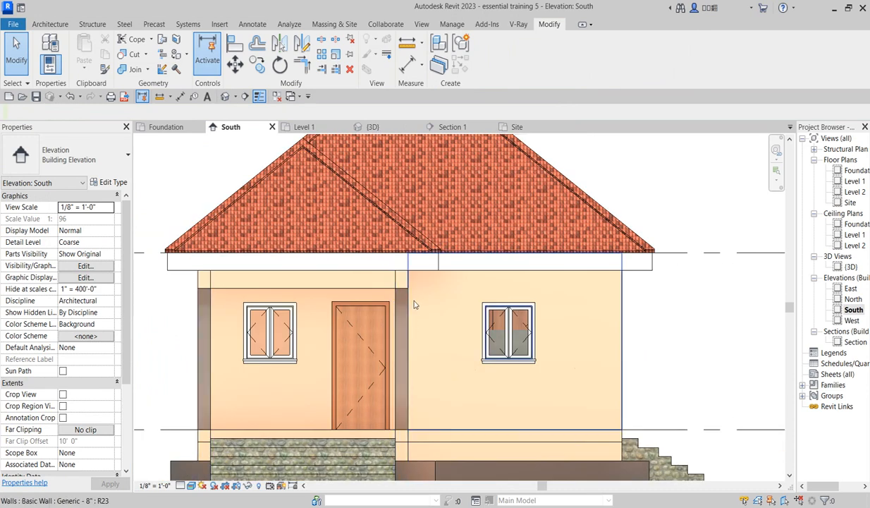
{"action": "left_click", "coordinate": [208, 302]}
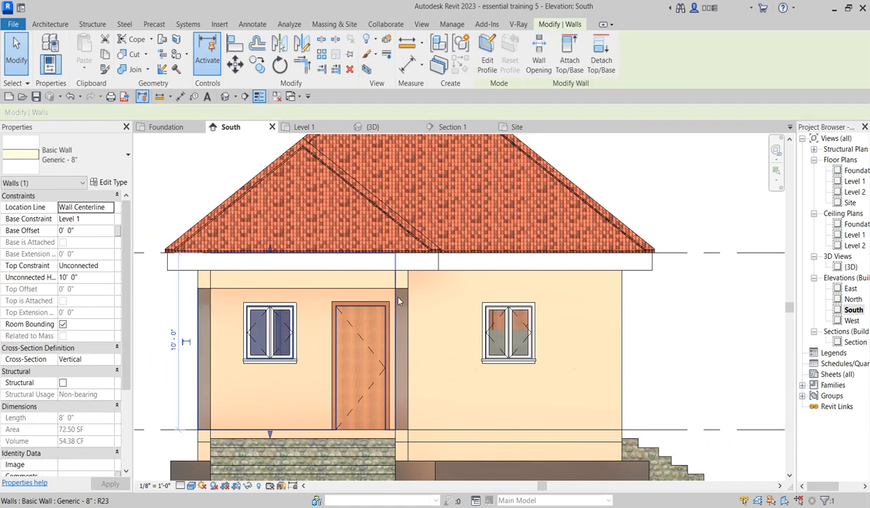
{"action": "double_click", "coordinate": [849, 267]}
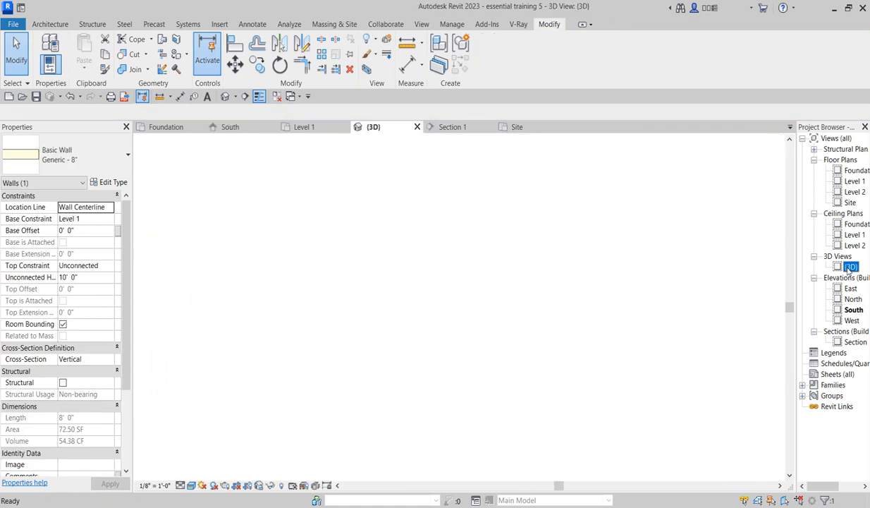
{"action": "scroll", "coordinate": [468, 335], "scroll_direction": "down", "scroll_amount": 5}
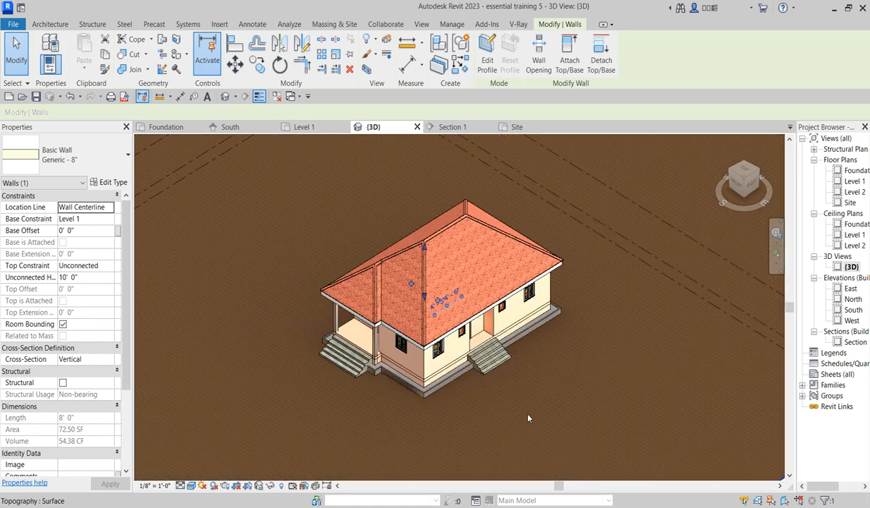
{"action": "left_click", "coordinate": [474, 412]}
{"action": "scroll", "coordinate": [472, 407], "scroll_direction": "up", "scroll_amount": 5}
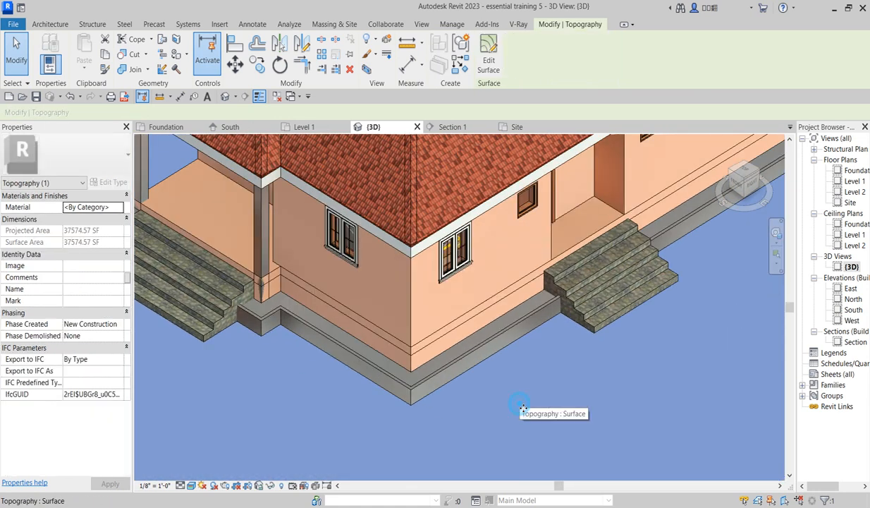
{"action": "scroll", "coordinate": [412, 370], "scroll_direction": "up", "scroll_amount": 3}
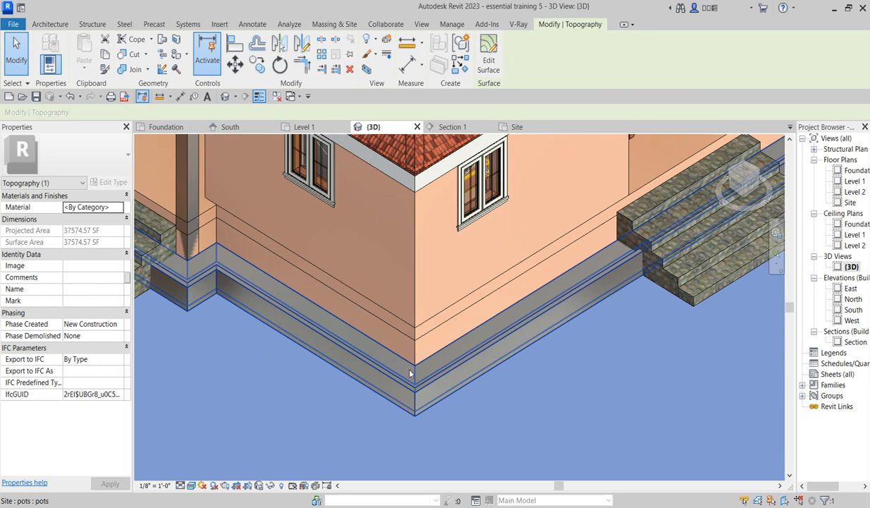
Step: Start editing the "pots" model around the house in place and select its inner extrusion against the walls
{"action": "left_click", "coordinate": [408, 388]}
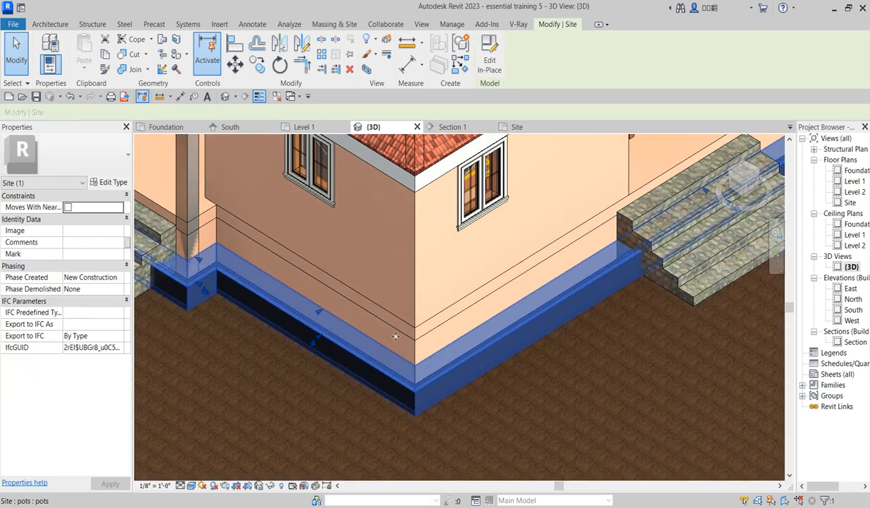
{"action": "left_click", "coordinate": [486, 65]}
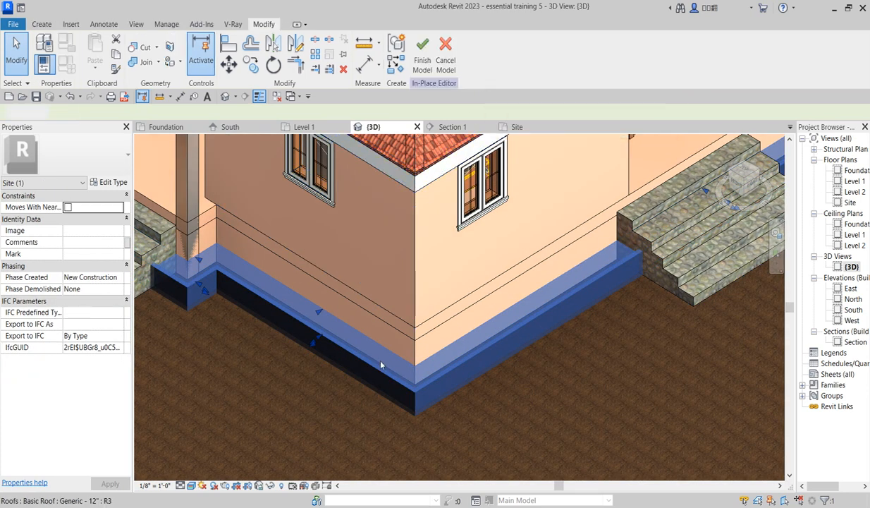
{"action": "left_click", "coordinate": [385, 354]}
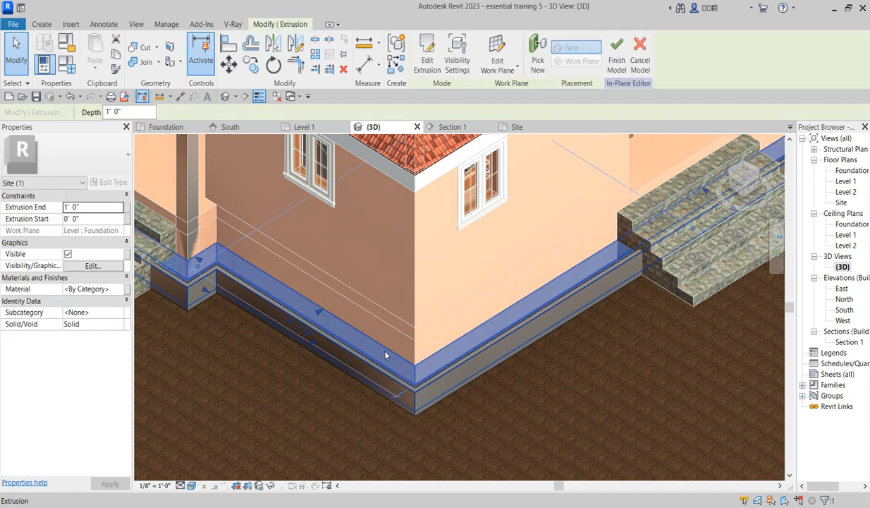
Step: For the inner extrusion's material, duplicate "walls" together with its assets and name the copy "grass"
{"action": "left_click", "coordinate": [120, 289]}
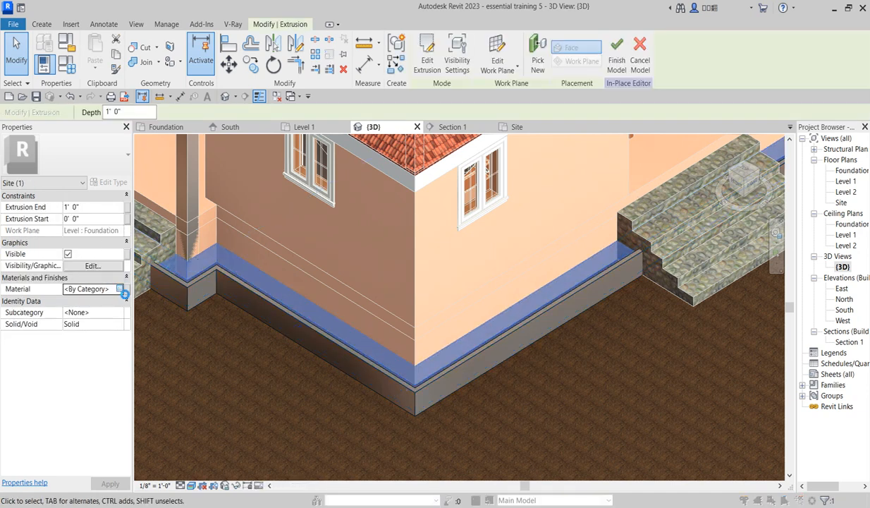
{"action": "left_click", "coordinate": [124, 289]}
{"action": "right_click", "coordinate": [113, 240]}
{"action": "left_click", "coordinate": [158, 268]}
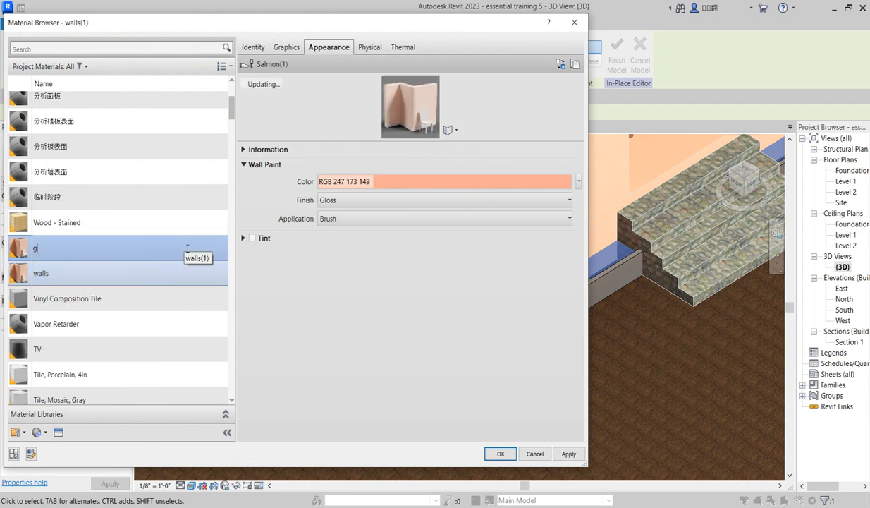
{"action": "type", "text": "grass"}
{"action": "key", "text": "Return"}
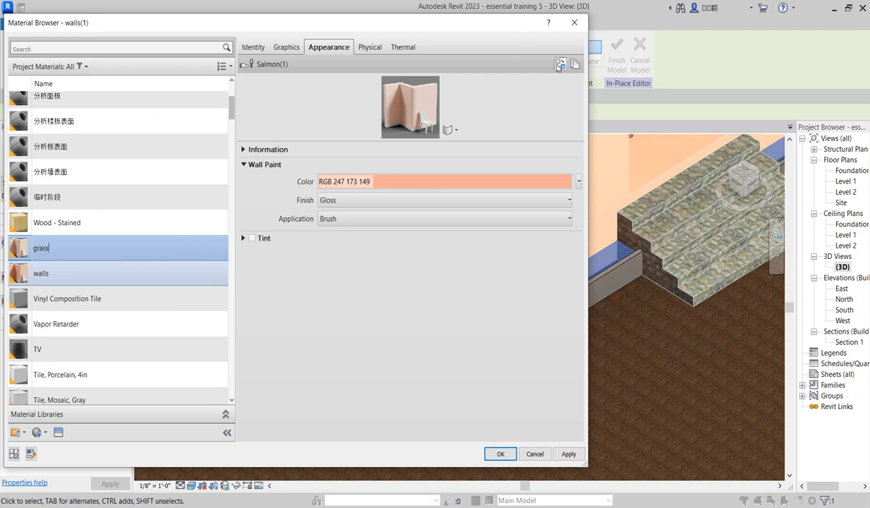
Step: Replace the appearance of "grass" with Grass - Dark Rye from the Sitework category of the Appearance Library and apply it to the inner extrusion
{"action": "left_click", "coordinate": [560, 65]}
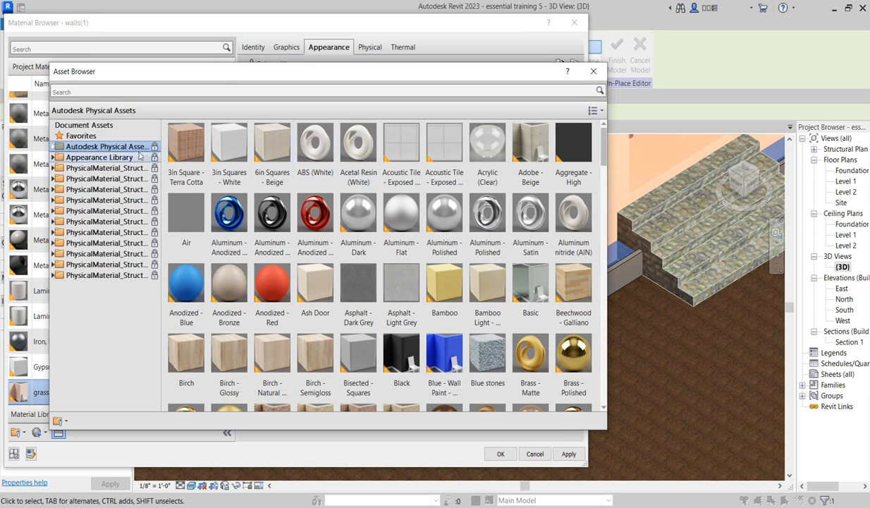
{"action": "left_click", "coordinate": [55, 157]}
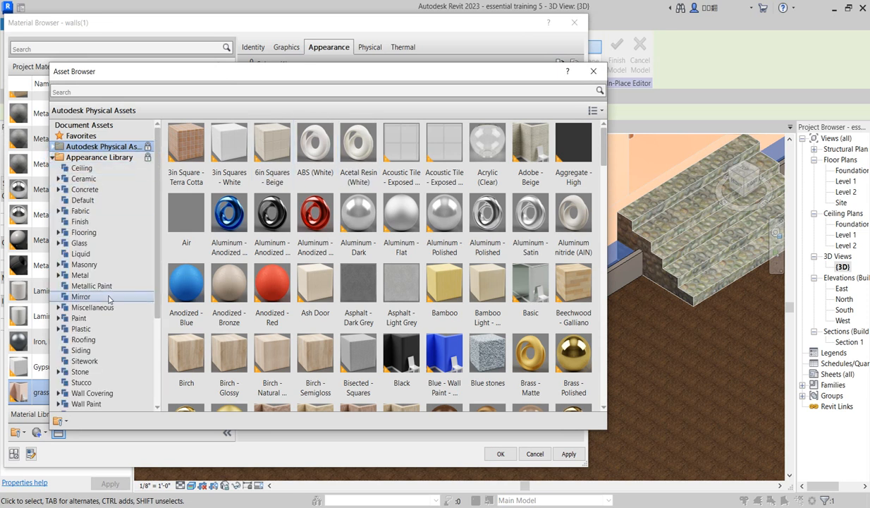
{"action": "left_click", "coordinate": [90, 362]}
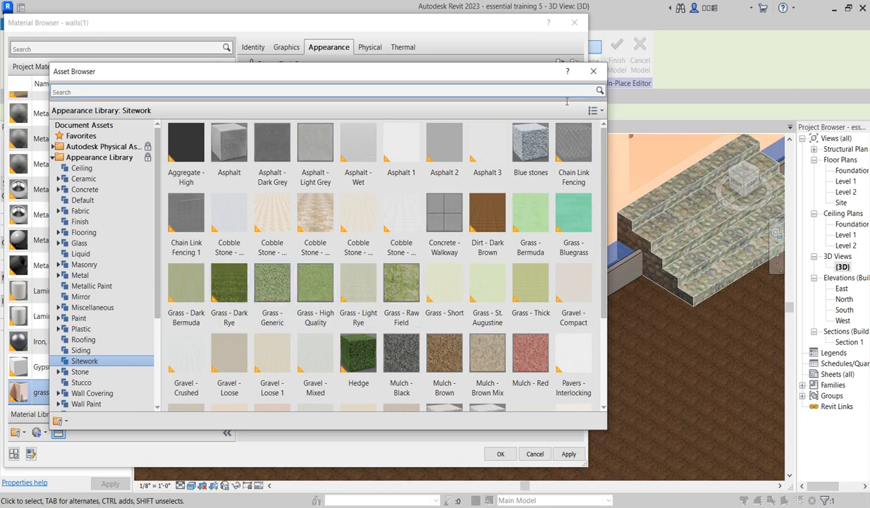
{"action": "left_click", "coordinate": [600, 73]}
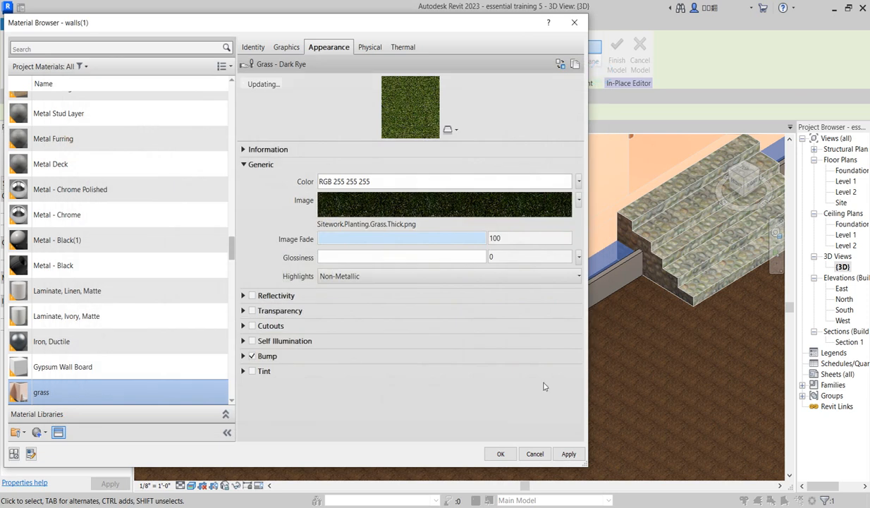
{"action": "left_click", "coordinate": [500, 453]}
{"action": "left_click", "coordinate": [541, 380]}
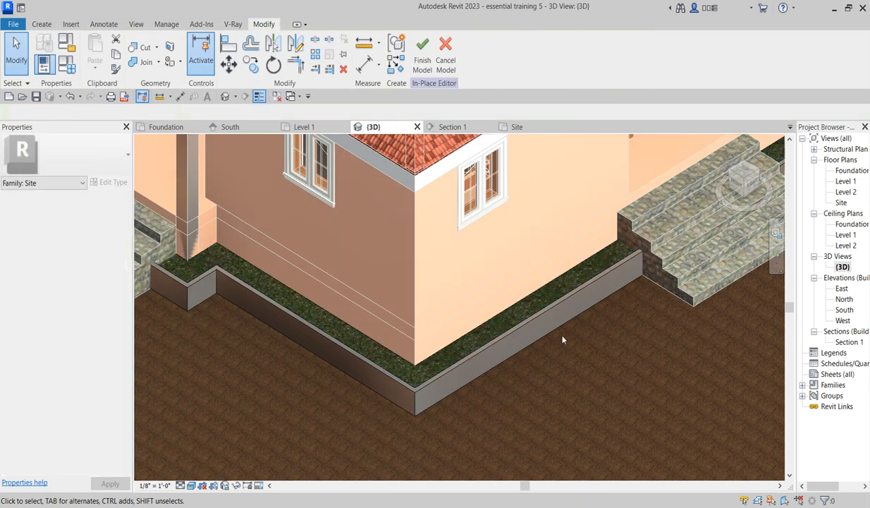
Step: For the outer planter extrusion's material, duplicate "grass" together with its assets and name the copy "grass kerb"
{"action": "left_click", "coordinate": [578, 295]}
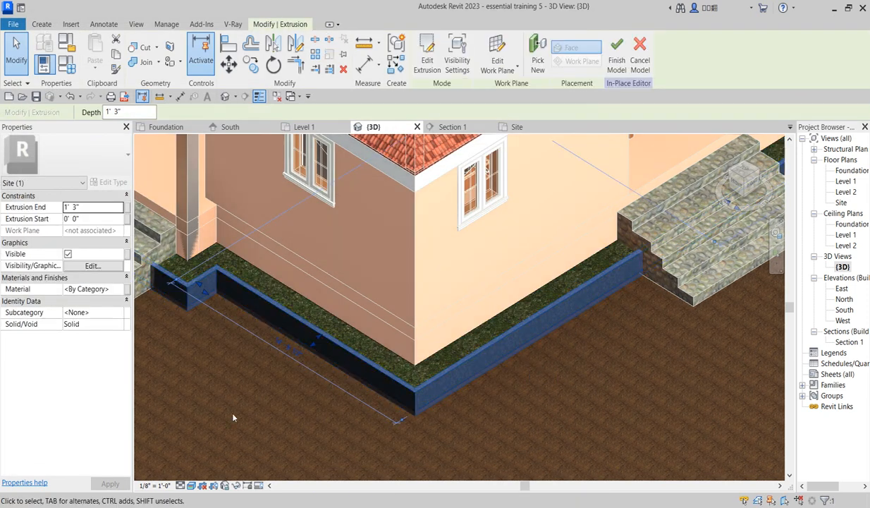
{"action": "left_click", "coordinate": [114, 290]}
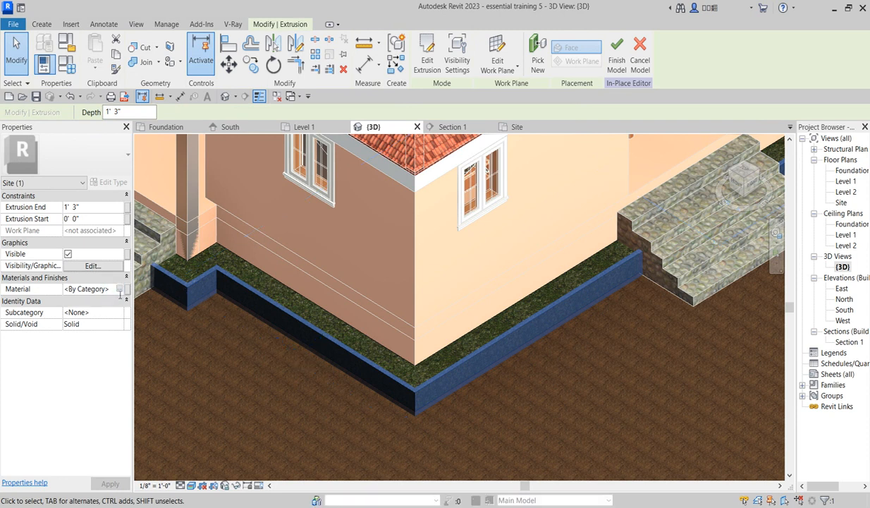
{"action": "left_click", "coordinate": [120, 289]}
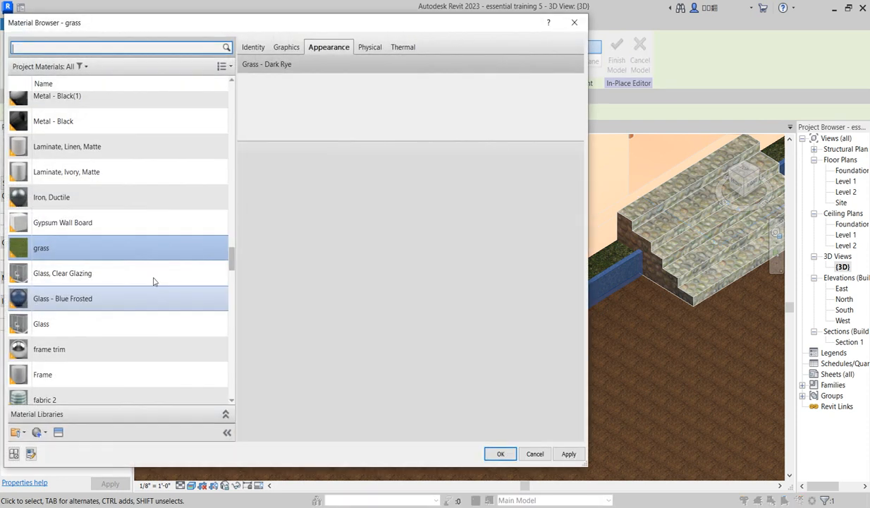
{"action": "right_click", "coordinate": [57, 251]}
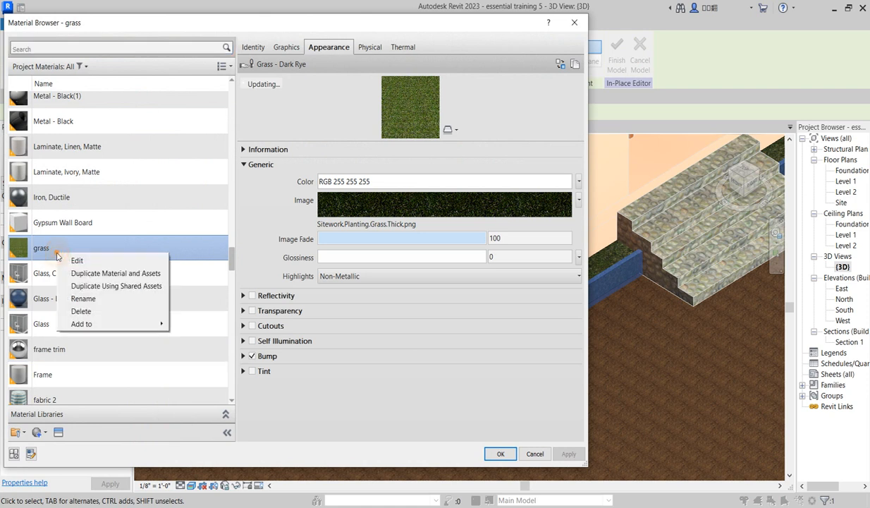
{"action": "left_click", "coordinate": [114, 274]}
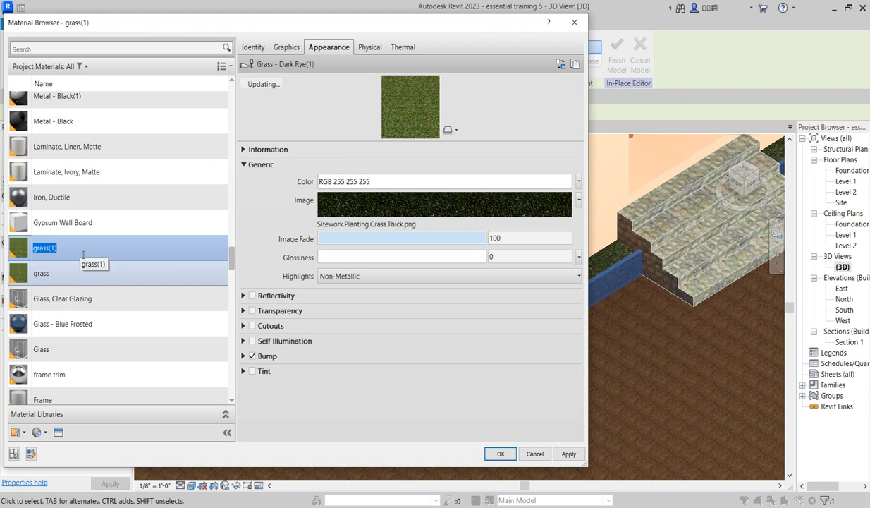
{"action": "left_click", "coordinate": [82, 251]}
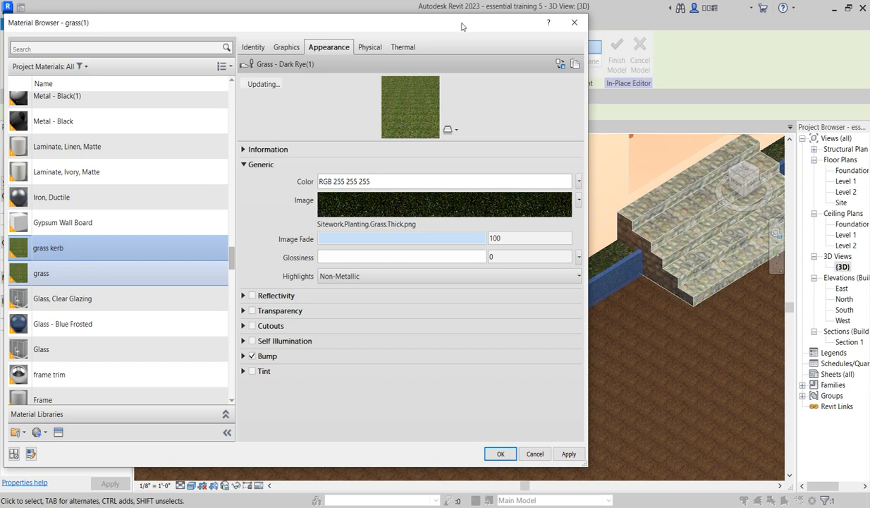
Step: Replace the appearance of "grass kerb" with Panels - Reveal 2 from the Appearance Library's Concrete category and apply it to the outer extrusion
{"action": "left_click", "coordinate": [561, 65]}
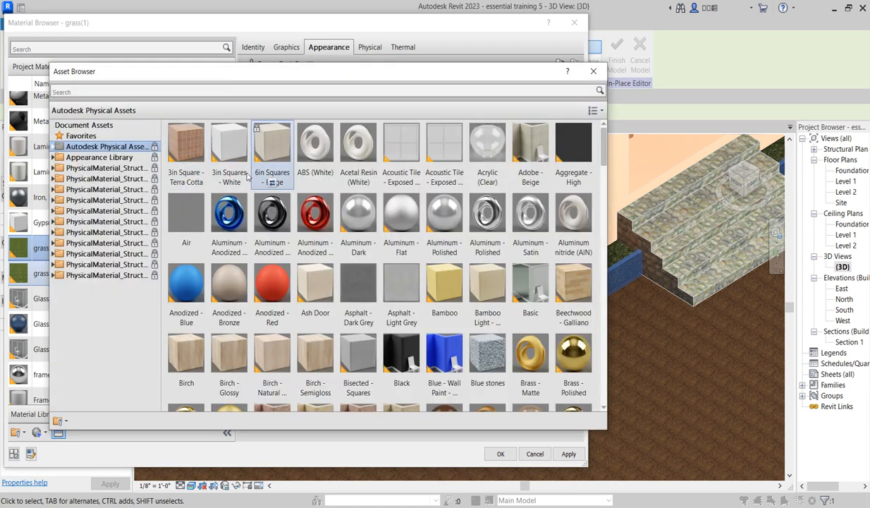
{"action": "left_click", "coordinate": [54, 157]}
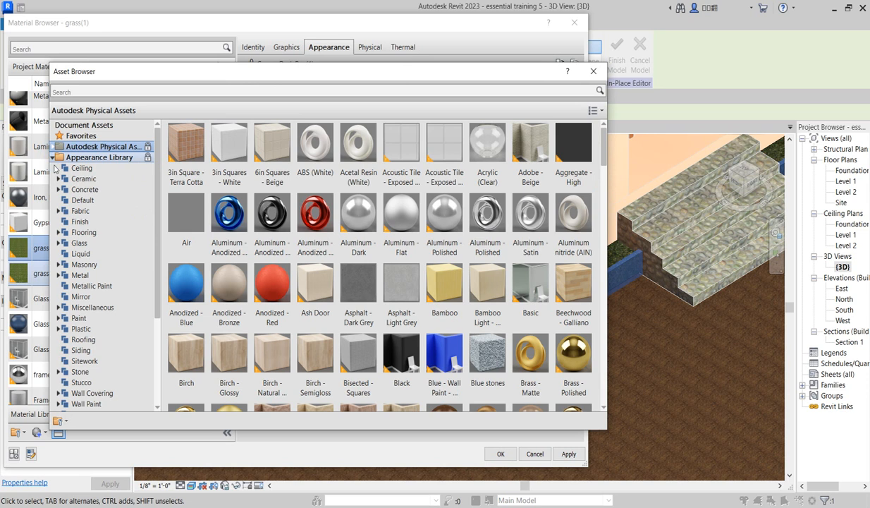
{"action": "left_click", "coordinate": [85, 191]}
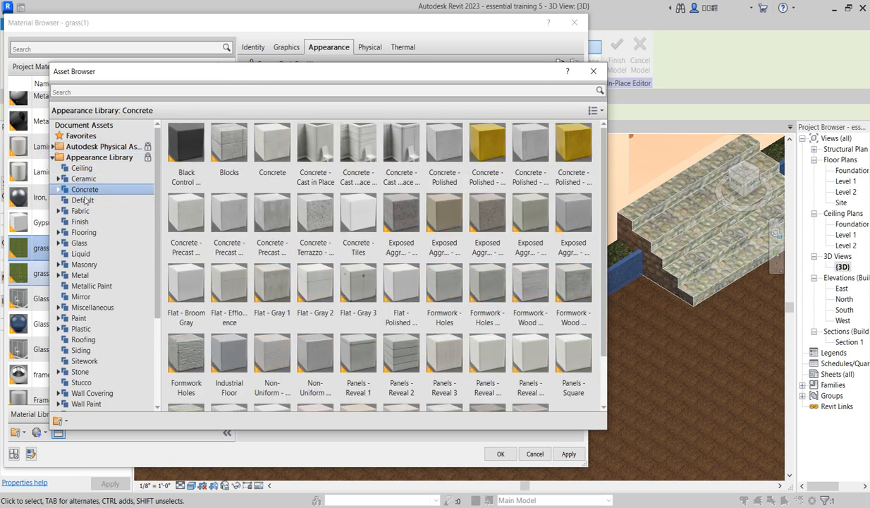
{"action": "scroll", "coordinate": [403, 356], "scroll_direction": "down", "scroll_amount": 2}
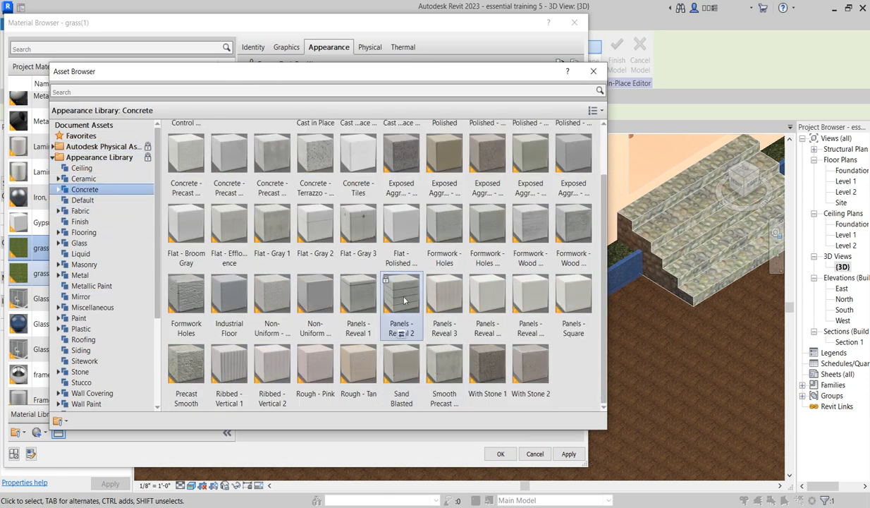
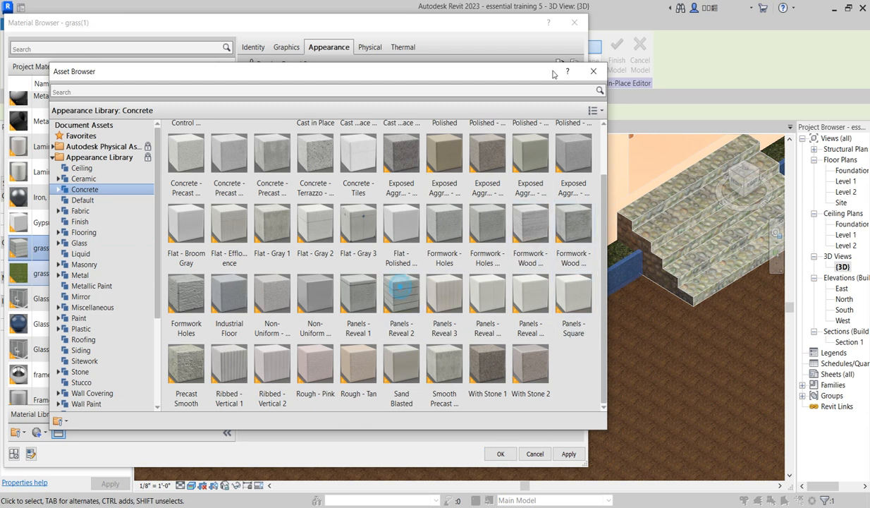
{"action": "left_click", "coordinate": [592, 71]}
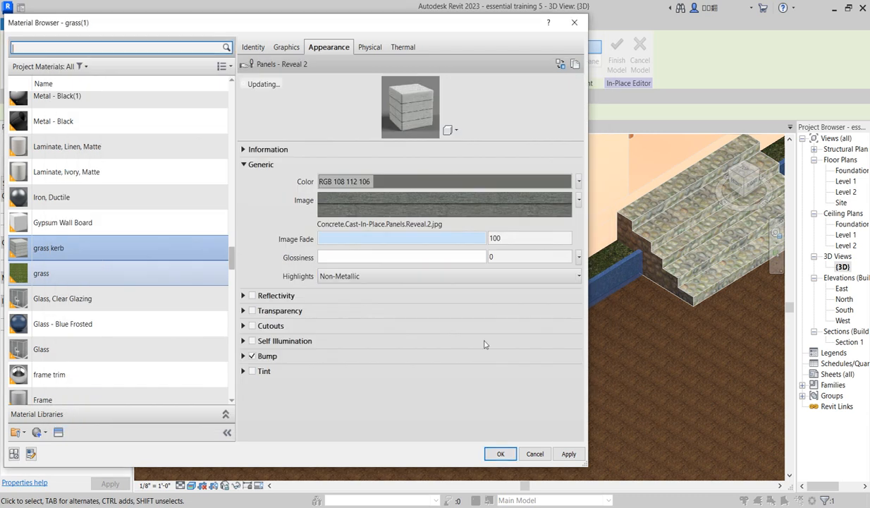
{"action": "left_click", "coordinate": [500, 454]}
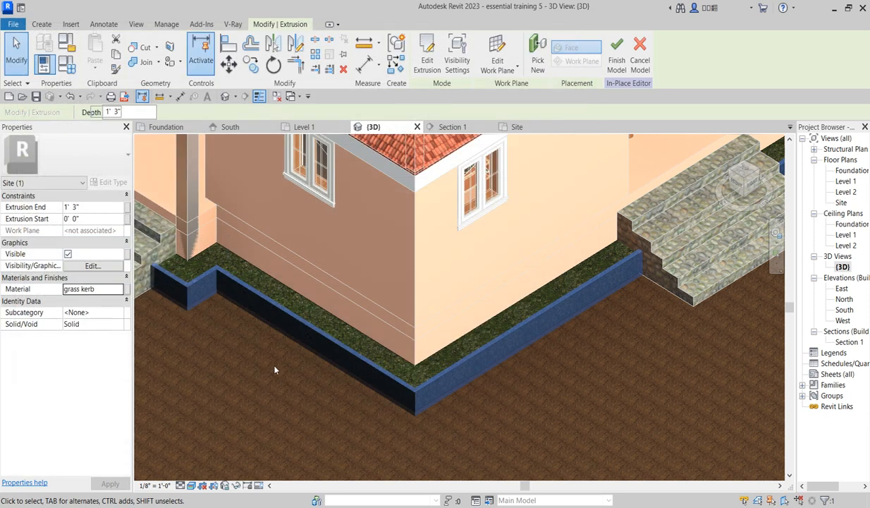
{"action": "left_click", "coordinate": [208, 378]}
Step: Examine the concrete kerb and grass textures along the walls and beside the stairs
{"action": "scroll", "coordinate": [493, 381], "scroll_direction": "up", "scroll_amount": 5}
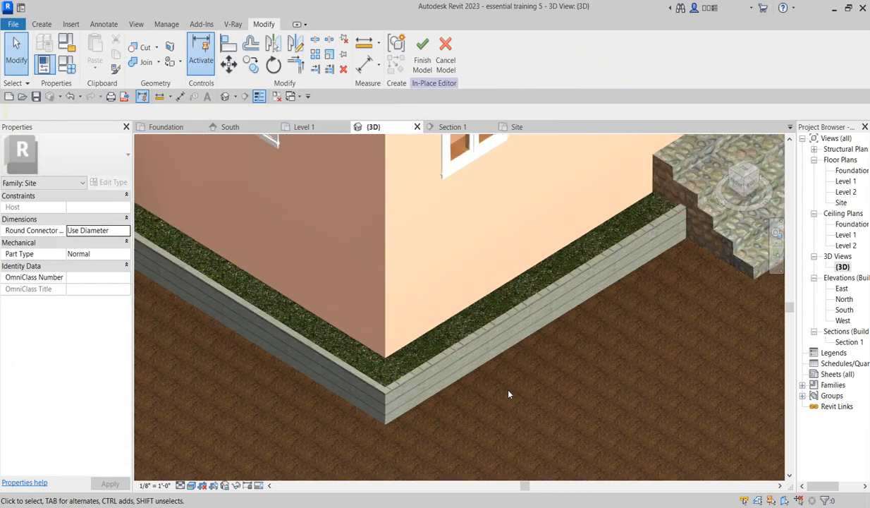
{"action": "scroll", "coordinate": [472, 315], "scroll_direction": "up", "scroll_amount": 3}
{"action": "scroll", "coordinate": [486, 355], "scroll_direction": "down", "scroll_amount": 6}
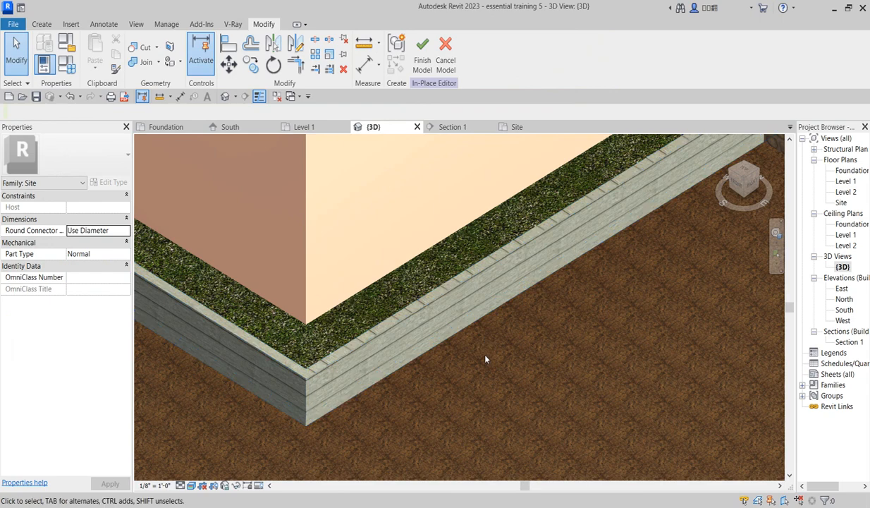
{"action": "scroll", "coordinate": [564, 317], "scroll_direction": "down", "scroll_amount": 3}
{"action": "scroll", "coordinate": [634, 264], "scroll_direction": "up", "scroll_amount": 6}
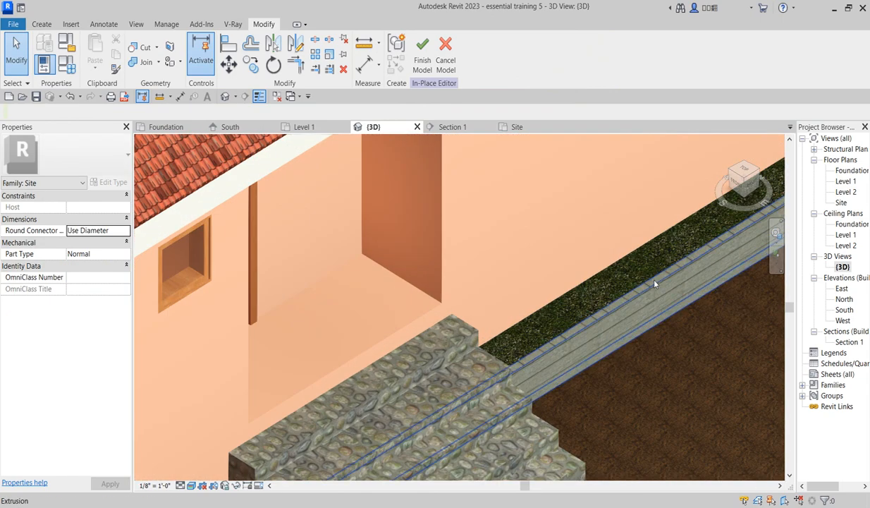
{"action": "scroll", "coordinate": [620, 271], "scroll_direction": "down", "scroll_amount": 3}
{"action": "scroll", "coordinate": [598, 272], "scroll_direction": "down", "scroll_amount": 8}
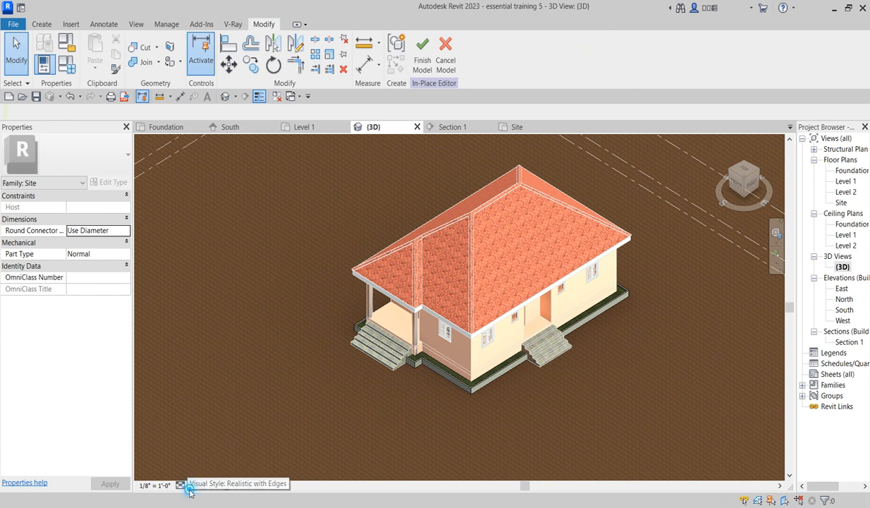
Step: Finish the in-place editing of the "pots" model
{"action": "left_click", "coordinate": [191, 485]}
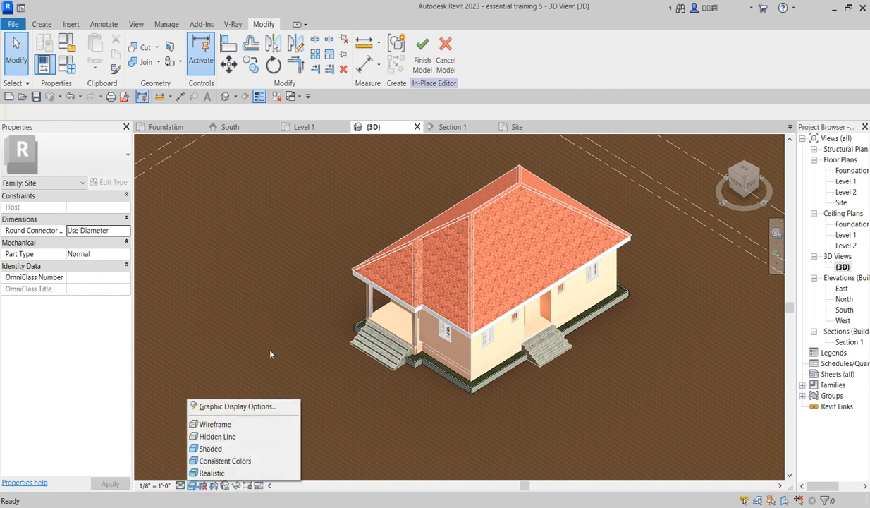
{"action": "left_click", "coordinate": [290, 333]}
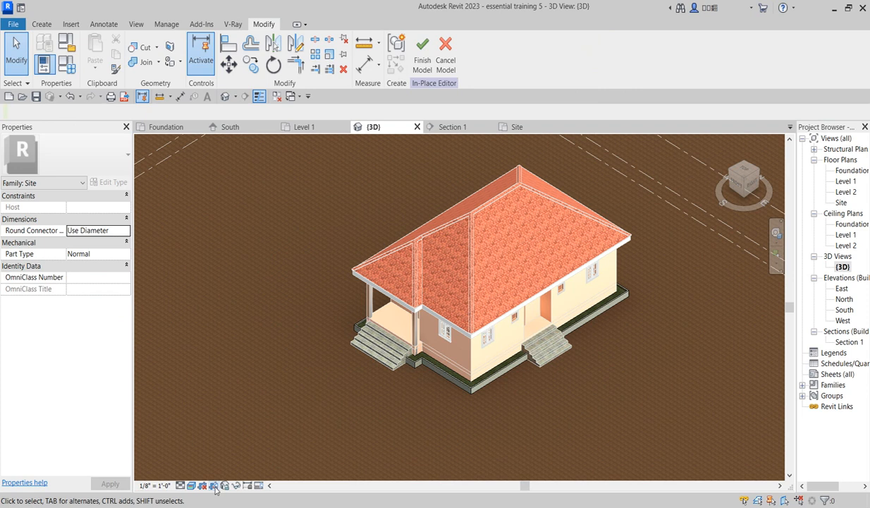
{"action": "left_click", "coordinate": [259, 486]}
{"action": "left_click", "coordinate": [270, 388]}
{"action": "left_click", "coordinate": [422, 53]}
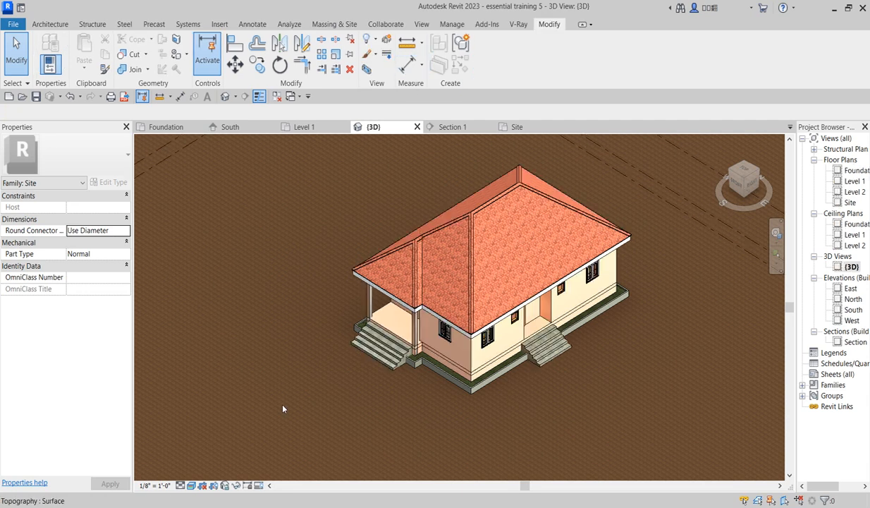
{"action": "left_click", "coordinate": [249, 486]}
{"action": "left_click", "coordinate": [249, 486]}
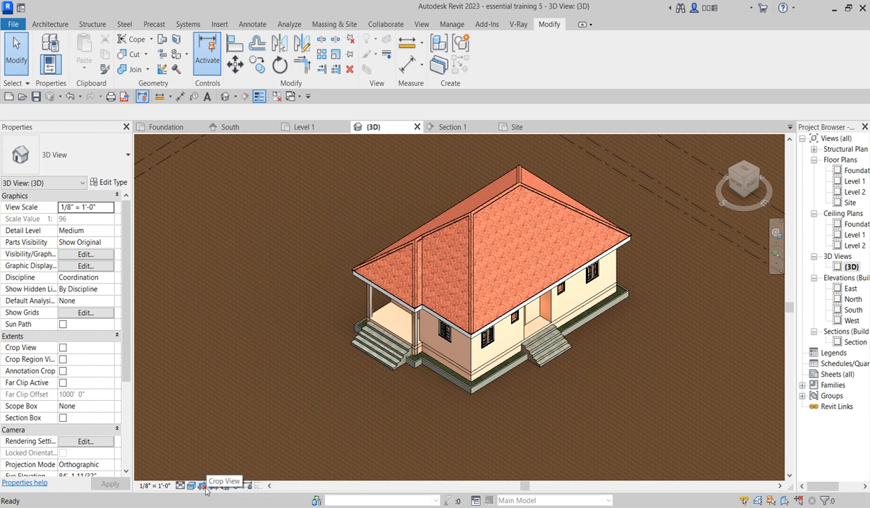
{"action": "left_click", "coordinate": [287, 318]}
{"action": "scroll", "coordinate": [490, 326], "scroll_direction": "down", "scroll_amount": 3}
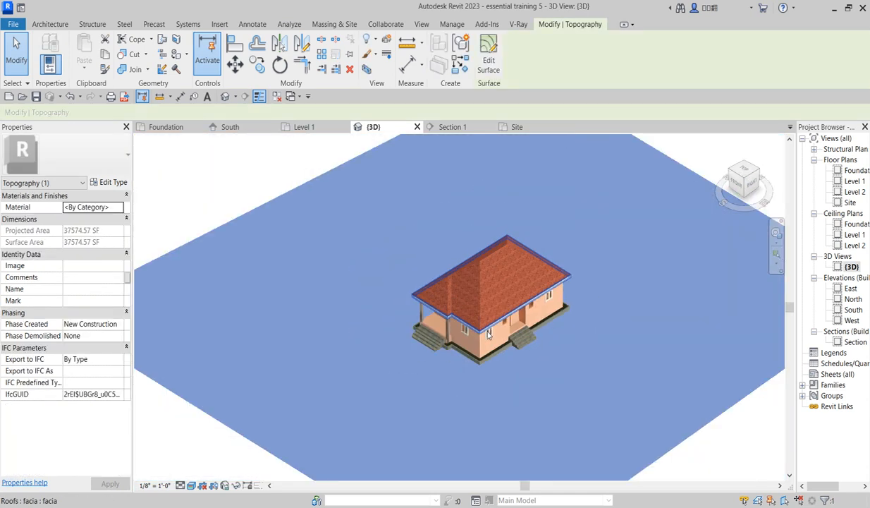
{"action": "left_click", "coordinate": [587, 176]}
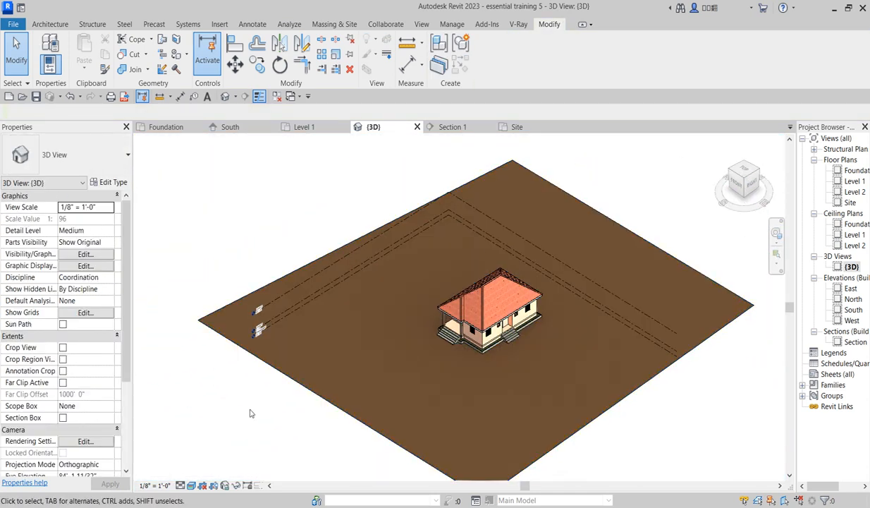
Step: Try the Reveal Constraints and Reveal Hidden Elements modes in the {3D} view and switch back to normal display
{"action": "left_click", "coordinate": [249, 486]}
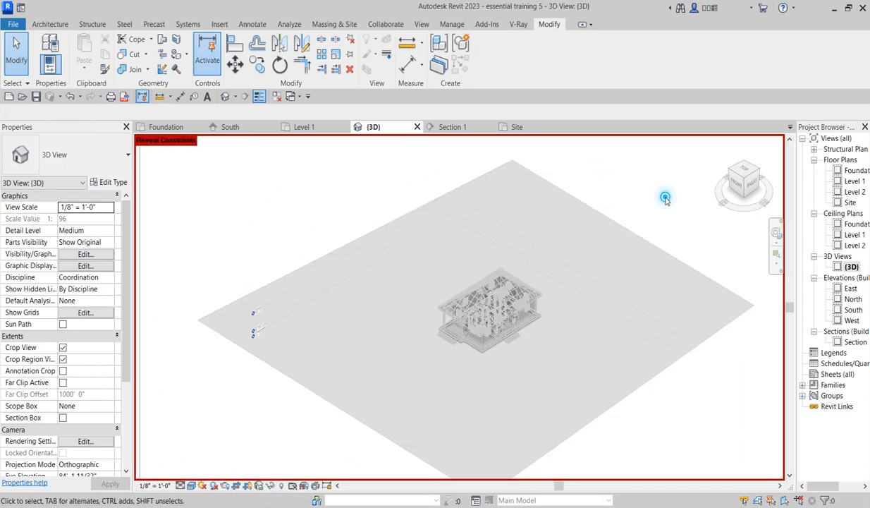
{"action": "left_click", "coordinate": [248, 486]}
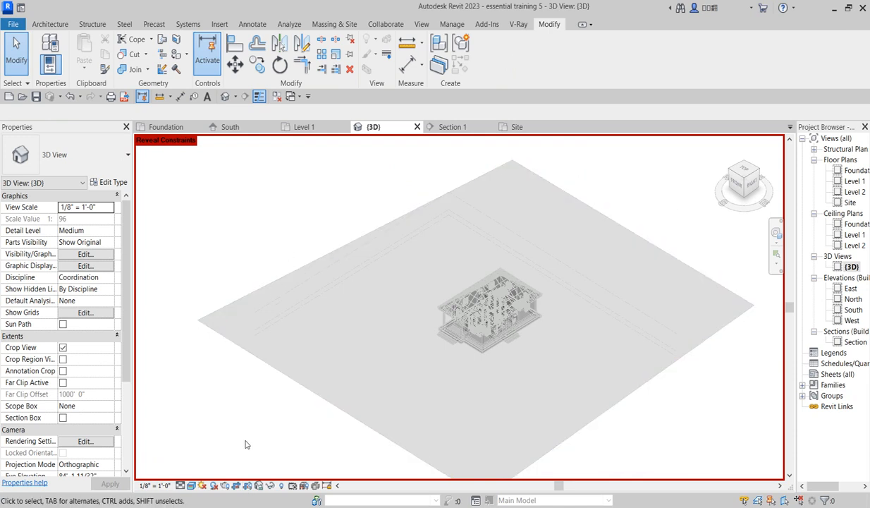
{"action": "left_click", "coordinate": [281, 486]}
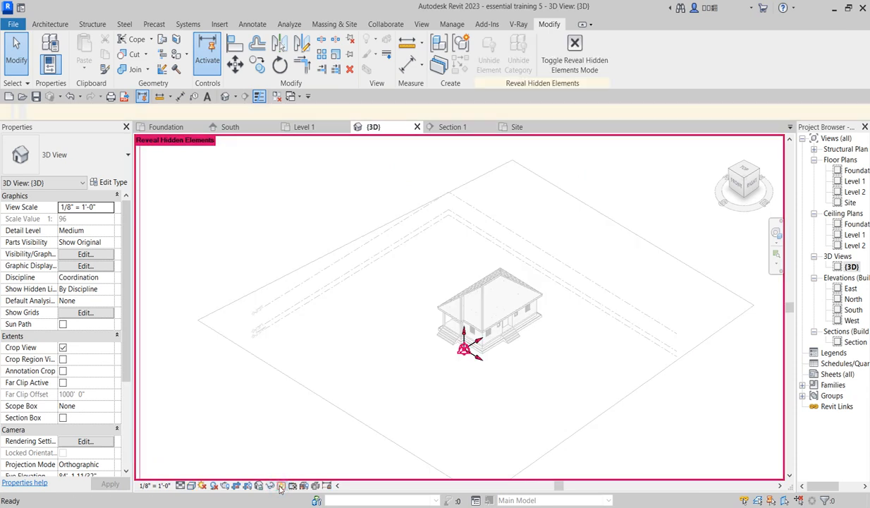
{"action": "left_click", "coordinate": [280, 487]}
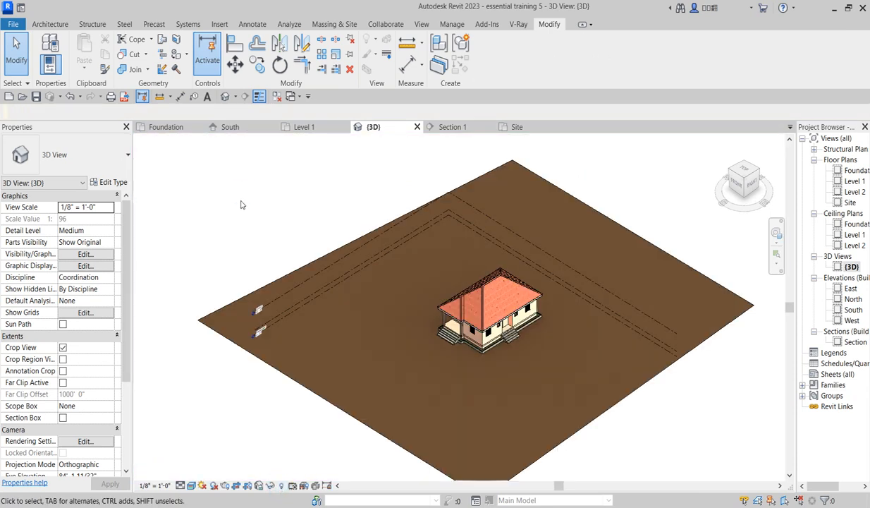
Step: Turn on shadows in the {3D} view
{"action": "left_click", "coordinate": [213, 486]}
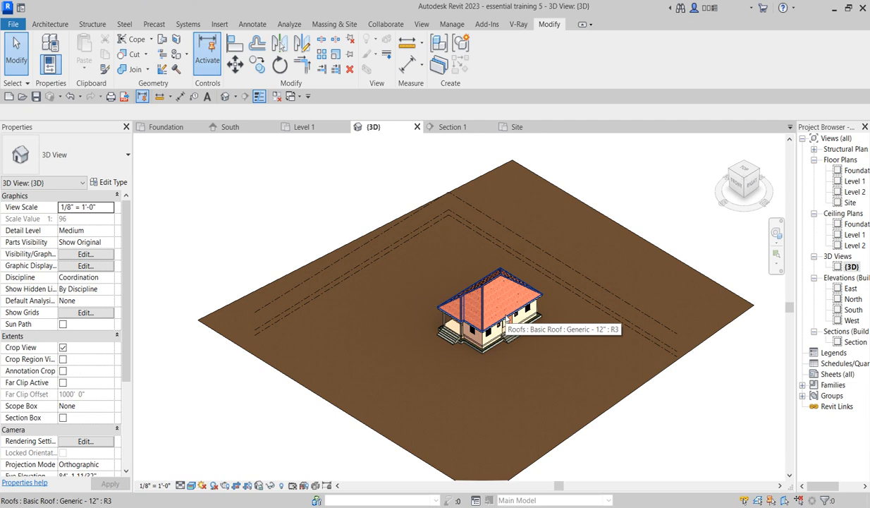
{"action": "left_click", "coordinate": [213, 485]}
{"action": "scroll", "coordinate": [426, 333], "scroll_direction": "up", "scroll_amount": 10}
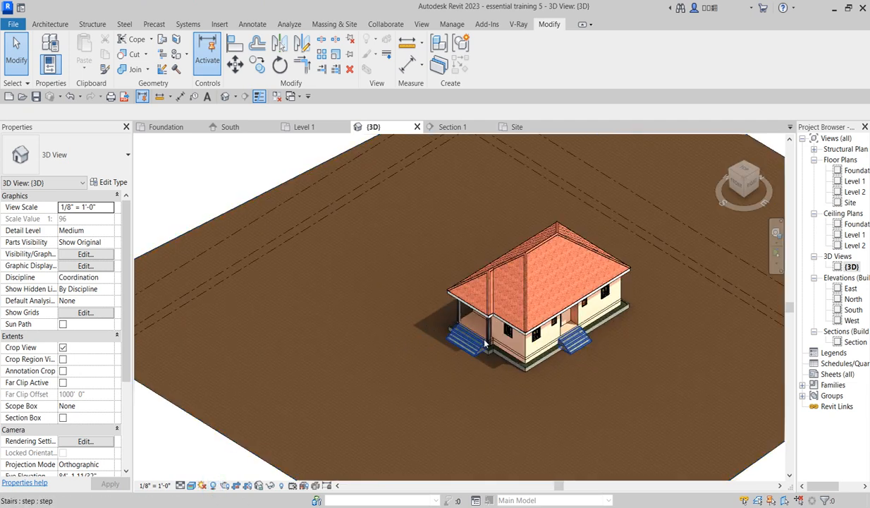
Step: Examine the shadows and materials on the house's roof, walls, windows, porch columns and stairs
{"action": "scroll", "coordinate": [472, 349], "scroll_direction": "down", "scroll_amount": 8}
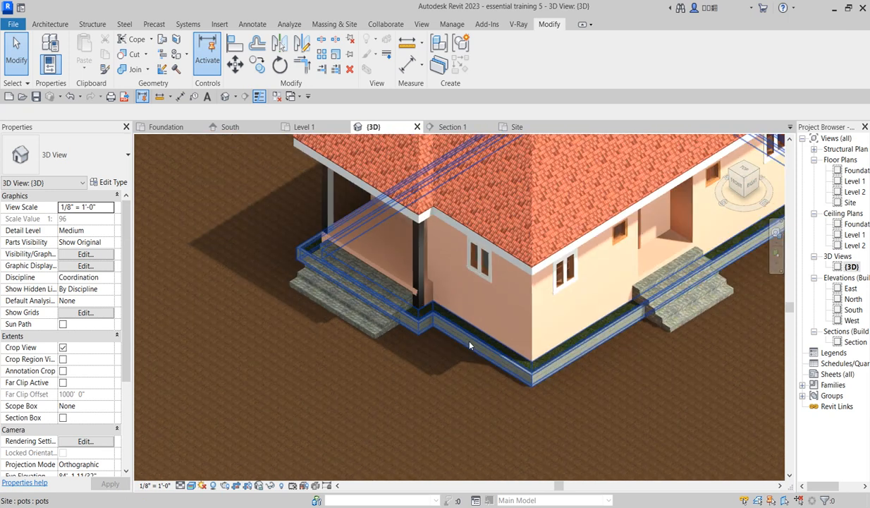
{"action": "scroll", "coordinate": [549, 249], "scroll_direction": "up", "scroll_amount": 5}
{"action": "scroll", "coordinate": [572, 309], "scroll_direction": "up", "scroll_amount": 4}
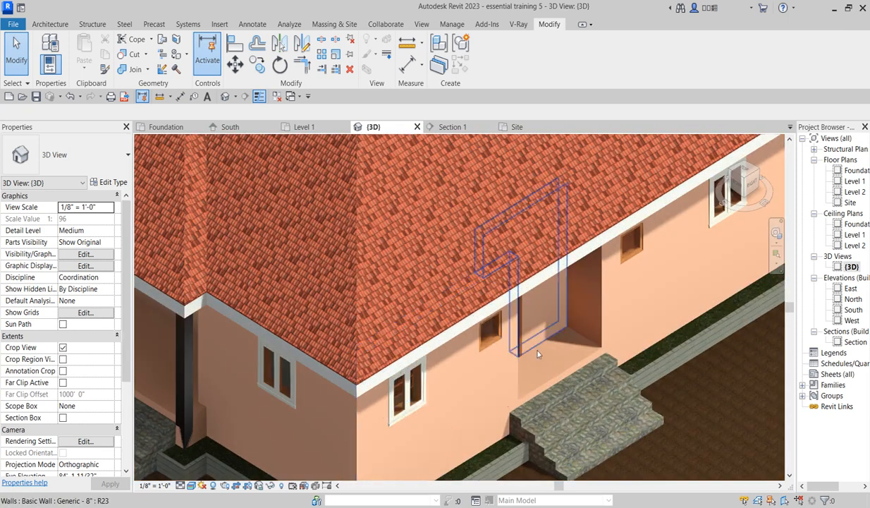
{"action": "scroll", "coordinate": [451, 380], "scroll_direction": "down", "scroll_amount": 4}
{"action": "scroll", "coordinate": [440, 397], "scroll_direction": "up", "scroll_amount": 4}
{"action": "scroll", "coordinate": [309, 393], "scroll_direction": "down", "scroll_amount": 6}
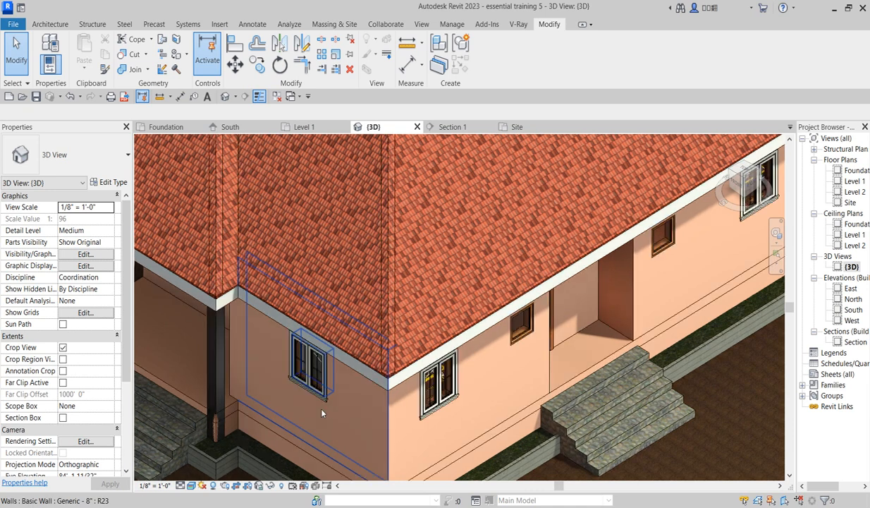
{"action": "scroll", "coordinate": [267, 369], "scroll_direction": "up", "scroll_amount": 5}
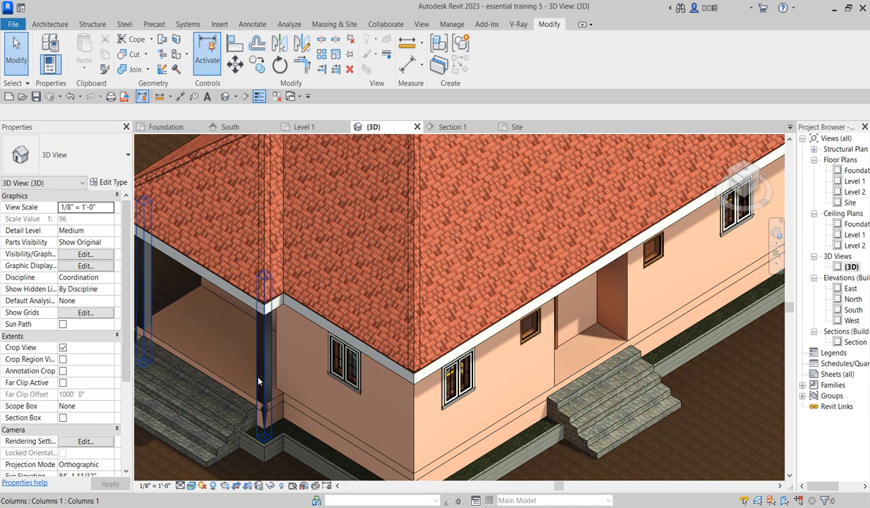
{"action": "left_click", "coordinate": [263, 375]}
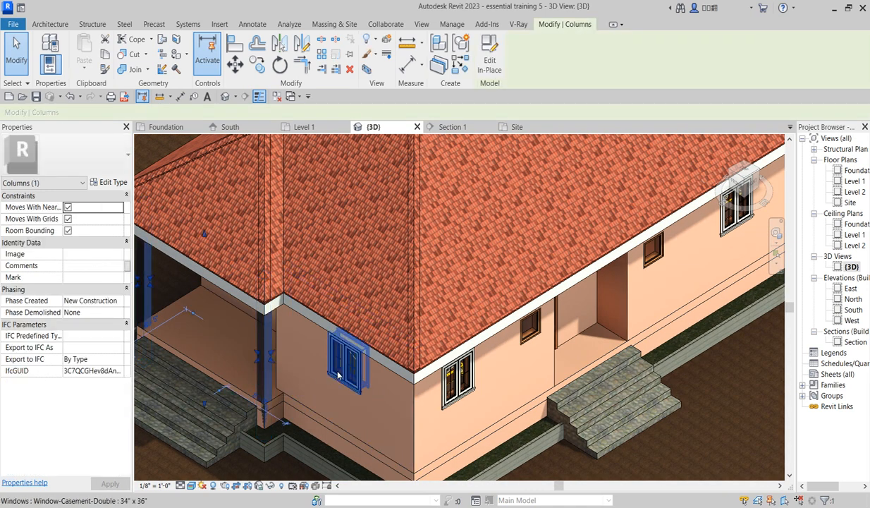
{"action": "scroll", "coordinate": [464, 436], "scroll_direction": "down", "scroll_amount": 5}
{"action": "left_click", "coordinate": [543, 423]}
{"action": "scroll", "coordinate": [543, 424], "scroll_direction": "down", "scroll_amount": 6}
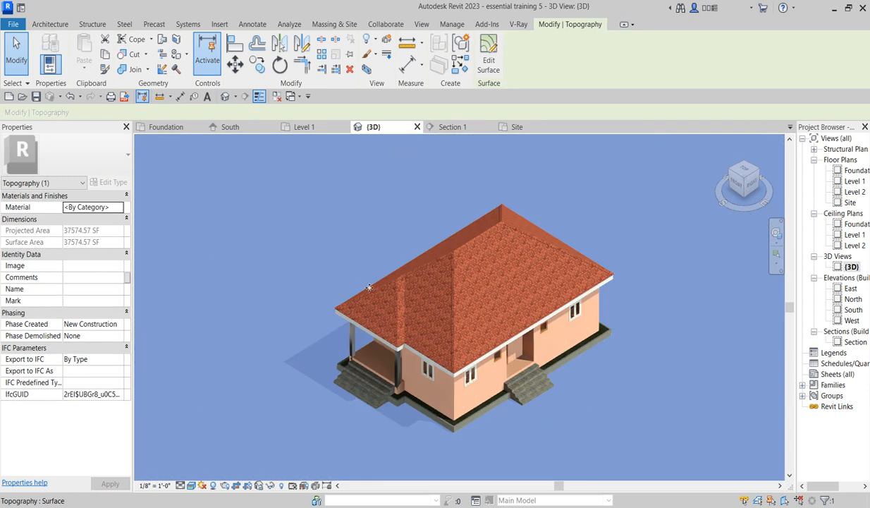
Step: Deselect the topography and examine the house's shaded walls, stairs, planters and porch in the {3D} view
{"action": "scroll", "coordinate": [607, 238], "scroll_direction": "up", "scroll_amount": 2}
{"action": "left_click", "coordinate": [656, 179]}
{"action": "scroll", "coordinate": [463, 435], "scroll_direction": "up", "scroll_amount": 5}
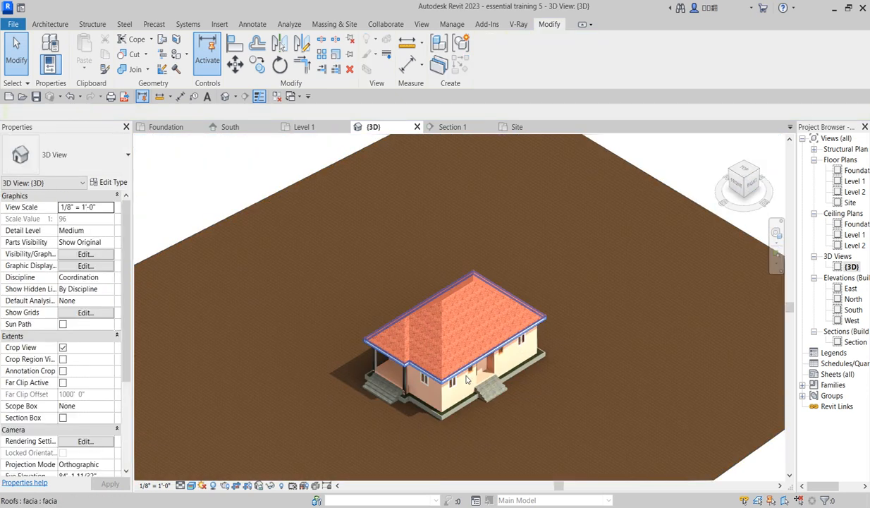
{"action": "scroll", "coordinate": [423, 419], "scroll_direction": "up", "scroll_amount": 2}
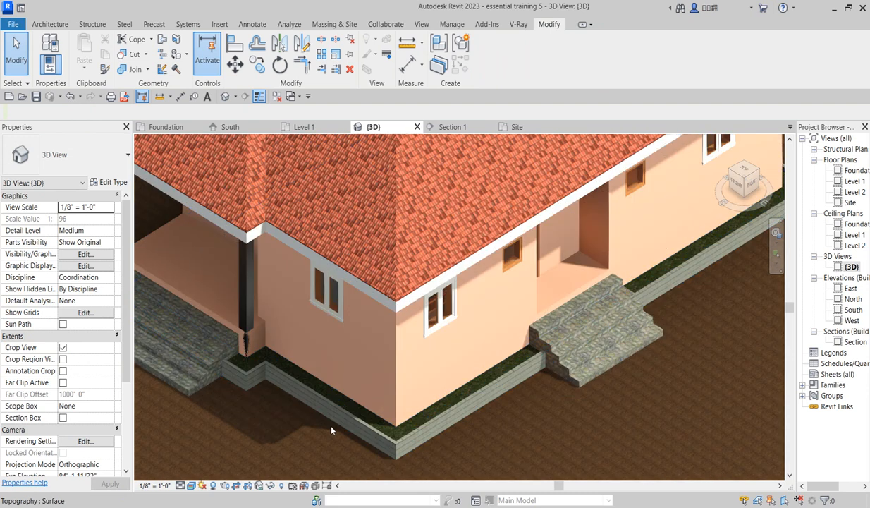
{"action": "scroll", "coordinate": [546, 344], "scroll_direction": "down", "scroll_amount": 3}
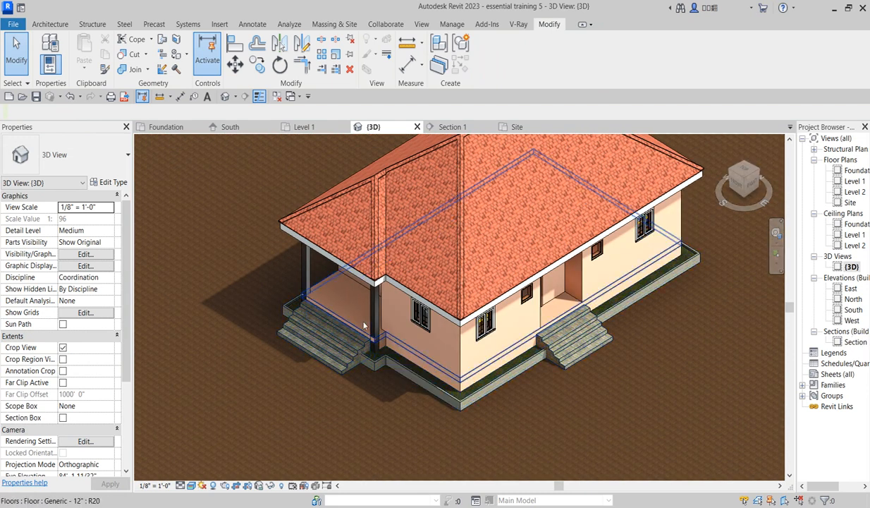
{"action": "scroll", "coordinate": [387, 294], "scroll_direction": "up", "scroll_amount": 2}
{"action": "scroll", "coordinate": [493, 355], "scroll_direction": "down", "scroll_amount": 4}
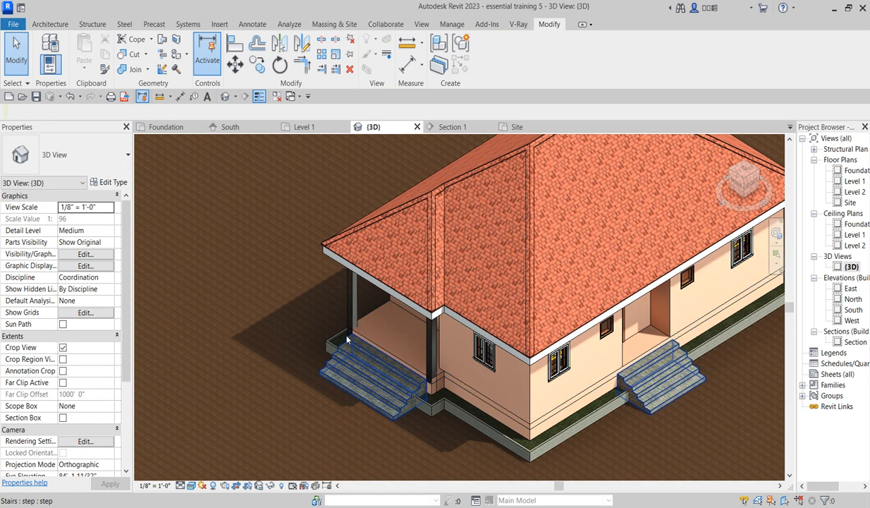
Step: Open the Level 1 floor plan and examine the front porch and the kitchen entrance
{"action": "double_click", "coordinate": [854, 182]}
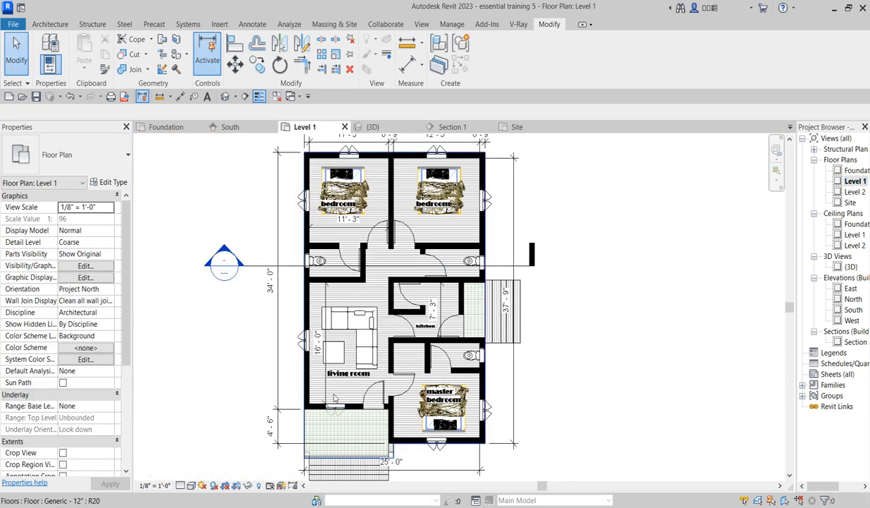
{"action": "scroll", "coordinate": [389, 356], "scroll_direction": "up", "scroll_amount": 3}
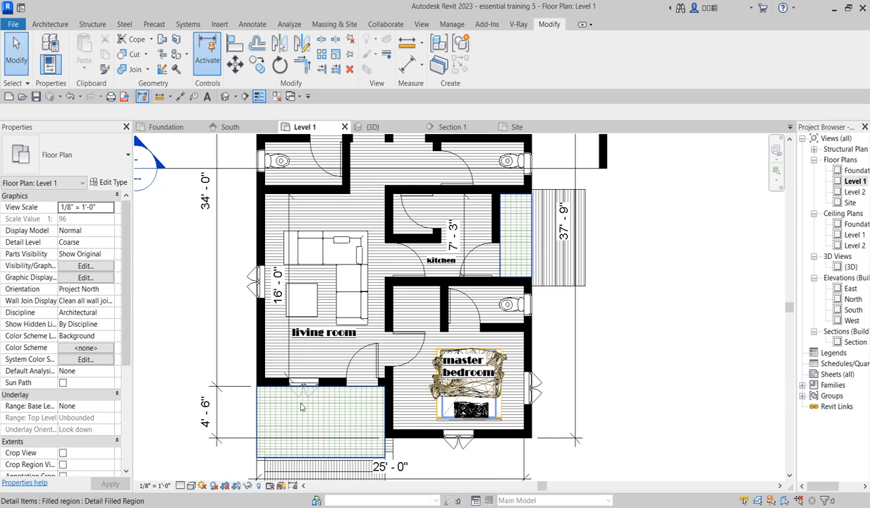
{"action": "scroll", "coordinate": [273, 356], "scroll_direction": "up", "scroll_amount": 1}
{"action": "scroll", "coordinate": [273, 367], "scroll_direction": "up", "scroll_amount": 1}
{"action": "scroll", "coordinate": [345, 346], "scroll_direction": "down", "scroll_amount": 5}
{"action": "scroll", "coordinate": [513, 231], "scroll_direction": "up", "scroll_amount": 4}
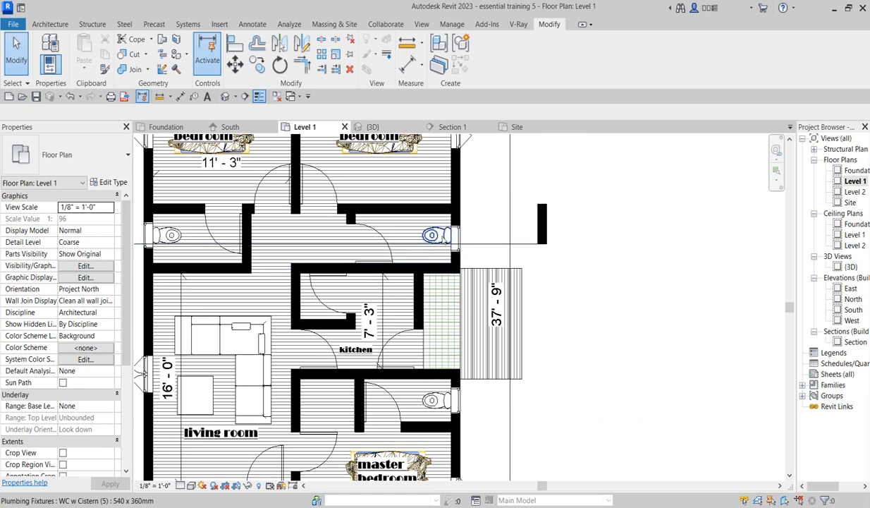
{"action": "scroll", "coordinate": [437, 244], "scroll_direction": "down", "scroll_amount": 3}
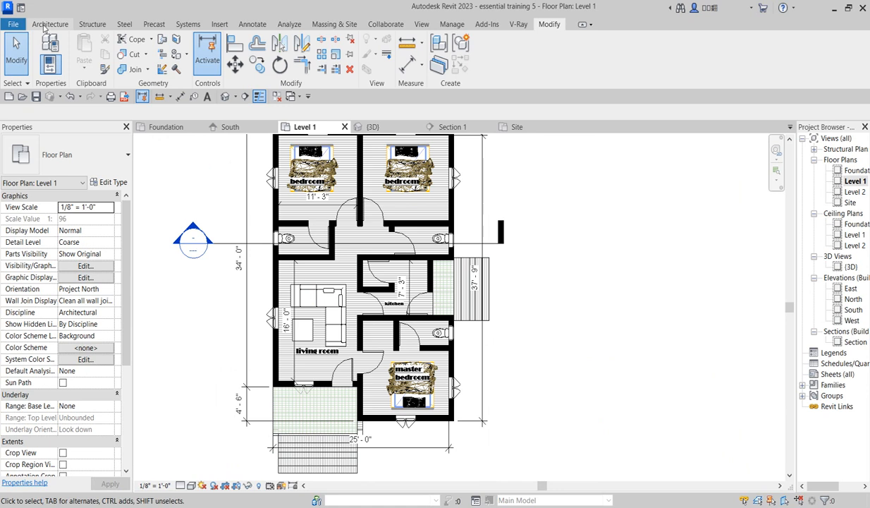
Step: Start a Handrail - Rectangular railing on the front porch with a path line about 6' 4" long along its outer side edge
{"action": "left_click", "coordinate": [47, 25]}
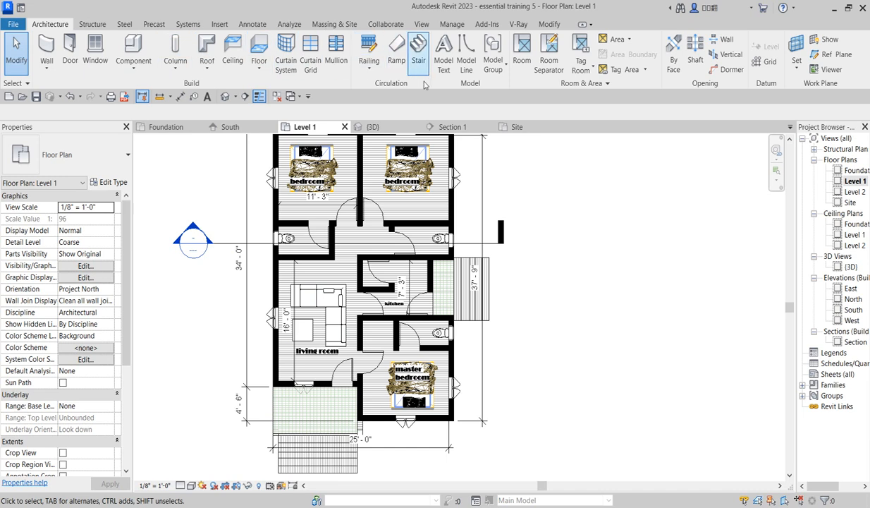
{"action": "left_click", "coordinate": [375, 56]}
{"action": "scroll", "coordinate": [275, 405], "scroll_direction": "up", "scroll_amount": 3}
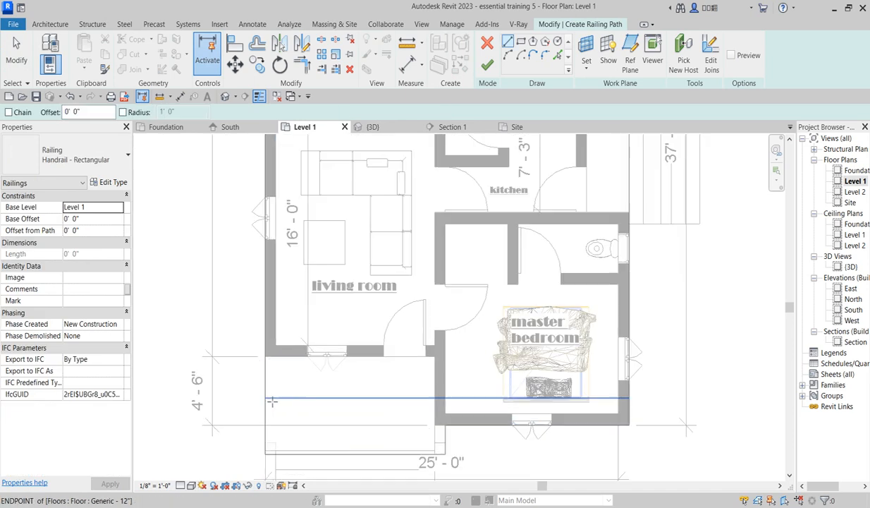
{"action": "scroll", "coordinate": [272, 402], "scroll_direction": "up", "scroll_amount": 2}
{"action": "left_click", "coordinate": [270, 330]}
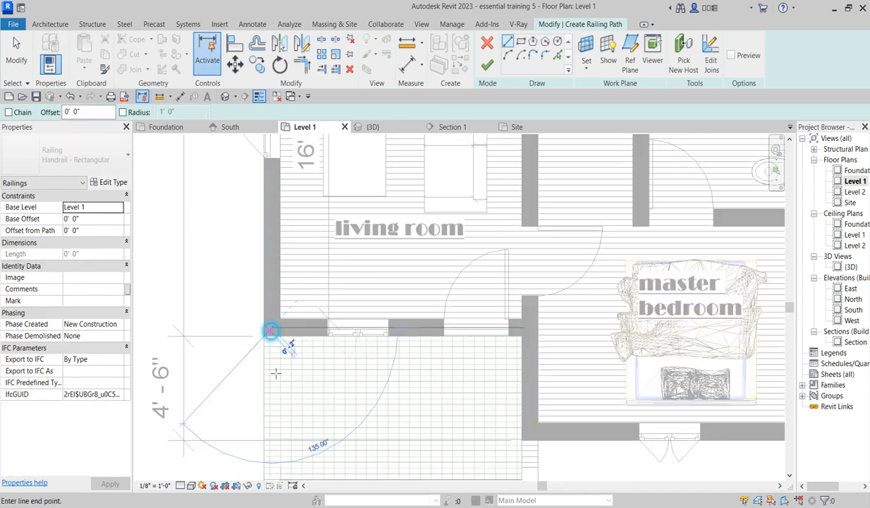
{"action": "scroll", "coordinate": [276, 370], "scroll_direction": "down", "scroll_amount": 3}
{"action": "scroll", "coordinate": [283, 423], "scroll_direction": "up", "scroll_amount": 4}
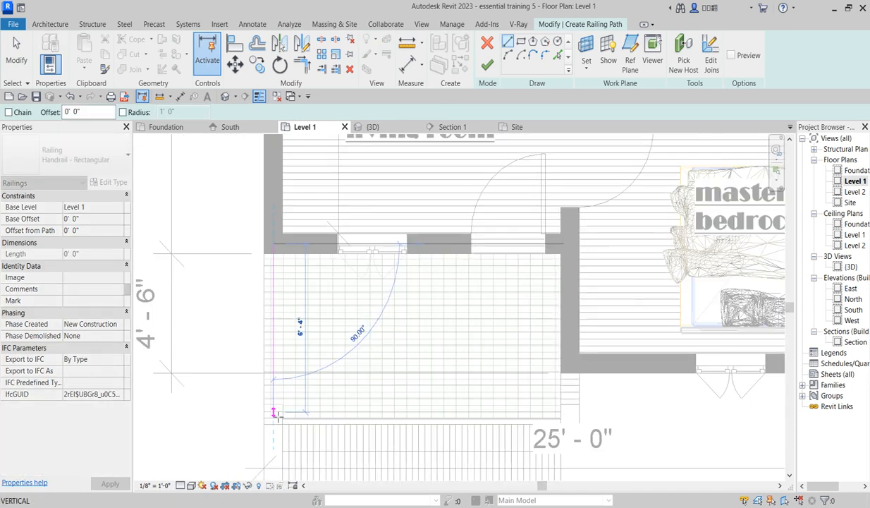
{"action": "left_click", "coordinate": [274, 411]}
Step: Add a path line about 7' 5" long along the front porch's front edge and finish the railing
{"action": "left_click", "coordinate": [265, 417]}
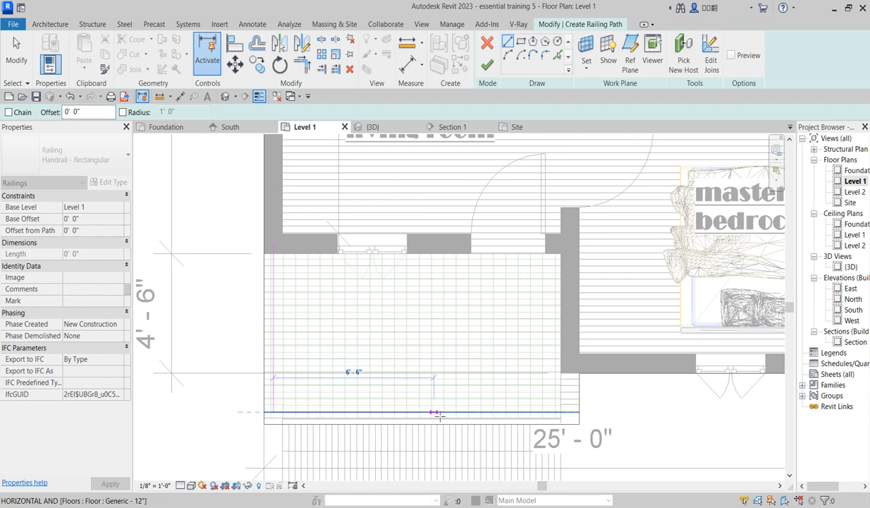
{"action": "left_click", "coordinate": [451, 414]}
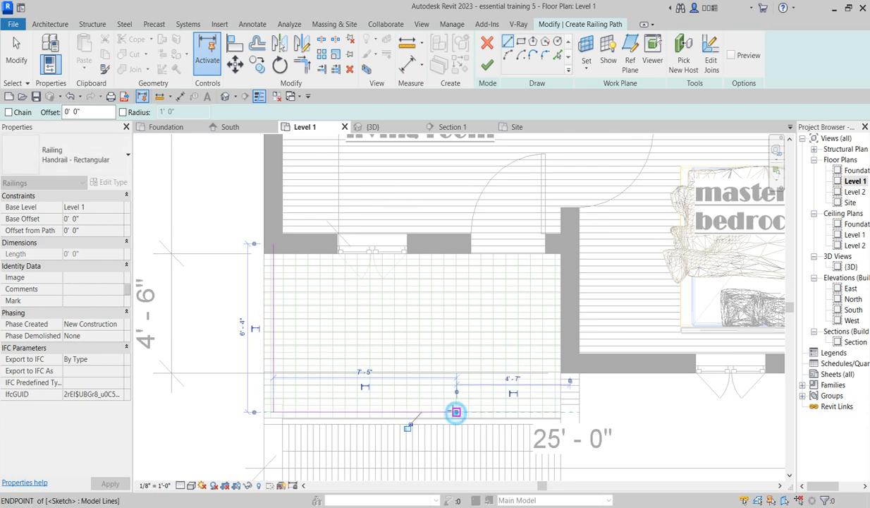
{"action": "right_click", "coordinate": [439, 368]}
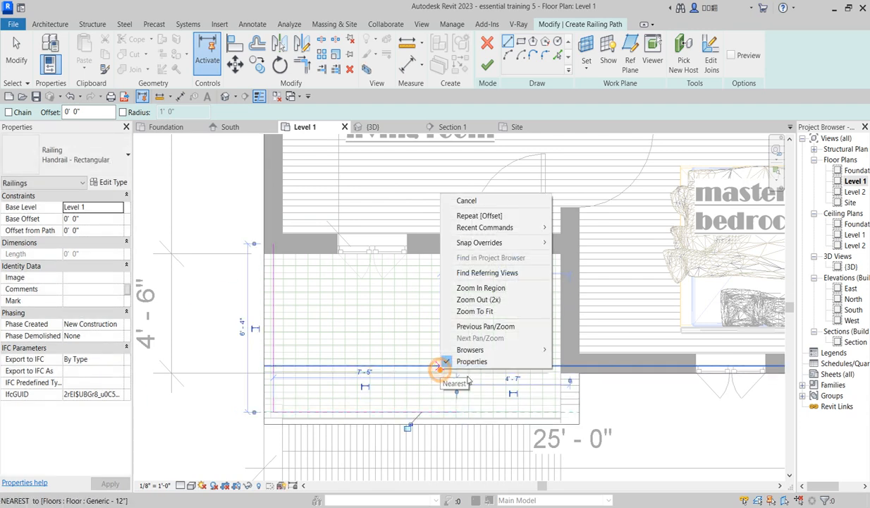
{"action": "left_click", "coordinate": [466, 200]}
{"action": "left_click", "coordinate": [482, 69]}
Step: Create a similar railing about 5' 1" long along the outer edge of the kitchen entrance porch and finish it
{"action": "scroll", "coordinate": [365, 368], "scroll_direction": "down", "scroll_amount": 9}
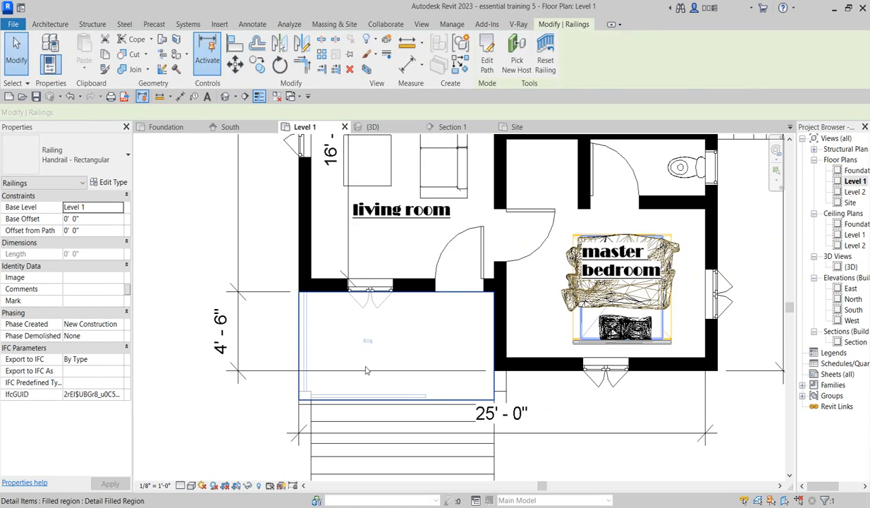
{"action": "left_click", "coordinate": [487, 62]}
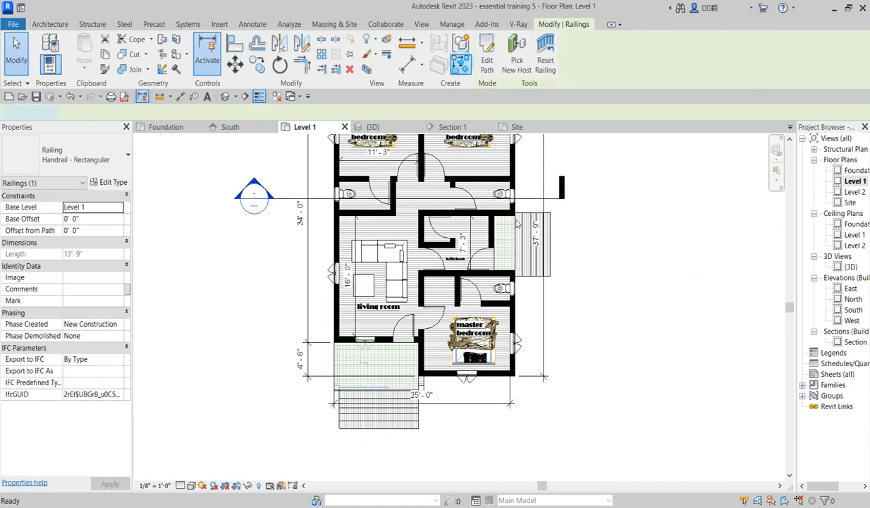
{"action": "scroll", "coordinate": [504, 219], "scroll_direction": "up", "scroll_amount": 5}
{"action": "left_click", "coordinate": [513, 195]}
{"action": "left_click", "coordinate": [513, 330]}
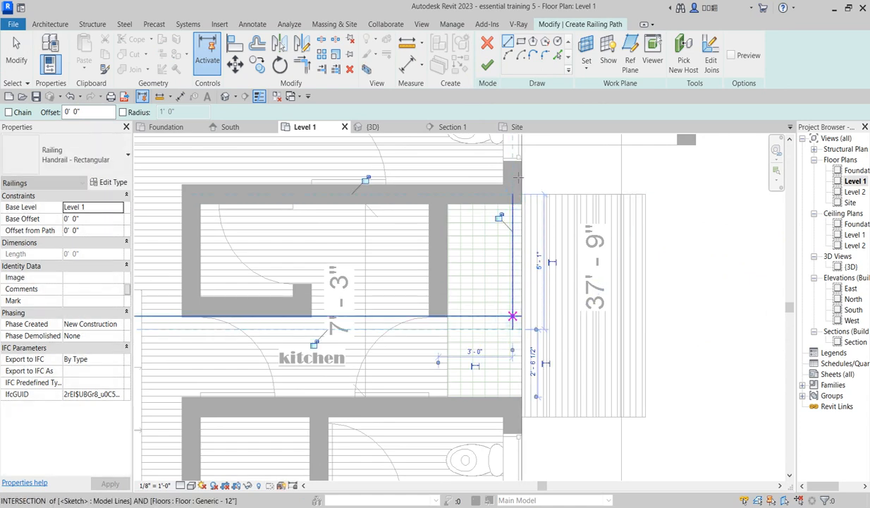
{"action": "left_click", "coordinate": [487, 64]}
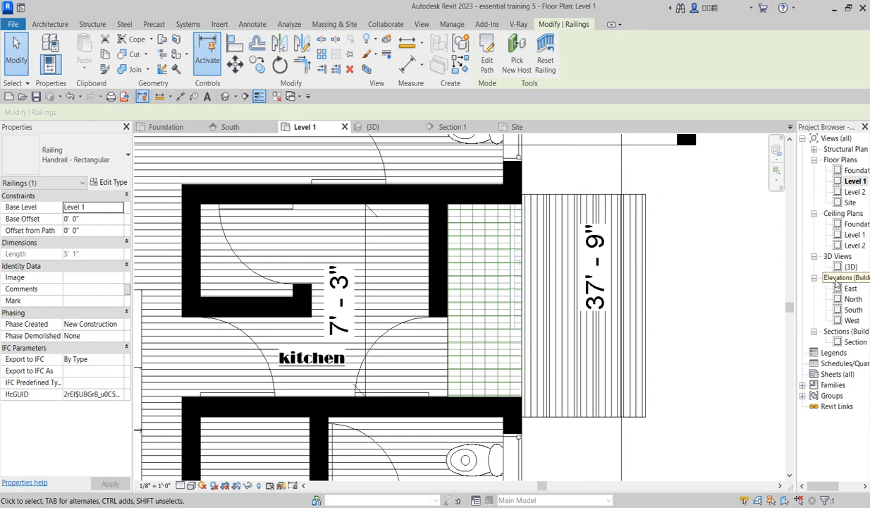
Step: Open the {3D} view and change the front porch railing's type to Glass Panel - Bottom Fill
{"action": "double_click", "coordinate": [851, 267]}
{"action": "left_click", "coordinate": [652, 335]}
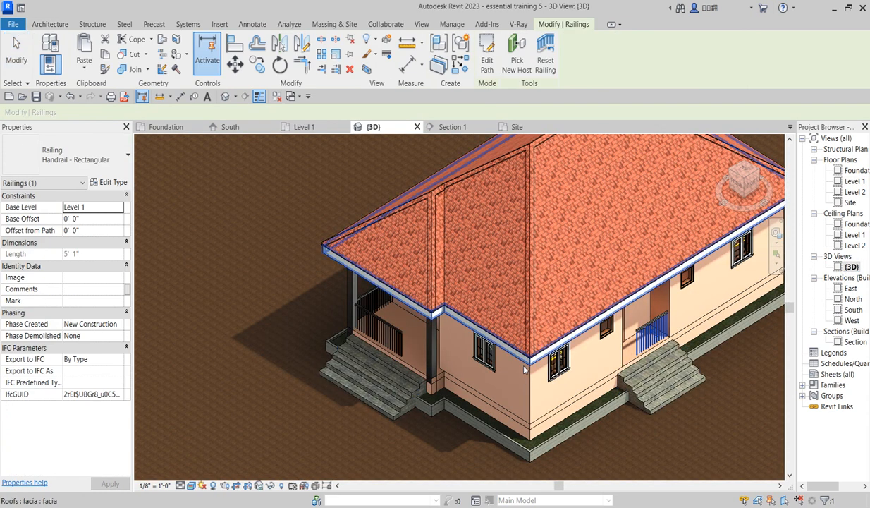
{"action": "scroll", "coordinate": [680, 336], "scroll_direction": "up", "scroll_amount": 1}
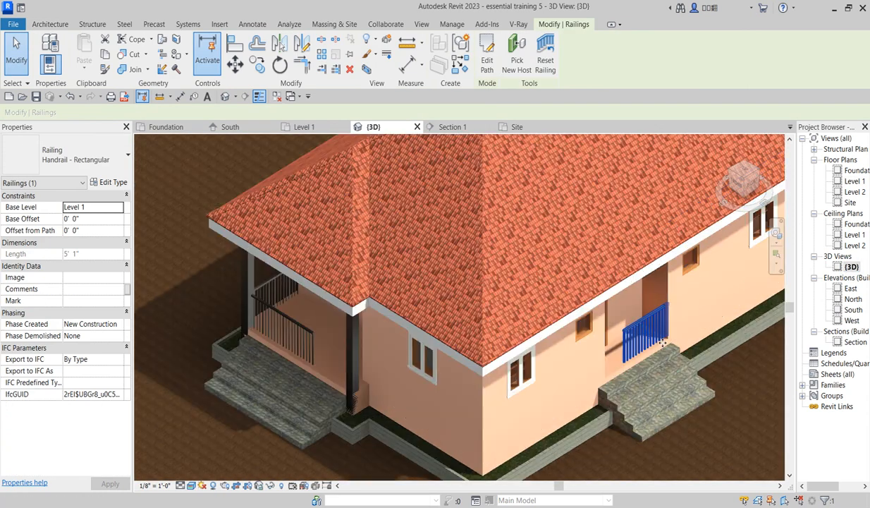
{"action": "left_click", "coordinate": [286, 320]}
{"action": "left_click", "coordinate": [120, 169]}
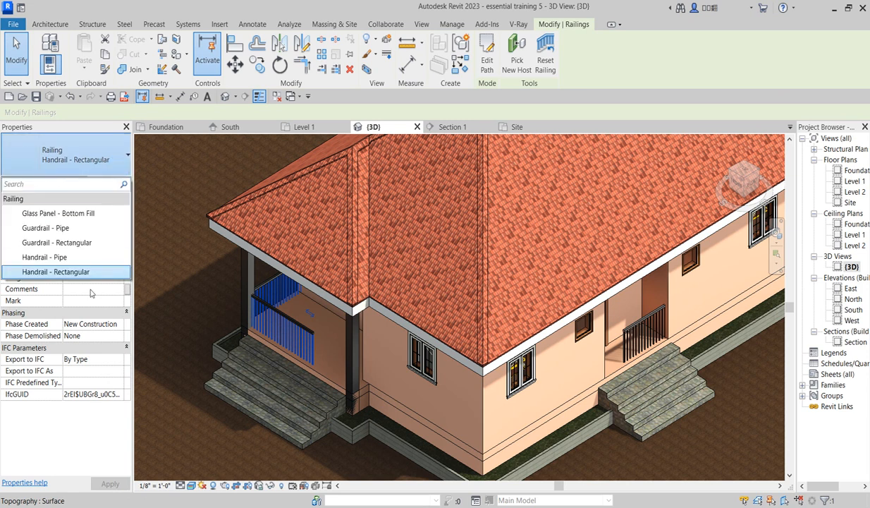
{"action": "left_click", "coordinate": [78, 216]}
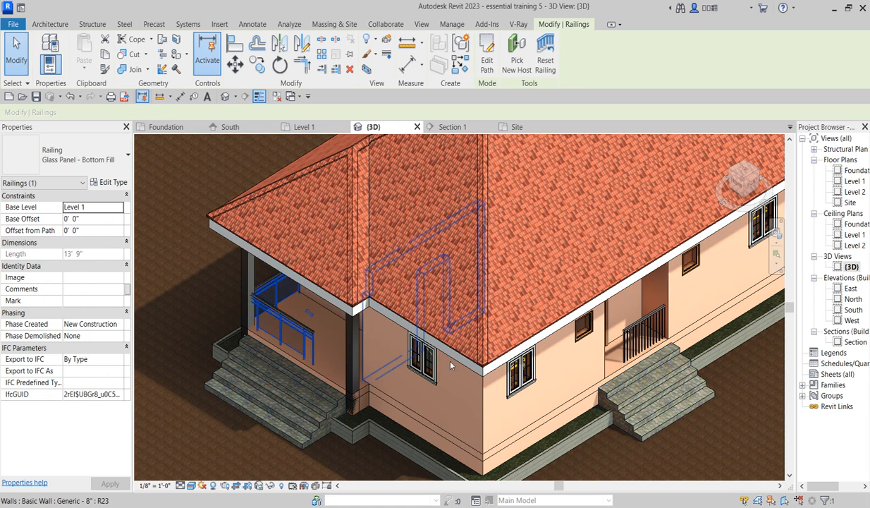
Step: Change the kitchen entrance railing's type to Glass Panel - Bottom Fill and clear the selection
{"action": "left_click", "coordinate": [633, 330]}
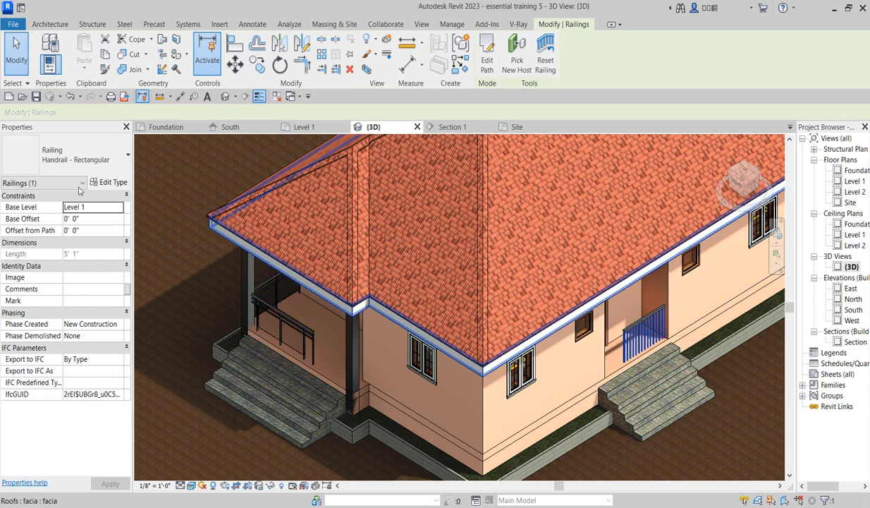
{"action": "left_click", "coordinate": [78, 154]}
{"action": "left_click", "coordinate": [74, 218]}
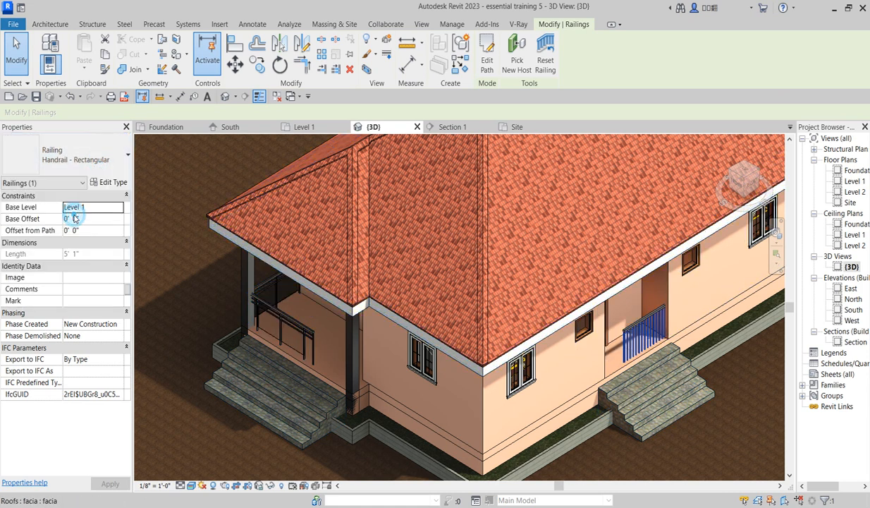
{"action": "left_click", "coordinate": [699, 404]}
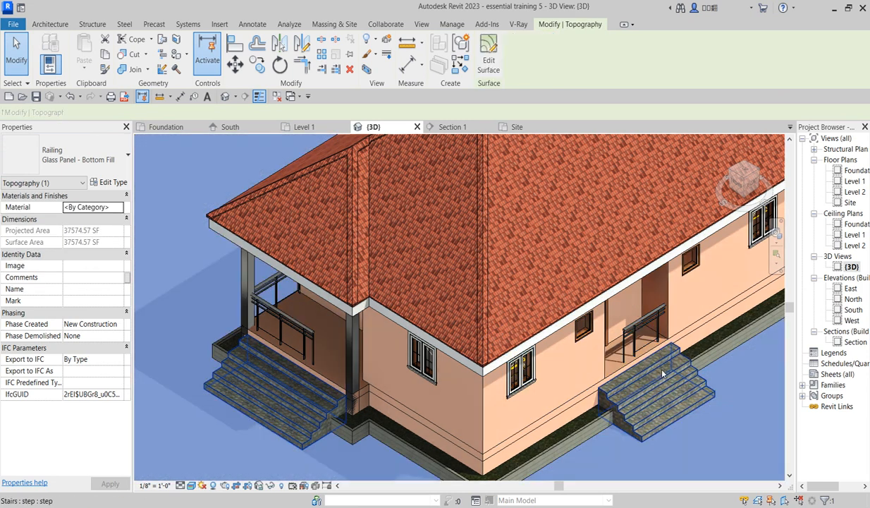
{"action": "scroll", "coordinate": [311, 353], "scroll_direction": "down", "scroll_amount": 8}
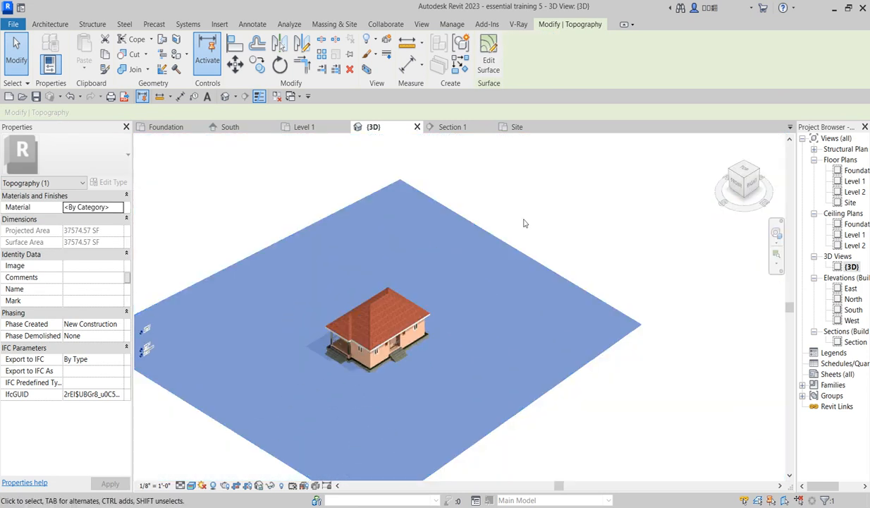
{"action": "left_click", "coordinate": [534, 204]}
Step: Select the house's Generic - 12" floor, show it in the Level 1 plan and open its type's layer structure
{"action": "scroll", "coordinate": [384, 361], "scroll_direction": "up", "scroll_amount": 10}
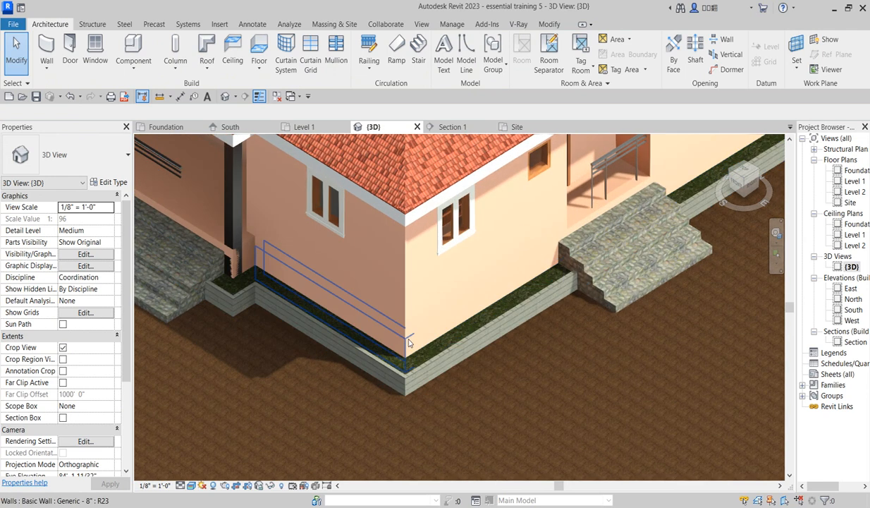
{"action": "left_click", "coordinate": [404, 337]}
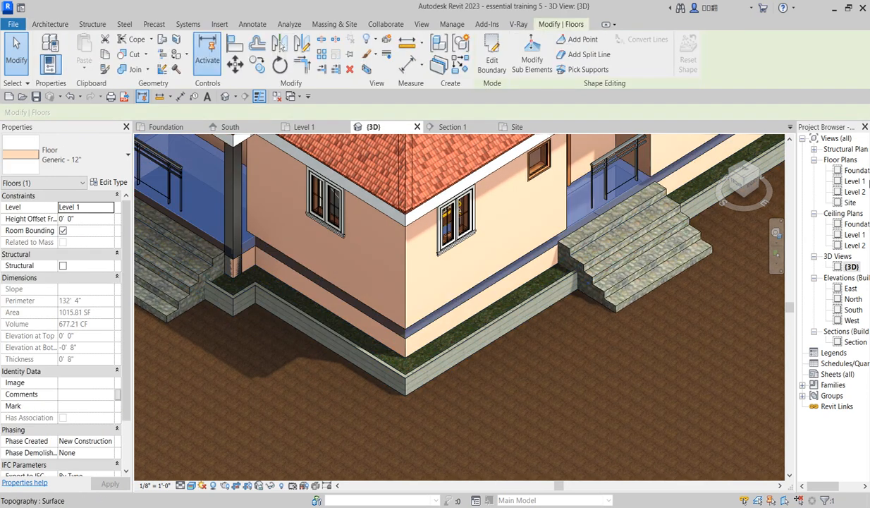
{"action": "double_click", "coordinate": [855, 182]}
{"action": "scroll", "coordinate": [482, 278], "scroll_direction": "down", "scroll_amount": 5}
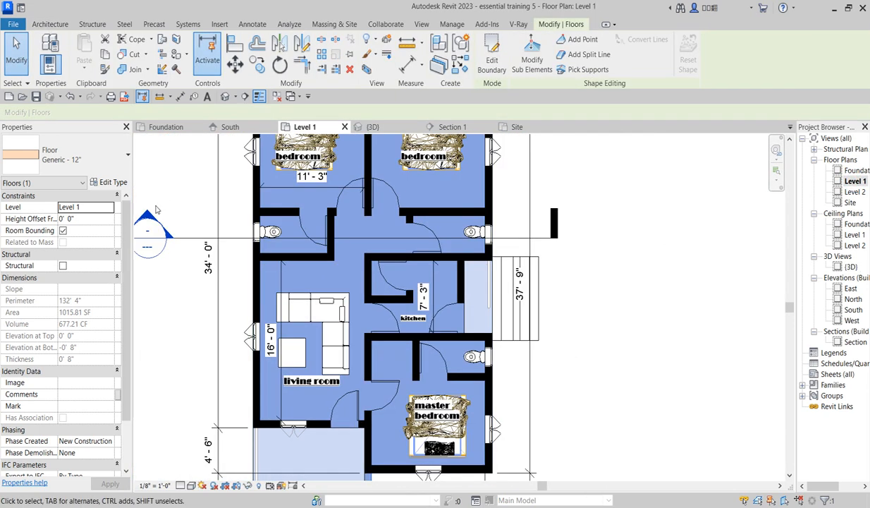
{"action": "left_click", "coordinate": [111, 182]}
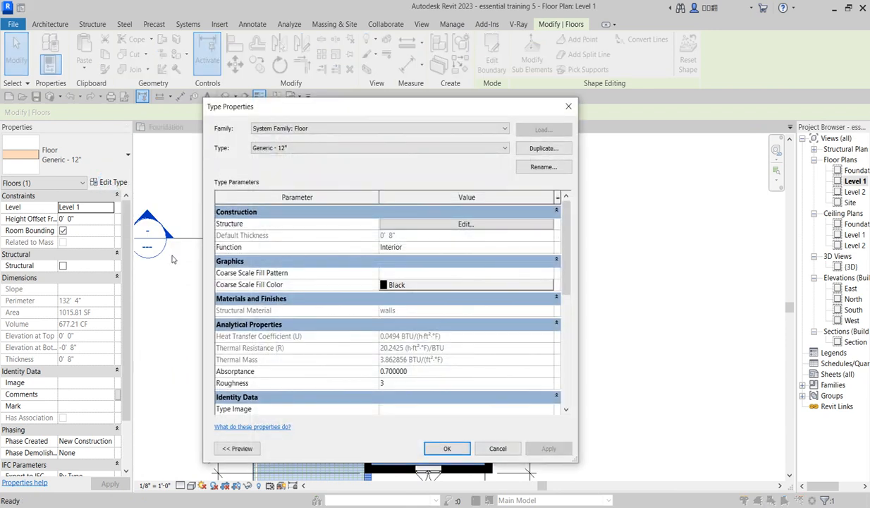
{"action": "left_click", "coordinate": [466, 224]}
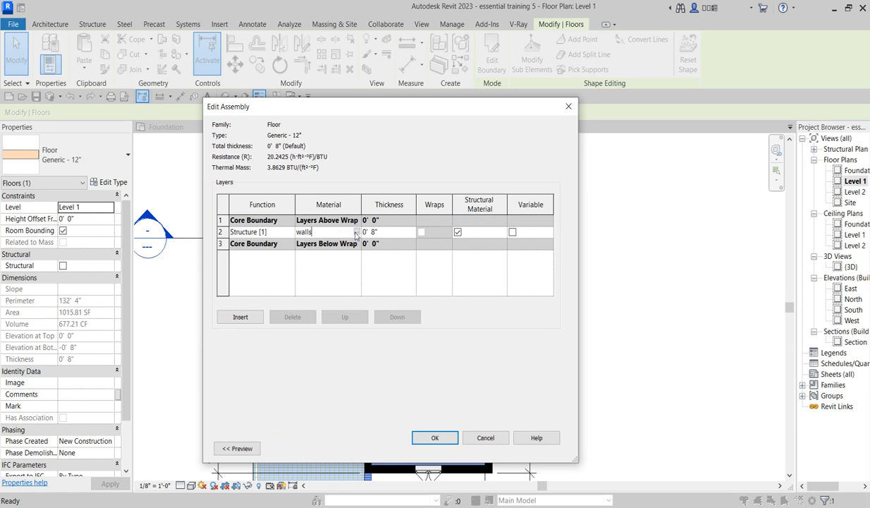
Step: Set the walls material's surface foreground pattern to <No pattern>, accept the floor type's edits and clear the selection
{"action": "left_click", "coordinate": [356, 232]}
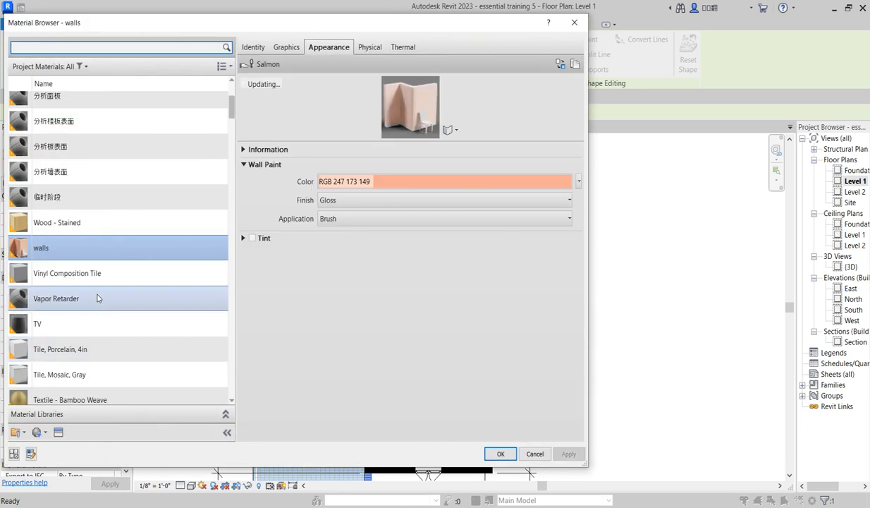
{"action": "left_click", "coordinate": [287, 49]}
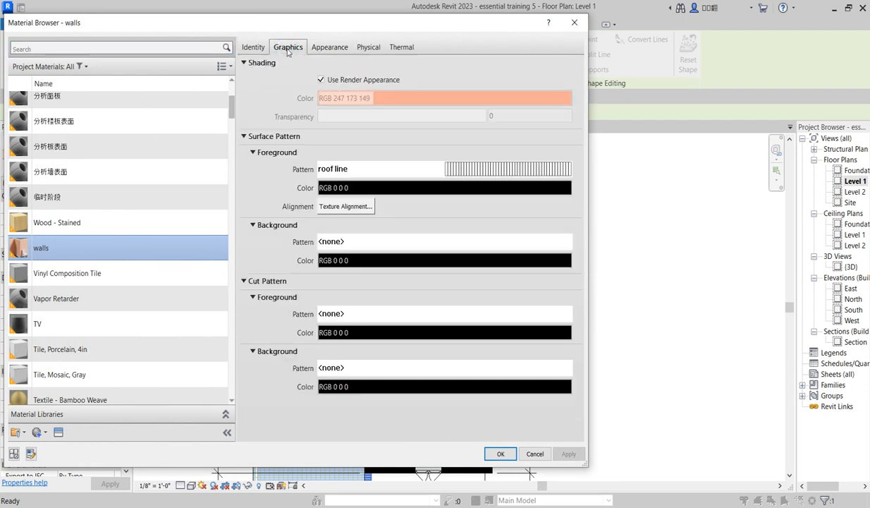
{"action": "left_click", "coordinate": [485, 170]}
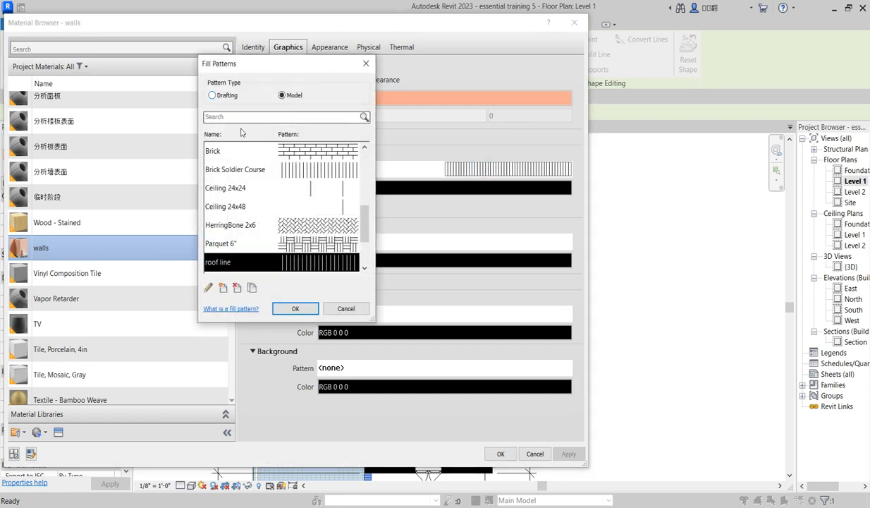
{"action": "left_click_drag", "start_coordinate": [362, 230], "coordinate": [366, 168]}
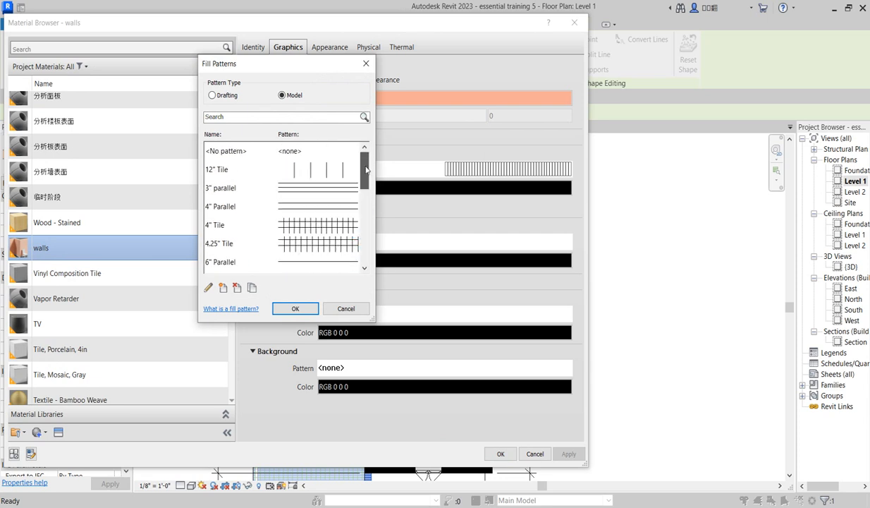
{"action": "left_click", "coordinate": [295, 154]}
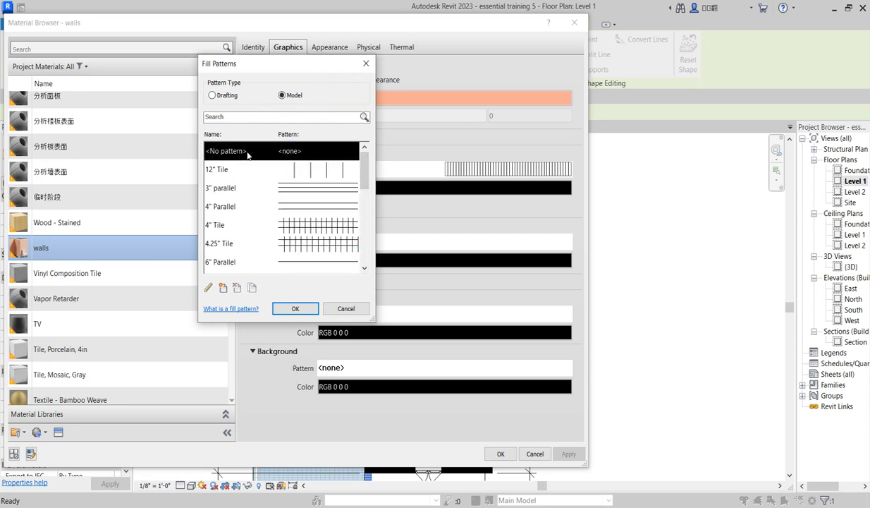
{"action": "left_click", "coordinate": [296, 309]}
{"action": "left_click", "coordinate": [499, 455]}
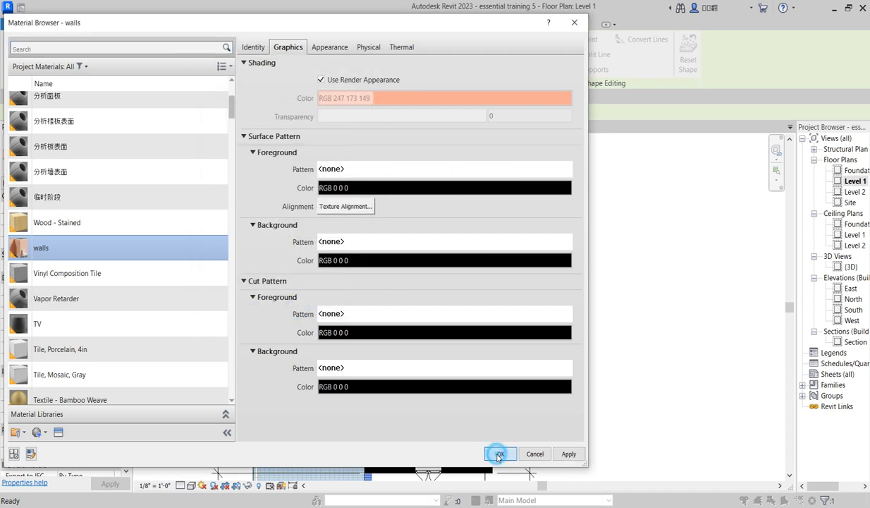
{"action": "left_click", "coordinate": [433, 437]}
{"action": "left_click", "coordinate": [432, 430]}
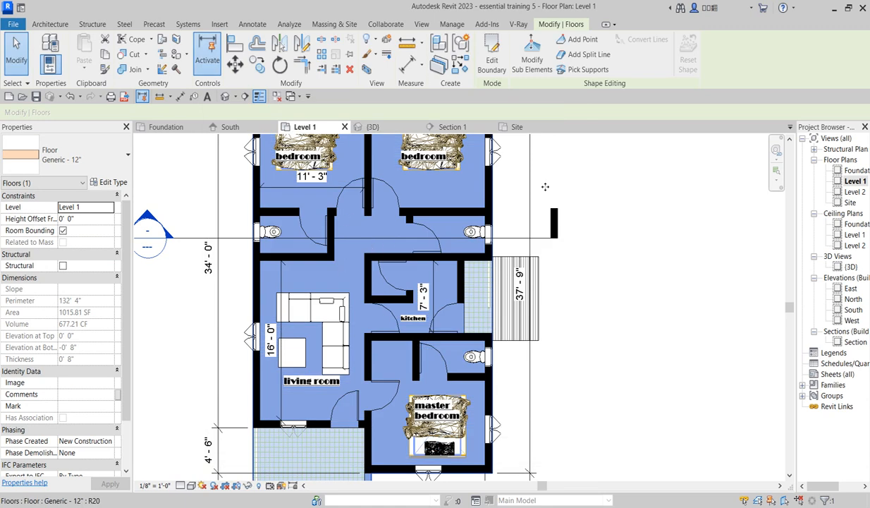
{"action": "left_click", "coordinate": [582, 170]}
Step: Examine the Level 1 plan's rooms, porches and surrounding dimensions with the floor pattern removed
{"action": "scroll", "coordinate": [459, 189], "scroll_direction": "up", "scroll_amount": 3}
{"action": "scroll", "coordinate": [413, 268], "scroll_direction": "down", "scroll_amount": 4}
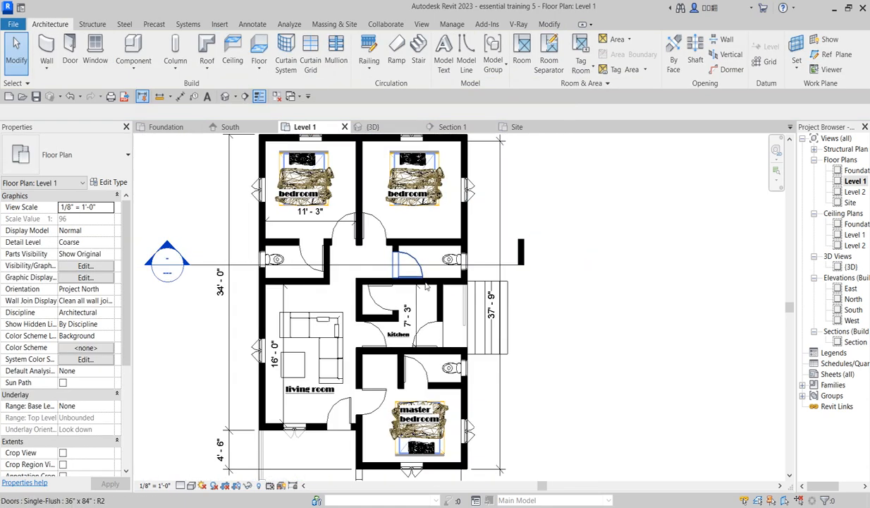
{"action": "scroll", "coordinate": [468, 338], "scroll_direction": "down", "scroll_amount": 3}
{"action": "scroll", "coordinate": [475, 373], "scroll_direction": "up", "scroll_amount": 2}
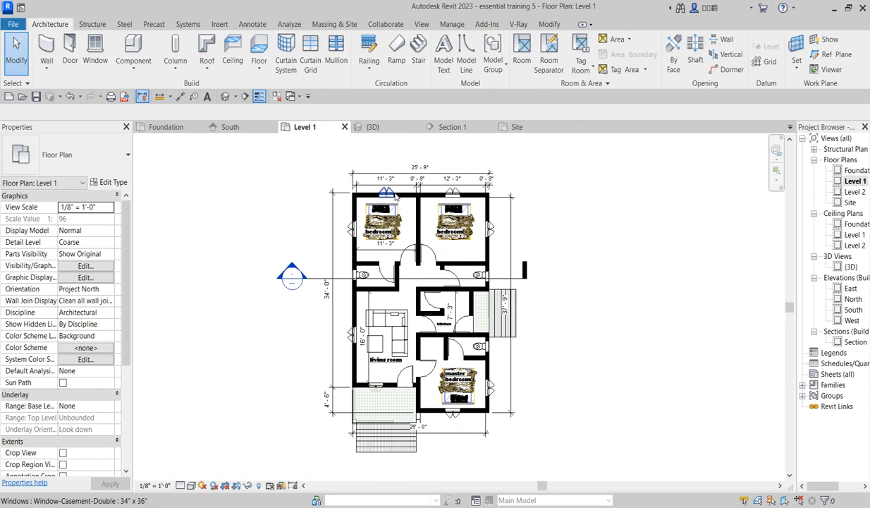
{"action": "scroll", "coordinate": [451, 296], "scroll_direction": "up", "scroll_amount": 1}
{"action": "scroll", "coordinate": [476, 282], "scroll_direction": "up", "scroll_amount": 2}
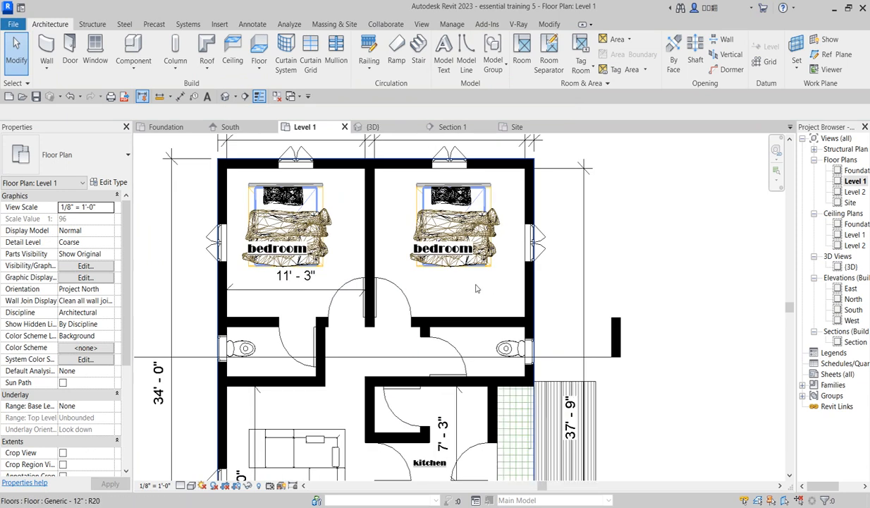
{"action": "scroll", "coordinate": [452, 303], "scroll_direction": "down", "scroll_amount": 3}
{"action": "scroll", "coordinate": [465, 375], "scroll_direction": "up", "scroll_amount": 4}
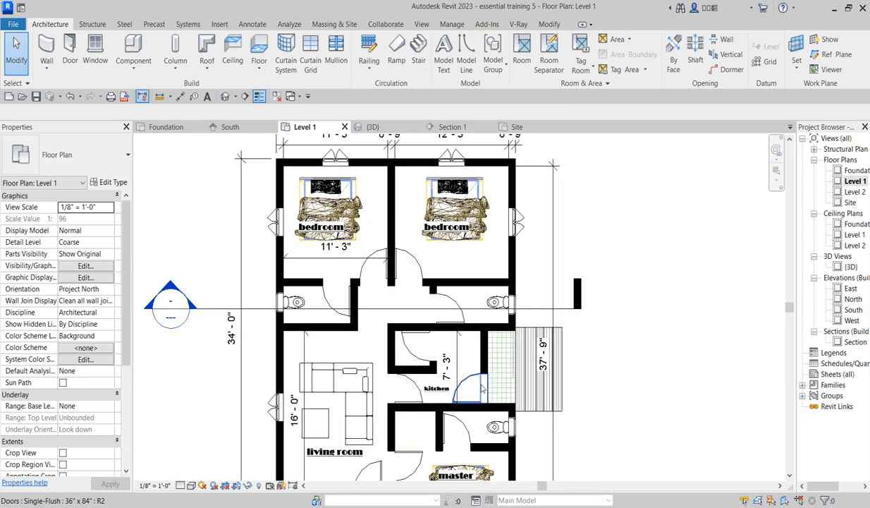
{"action": "scroll", "coordinate": [491, 379], "scroll_direction": "down", "scroll_amount": 3}
{"action": "scroll", "coordinate": [474, 291], "scroll_direction": "up", "scroll_amount": 3}
{"action": "scroll", "coordinate": [473, 290], "scroll_direction": "down", "scroll_amount": 3}
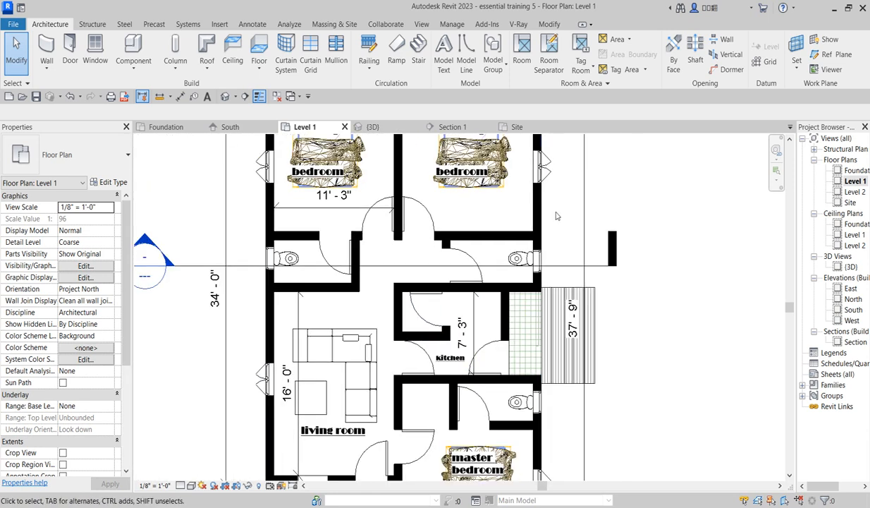
{"action": "scroll", "coordinate": [553, 218], "scroll_direction": "down", "scroll_amount": 3}
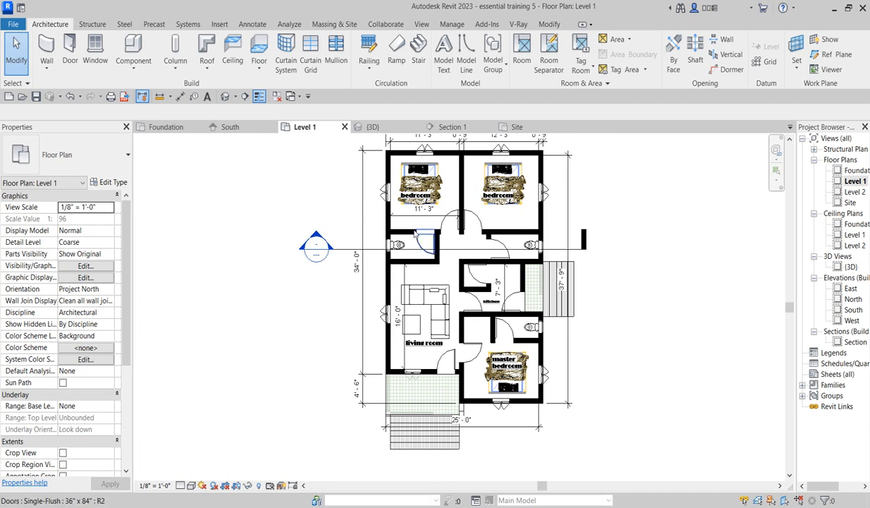
{"action": "scroll", "coordinate": [390, 206], "scroll_direction": "up", "scroll_amount": 2}
{"action": "scroll", "coordinate": [304, 258], "scroll_direction": "down", "scroll_amount": 2}
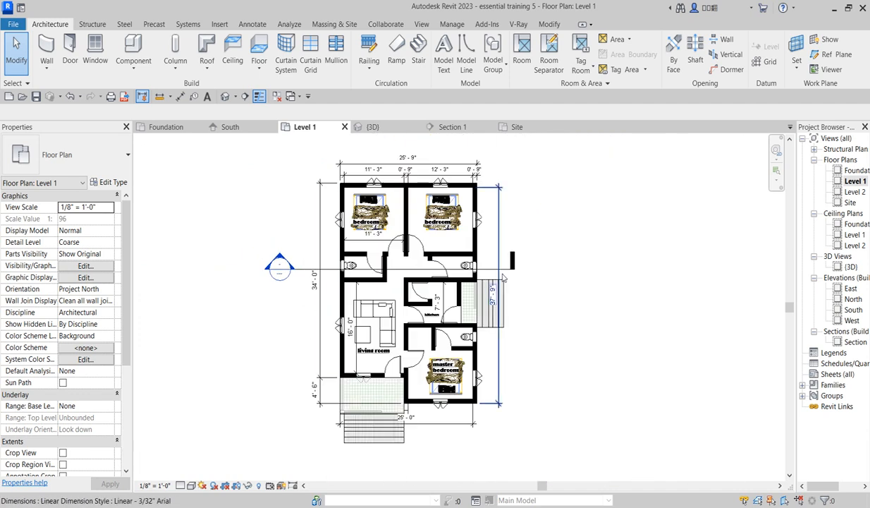
{"action": "scroll", "coordinate": [501, 260], "scroll_direction": "up", "scroll_amount": 2}
{"action": "scroll", "coordinate": [476, 241], "scroll_direction": "down", "scroll_amount": 4}
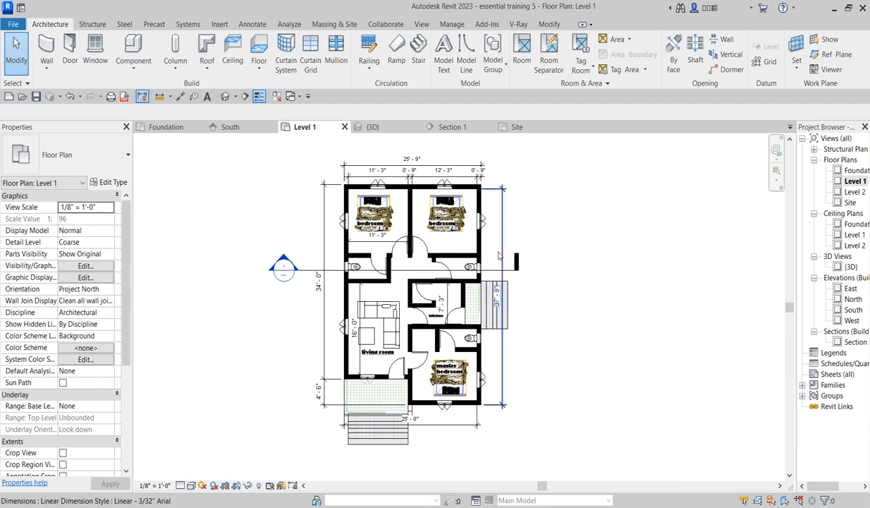
{"action": "scroll", "coordinate": [493, 274], "scroll_direction": "up", "scroll_amount": 5}
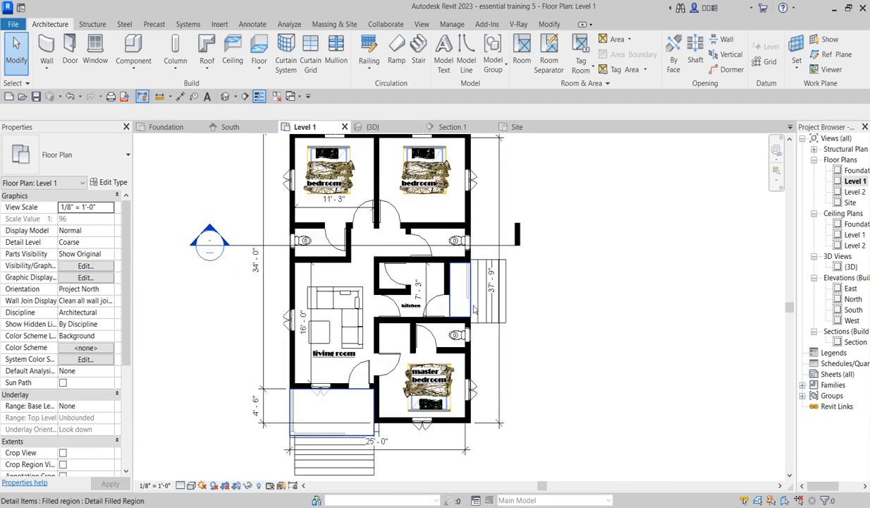
{"action": "scroll", "coordinate": [524, 295], "scroll_direction": "up", "scroll_amount": 2}
{"action": "scroll", "coordinate": [531, 375], "scroll_direction": "down", "scroll_amount": 4}
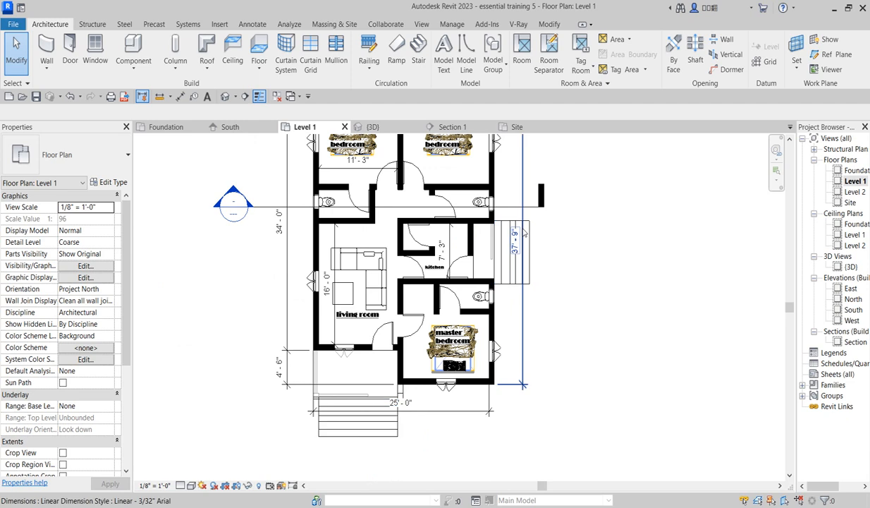
{"action": "scroll", "coordinate": [359, 359], "scroll_direction": "up", "scroll_amount": 3}
{"action": "scroll", "coordinate": [379, 232], "scroll_direction": "down", "scroll_amount": 3}
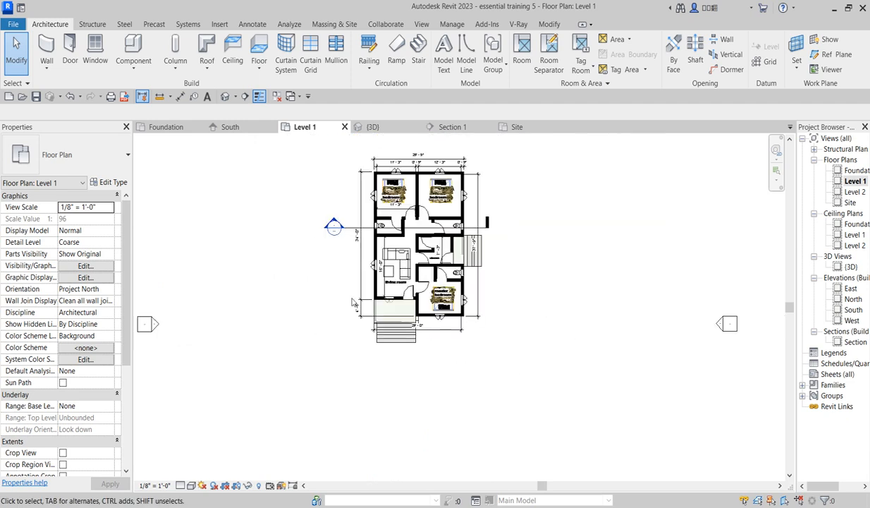
Step: Nudge the 34' - 0" and 4' - 6" dimension string slightly closer to the living room's outer wall and clear the selection
{"action": "scroll", "coordinate": [379, 232], "scroll_direction": "up", "scroll_amount": 2}
{"action": "scroll", "coordinate": [354, 229], "scroll_direction": "up", "scroll_amount": 3}
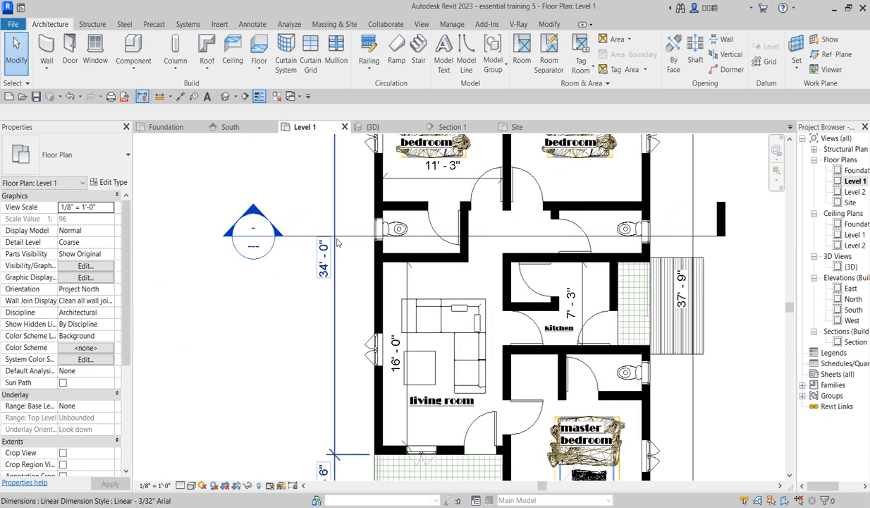
{"action": "scroll", "coordinate": [344, 240], "scroll_direction": "down", "scroll_amount": 2}
{"action": "scroll", "coordinate": [341, 275], "scroll_direction": "up", "scroll_amount": 2}
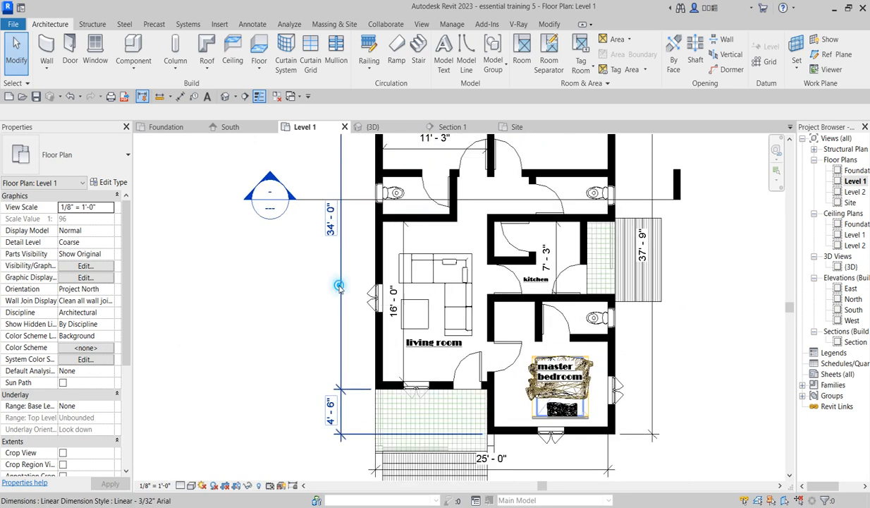
{"action": "left_click", "coordinate": [339, 289]}
{"action": "key", "text": "Right"}
{"action": "key", "text": "Right"}
{"action": "key", "text": "Right"}
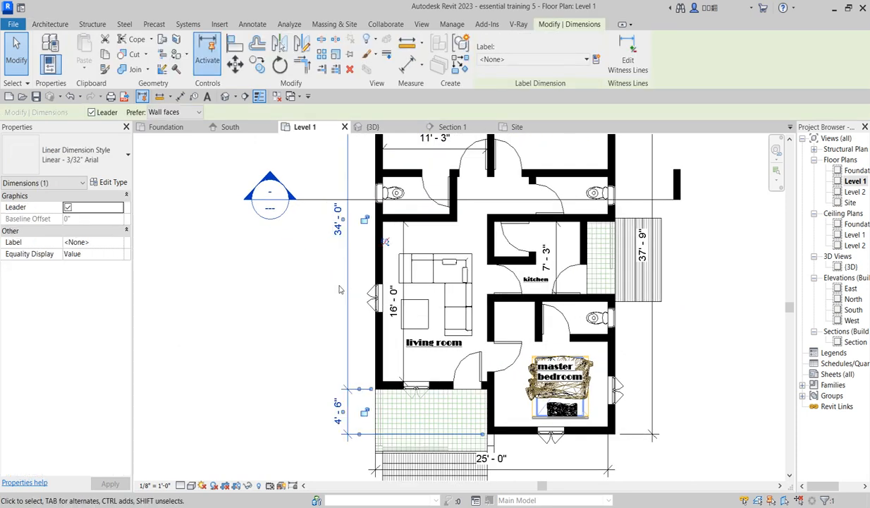
{"action": "left_click", "coordinate": [241, 280]}
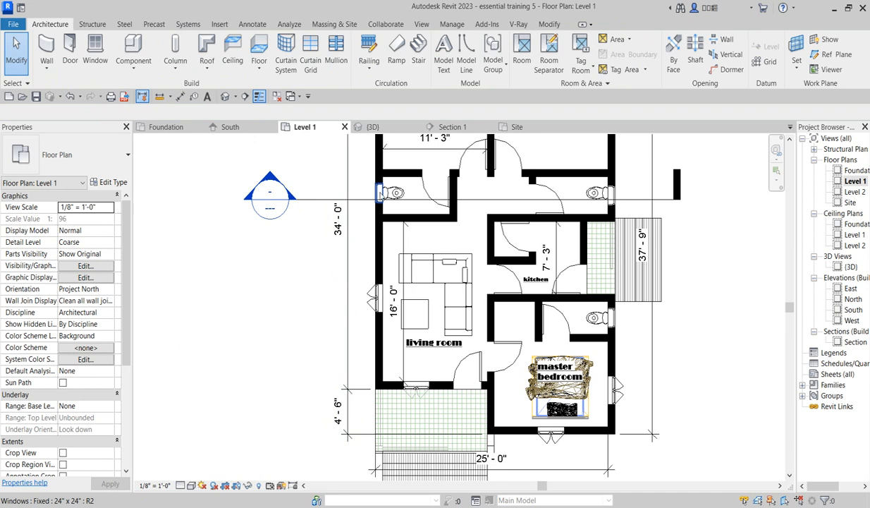
Step: Nudge the Section 1 line slightly toward the two bedrooms and clear the selection
{"action": "left_click", "coordinate": [354, 203]}
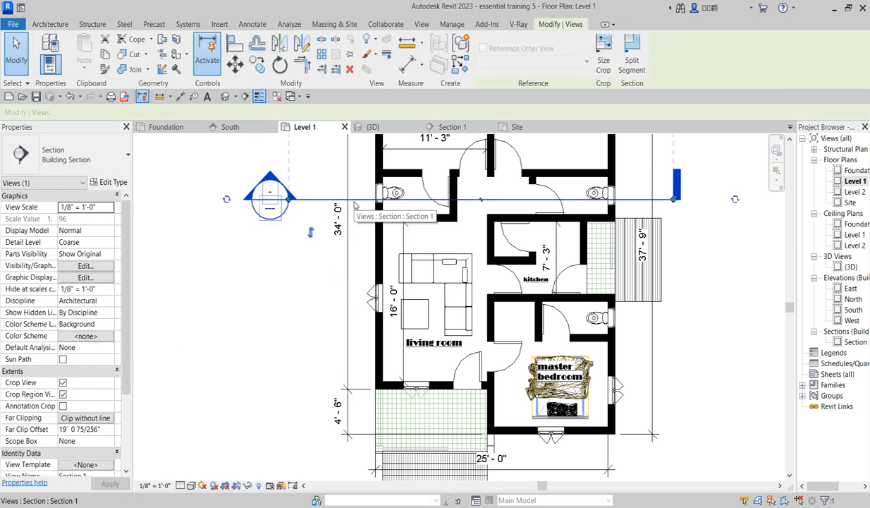
{"action": "key", "text": "Up"}
{"action": "key", "text": "Up"}
{"action": "key", "text": "Up"}
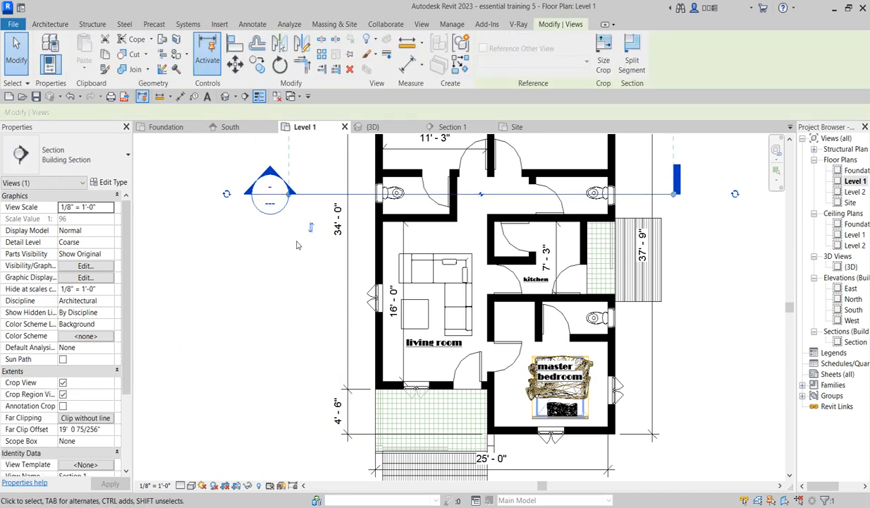
{"action": "left_click", "coordinate": [297, 245]}
Step: Nudge the 37' - 9" overall dimension slightly closer to the house's kitchen-side outer wall
{"action": "scroll", "coordinate": [295, 242], "scroll_direction": "down", "scroll_amount": 3}
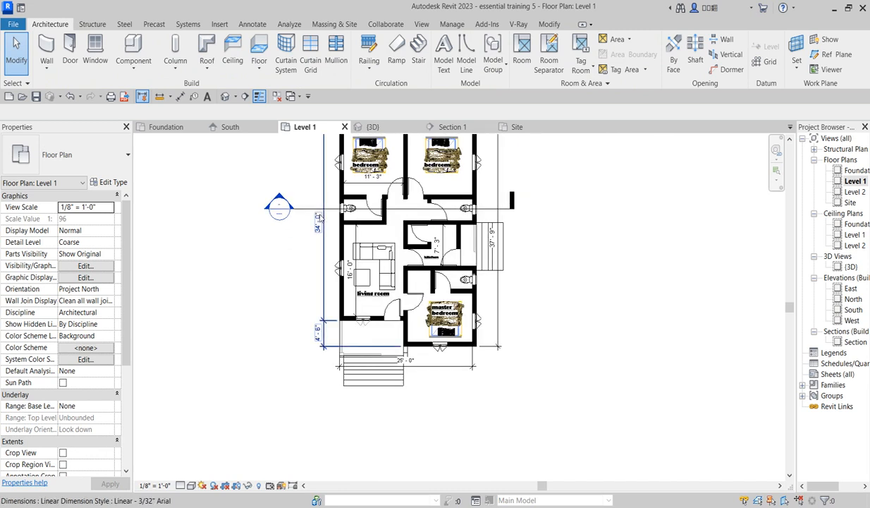
{"action": "scroll", "coordinate": [320, 215], "scroll_direction": "up", "scroll_amount": 2}
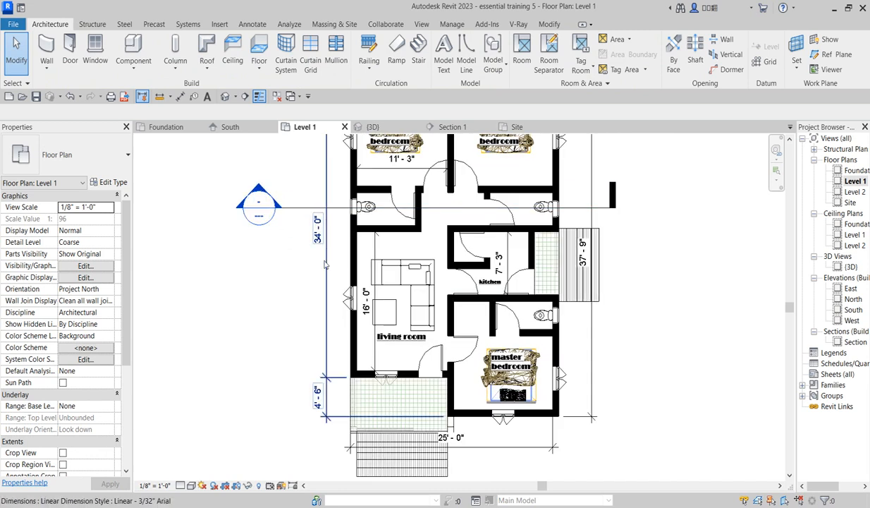
{"action": "scroll", "coordinate": [324, 264], "scroll_direction": "down", "scroll_amount": 2}
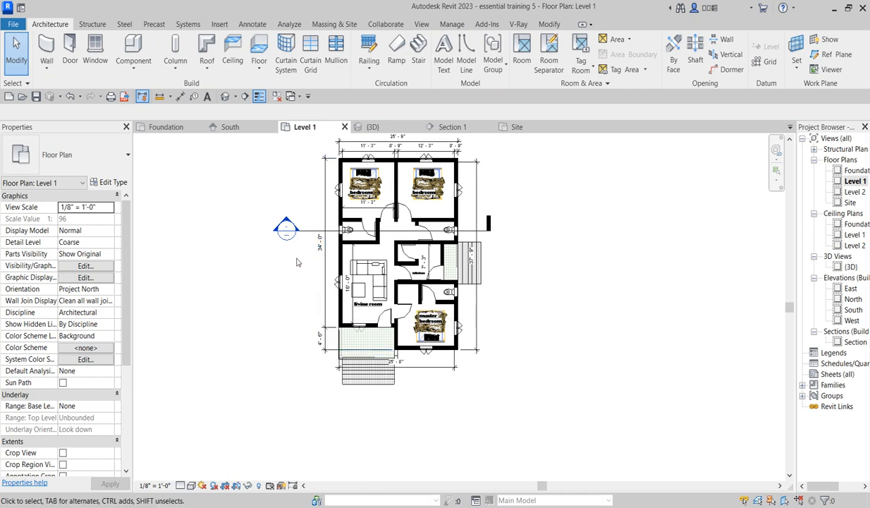
{"action": "scroll", "coordinate": [470, 343], "scroll_direction": "up", "scroll_amount": 1}
{"action": "left_click", "coordinate": [477, 331]}
{"action": "key", "text": "Left"}
{"action": "key", "text": "Left"}
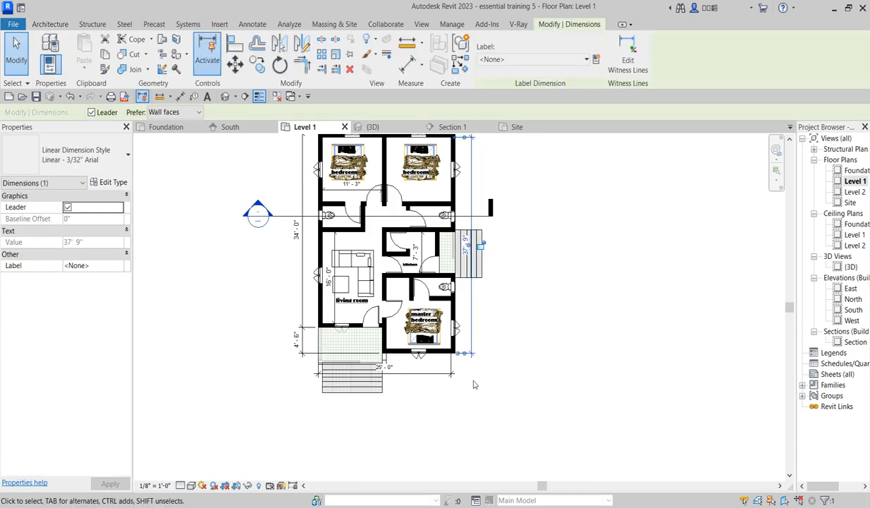
{"action": "scroll", "coordinate": [392, 409], "scroll_direction": "down", "scroll_amount": 2}
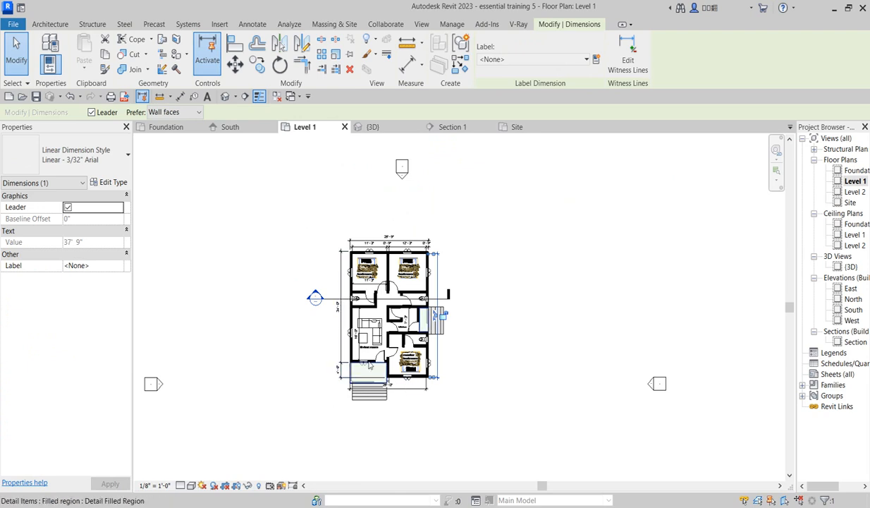
{"action": "scroll", "coordinate": [391, 358], "scroll_direction": "up", "scroll_amount": 2}
{"action": "scroll", "coordinate": [392, 358], "scroll_direction": "up", "scroll_amount": 3}
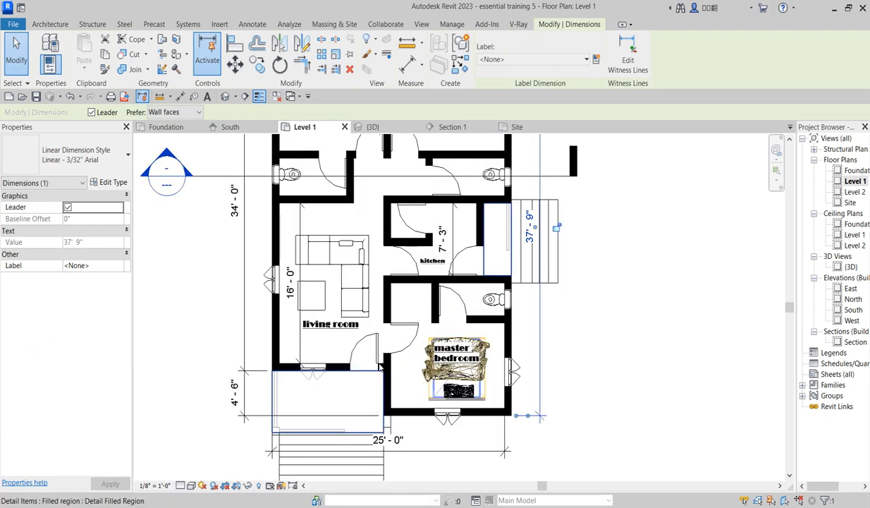
{"action": "scroll", "coordinate": [465, 352], "scroll_direction": "down", "scroll_amount": 3}
{"action": "scroll", "coordinate": [485, 382], "scroll_direction": "up", "scroll_amount": 2}
{"action": "scroll", "coordinate": [485, 382], "scroll_direction": "down", "scroll_amount": 3}
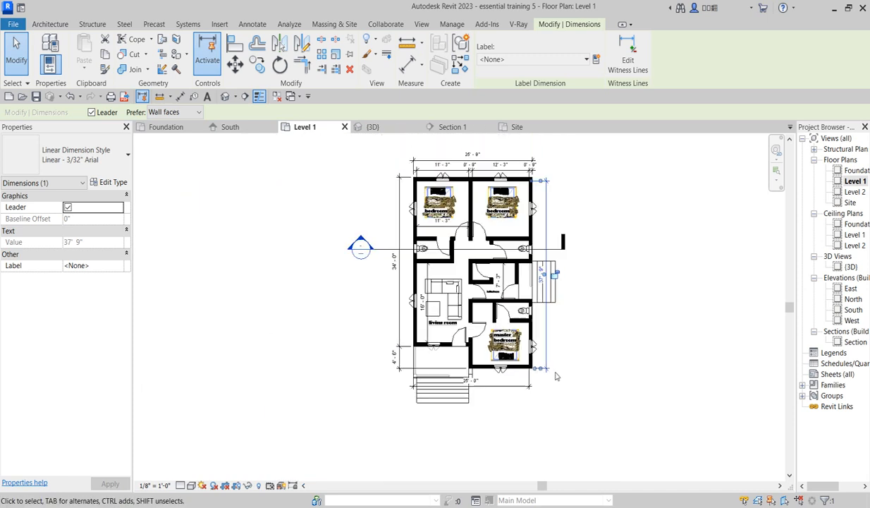
{"action": "scroll", "coordinate": [604, 347], "scroll_direction": "up", "scroll_amount": 1}
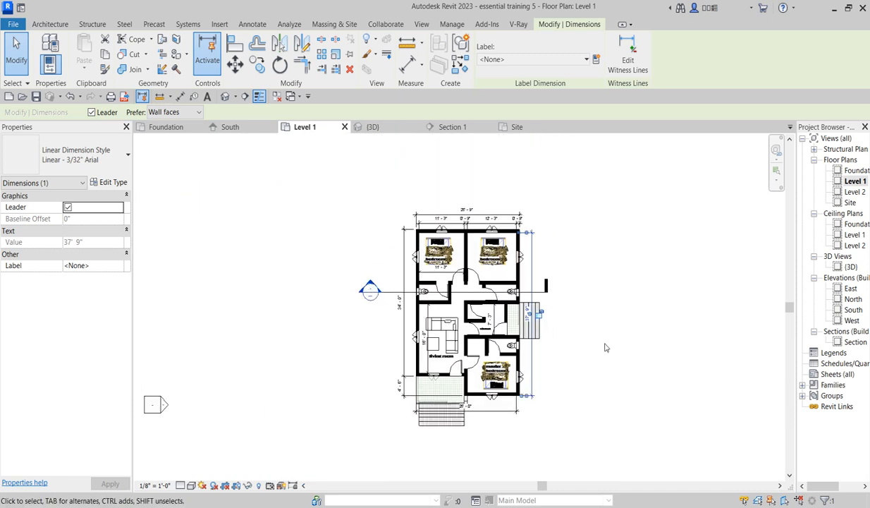